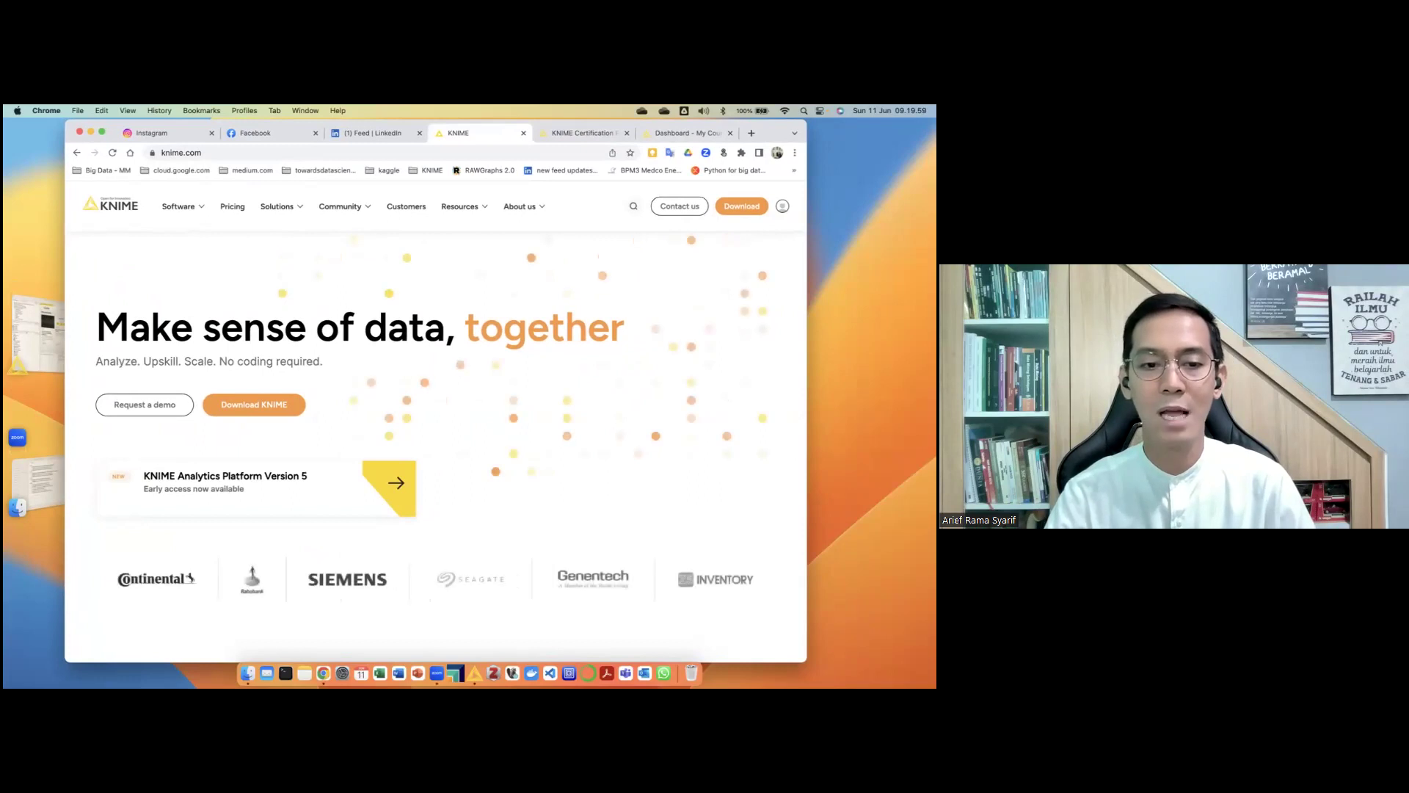
Look over the KNIME home page and its solutions list, and open the Customers page
{"action": "scroll", "coordinate": [666, 600], "scroll_direction": "down", "scroll_amount": 2}
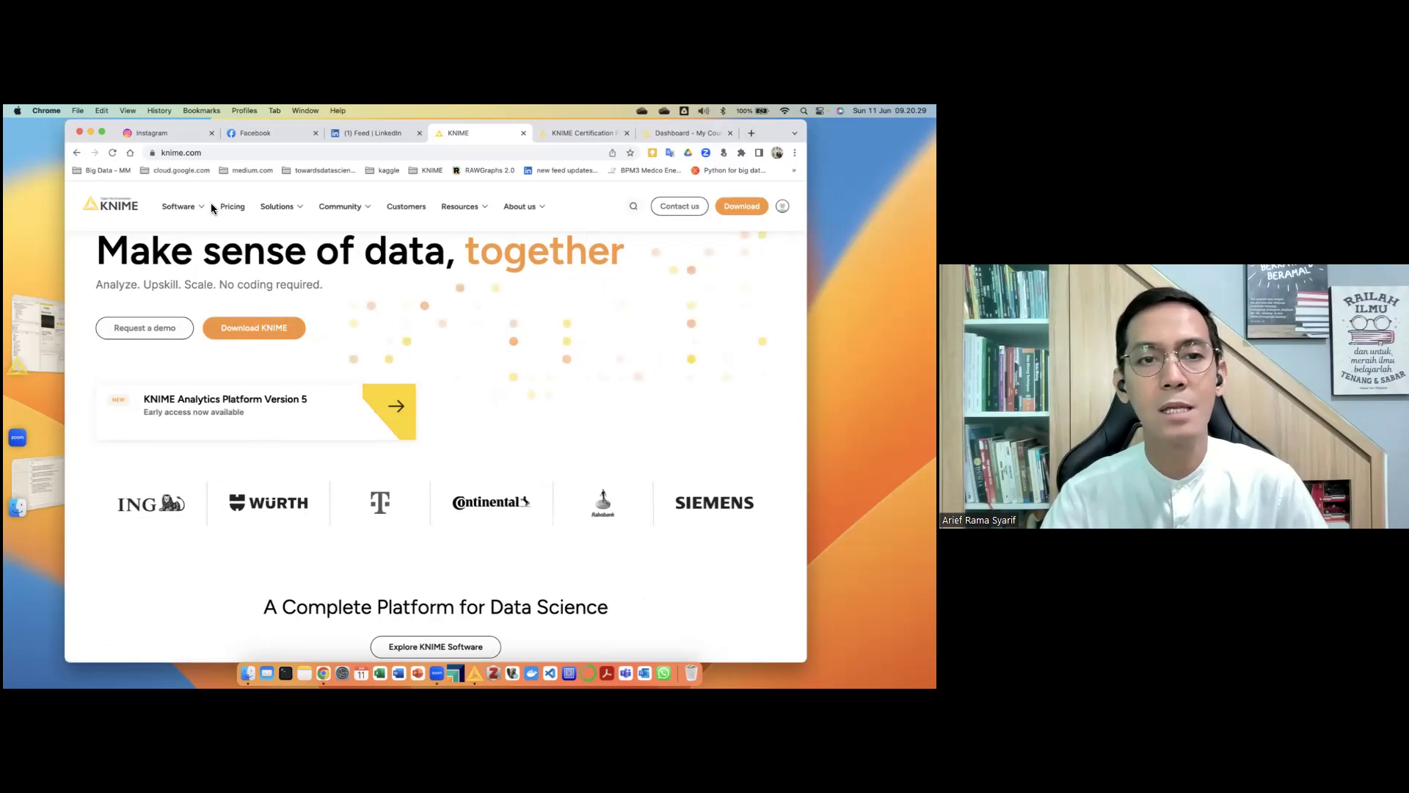
{"action": "mouse_move", "coordinate": [307, 212]}
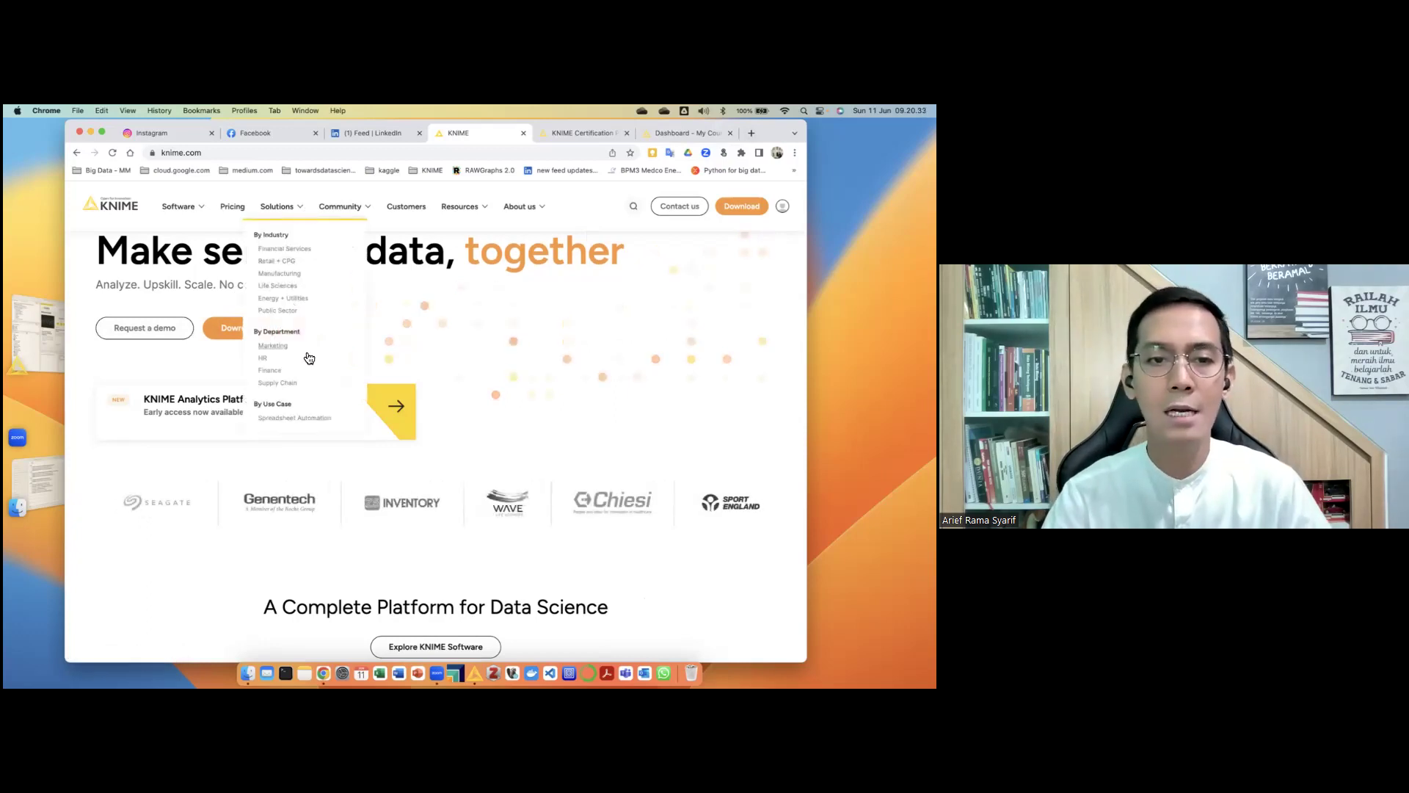
{"action": "scroll", "coordinate": [298, 389], "scroll_direction": "down", "scroll_amount": 1}
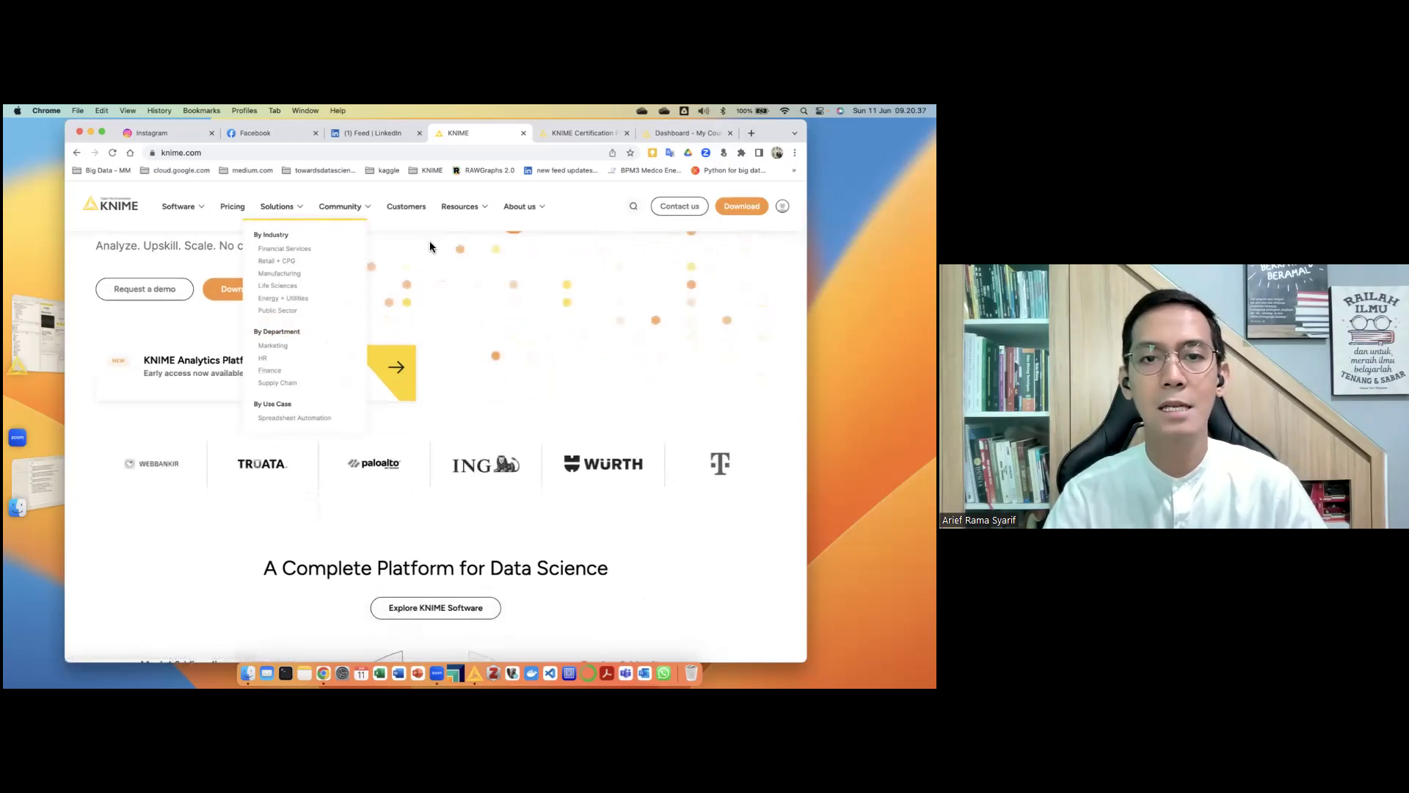
{"action": "left_click", "coordinate": [428, 213]}
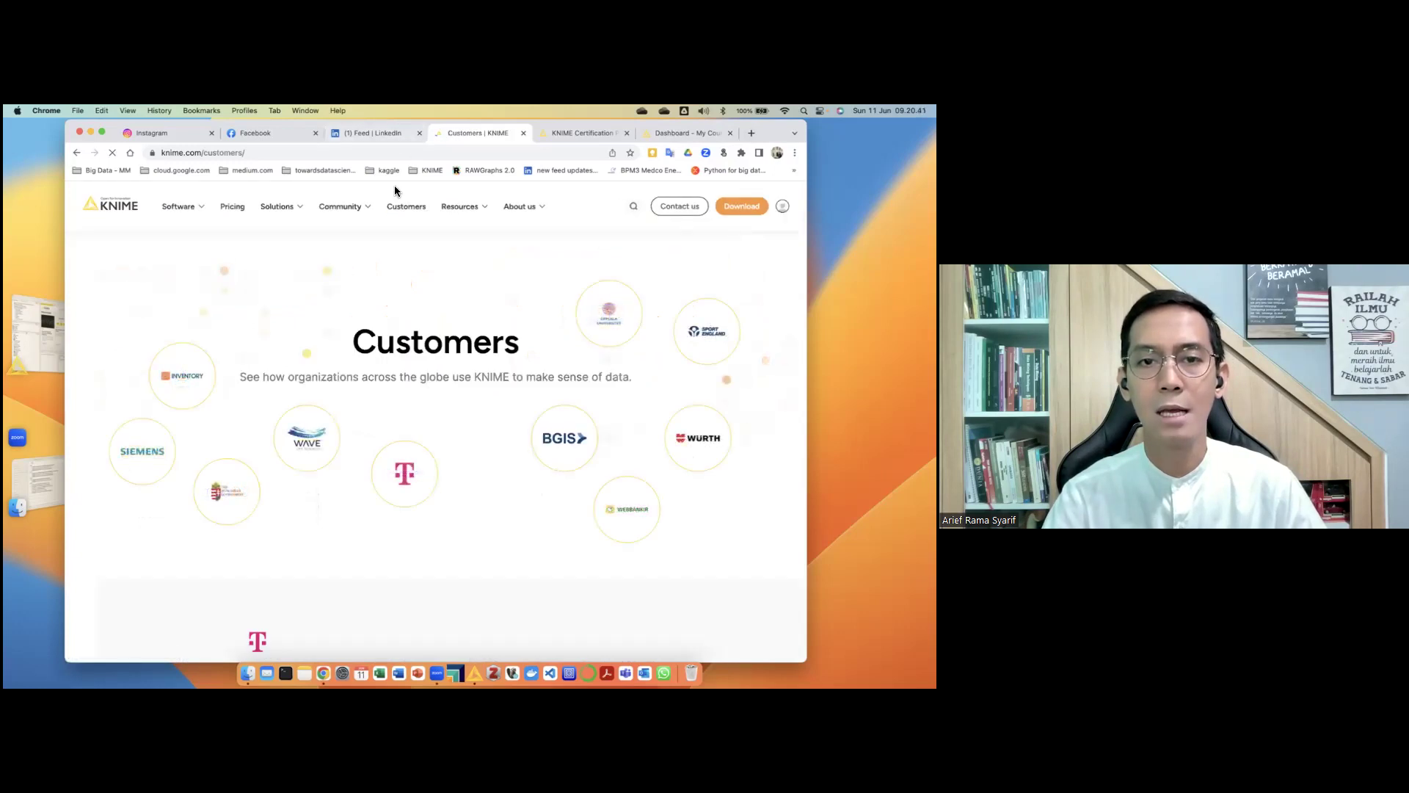
Go to the customer stories and show the filter options for use cases and for industries
{"action": "scroll", "coordinate": [498, 406], "scroll_direction": "down", "scroll_amount": 5}
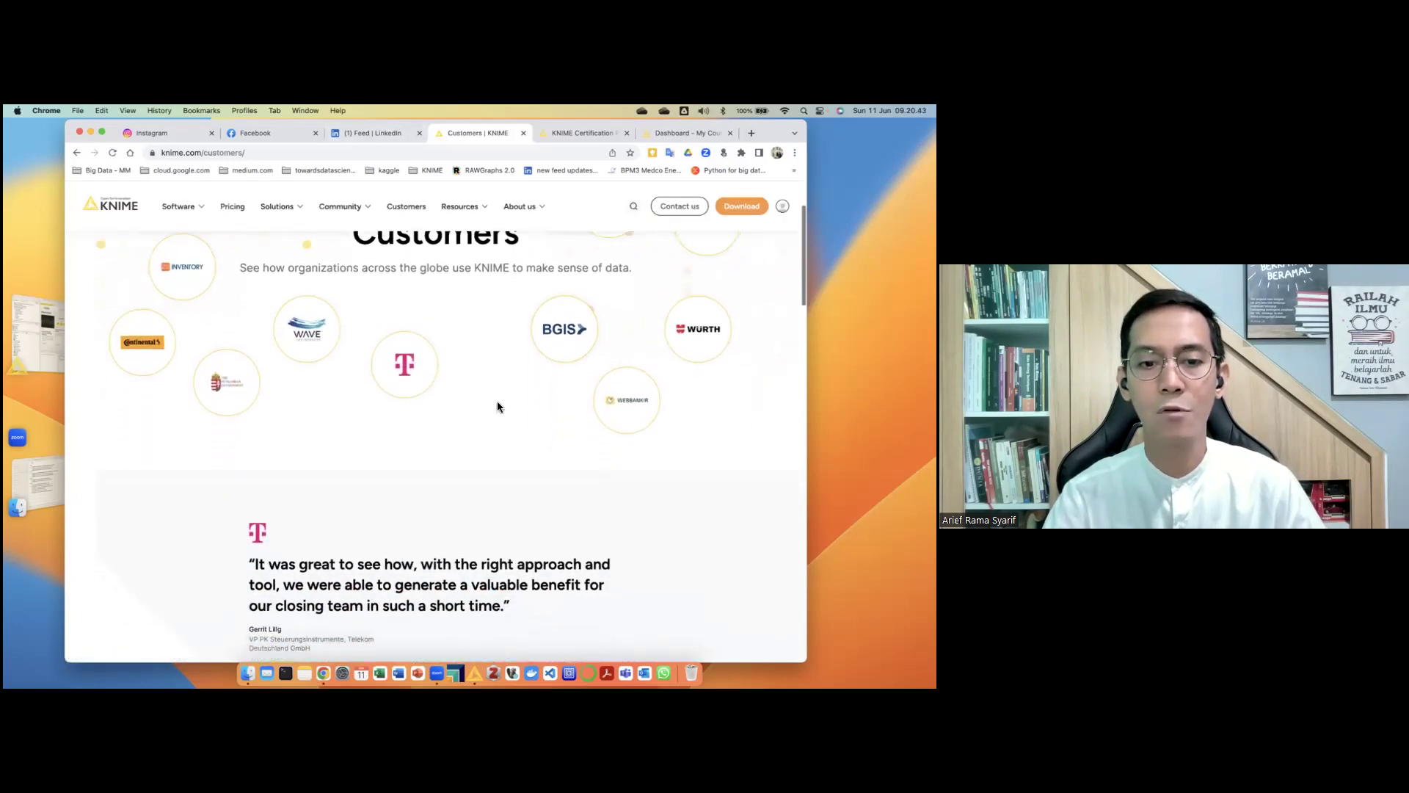
{"action": "scroll", "coordinate": [497, 406], "scroll_direction": "down", "scroll_amount": 2}
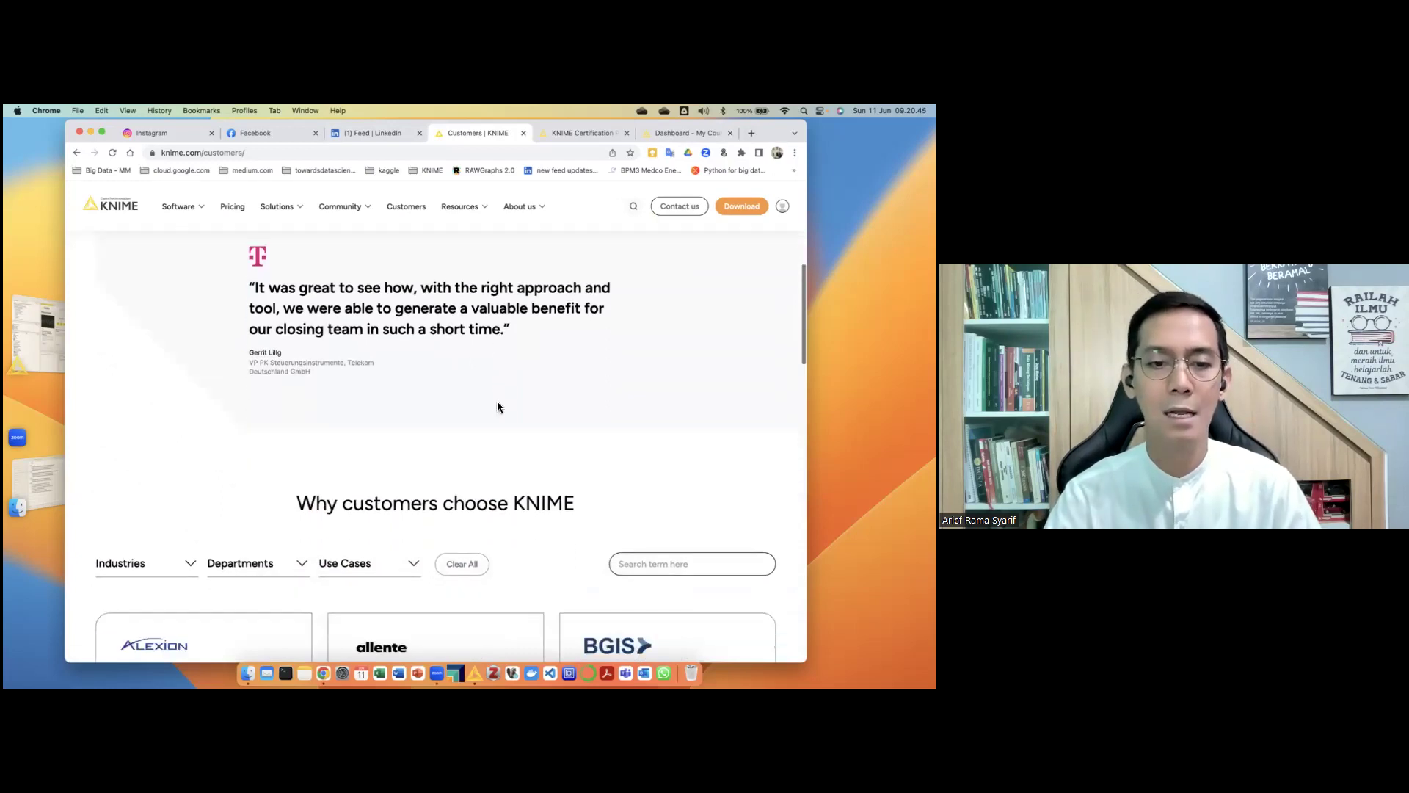
{"action": "scroll", "coordinate": [498, 407], "scroll_direction": "down", "scroll_amount": 5}
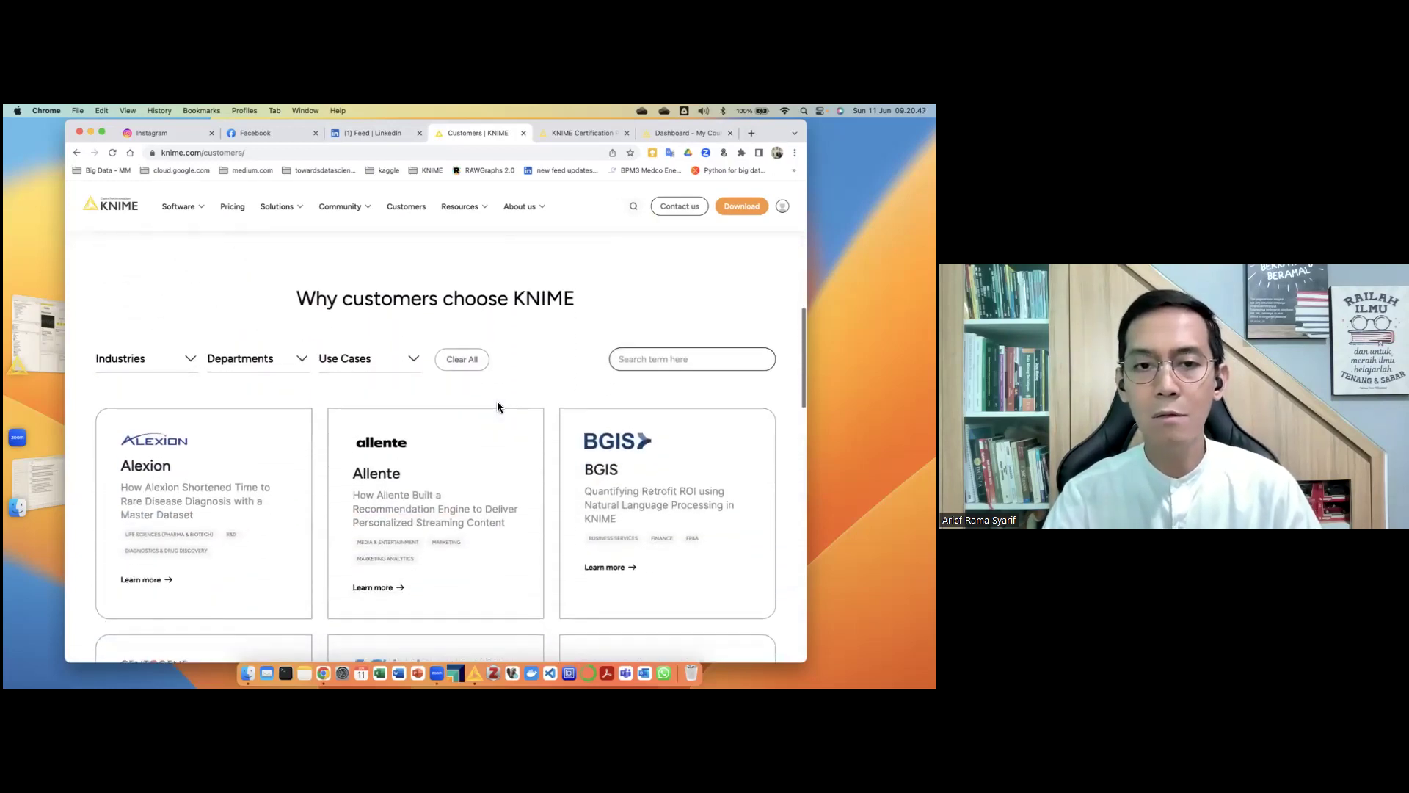
{"action": "left_click", "coordinate": [413, 361]}
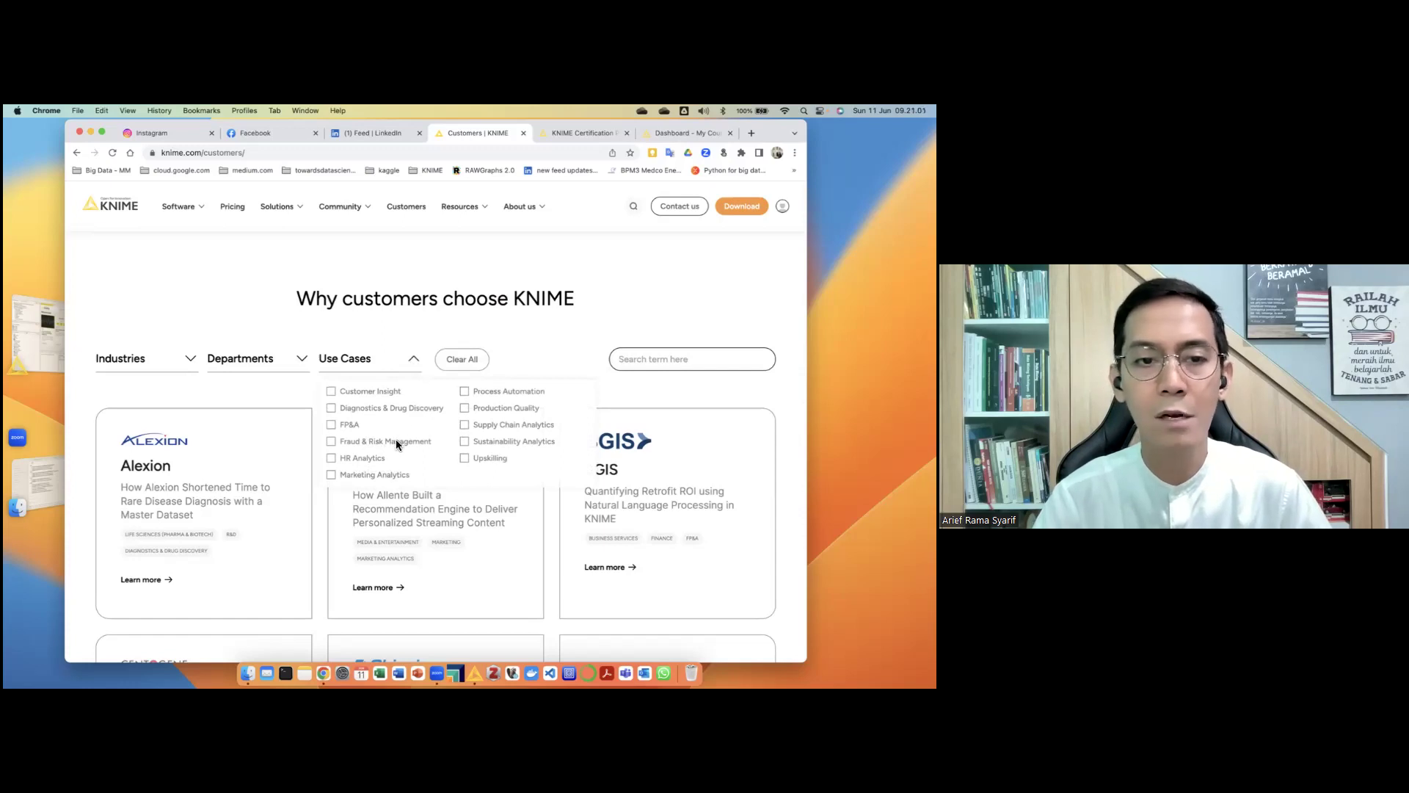
{"action": "left_click", "coordinate": [190, 361]}
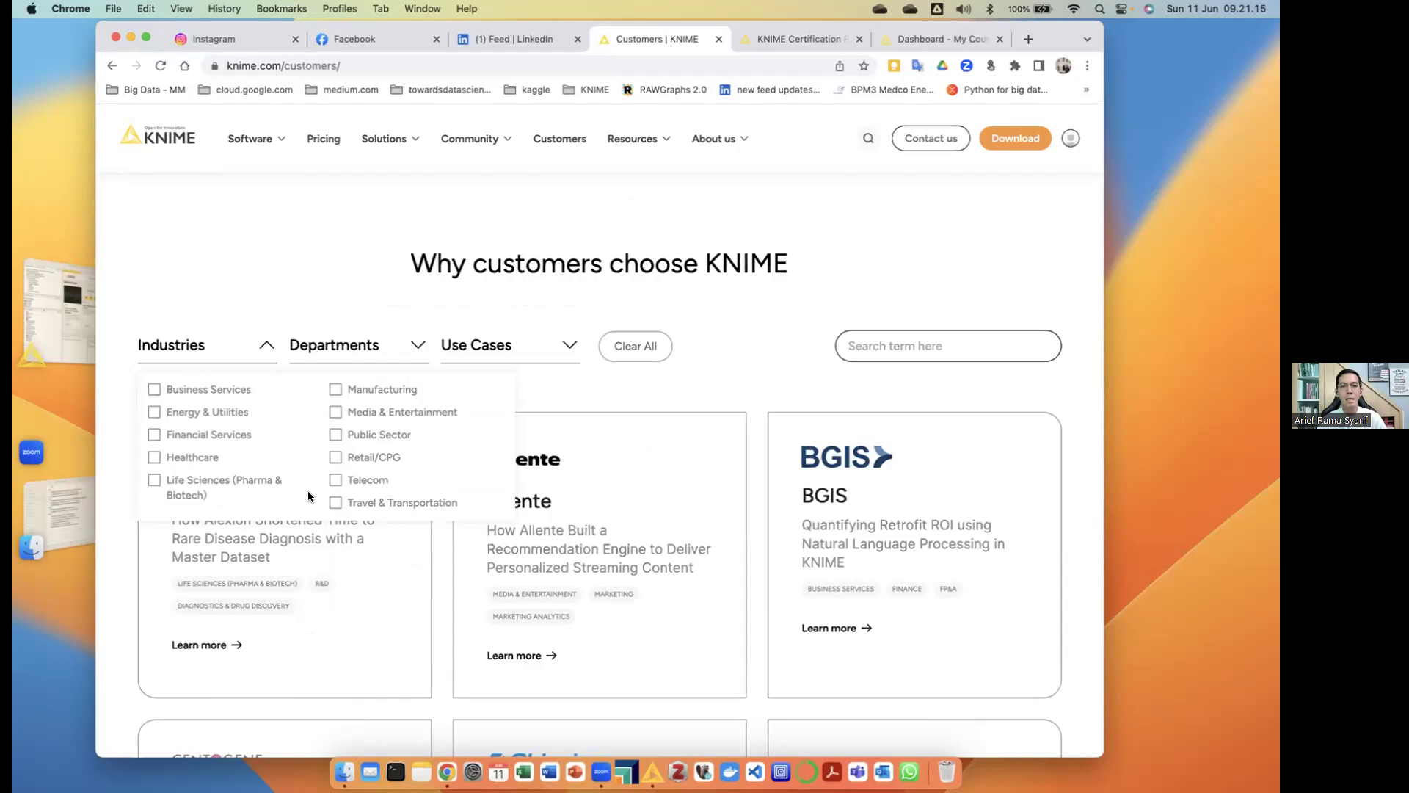
Switch to LinkedIn, open the account owner's profile and view its Experience section
{"action": "left_click", "coordinate": [539, 41]}
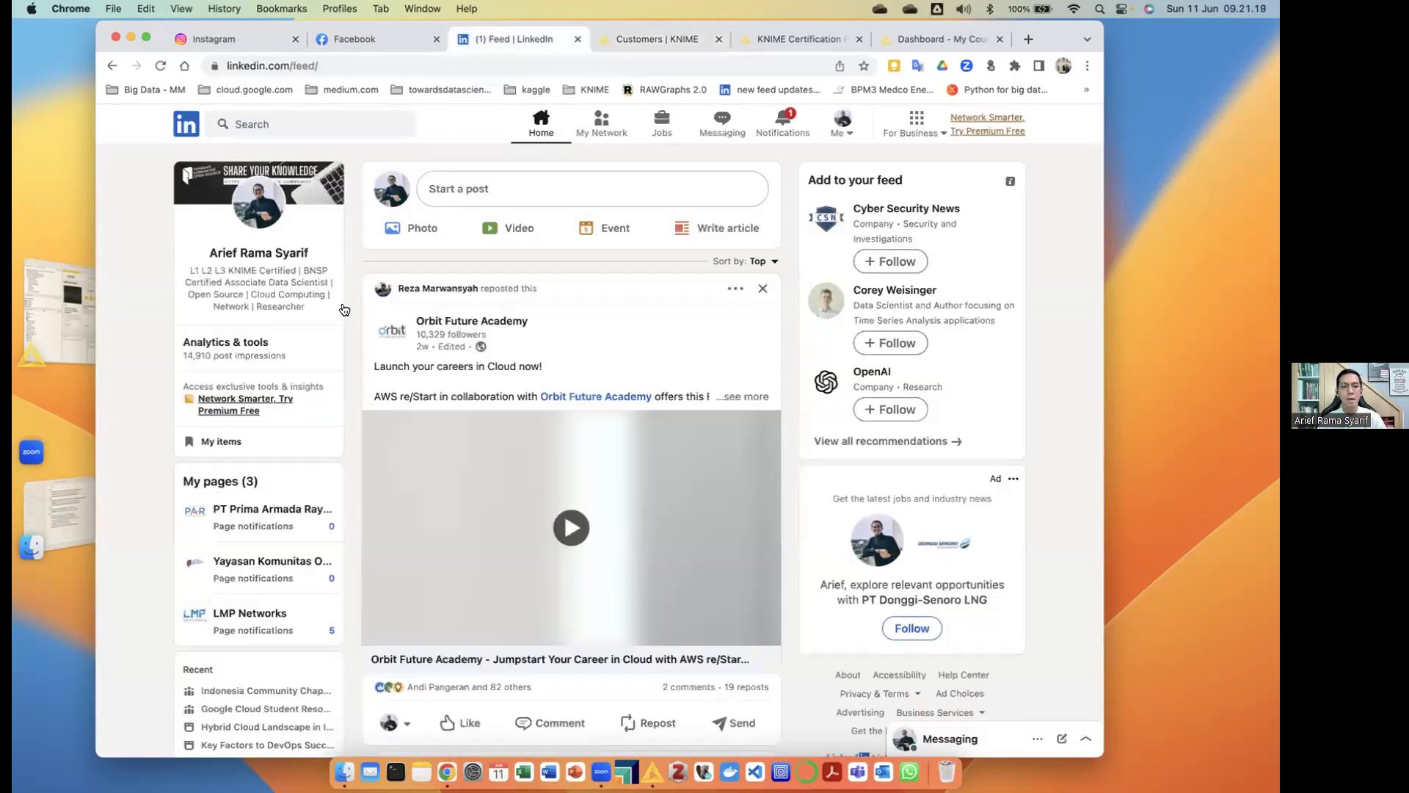
{"action": "left_click", "coordinate": [256, 252]}
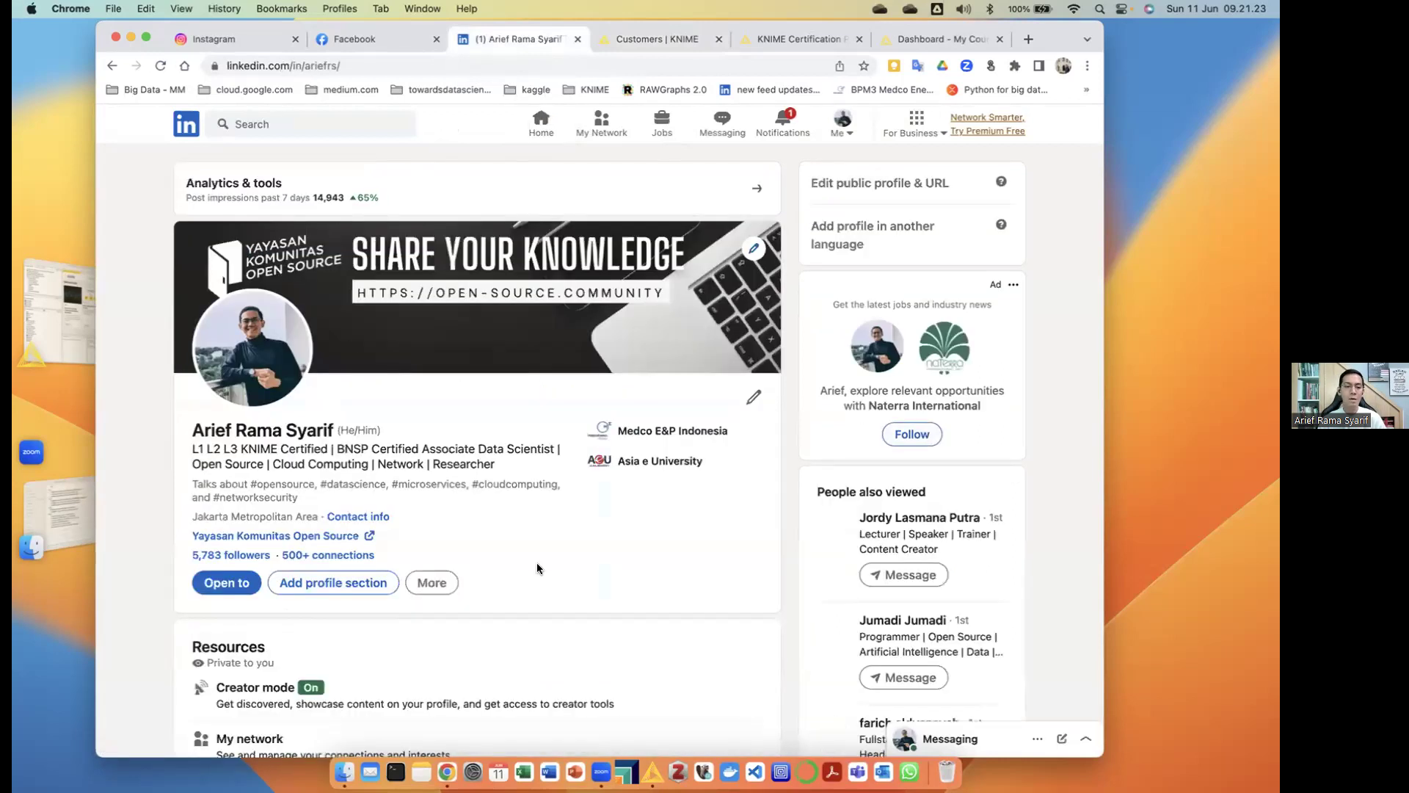
{"action": "scroll", "coordinate": [537, 567], "scroll_direction": "down", "scroll_amount": 3}
{"action": "scroll", "coordinate": [538, 568], "scroll_direction": "down", "scroll_amount": 10}
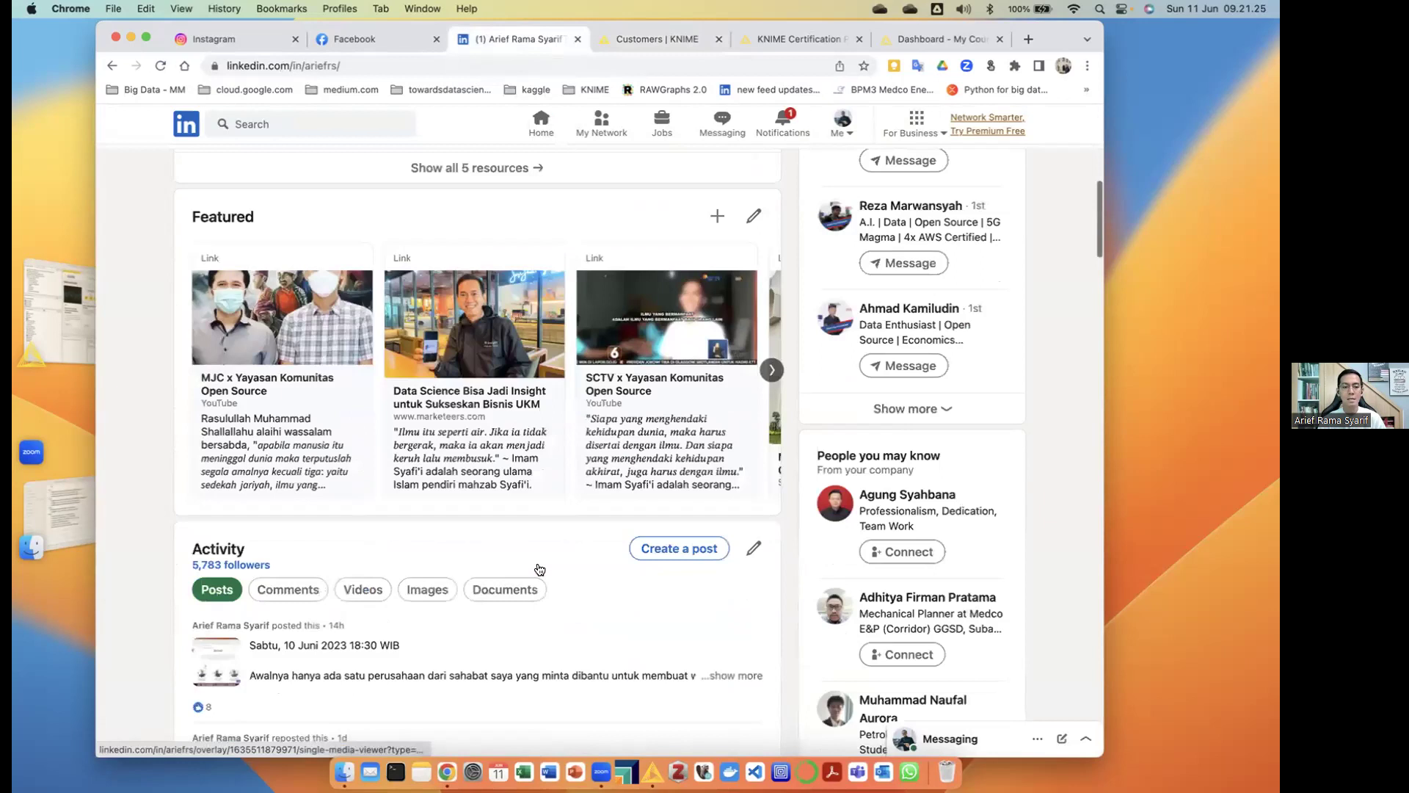
{"action": "scroll", "coordinate": [539, 569], "scroll_direction": "down", "scroll_amount": 15}
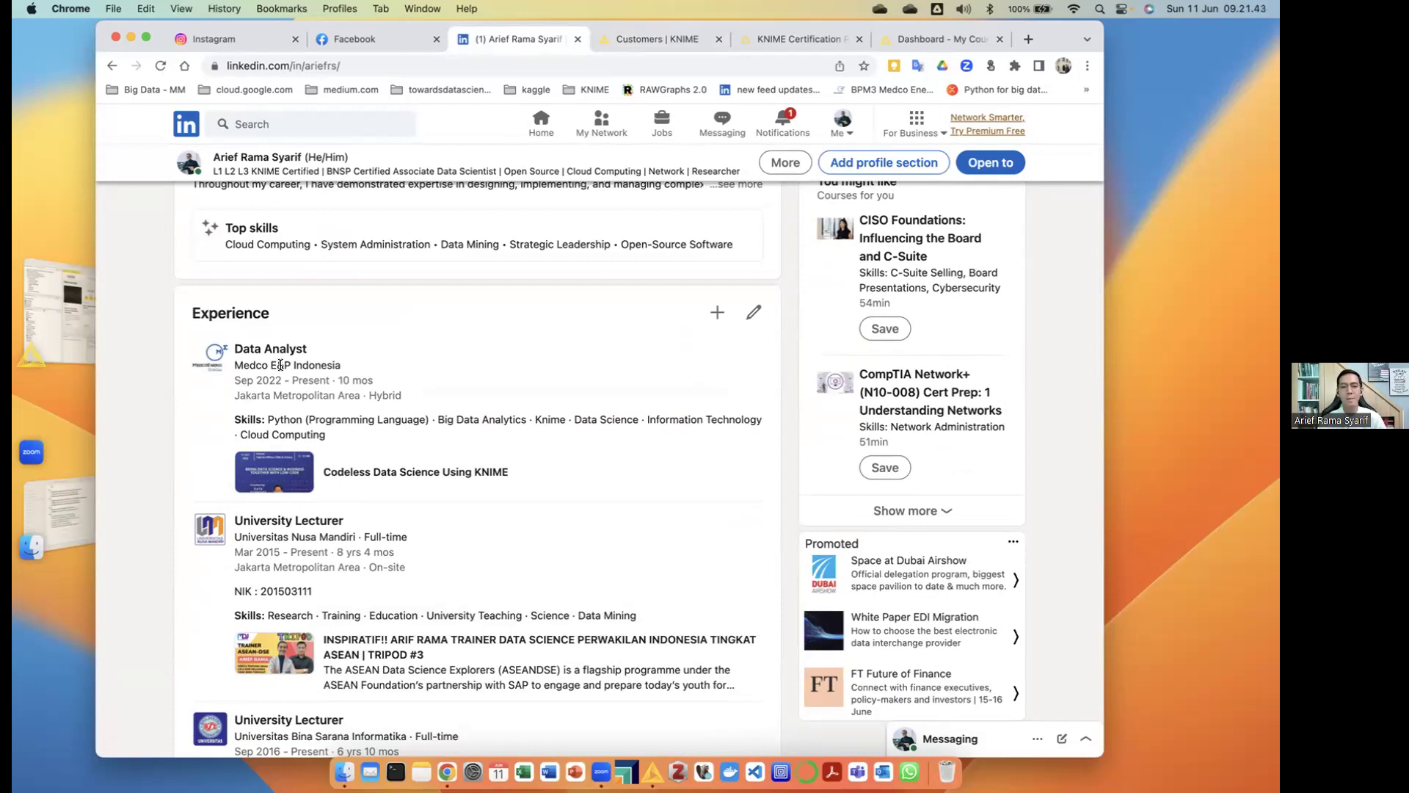
Return to the KNIME customers page and bring up the already open certification program page
{"action": "left_click", "coordinate": [641, 39]}
{"action": "scroll", "coordinate": [715, 379], "scroll_direction": "up", "scroll_amount": 15}
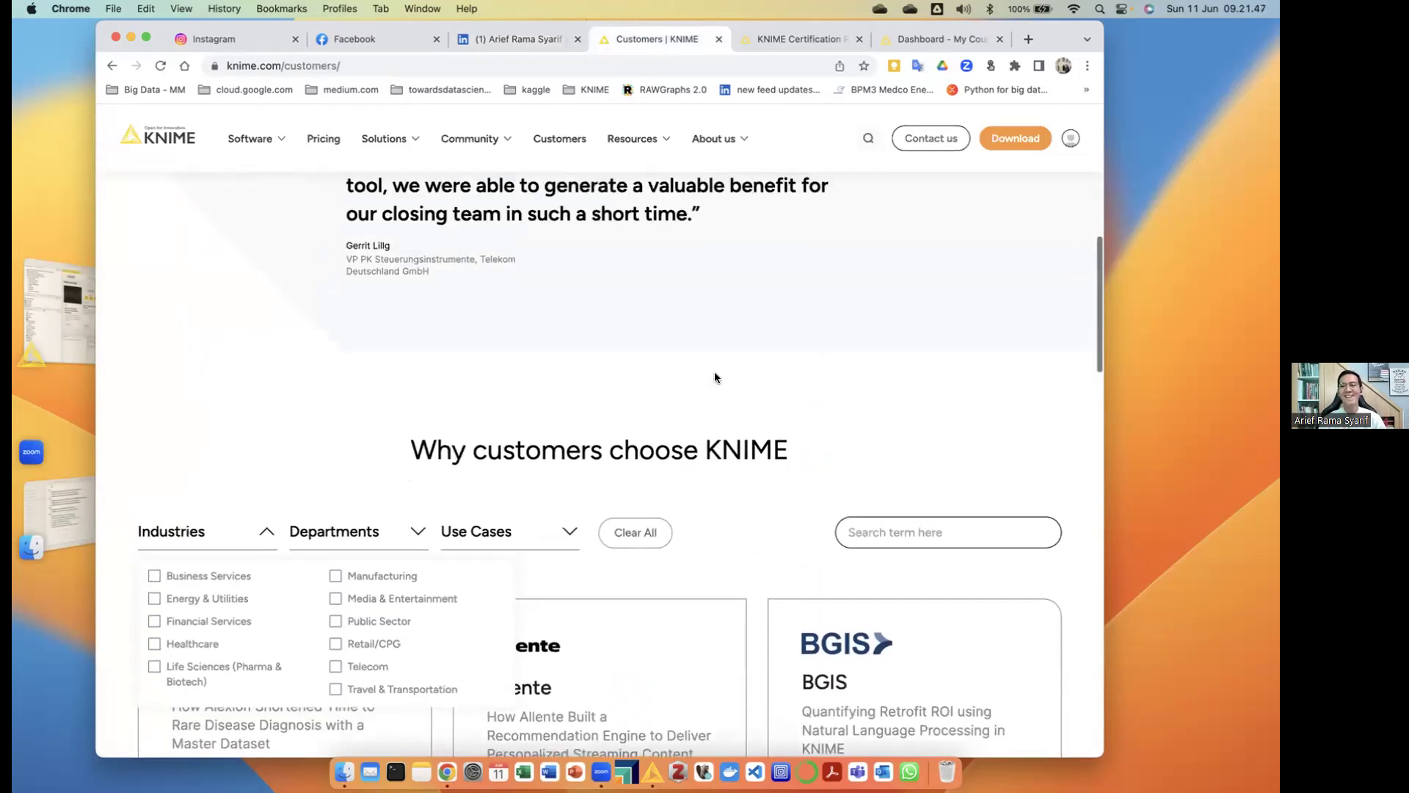
{"action": "left_click", "coordinate": [822, 41]}
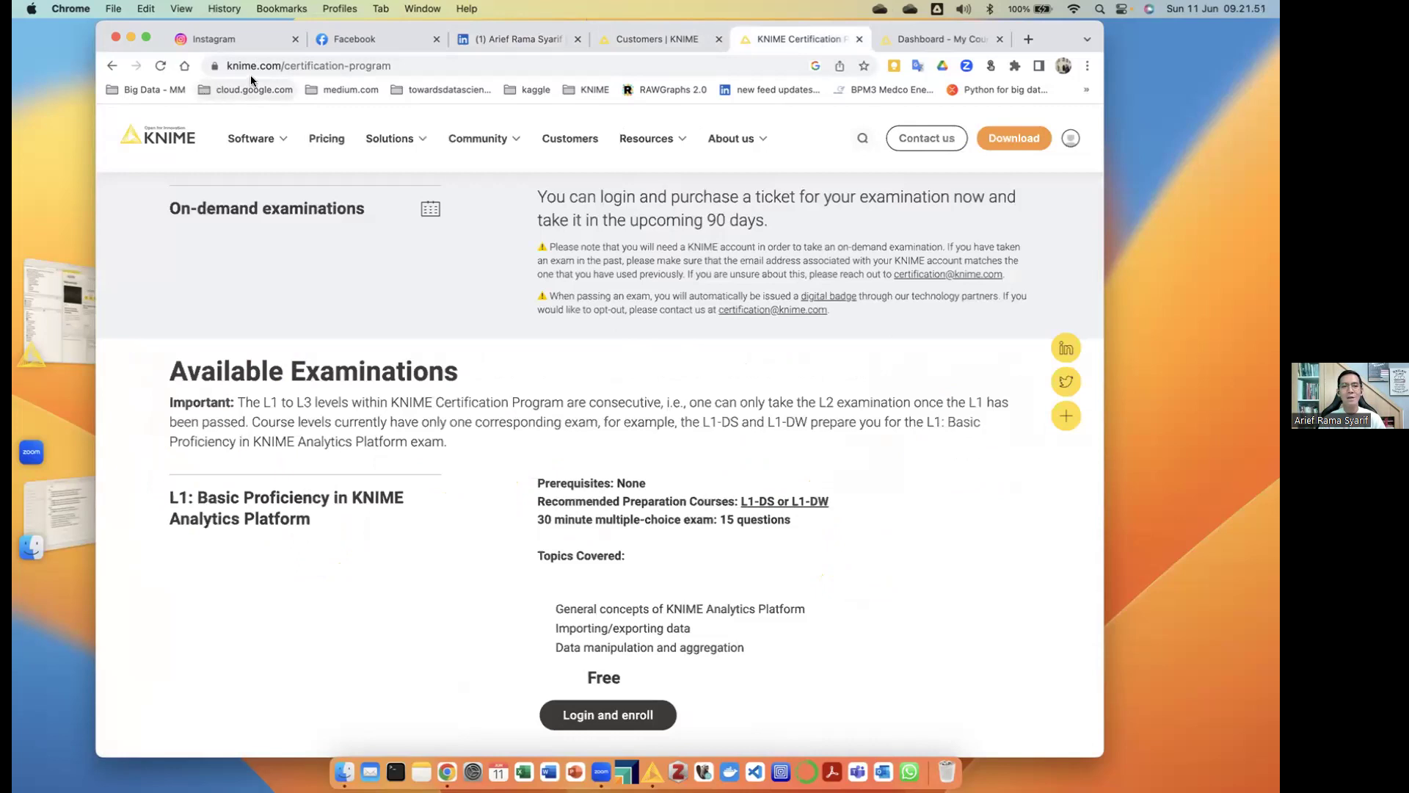
Go back to the KNIME home page and open its Courses + Certification resource
{"action": "left_click", "coordinate": [664, 39]}
{"action": "left_click", "coordinate": [163, 141]}
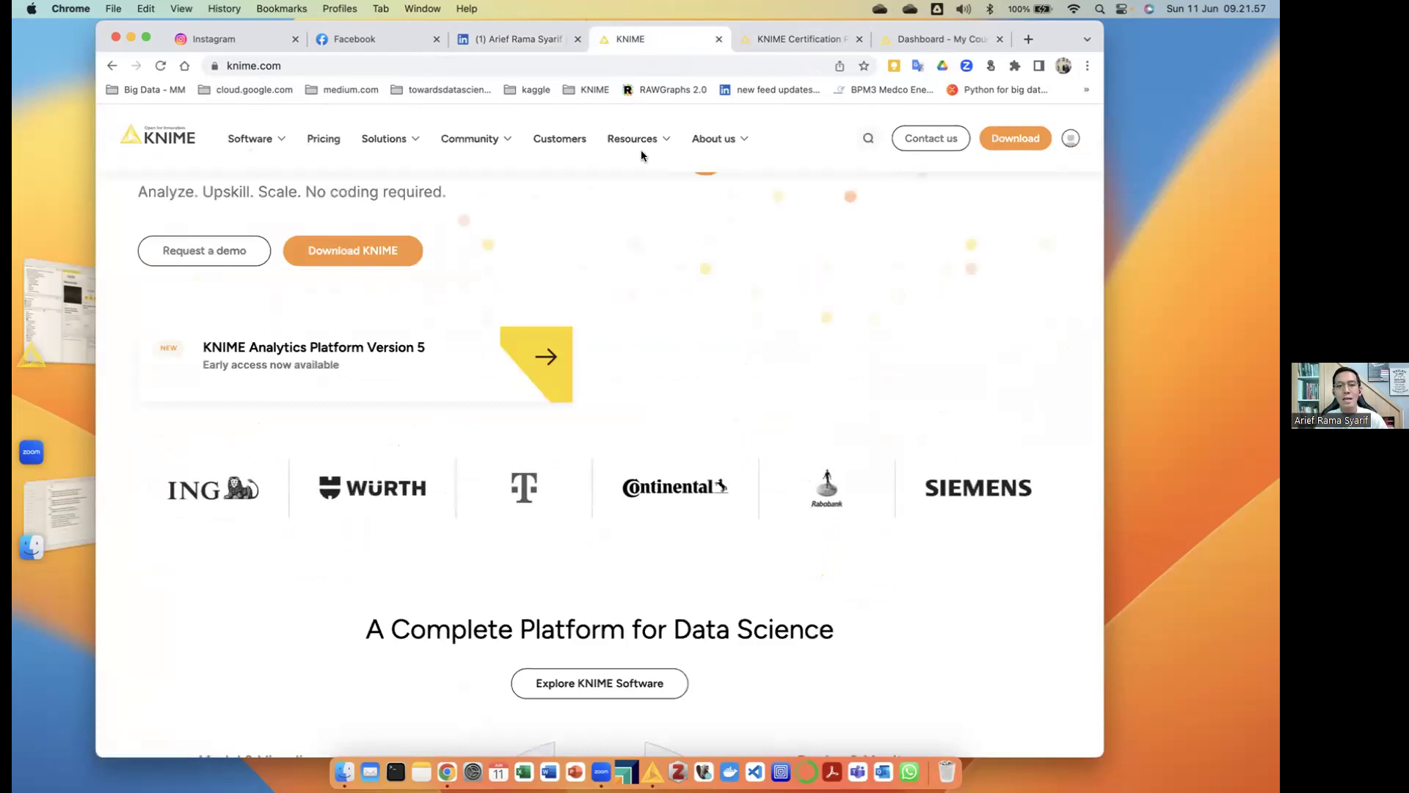
{"action": "left_click", "coordinate": [663, 146]}
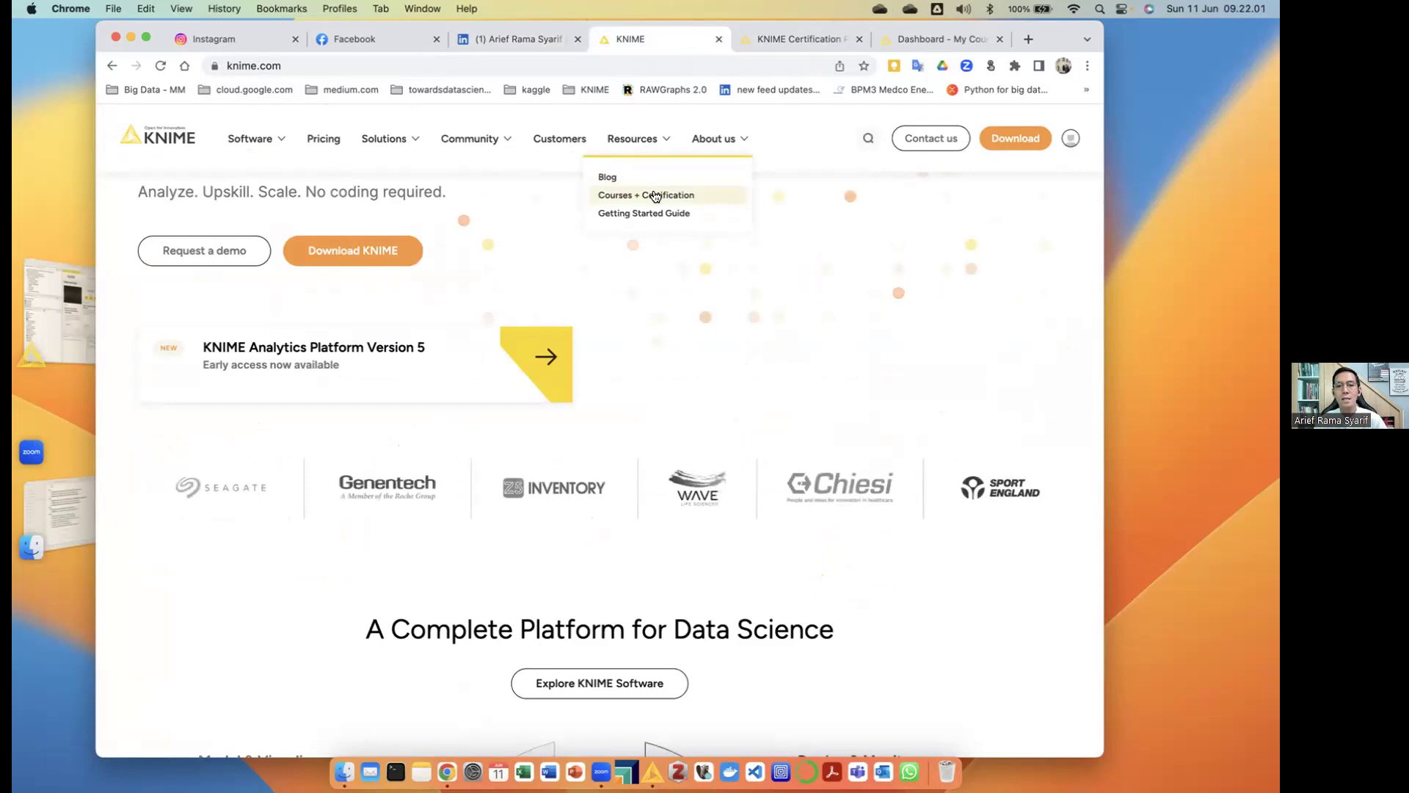
{"action": "left_click", "coordinate": [654, 195]}
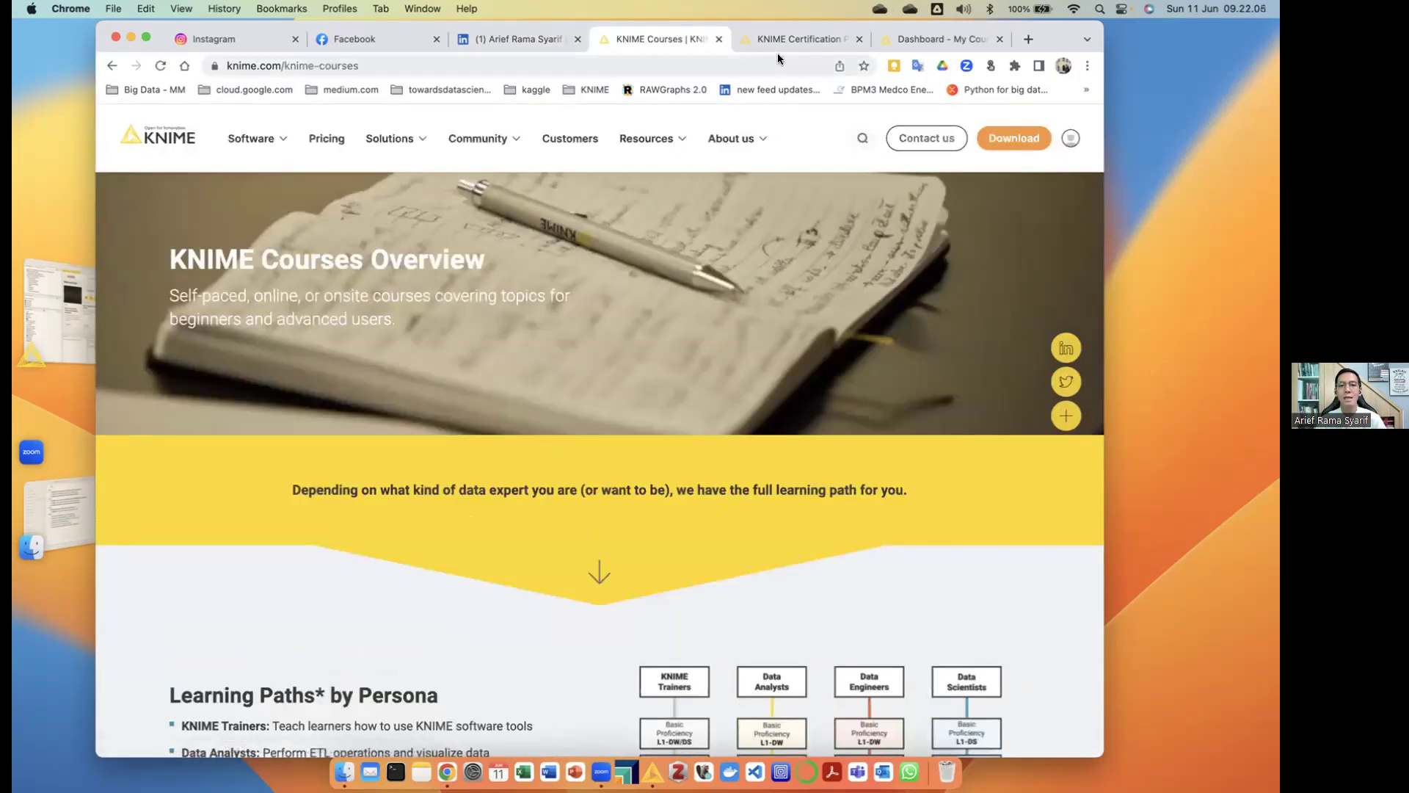
Review the learning paths and online course schedule, and open the self-paced courses for exploring
{"action": "scroll", "coordinate": [720, 285], "scroll_direction": "down", "scroll_amount": 2}
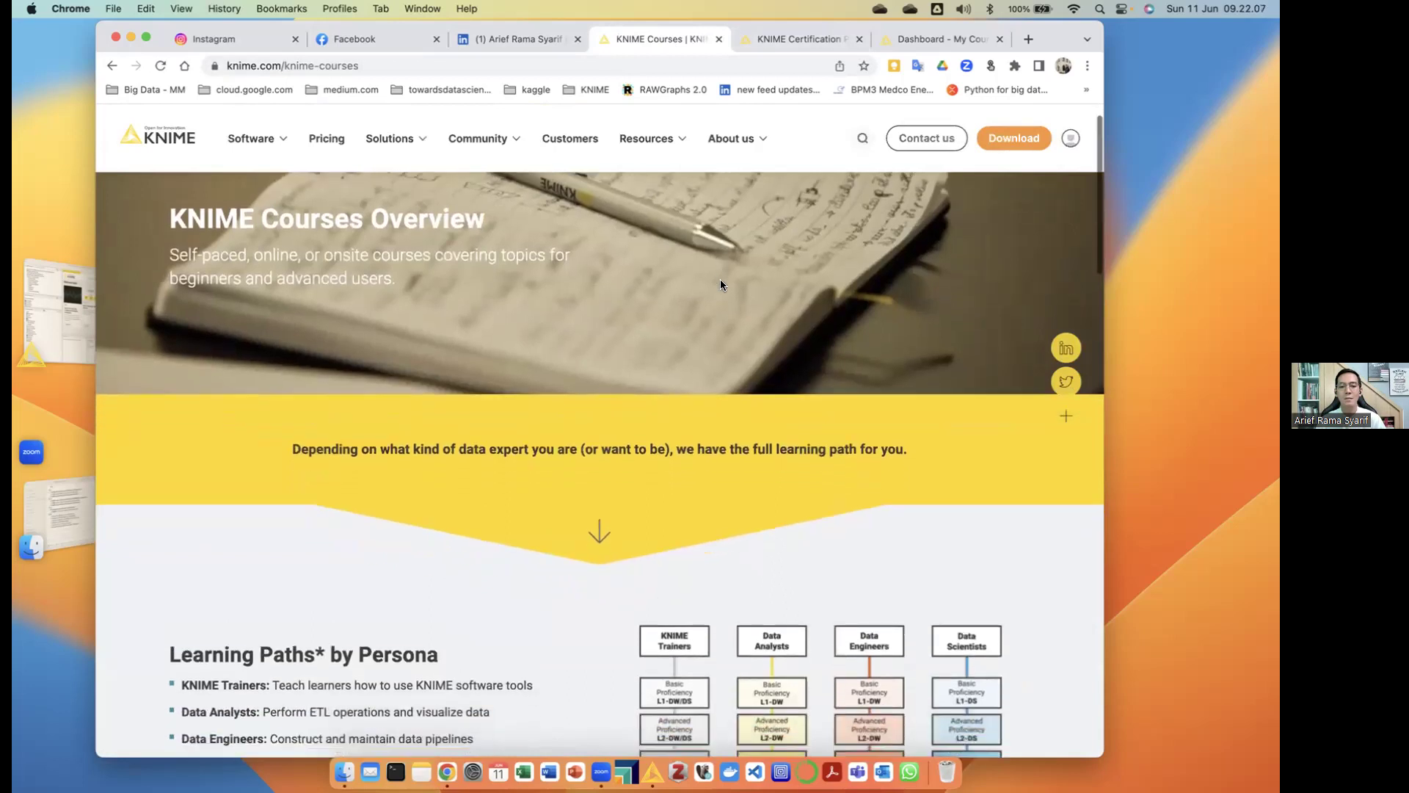
{"action": "scroll", "coordinate": [720, 285], "scroll_direction": "up", "scroll_amount": 2}
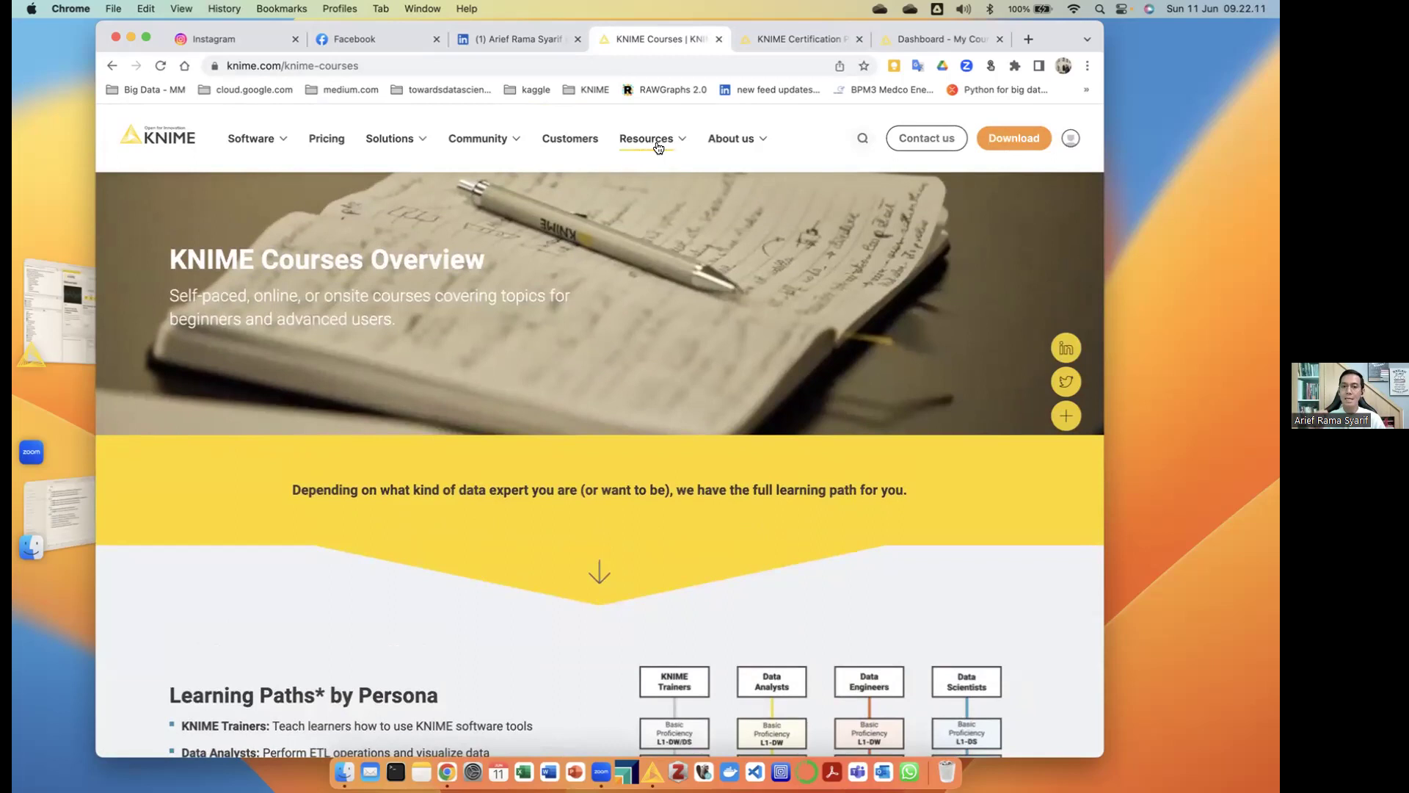
{"action": "scroll", "coordinate": [610, 323], "scroll_direction": "down", "scroll_amount": 5}
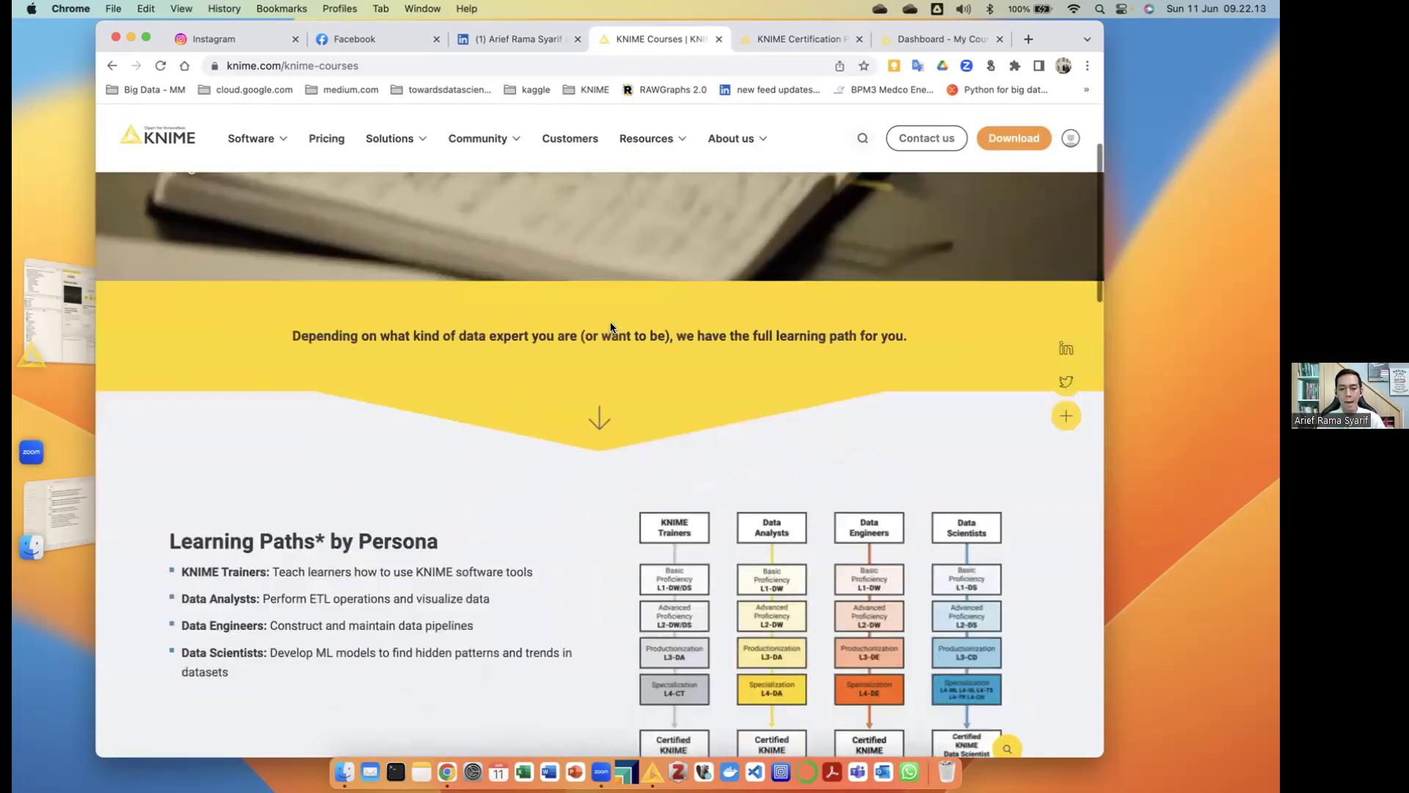
{"action": "scroll", "coordinate": [610, 327], "scroll_direction": "down", "scroll_amount": 4}
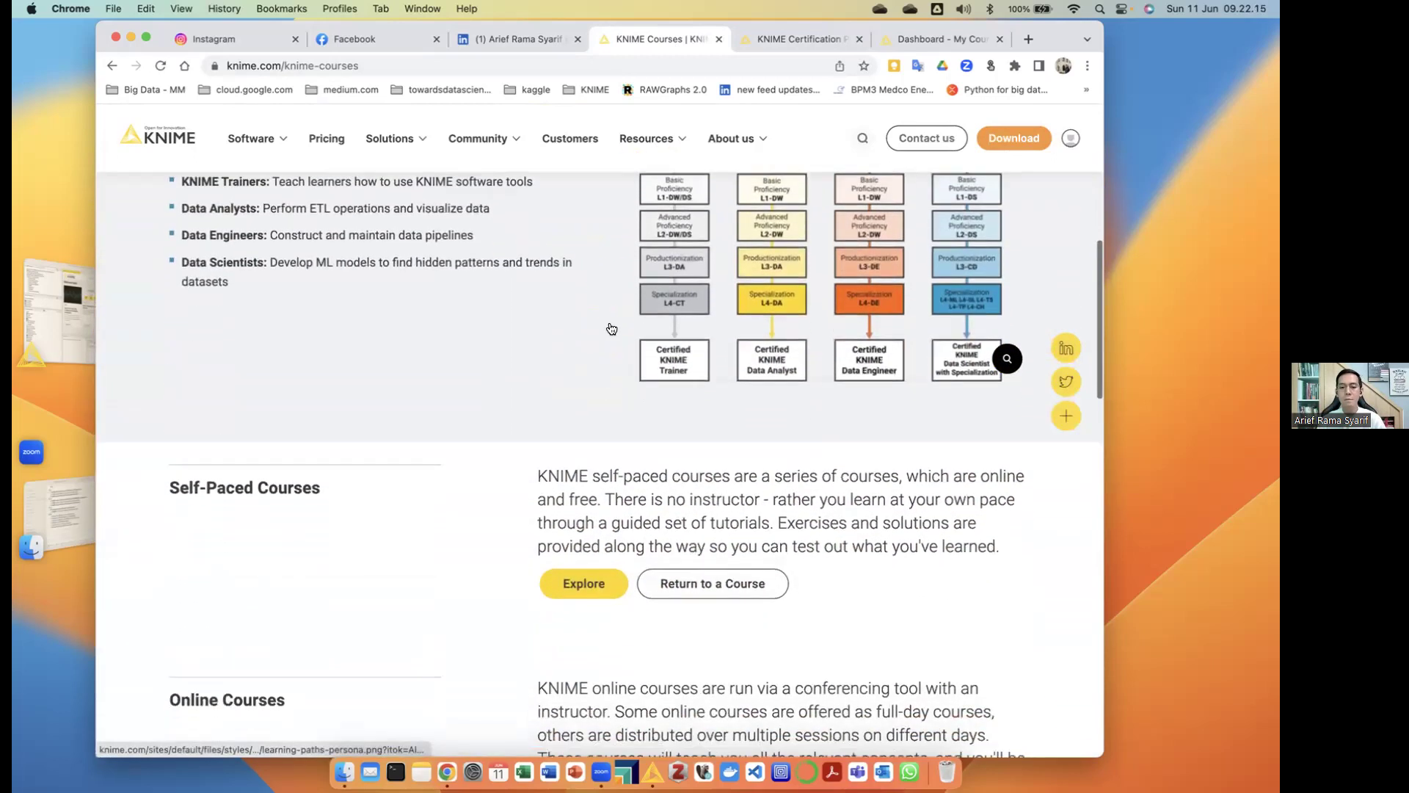
{"action": "scroll", "coordinate": [610, 328], "scroll_direction": "down", "scroll_amount": 3}
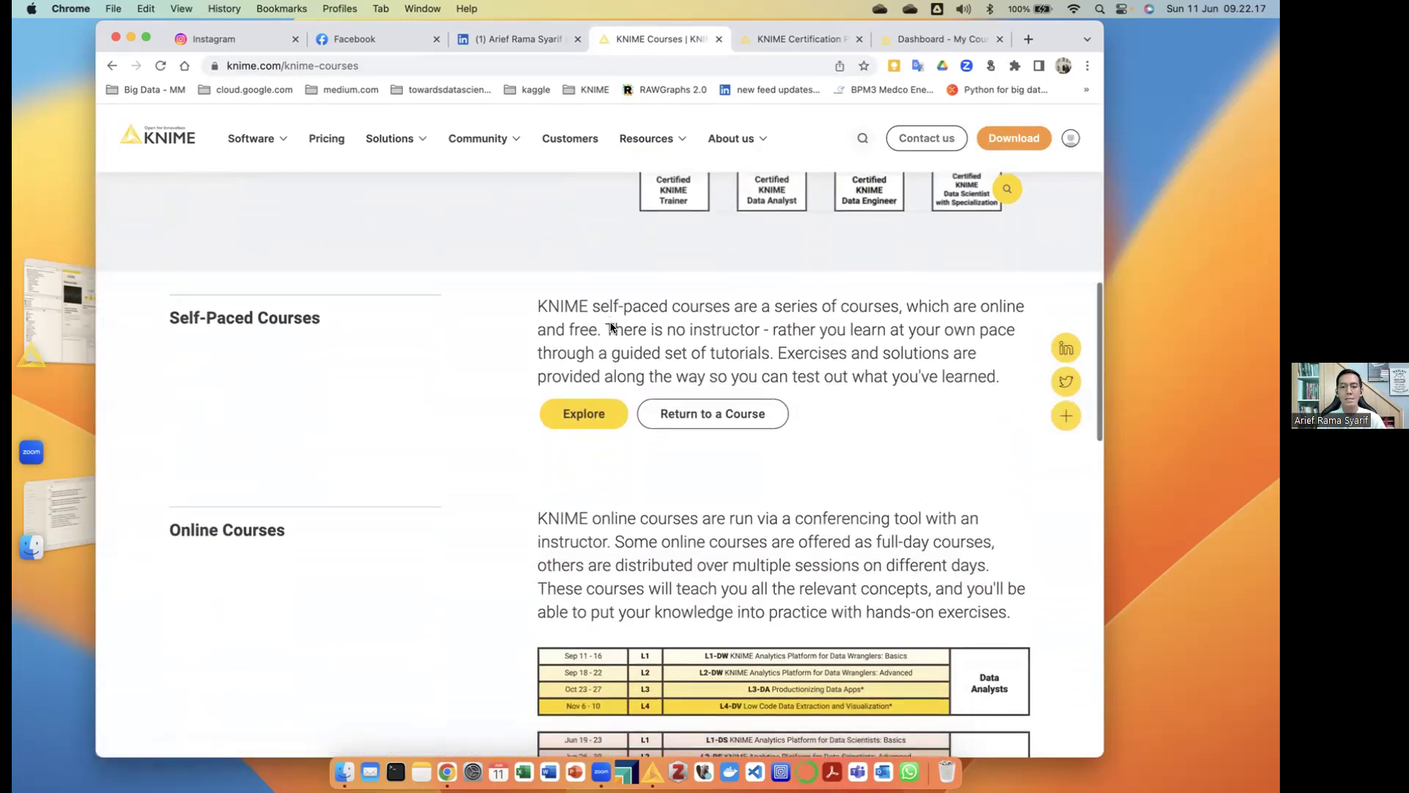
{"action": "scroll", "coordinate": [610, 327], "scroll_direction": "down", "scroll_amount": 2}
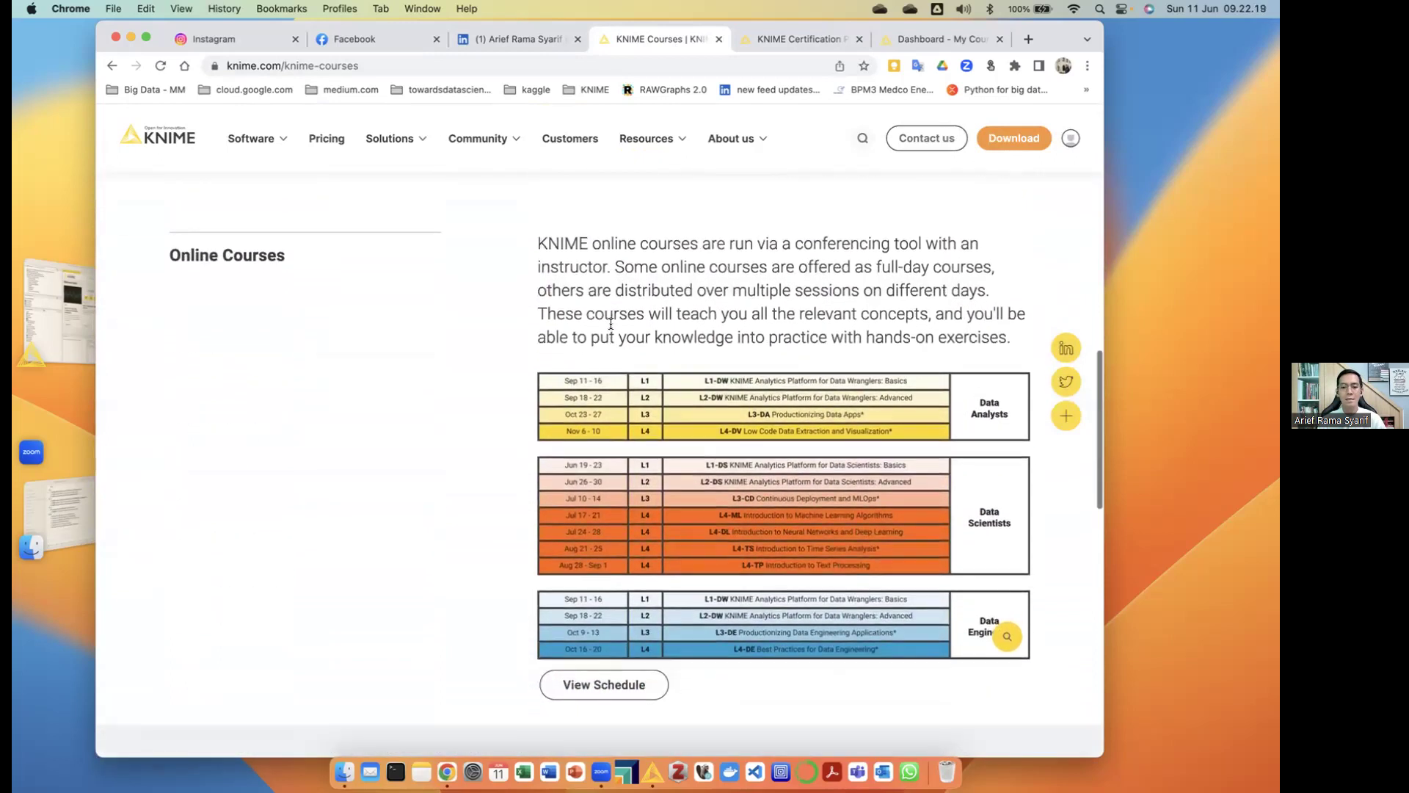
{"action": "scroll", "coordinate": [610, 324], "scroll_direction": "up", "scroll_amount": 4}
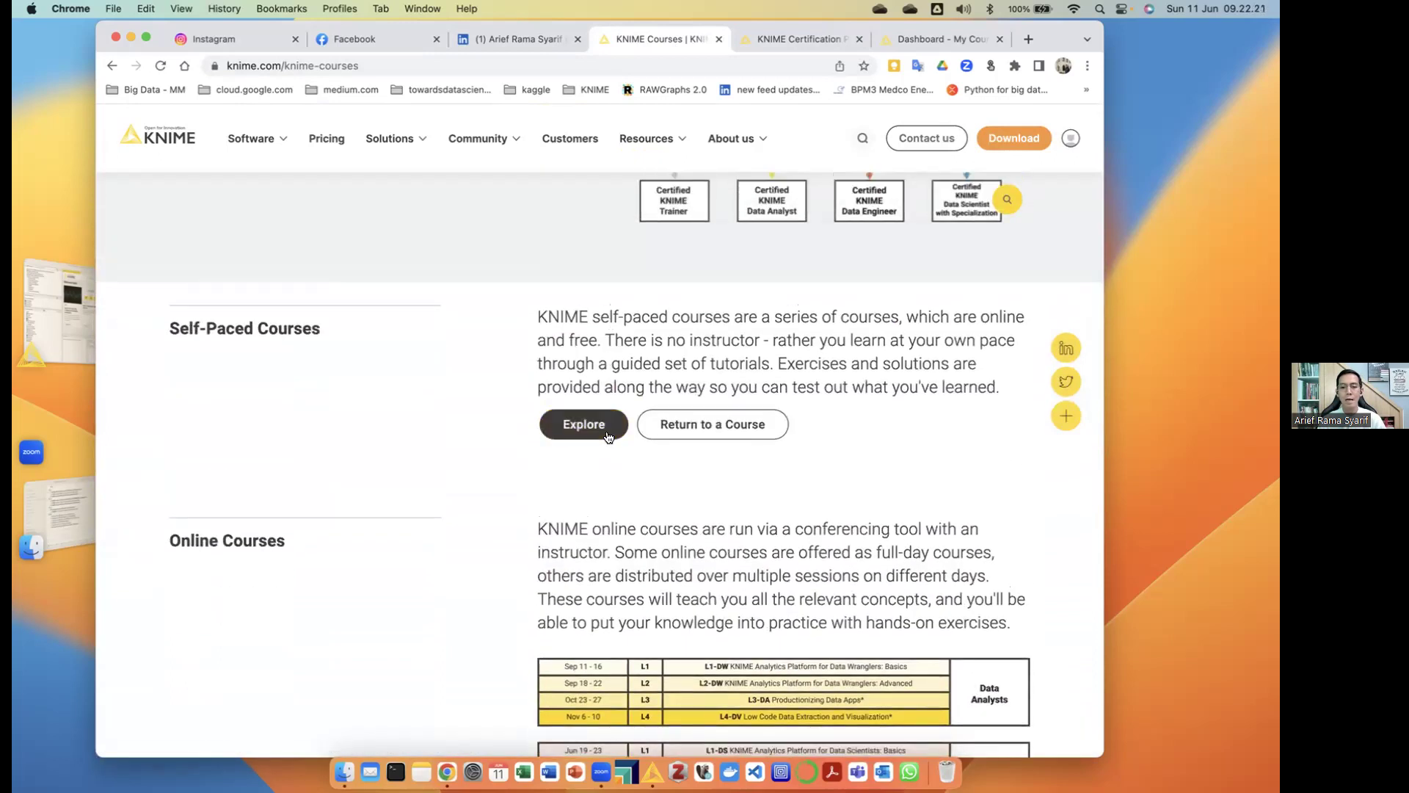
{"action": "scroll", "coordinate": [629, 463], "scroll_direction": "up", "scroll_amount": 4}
{"action": "left_click", "coordinate": [591, 713]}
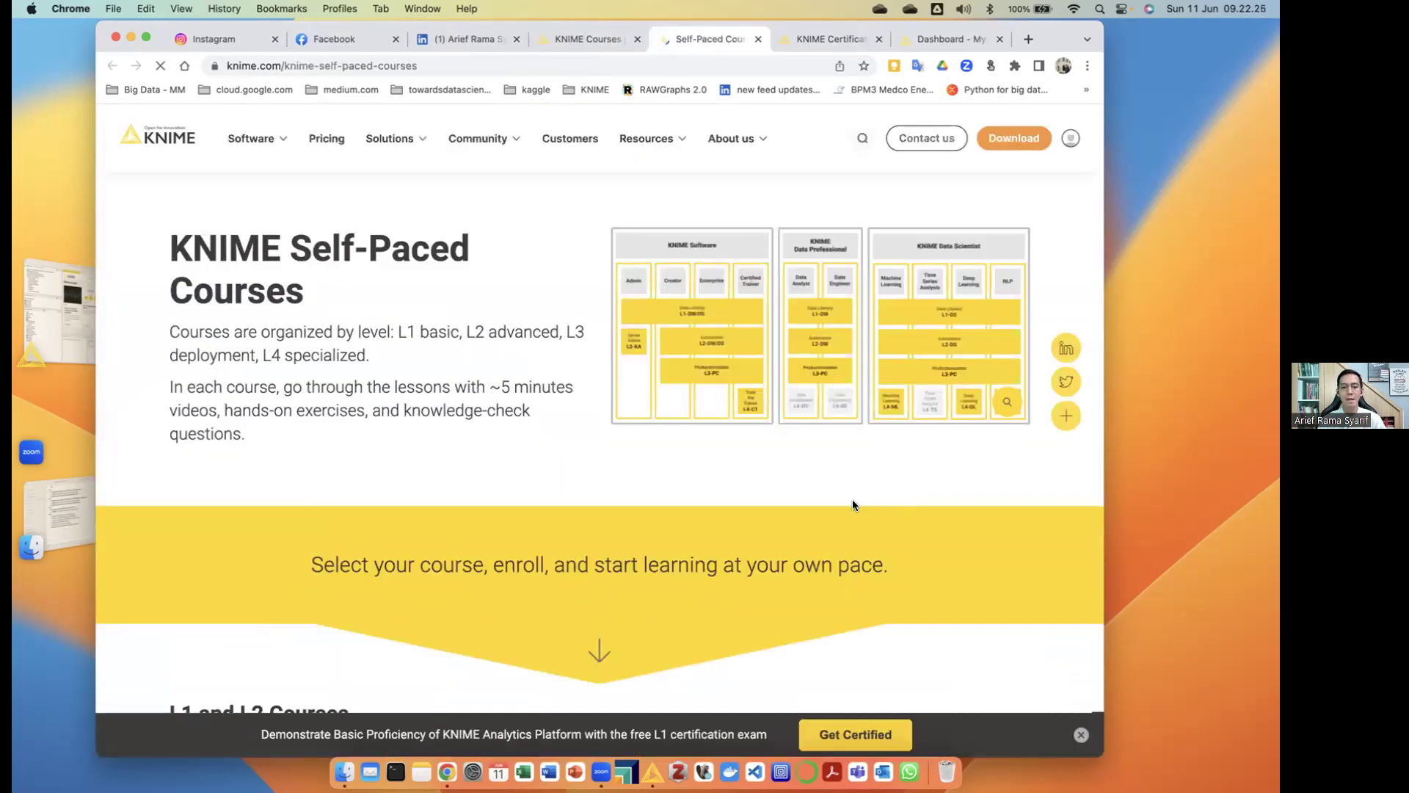
Examine the descriptions and course content of the L1 and L2 self-paced courses
{"action": "scroll", "coordinate": [853, 504], "scroll_direction": "down", "scroll_amount": 3}
{"action": "scroll", "coordinate": [852, 504], "scroll_direction": "down", "scroll_amount": 6}
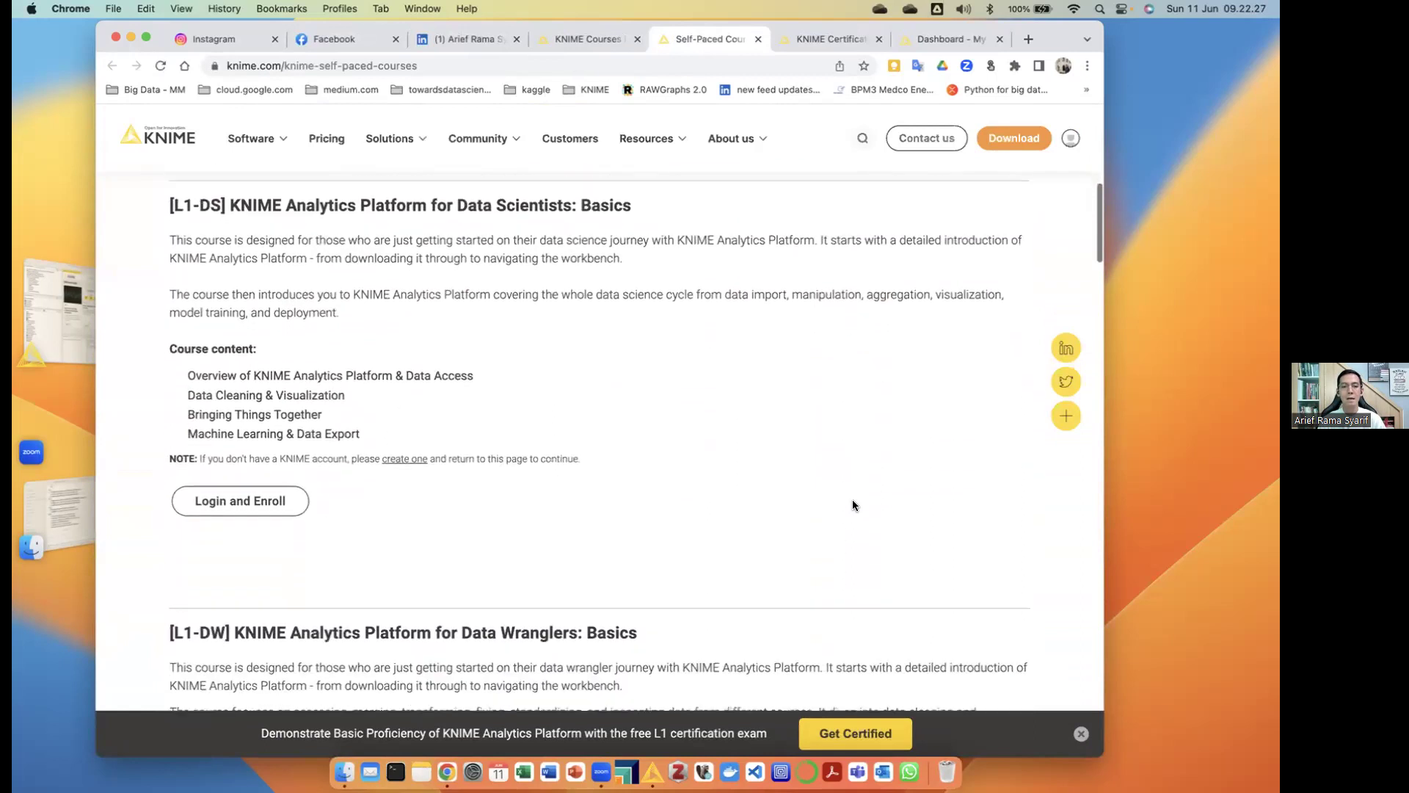
{"action": "scroll", "coordinate": [853, 504], "scroll_direction": "down", "scroll_amount": 6}
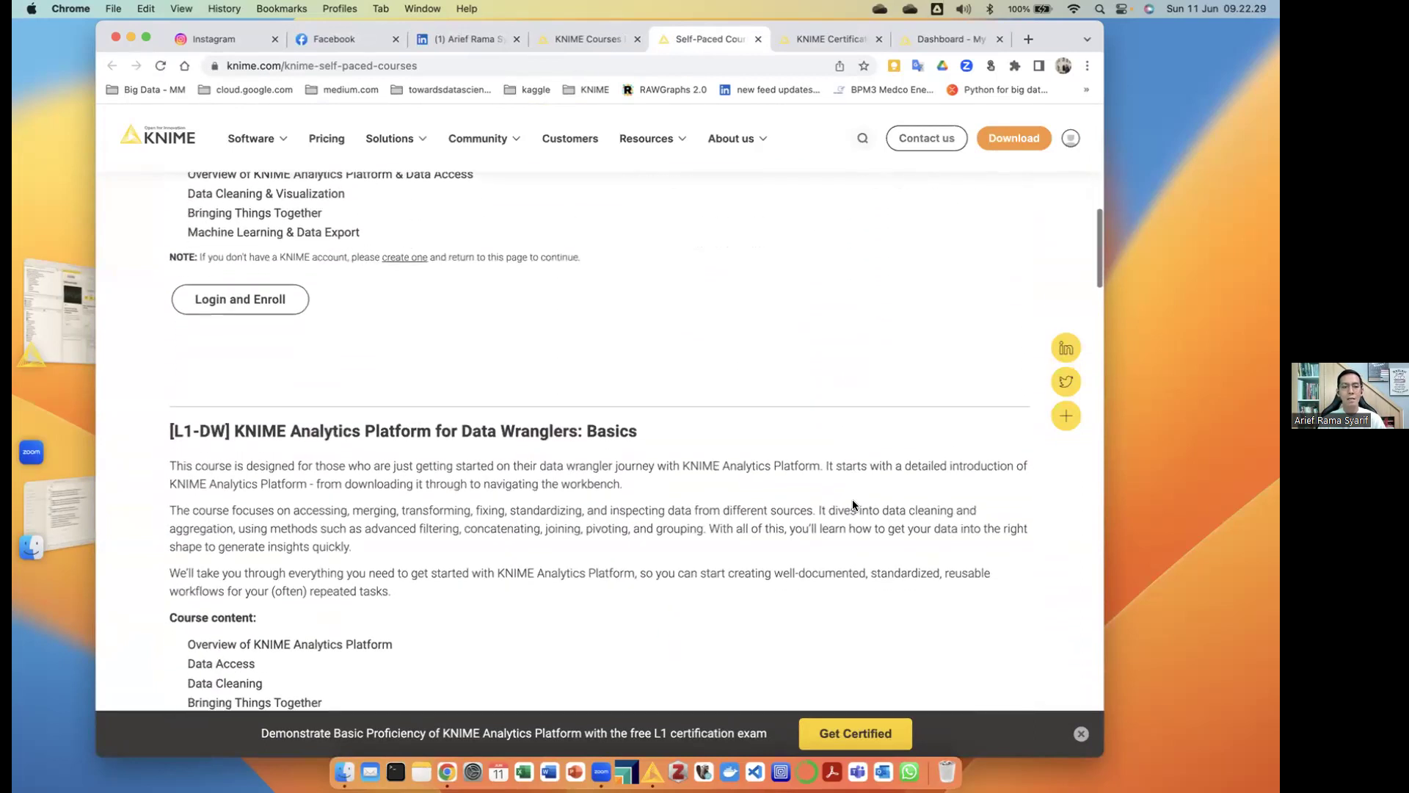
{"action": "scroll", "coordinate": [852, 505], "scroll_direction": "down", "scroll_amount": 6}
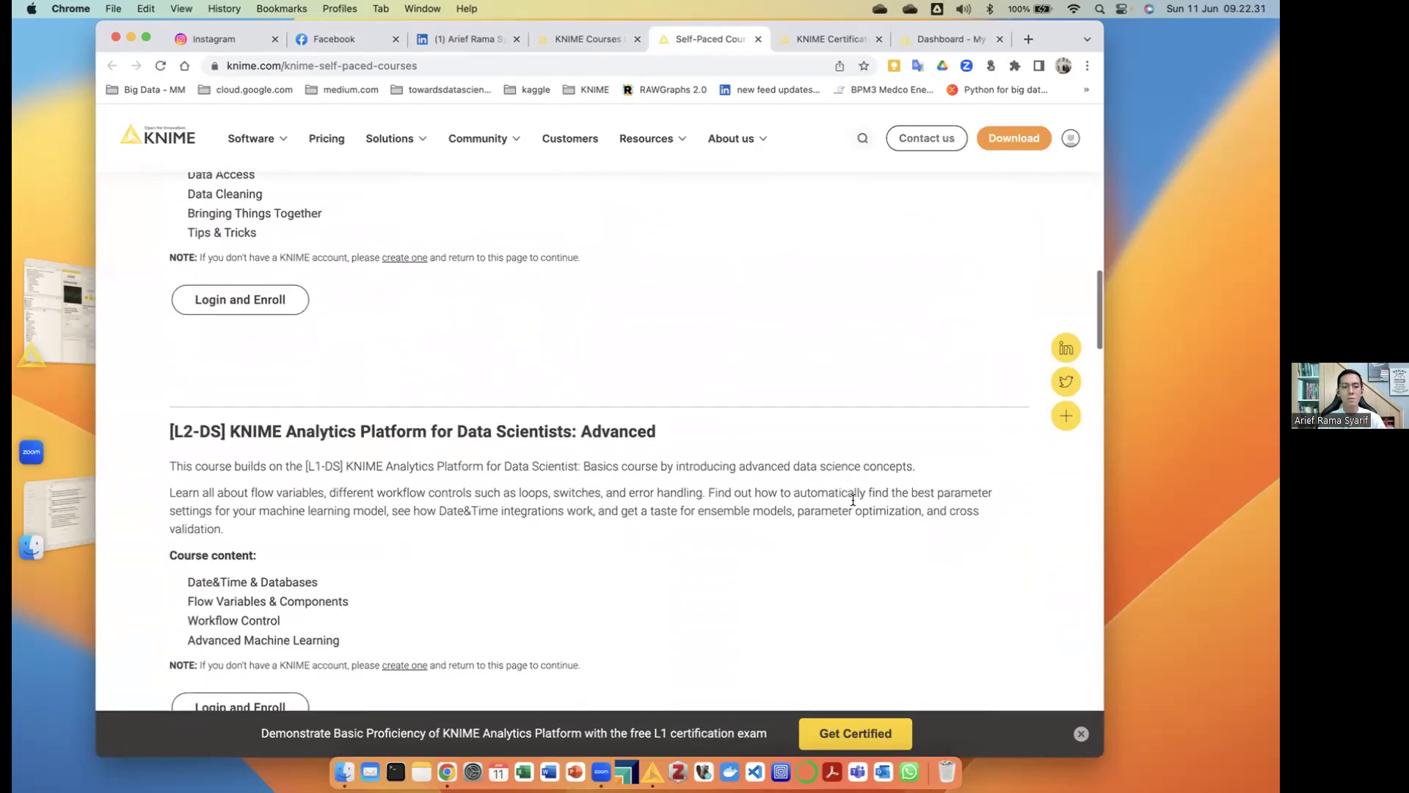
{"action": "scroll", "coordinate": [853, 499], "scroll_direction": "up", "scroll_amount": 15}
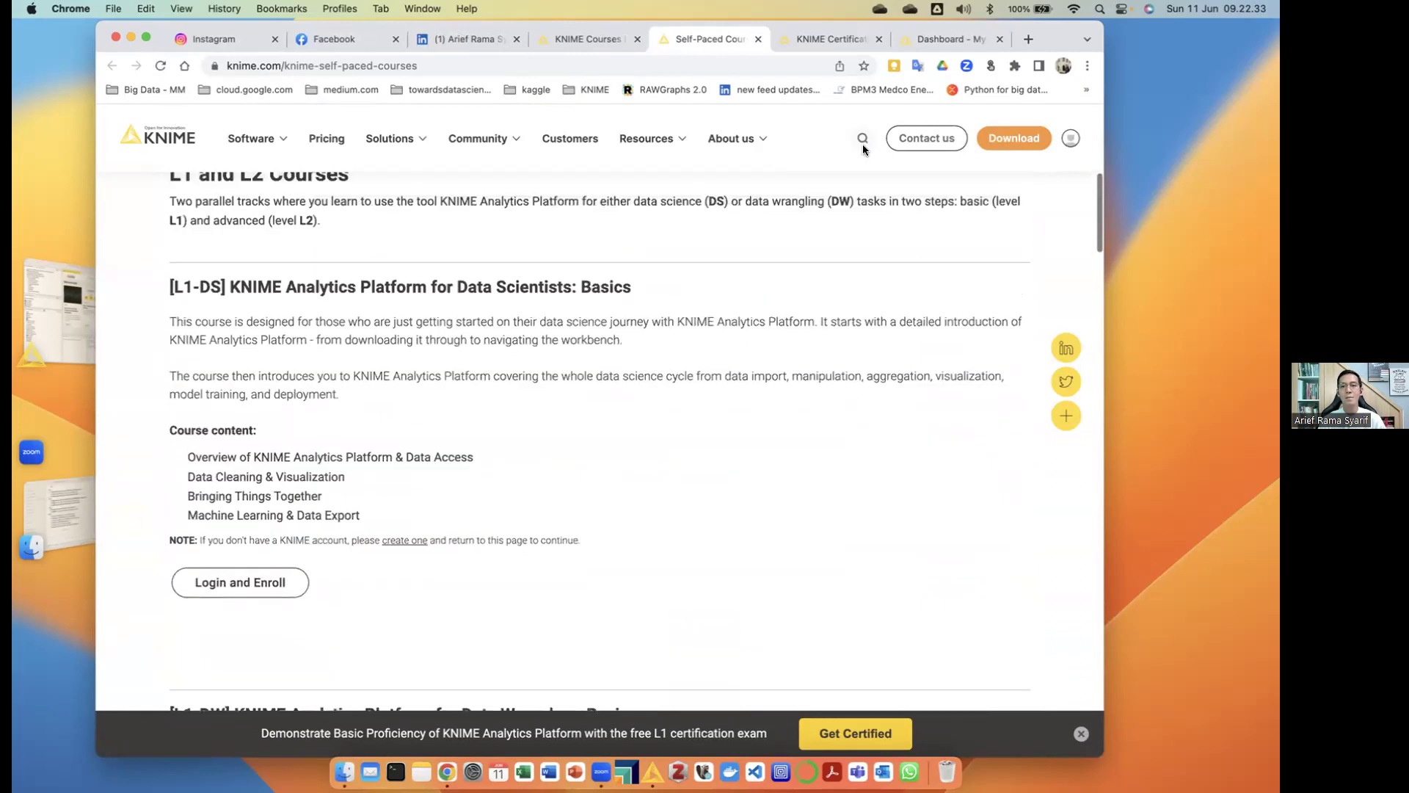
Bring up the certification program page and view the L1: Basic Proficiency examination details
{"action": "left_click", "coordinate": [830, 36]}
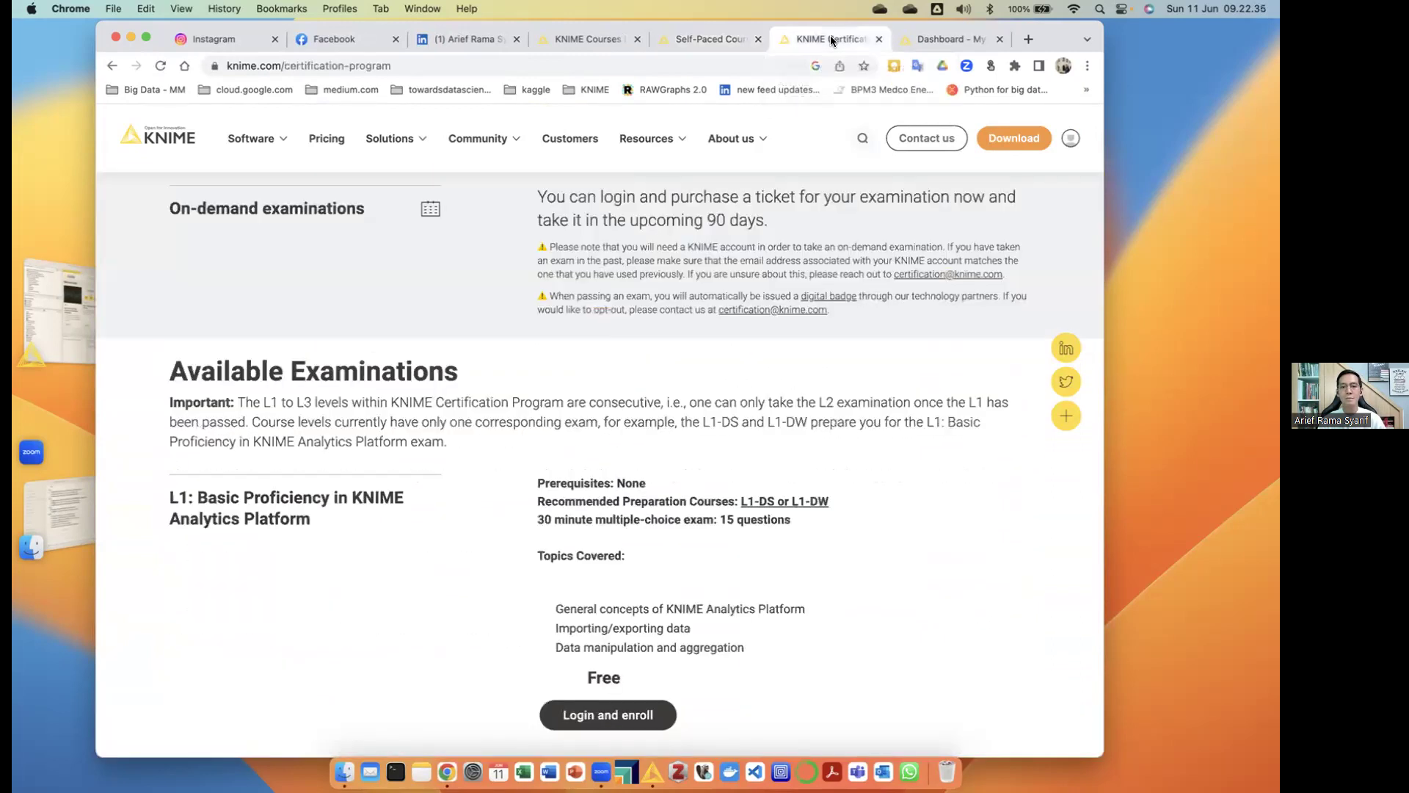
{"action": "scroll", "coordinate": [878, 625], "scroll_direction": "down", "scroll_amount": 2}
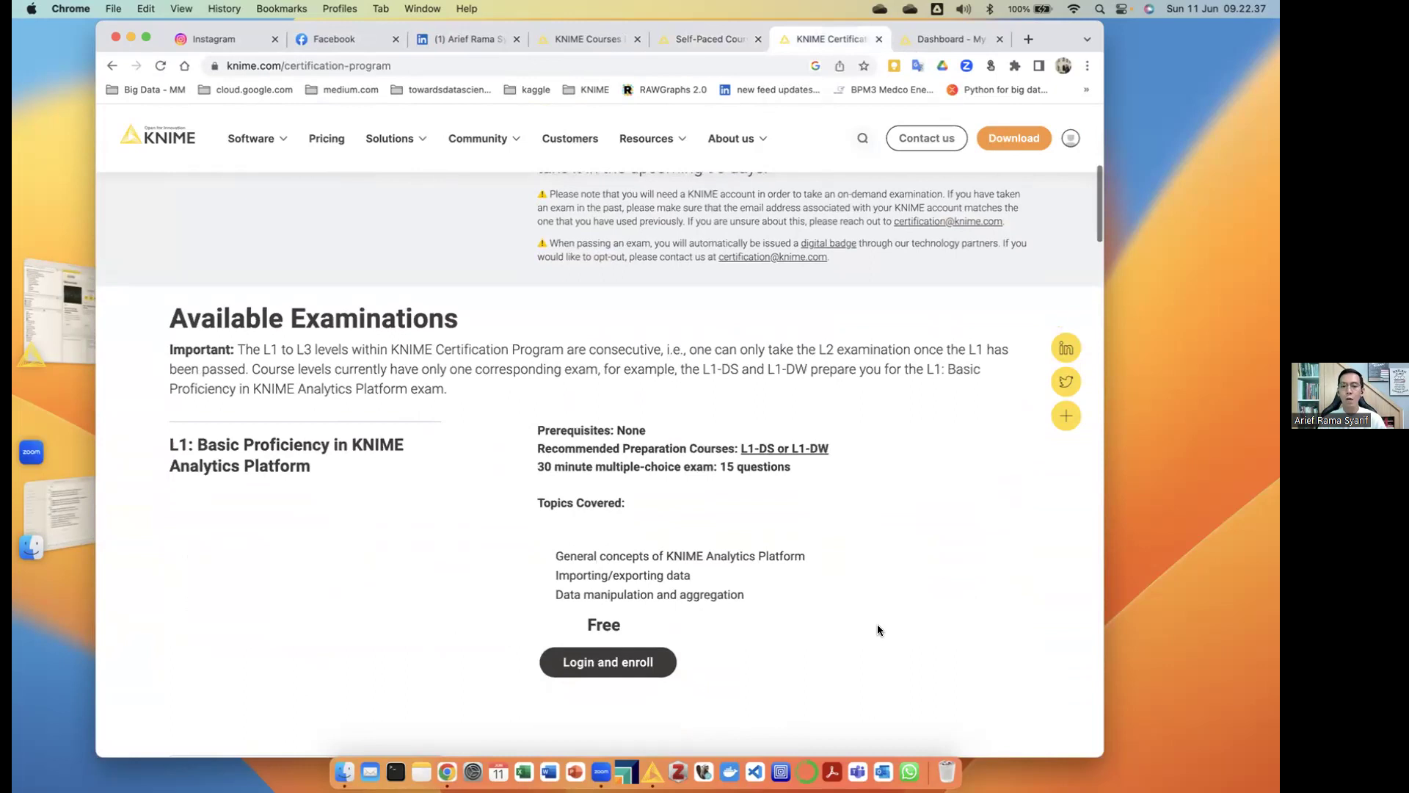
{"action": "scroll", "coordinate": [610, 667], "scroll_direction": "down", "scroll_amount": 2}
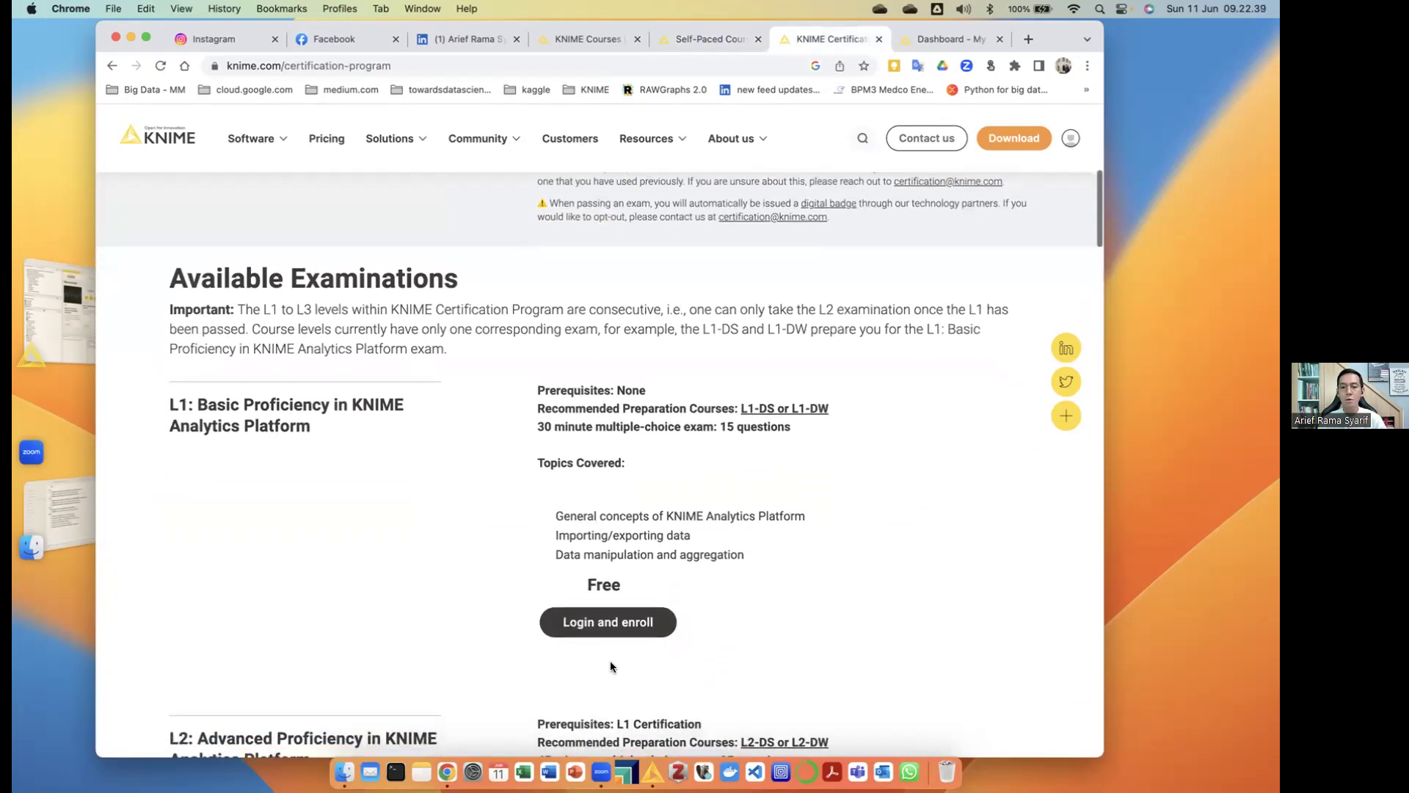
{"action": "scroll", "coordinate": [611, 657], "scroll_direction": "down", "scroll_amount": 1}
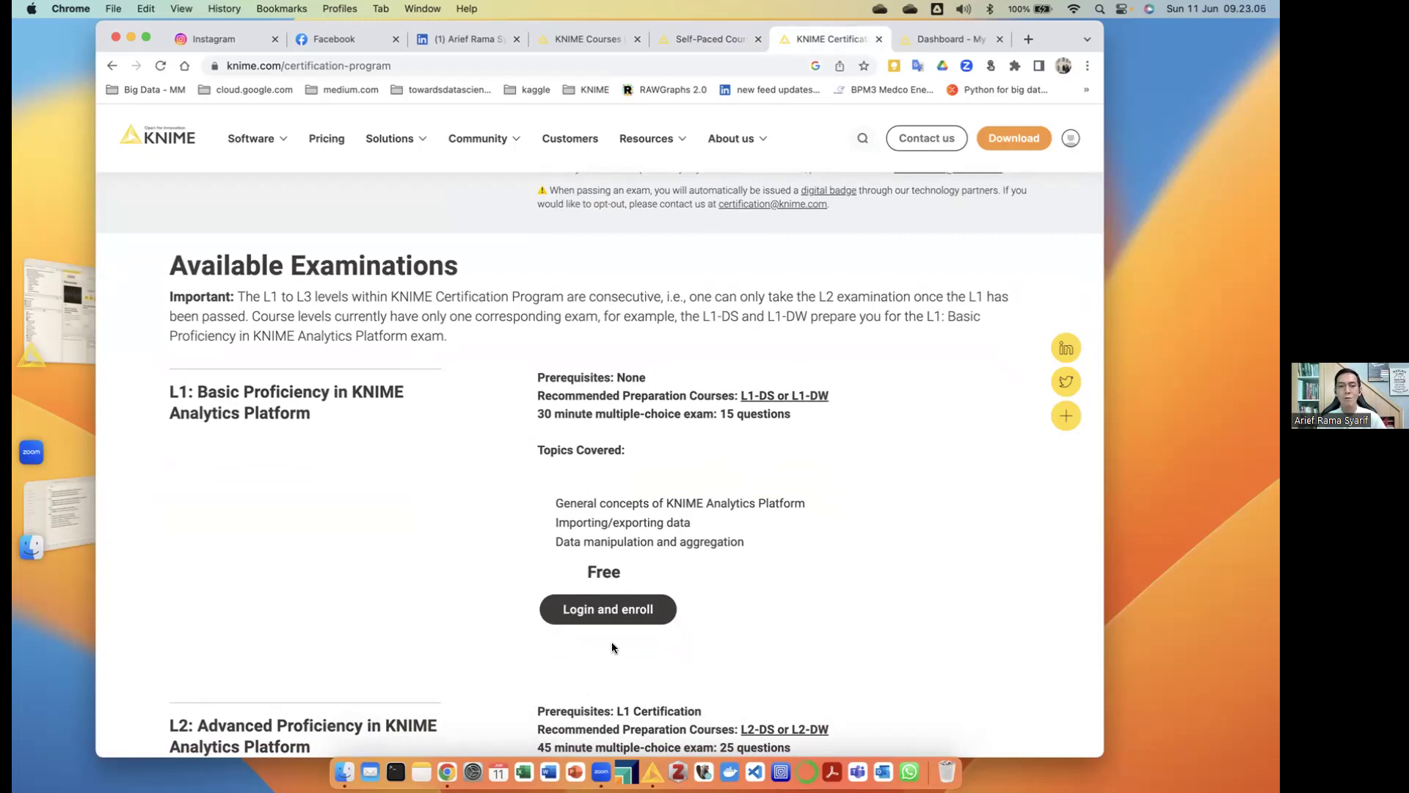
Switch to the LinkedIn profile, browse its Featured section and open the full list of featured items
{"action": "left_click", "coordinate": [446, 39]}
{"action": "scroll", "coordinate": [351, 368], "scroll_direction": "up", "scroll_amount": 20}
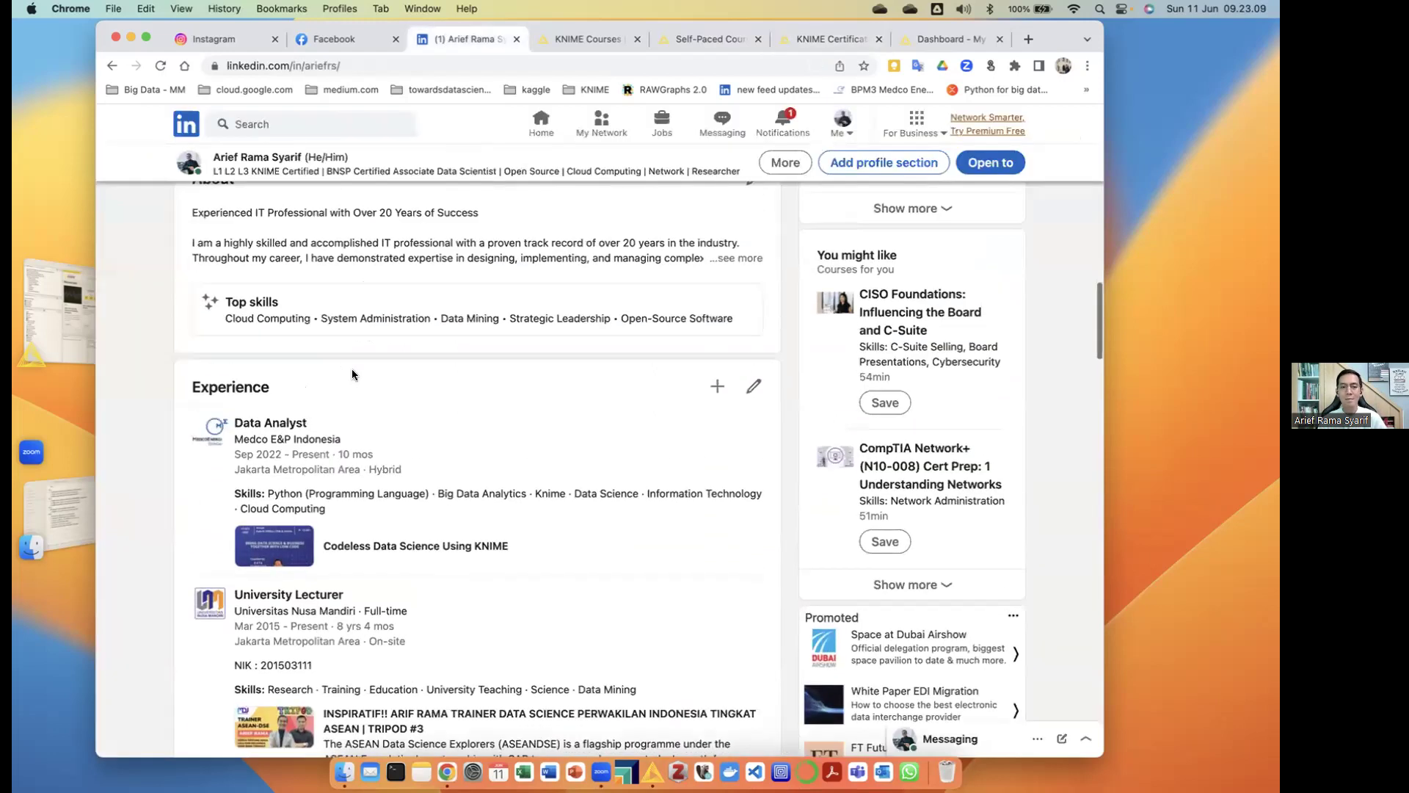
{"action": "scroll", "coordinate": [353, 373], "scroll_direction": "up", "scroll_amount": 1}
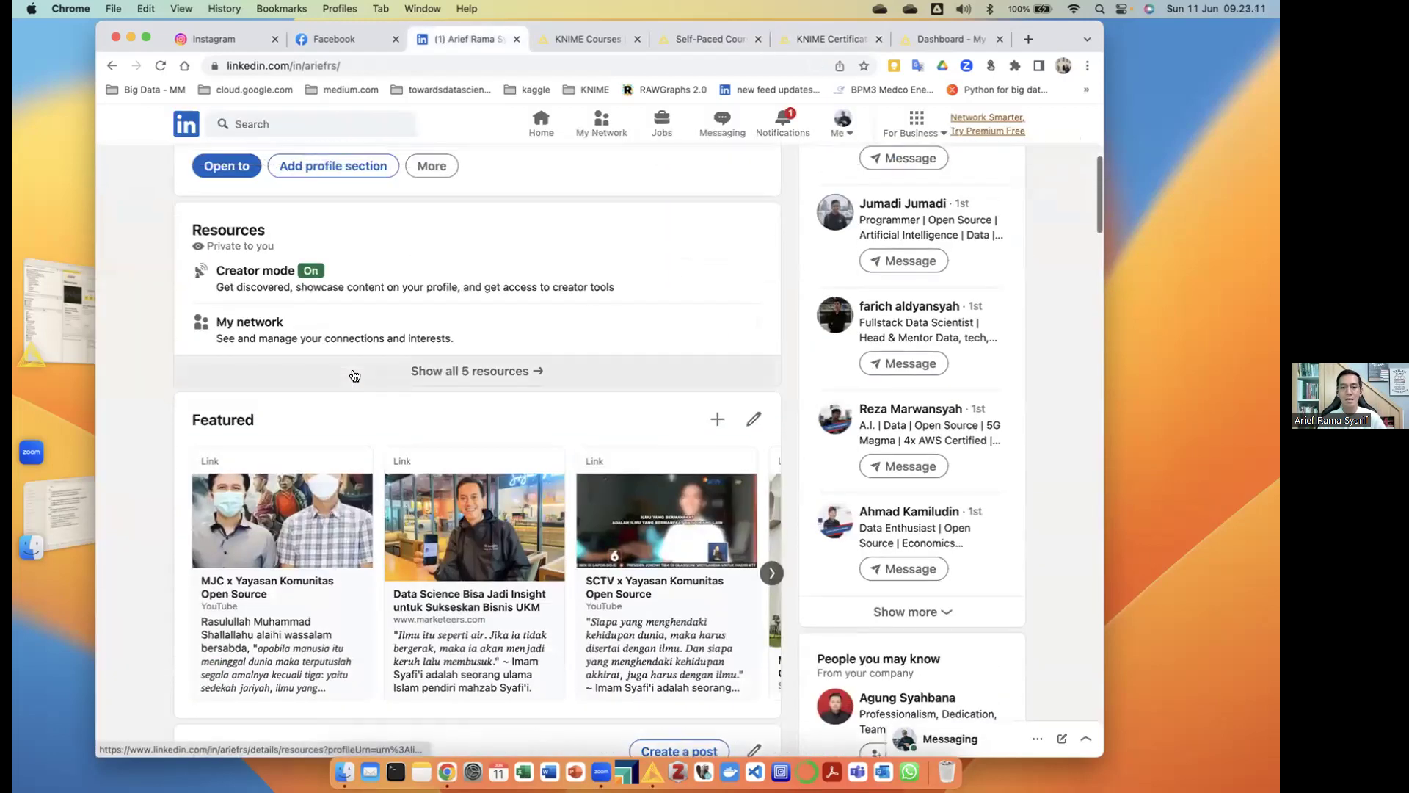
{"action": "left_click", "coordinate": [772, 574]}
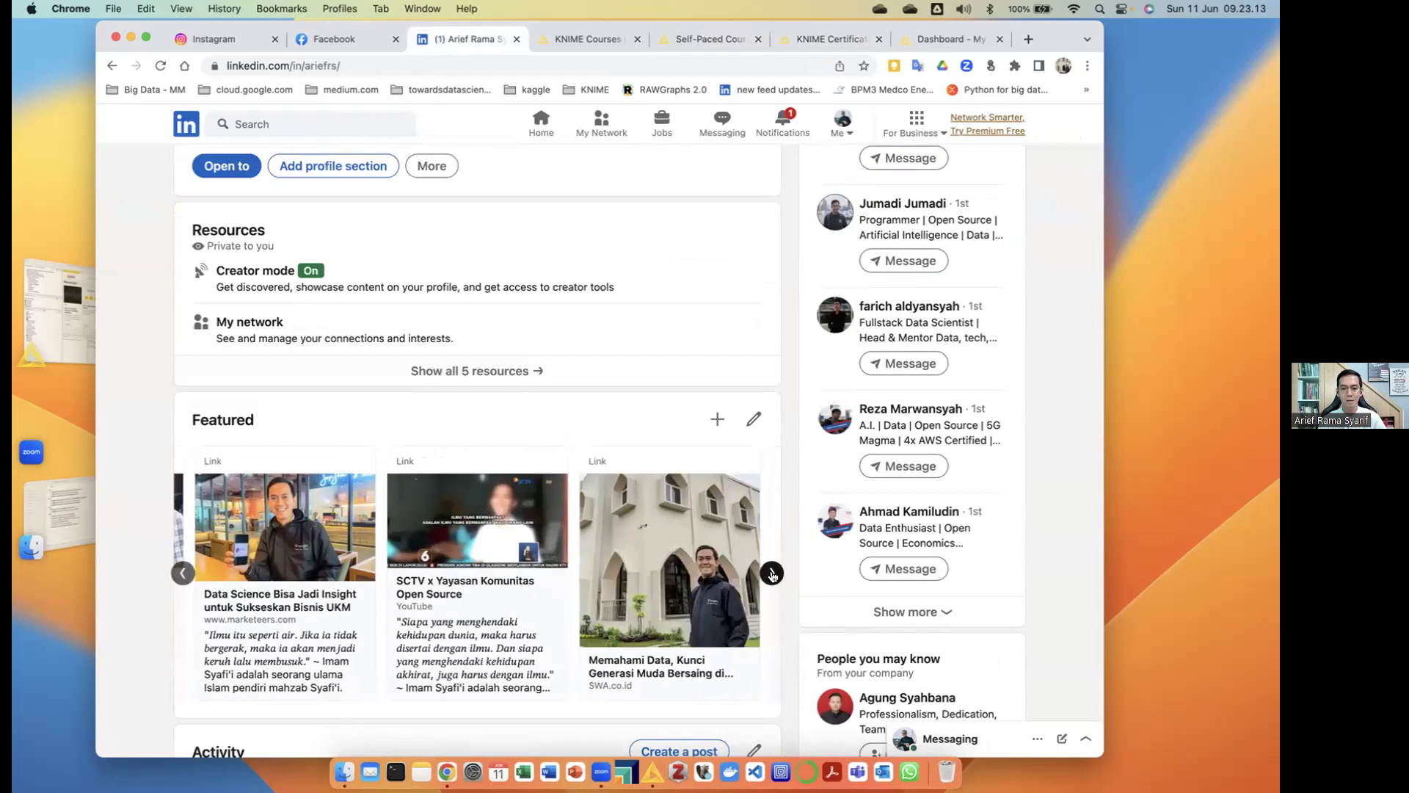
{"action": "left_click", "coordinate": [772, 574]}
{"action": "left_click", "coordinate": [711, 574]}
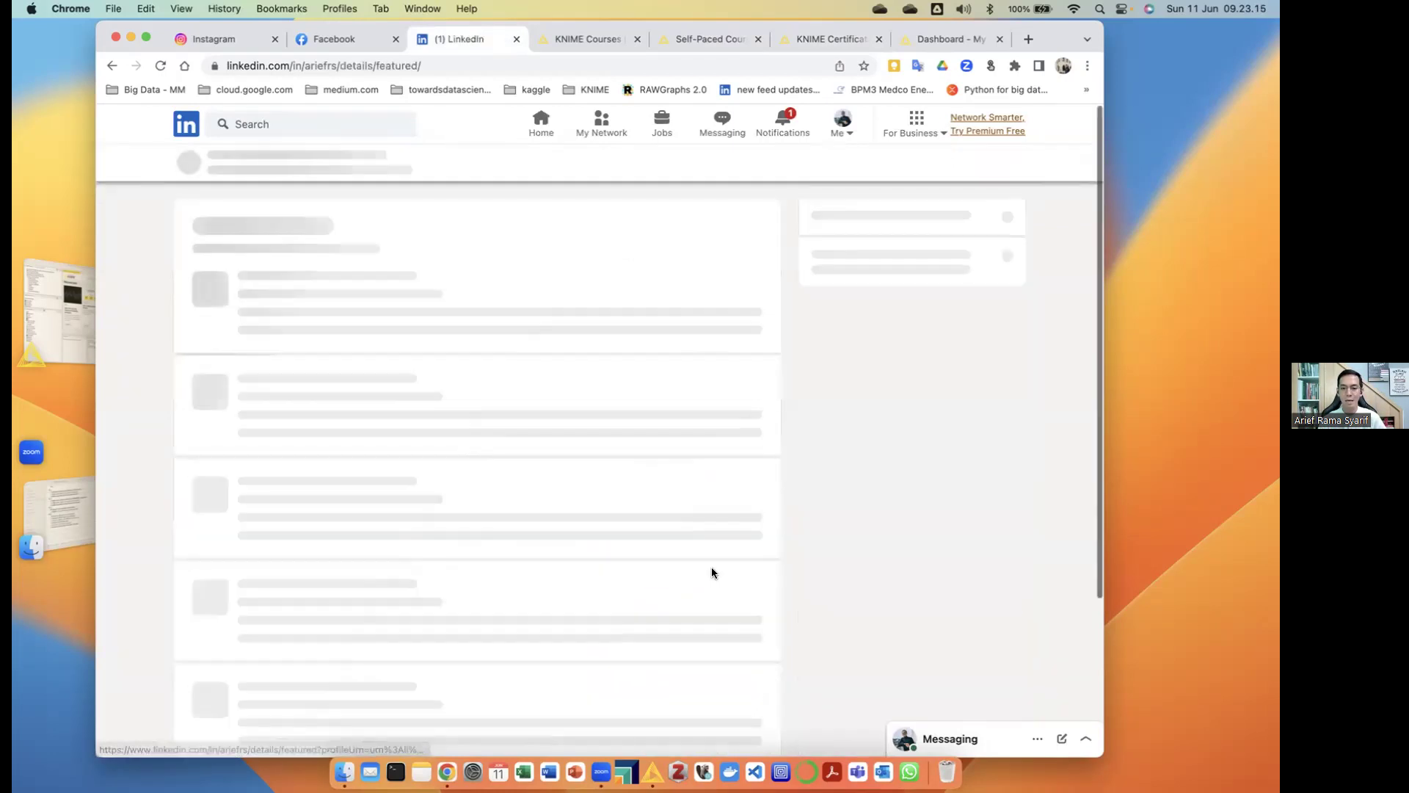
Examine the KNIME Basic and Advanced Proficiency certificates among the featured items, and return to the main profile page
{"action": "scroll", "coordinate": [714, 572], "scroll_direction": "down", "scroll_amount": 3}
{"action": "scroll", "coordinate": [714, 572], "scroll_direction": "down", "scroll_amount": 15}
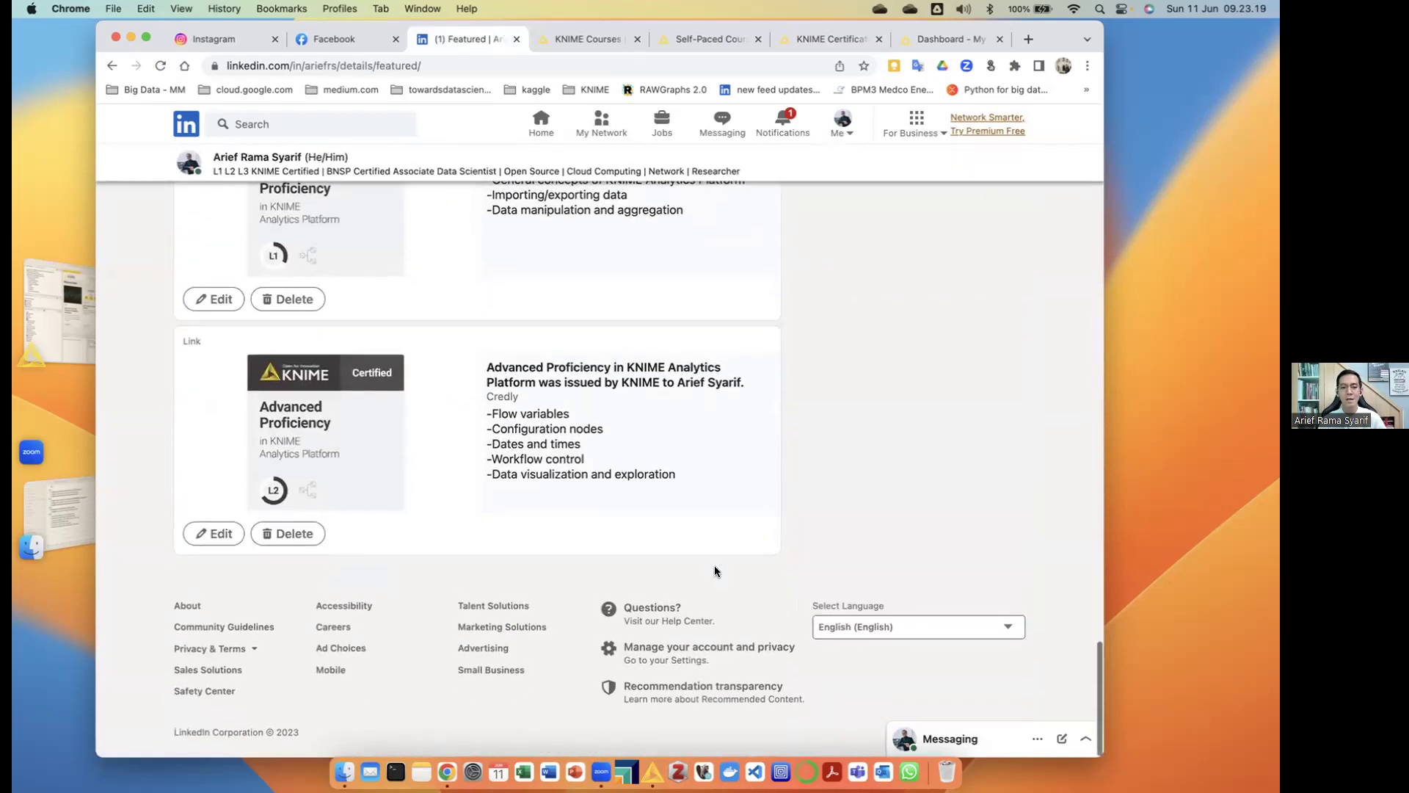
{"action": "scroll", "coordinate": [716, 571], "scroll_direction": "up", "scroll_amount": 3}
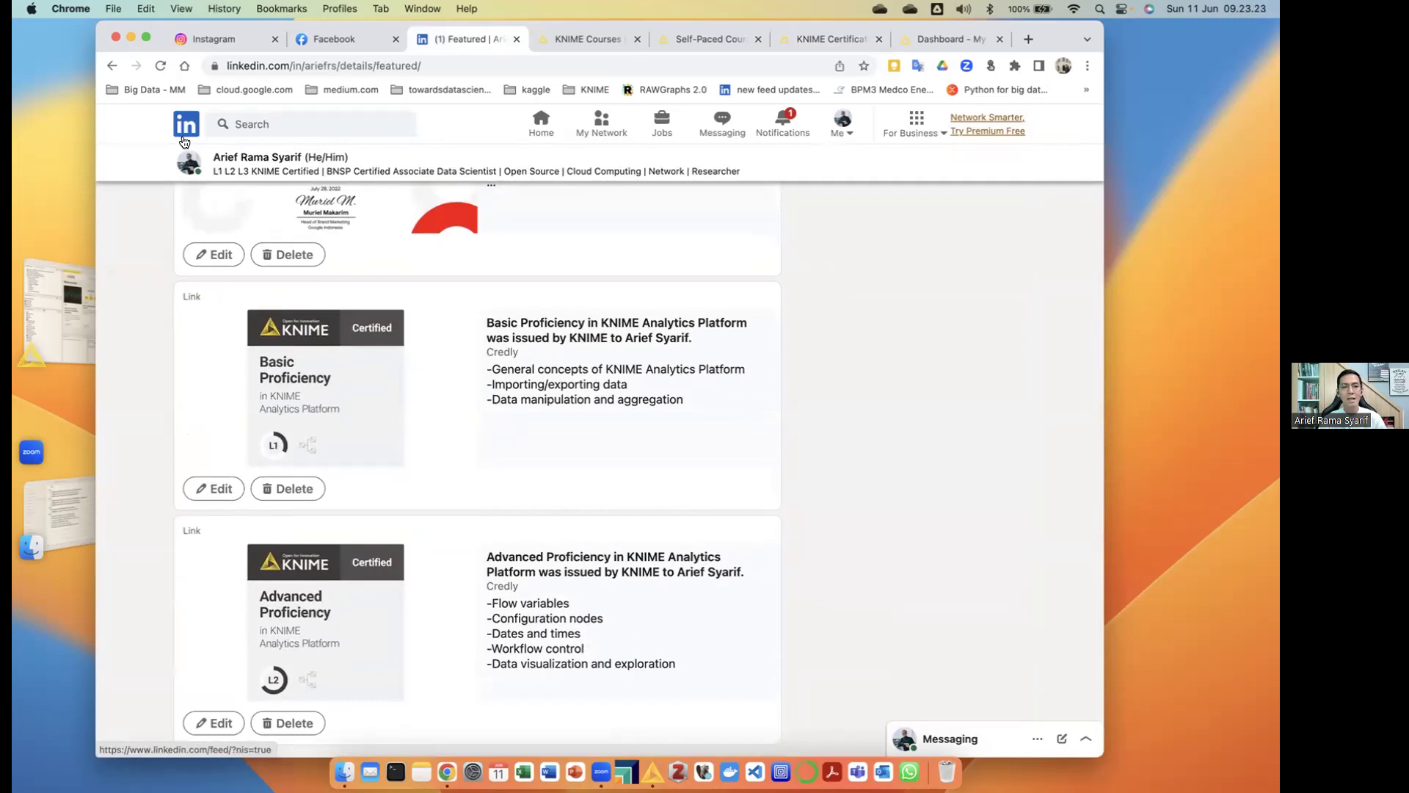
{"action": "left_click", "coordinate": [187, 159]}
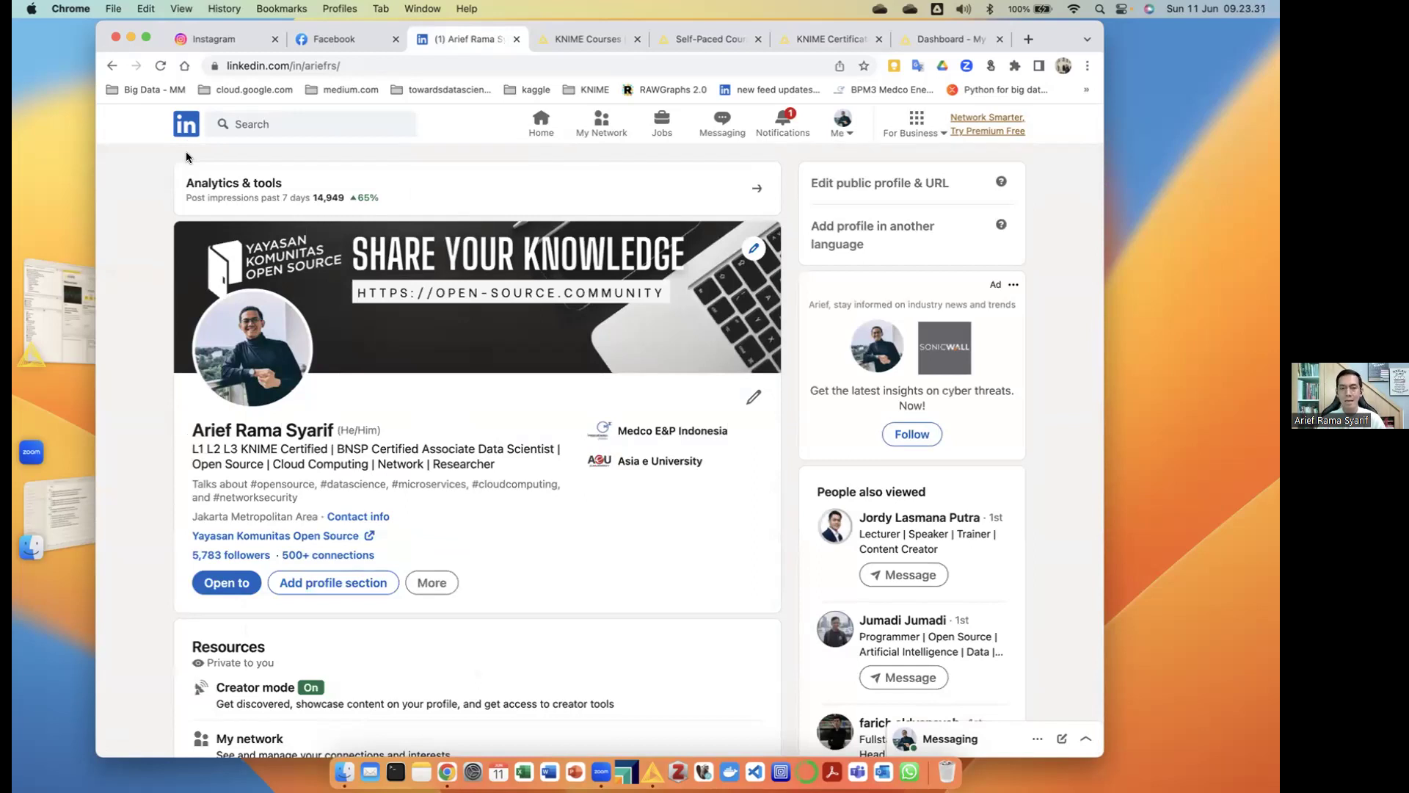
{"action": "left_click", "coordinate": [187, 132]}
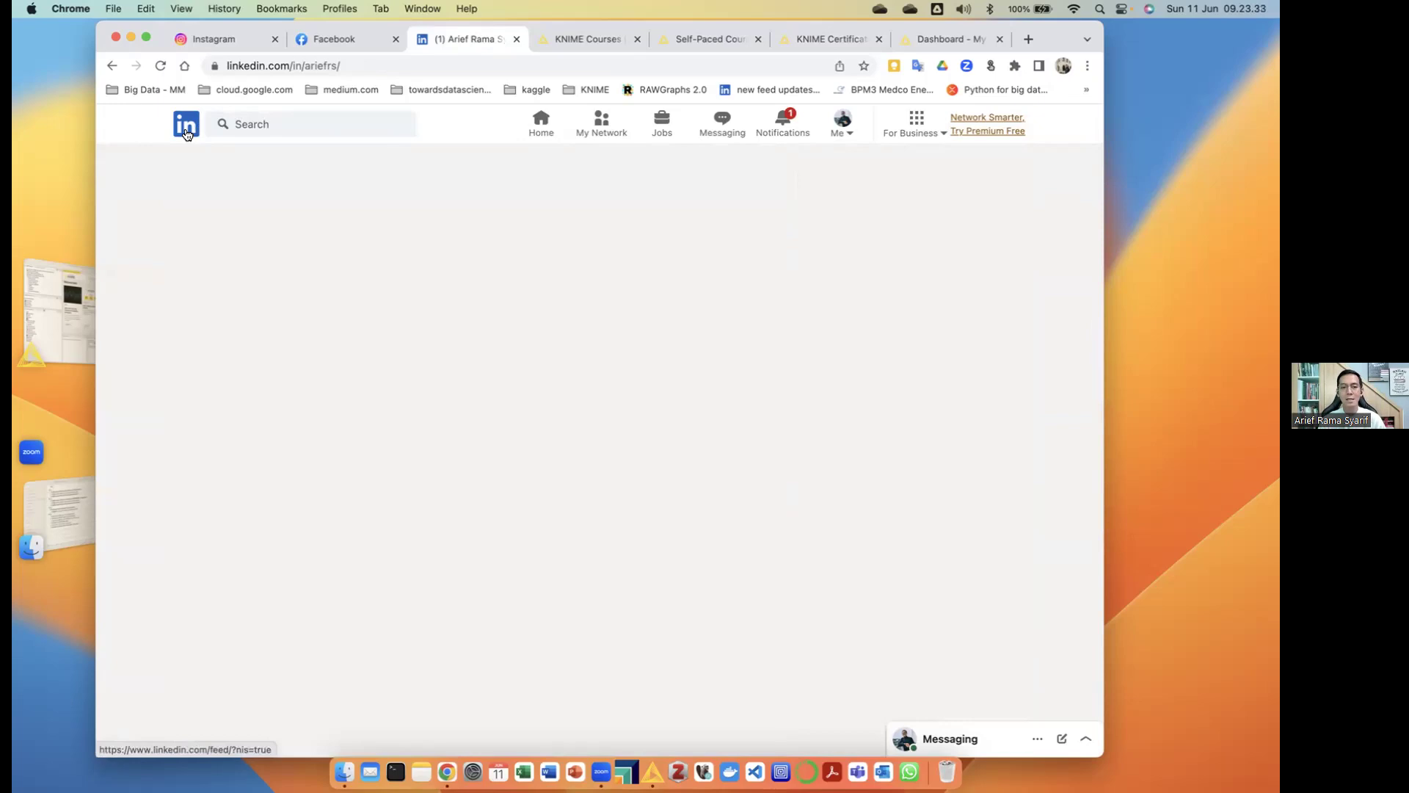
{"action": "left_click", "coordinate": [275, 259]}
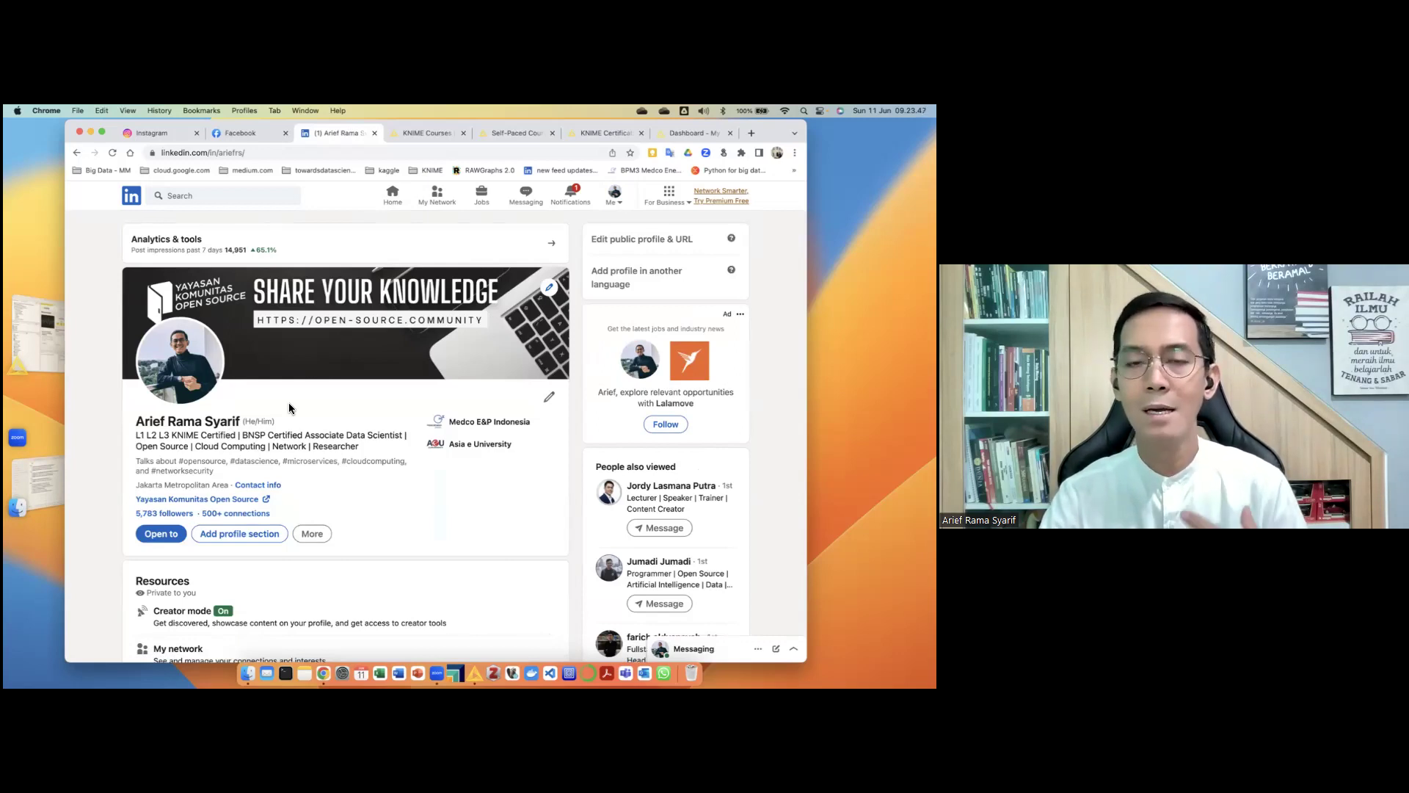
Go back to the KNIME certification program page and open the preparation courses recommended for the L1 exam
{"action": "left_click", "coordinate": [590, 138]}
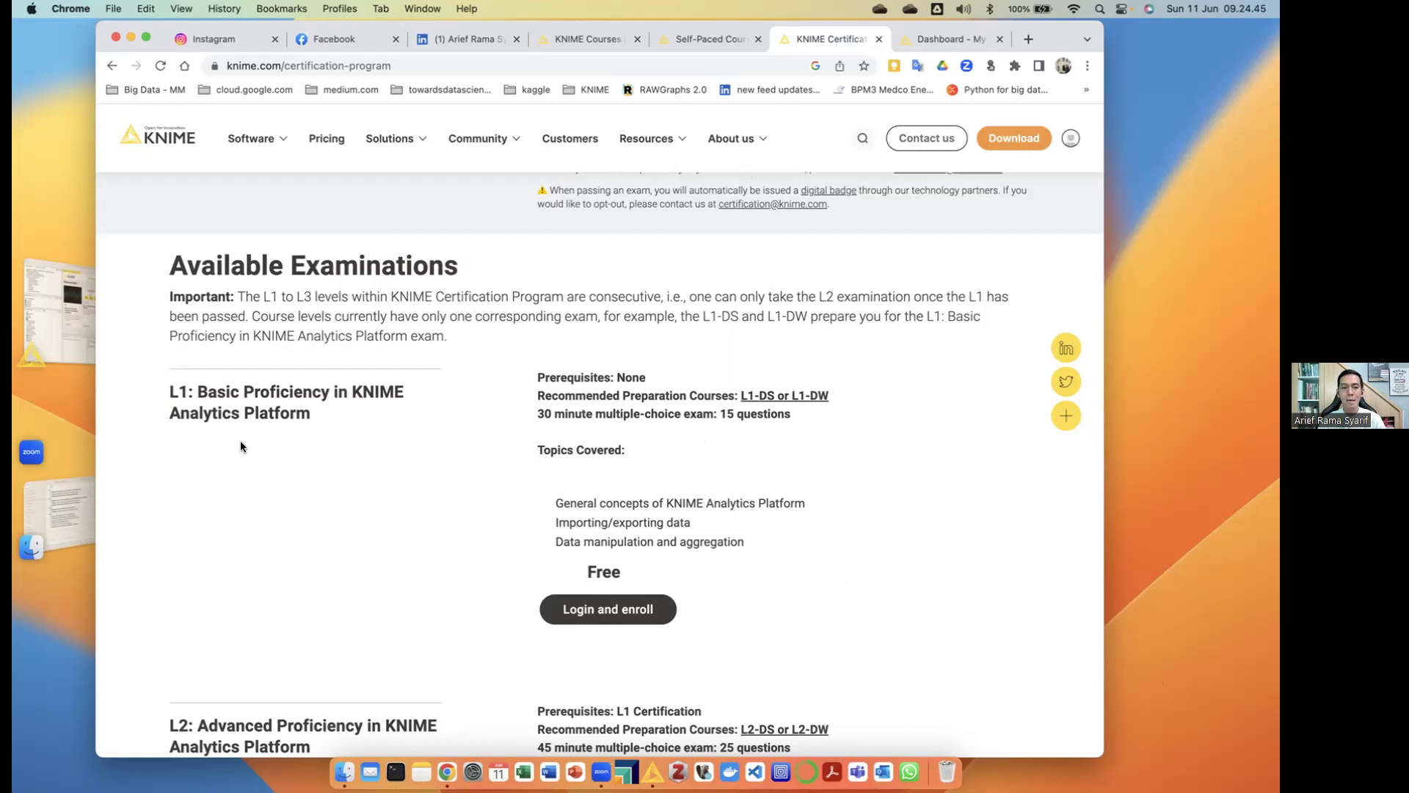
{"action": "left_click_drag", "start_coordinate": [830, 396], "coordinate": [739, 396]}
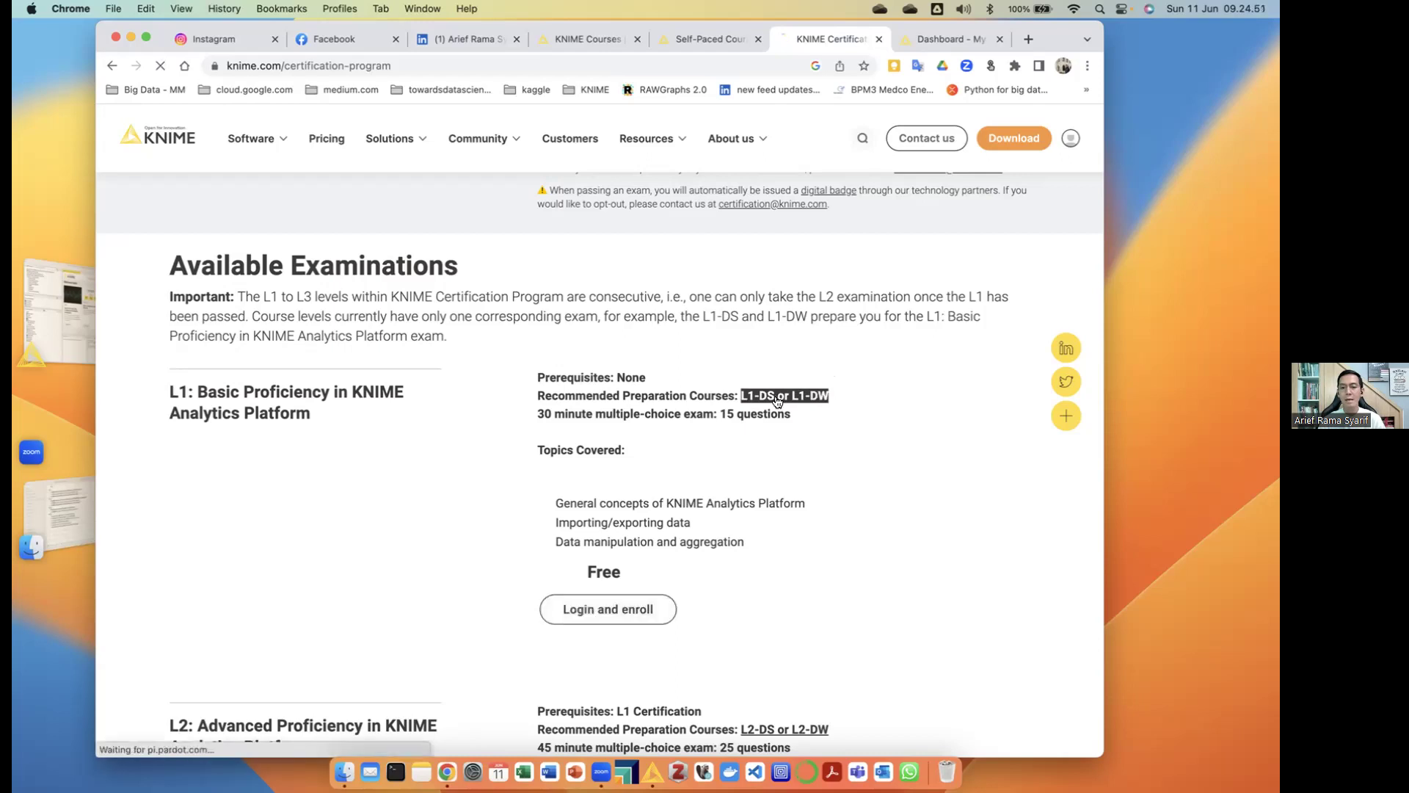
{"action": "left_click", "coordinate": [790, 397]}
{"action": "scroll", "coordinate": [791, 398], "scroll_direction": "down", "scroll_amount": 3}
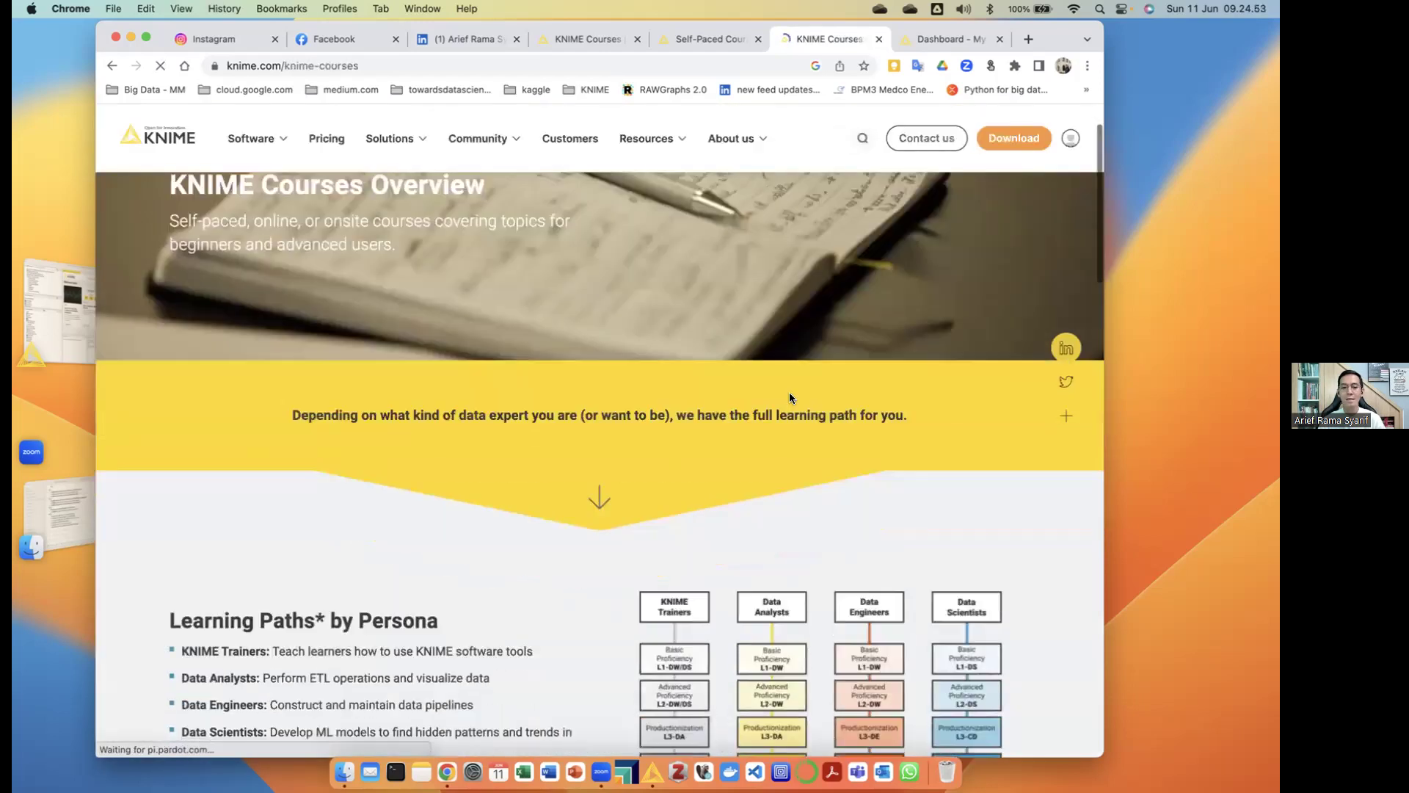
Check the account menu, explore the self-paced courses and find the [L1-DS] KNIME Analytics Platform for Data Scientists: Basics course
{"action": "left_click", "coordinate": [1069, 140]}
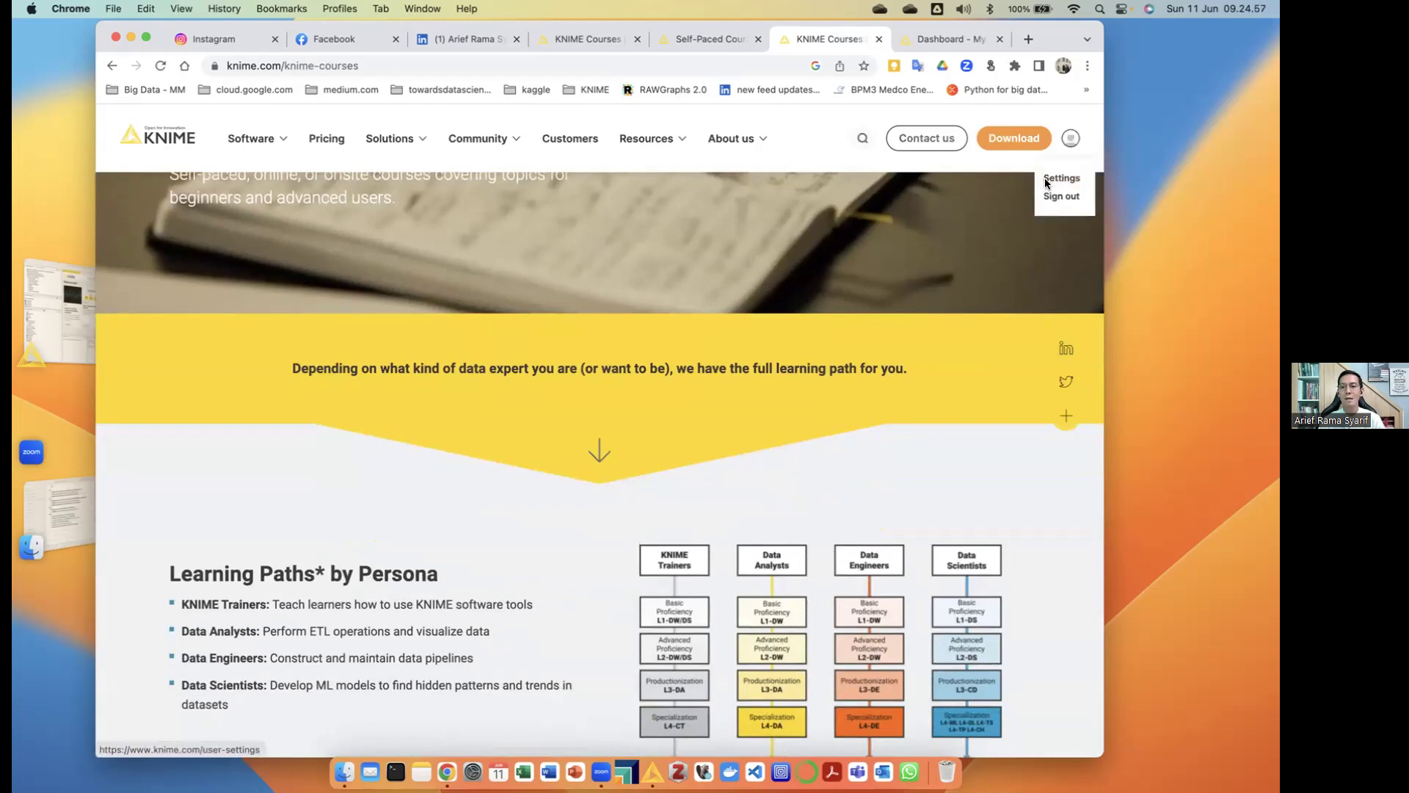
{"action": "scroll", "coordinate": [798, 452], "scroll_direction": "down", "scroll_amount": 10}
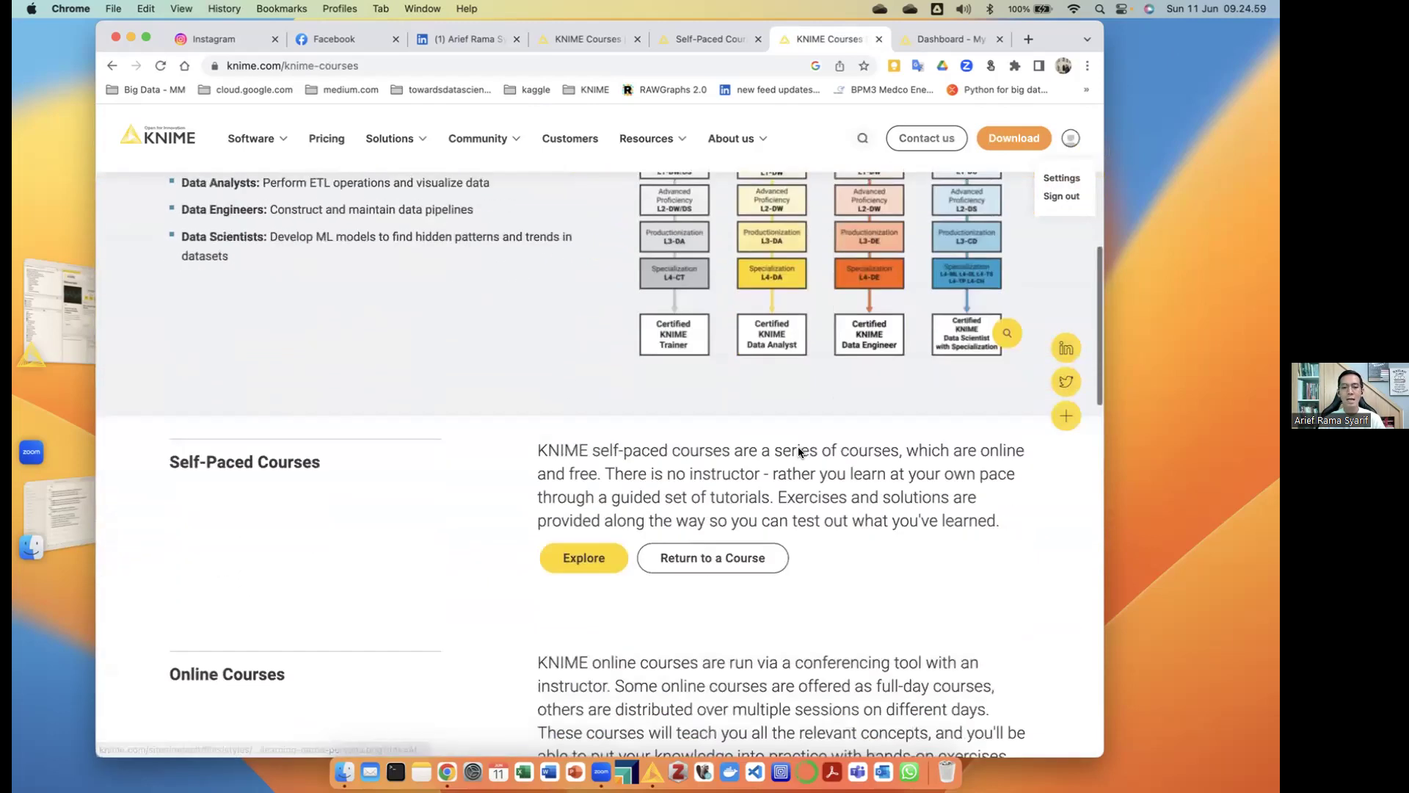
{"action": "left_click", "coordinate": [589, 398]}
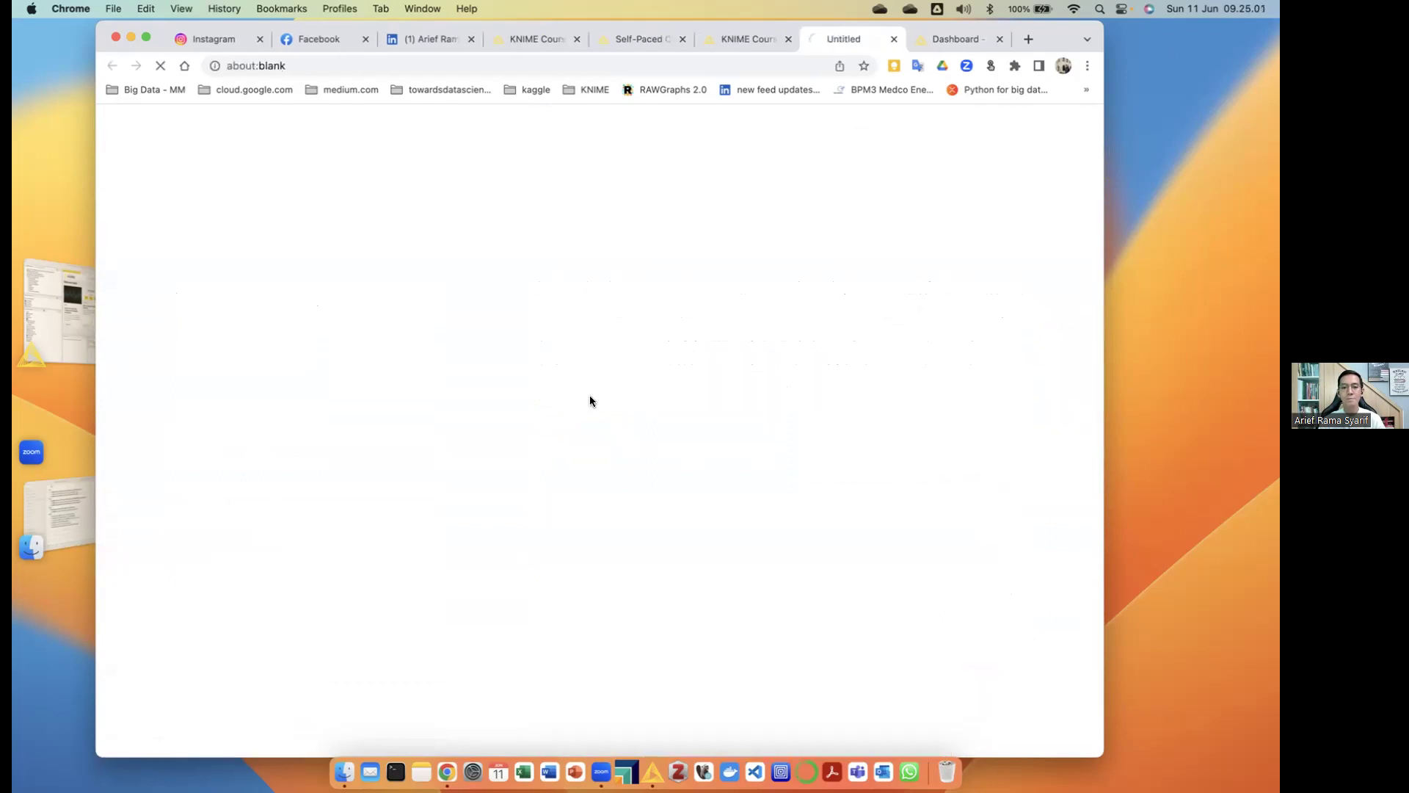
{"action": "scroll", "coordinate": [590, 396], "scroll_direction": "down", "scroll_amount": 5}
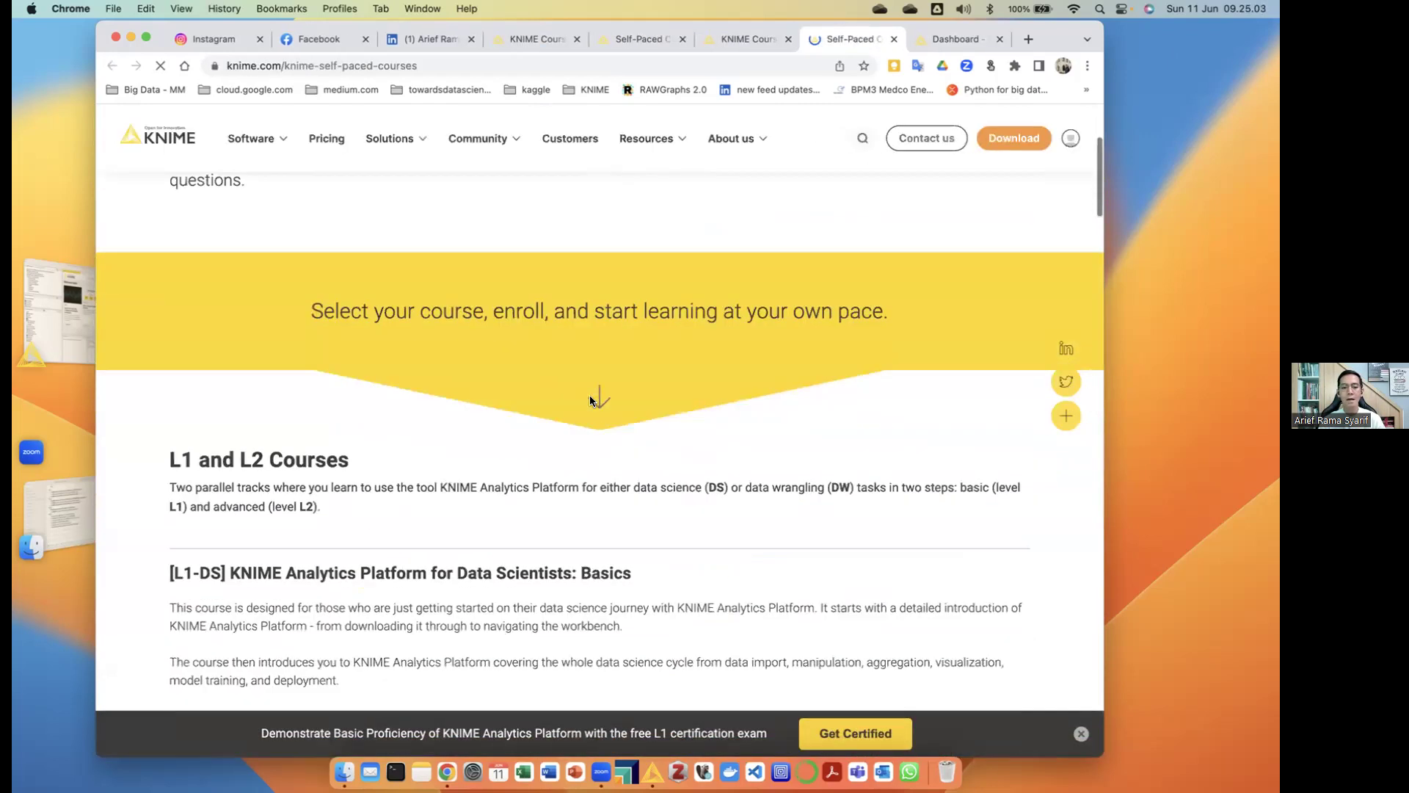
{"action": "scroll", "coordinate": [589, 396], "scroll_direction": "down", "scroll_amount": 2}
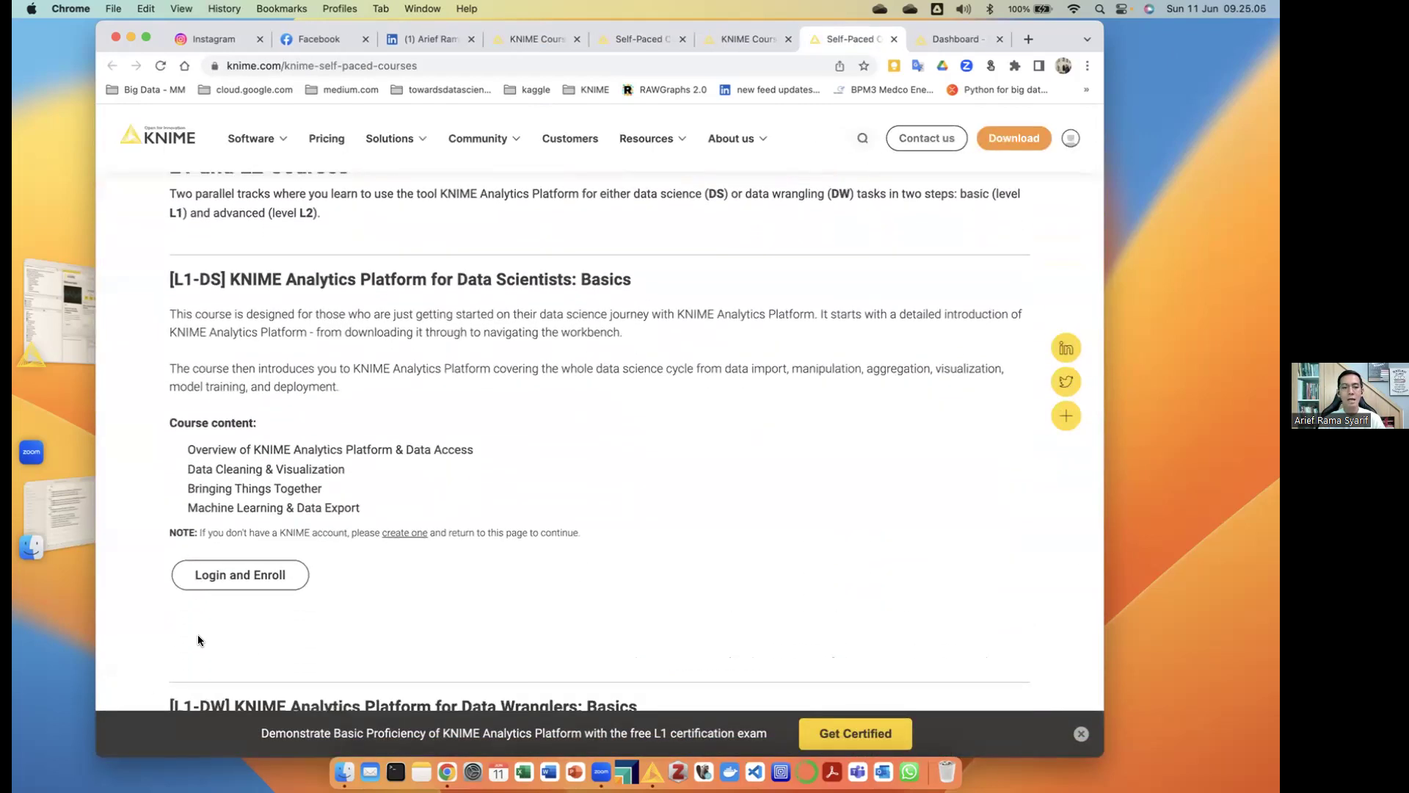
Open the L1-DS course through its login and enrollment link, and view the enrolled courses on the learning dashboard
{"action": "left_click", "coordinate": [257, 587]}
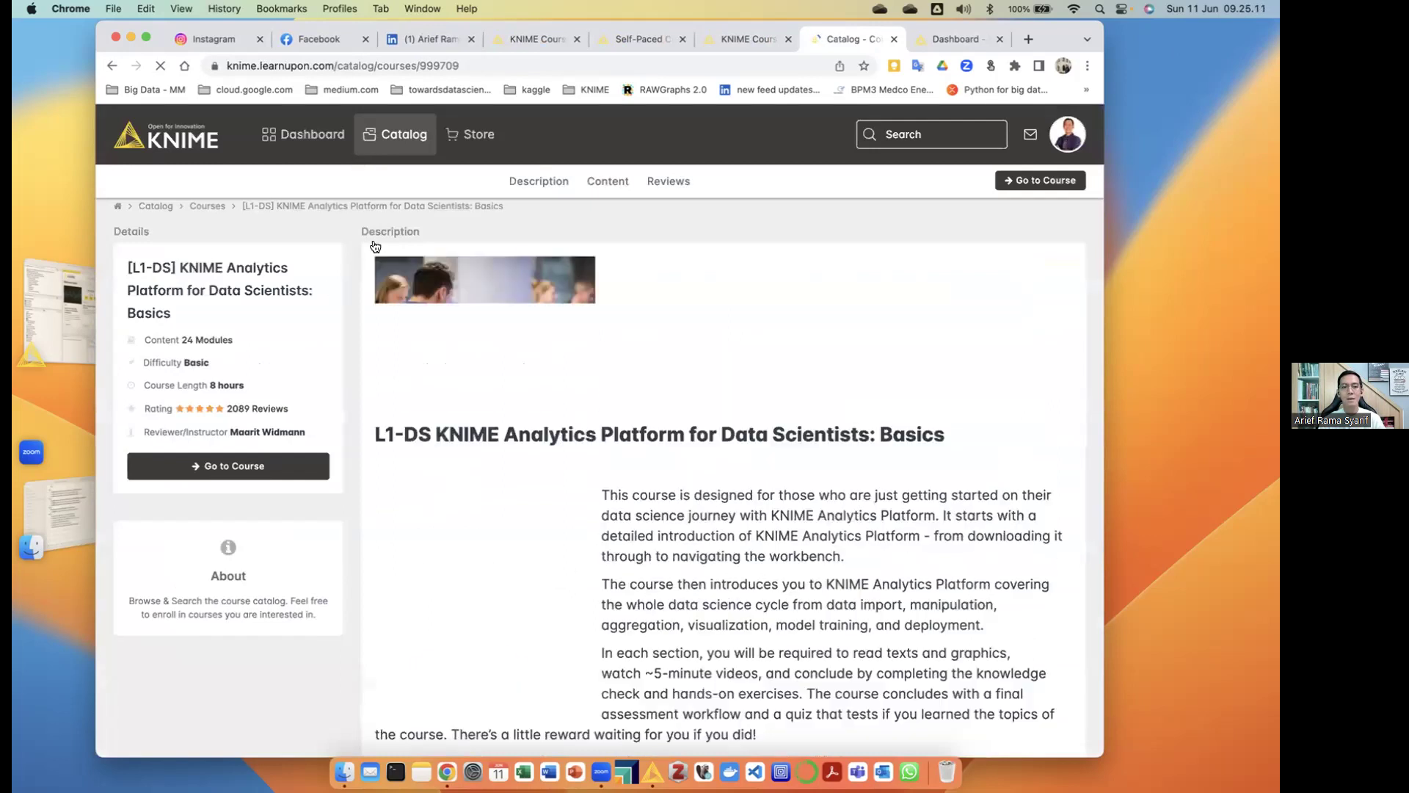
{"action": "left_click", "coordinate": [169, 138]}
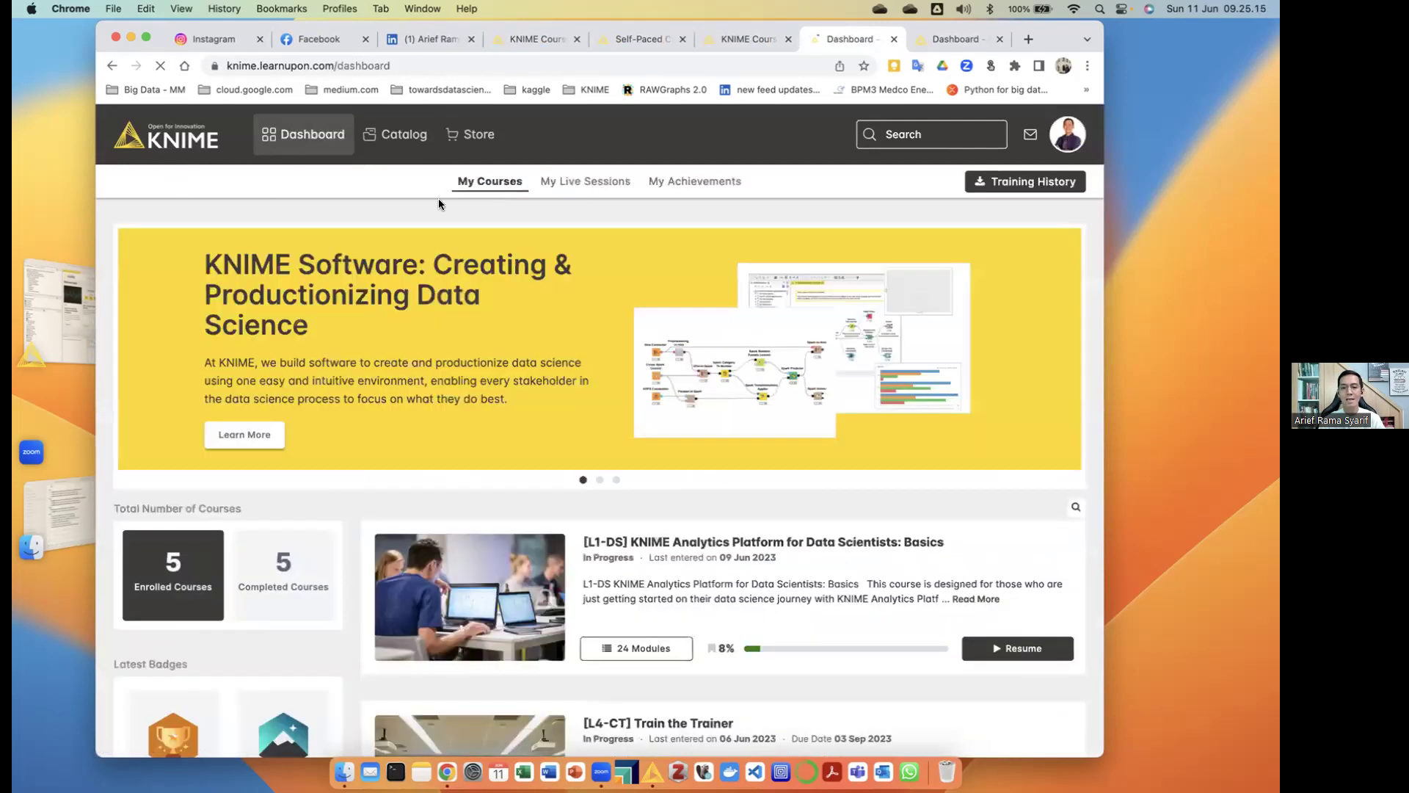
{"action": "scroll", "coordinate": [965, 507], "scroll_direction": "down", "scroll_amount": 3}
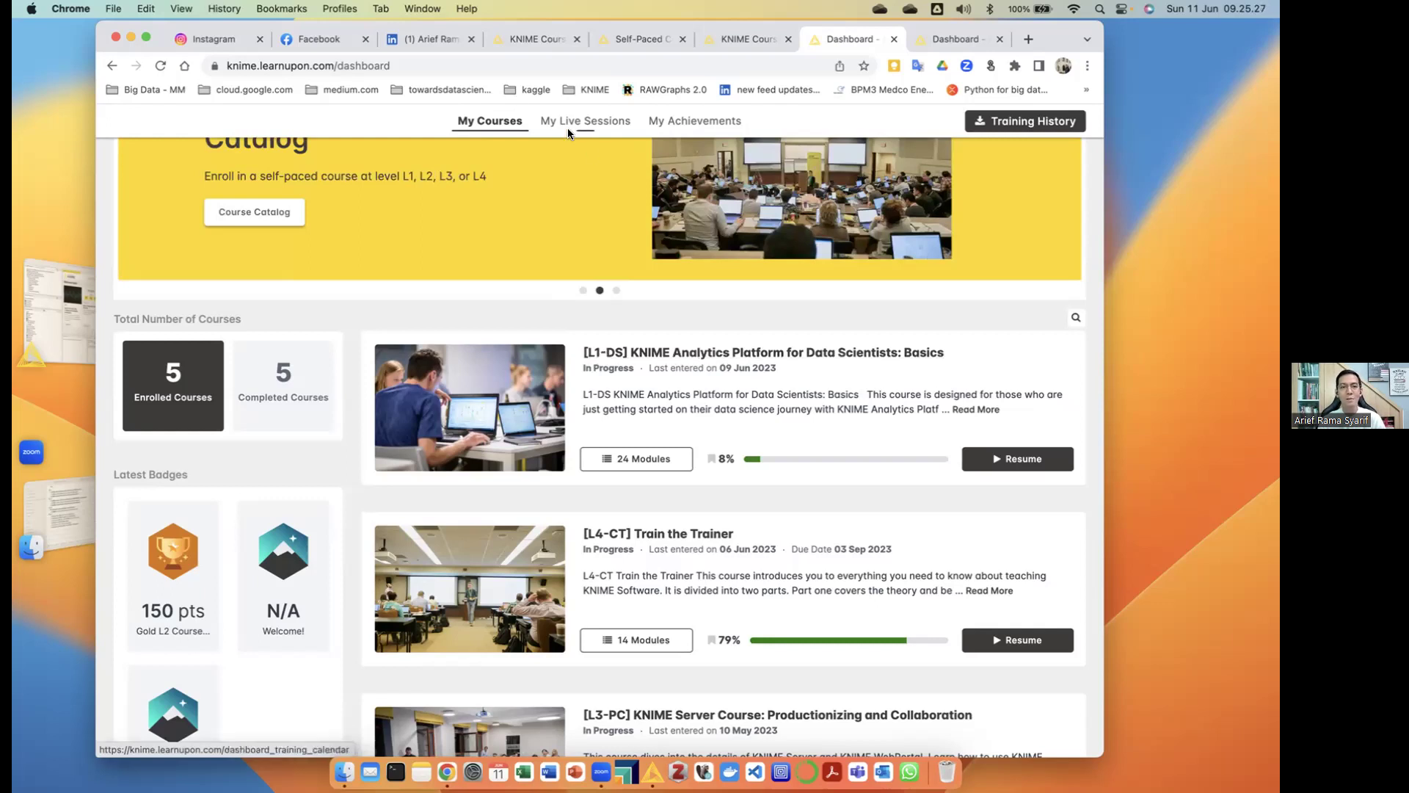
Search LinkedIn for a KNIME-certified contact by name and open that person's profile
{"action": "left_click", "coordinate": [439, 41]}
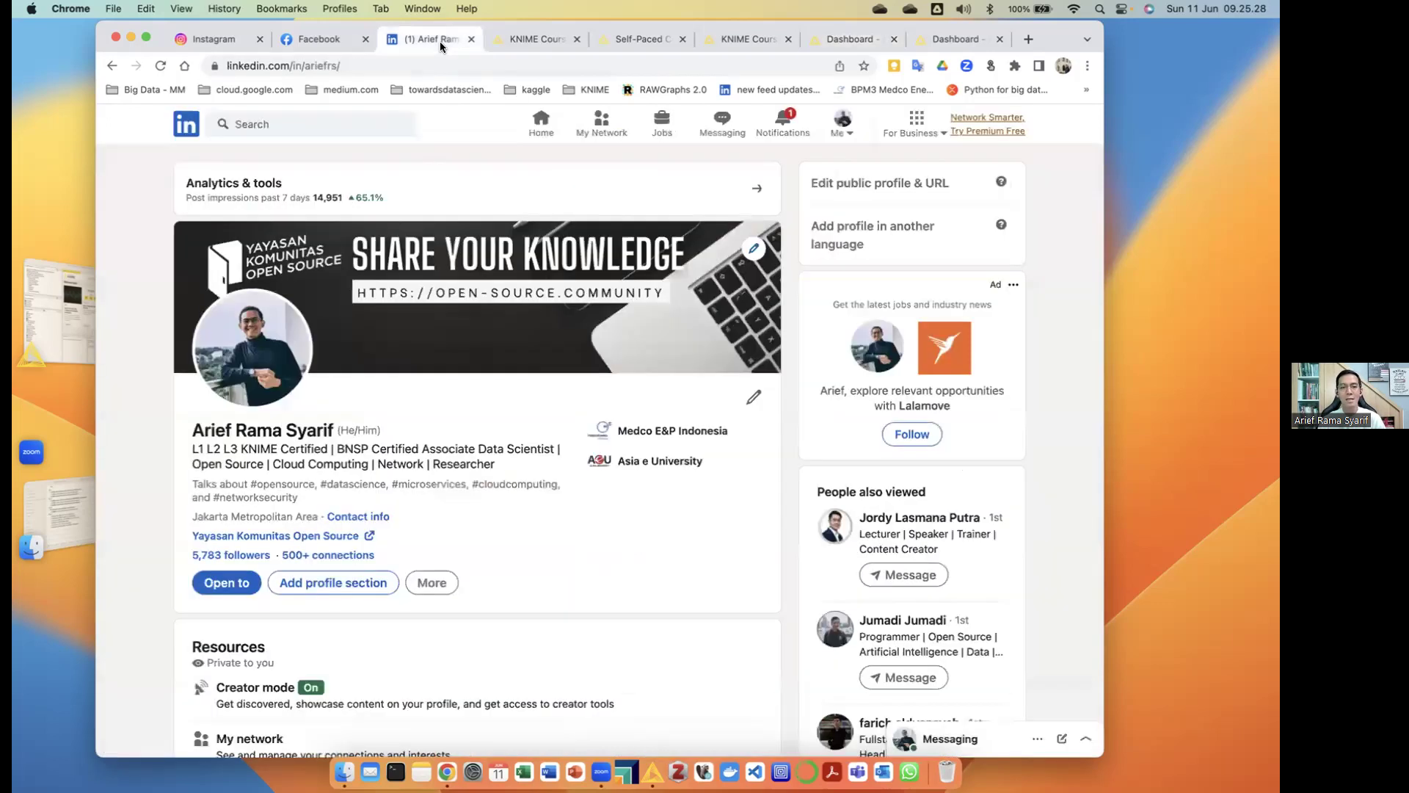
{"action": "left_click", "coordinate": [325, 125]}
{"action": "type", "text": "VENI"}
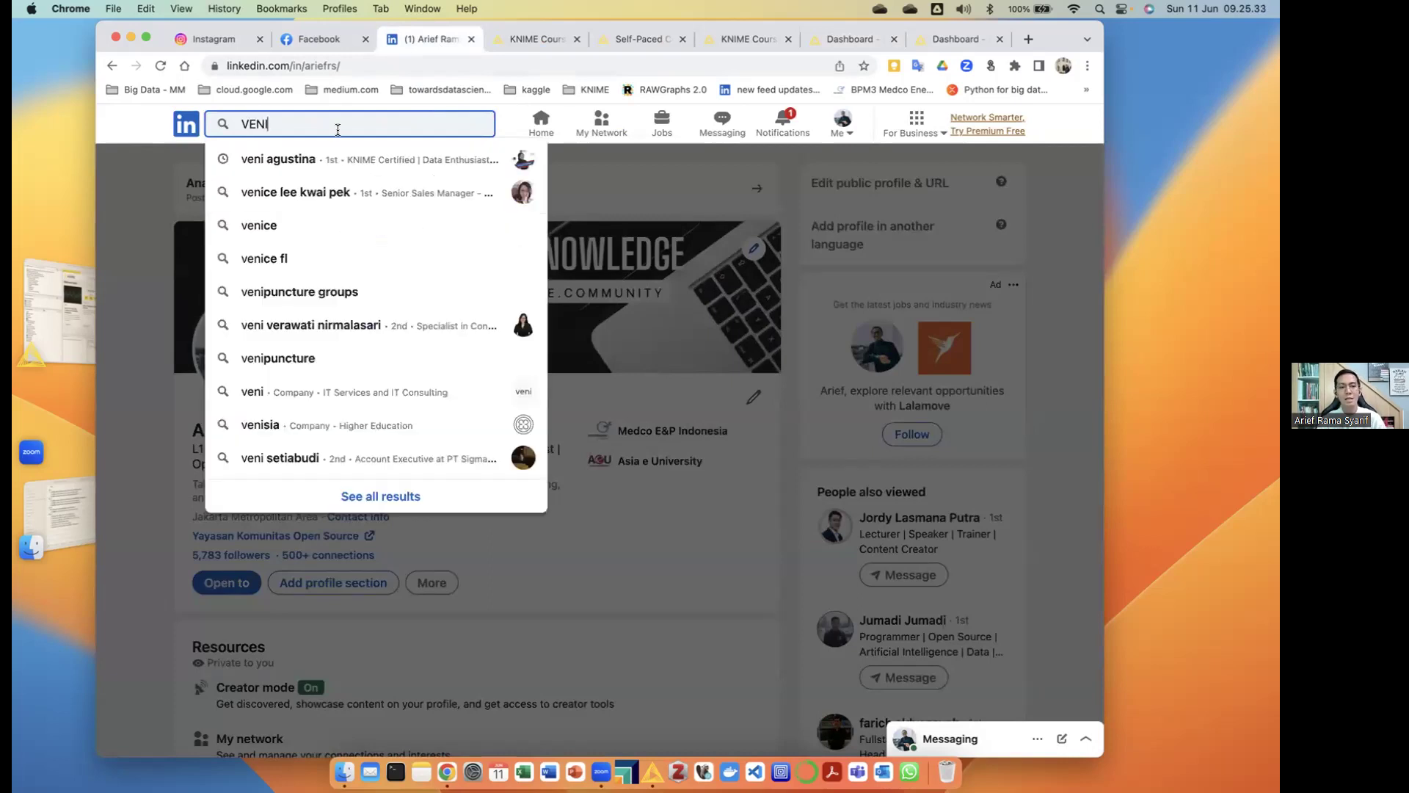
{"action": "left_click", "coordinate": [412, 162]}
{"action": "left_click", "coordinate": [339, 233]}
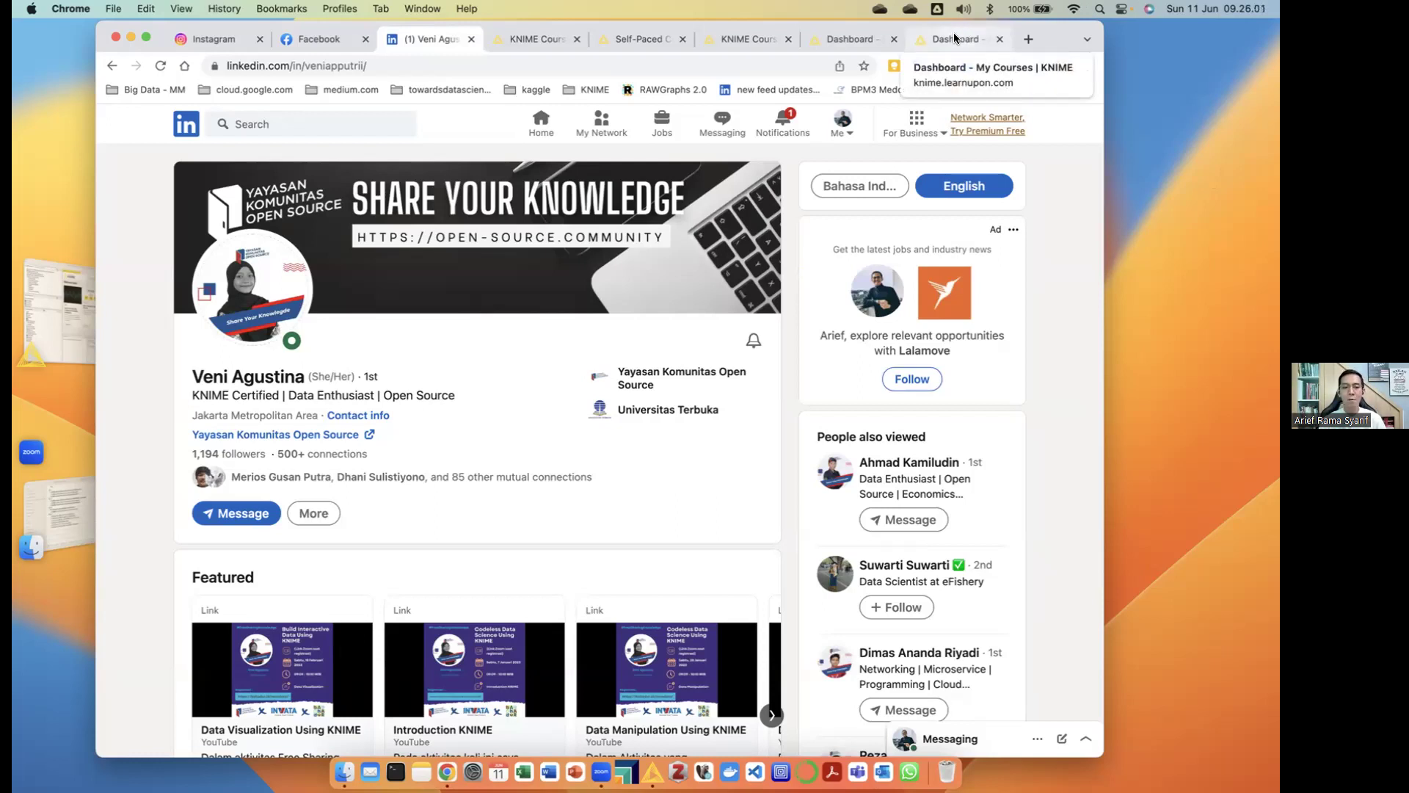
Return to the learning dashboard, review the courses in progress and bring the Course Catalog banner into view
{"action": "left_click", "coordinate": [841, 38]}
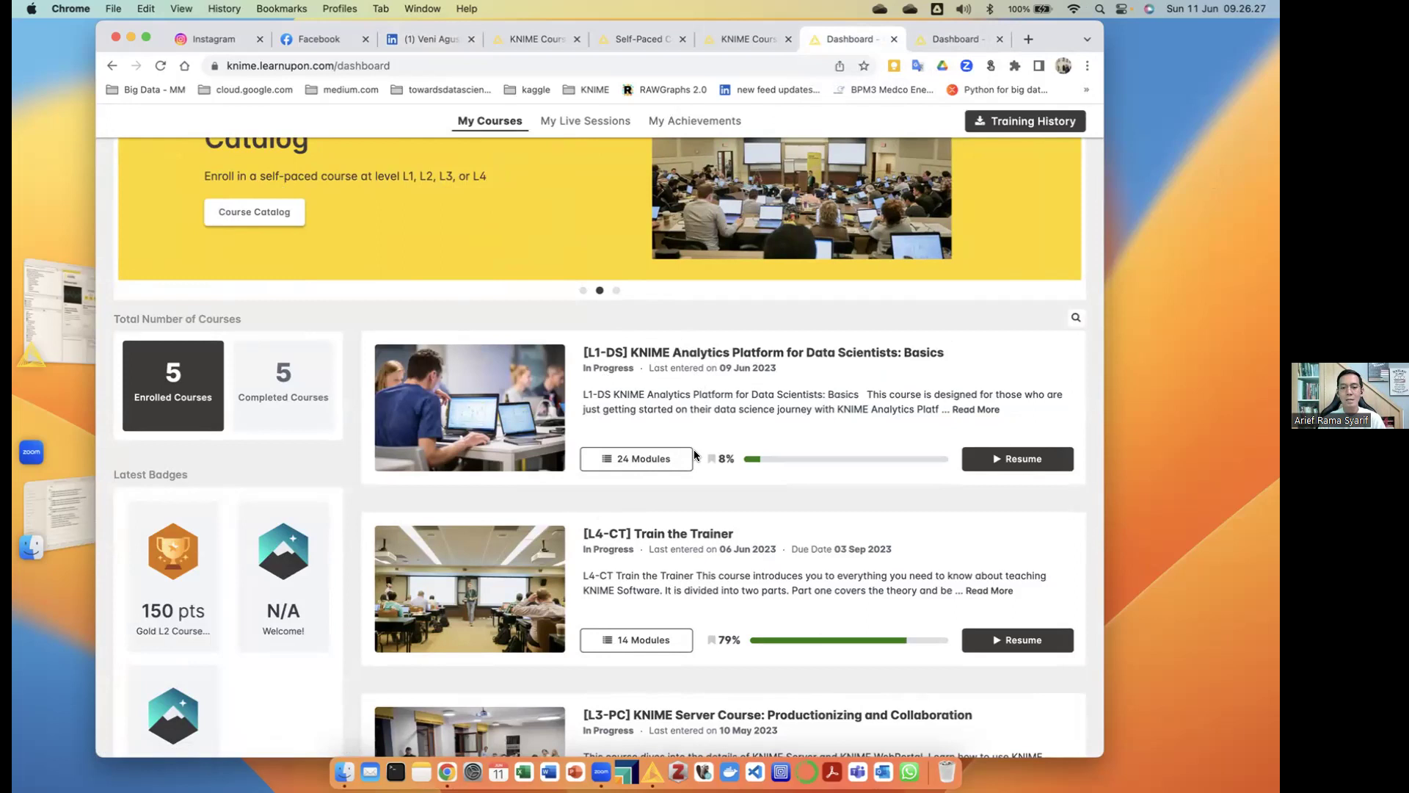
{"action": "scroll", "coordinate": [694, 451], "scroll_direction": "down", "scroll_amount": 1}
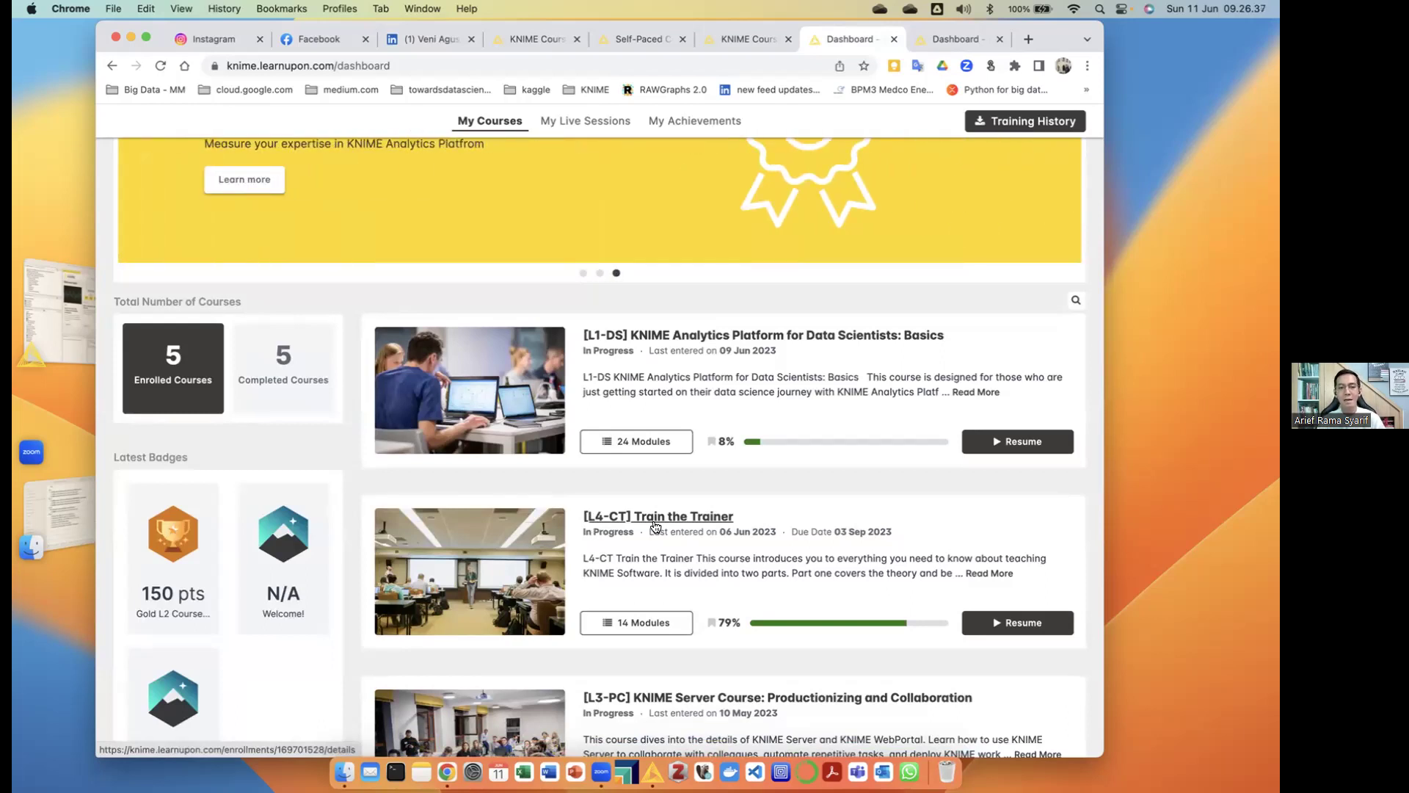
{"action": "scroll", "coordinate": [483, 324], "scroll_direction": "up", "scroll_amount": 4}
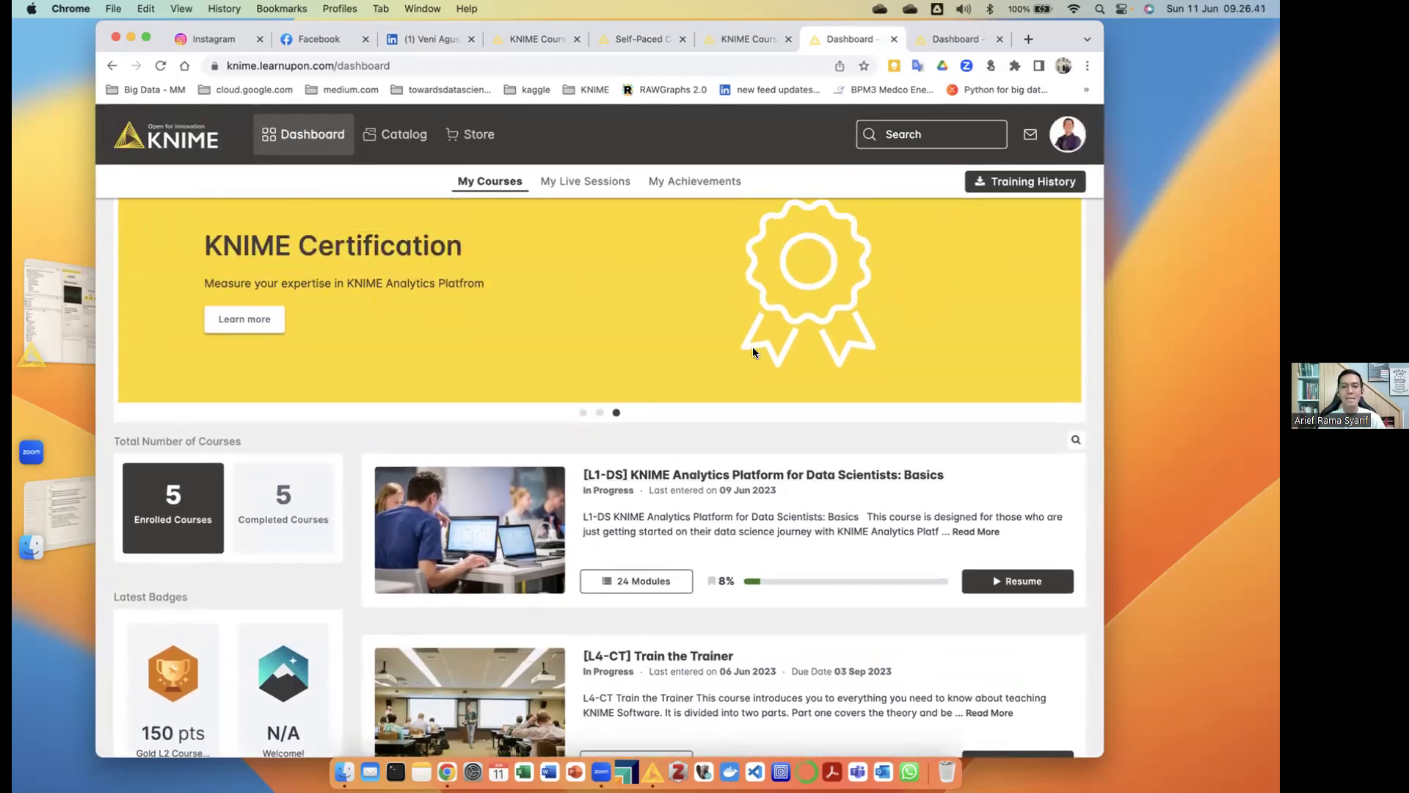
{"action": "left_click", "coordinate": [600, 413]}
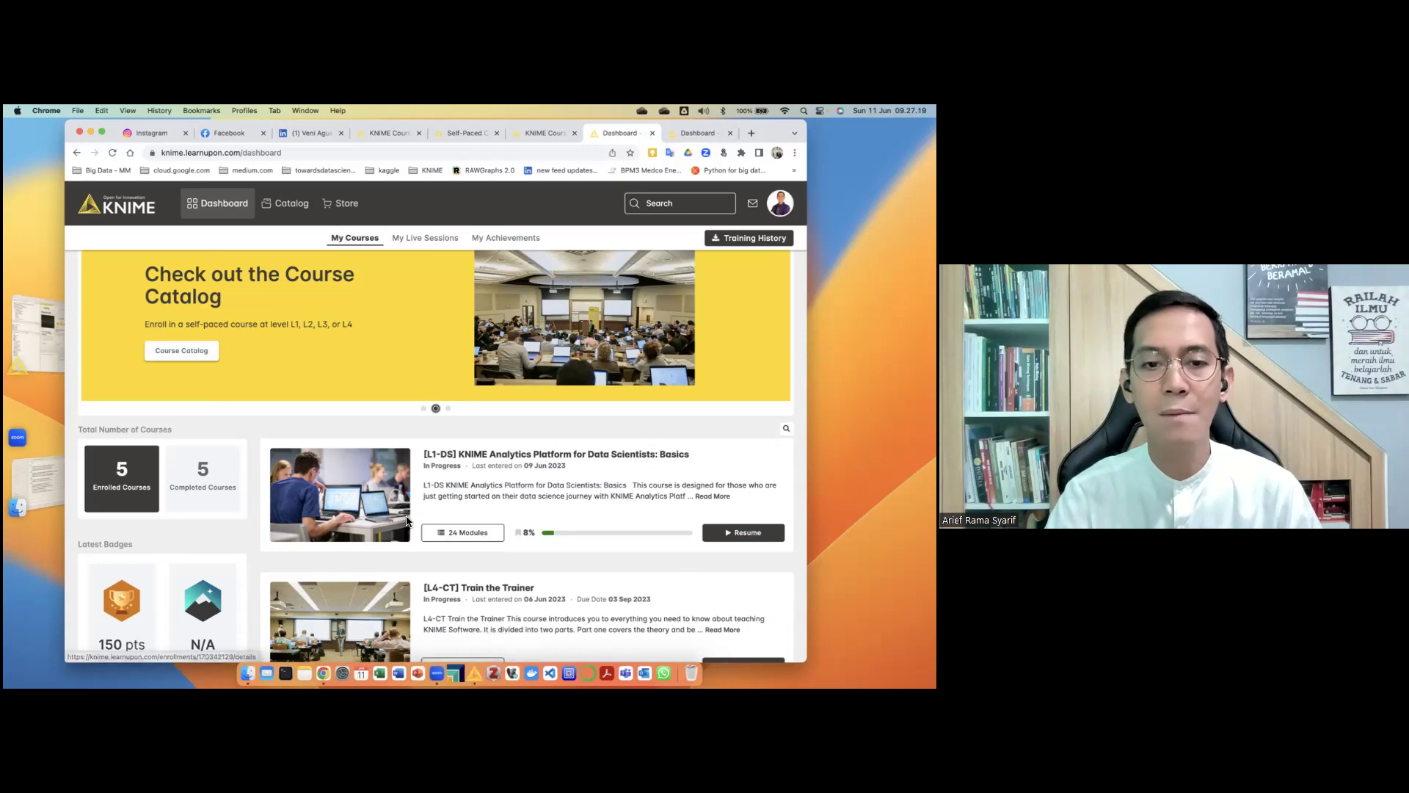
Switch to KNIME Analytics Platform and expand the L1-DS and L1-DW Basics course folders in the KNIME Explorer
{"action": "left_click", "coordinate": [474, 678]}
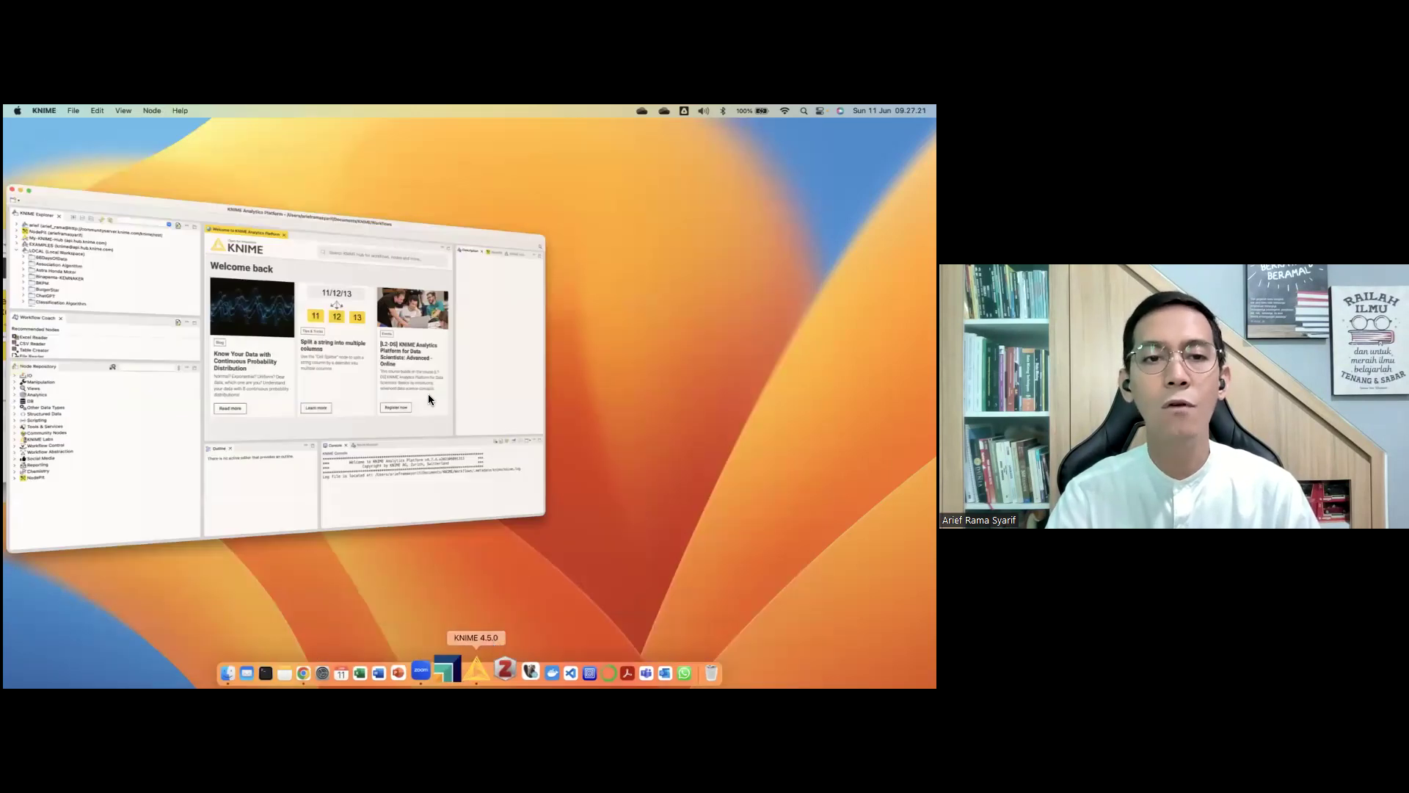
{"action": "scroll", "coordinate": [209, 284], "scroll_direction": "down", "scroll_amount": 5}
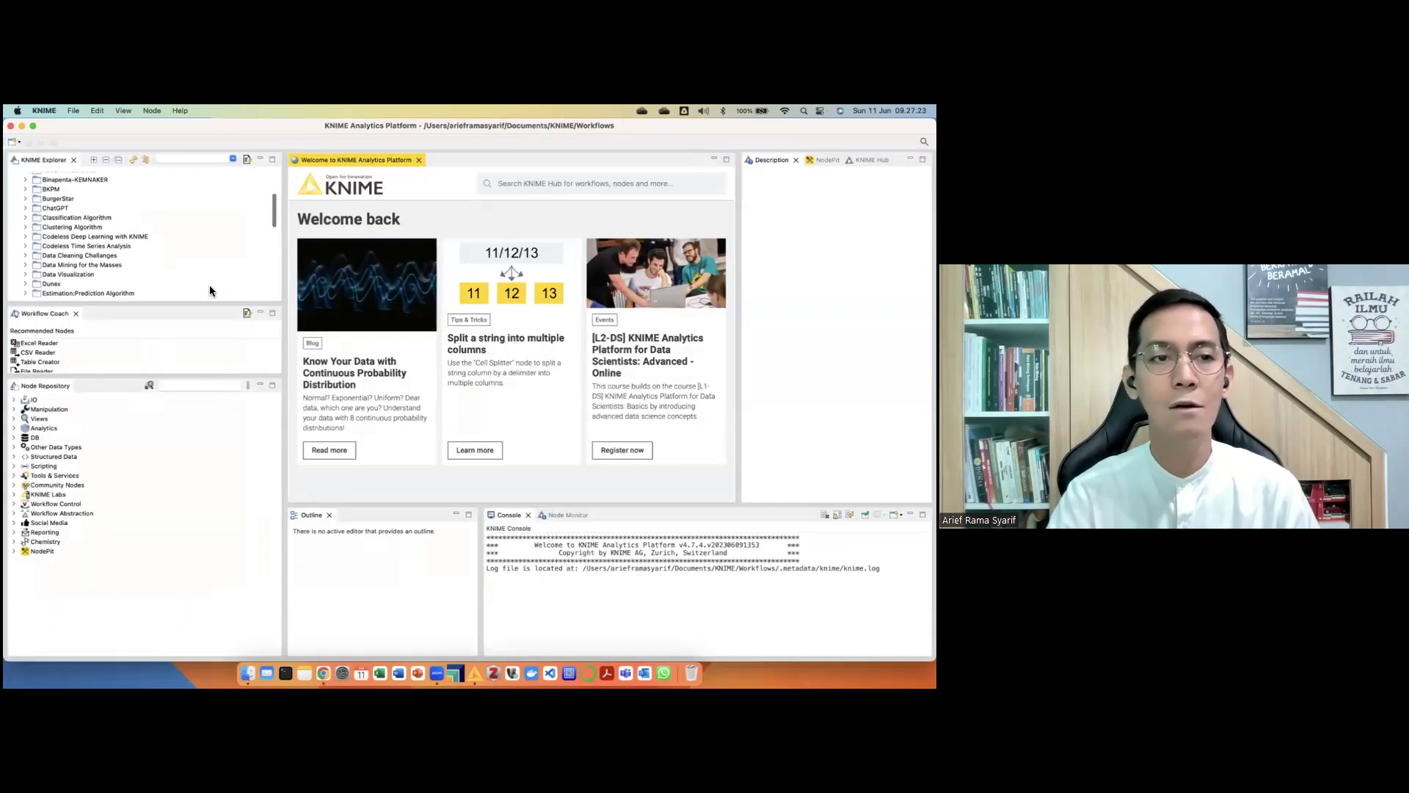
{"action": "scroll", "coordinate": [95, 266], "scroll_direction": "down", "scroll_amount": 4}
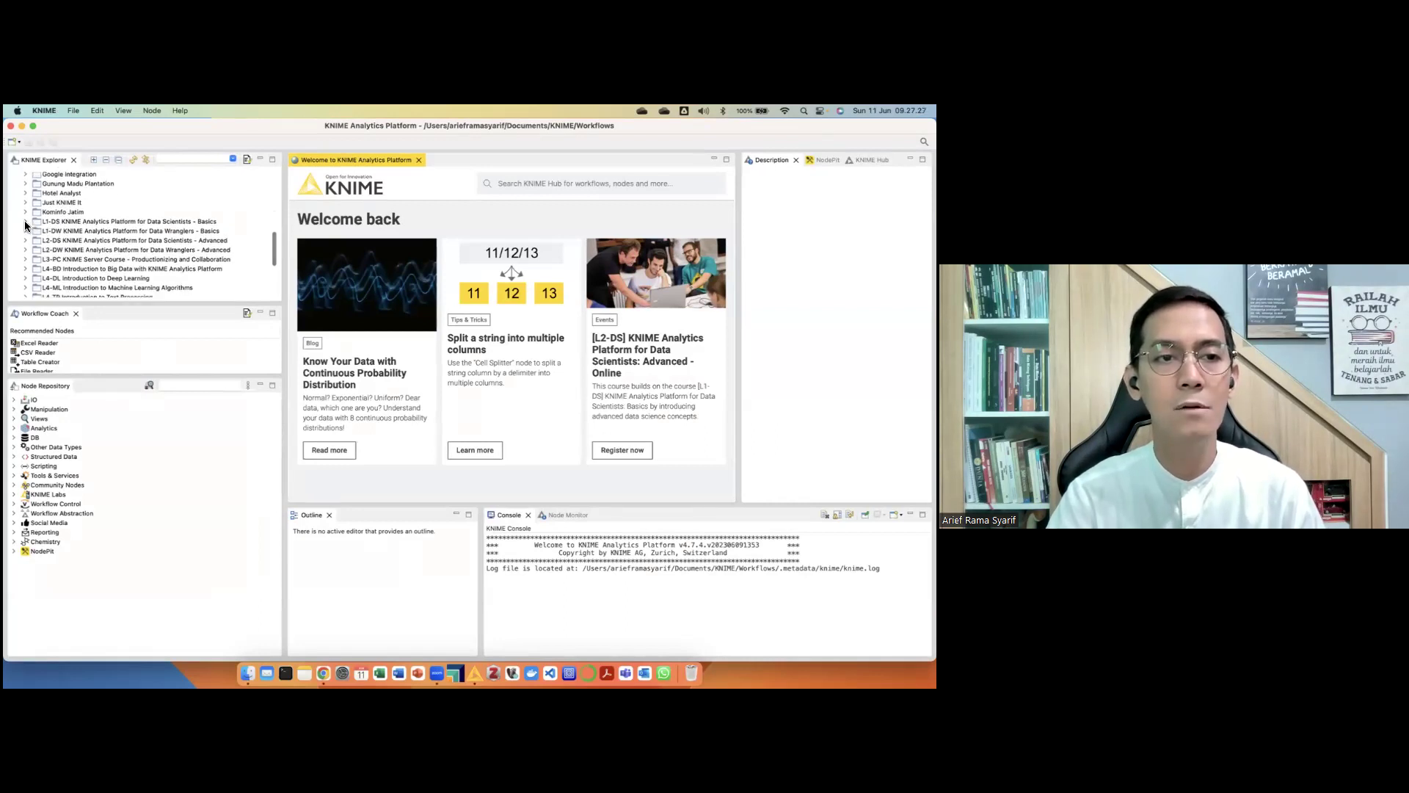
{"action": "left_click", "coordinate": [25, 223]}
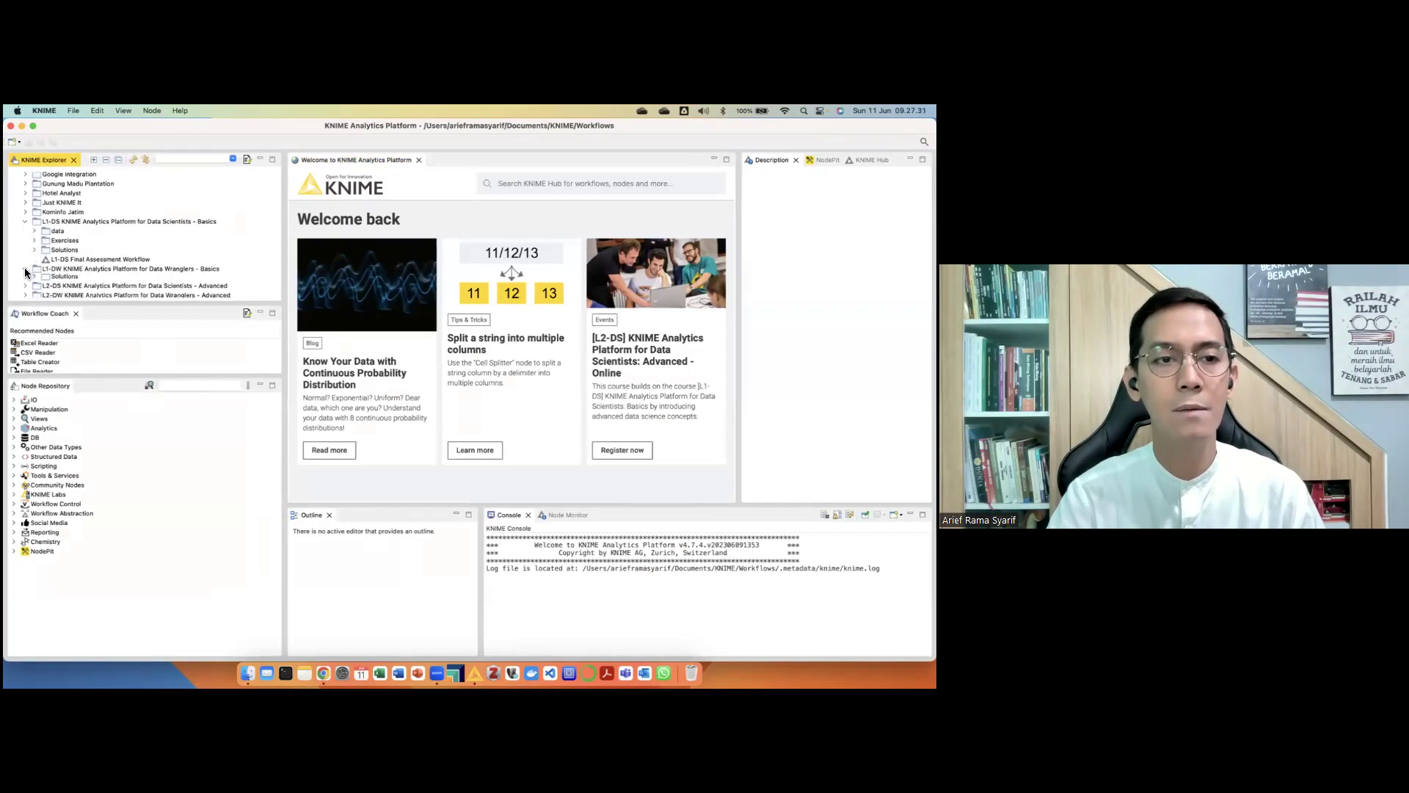
{"action": "left_click", "coordinate": [26, 271]}
{"action": "scroll", "coordinate": [143, 261], "scroll_direction": "down", "scroll_amount": 3}
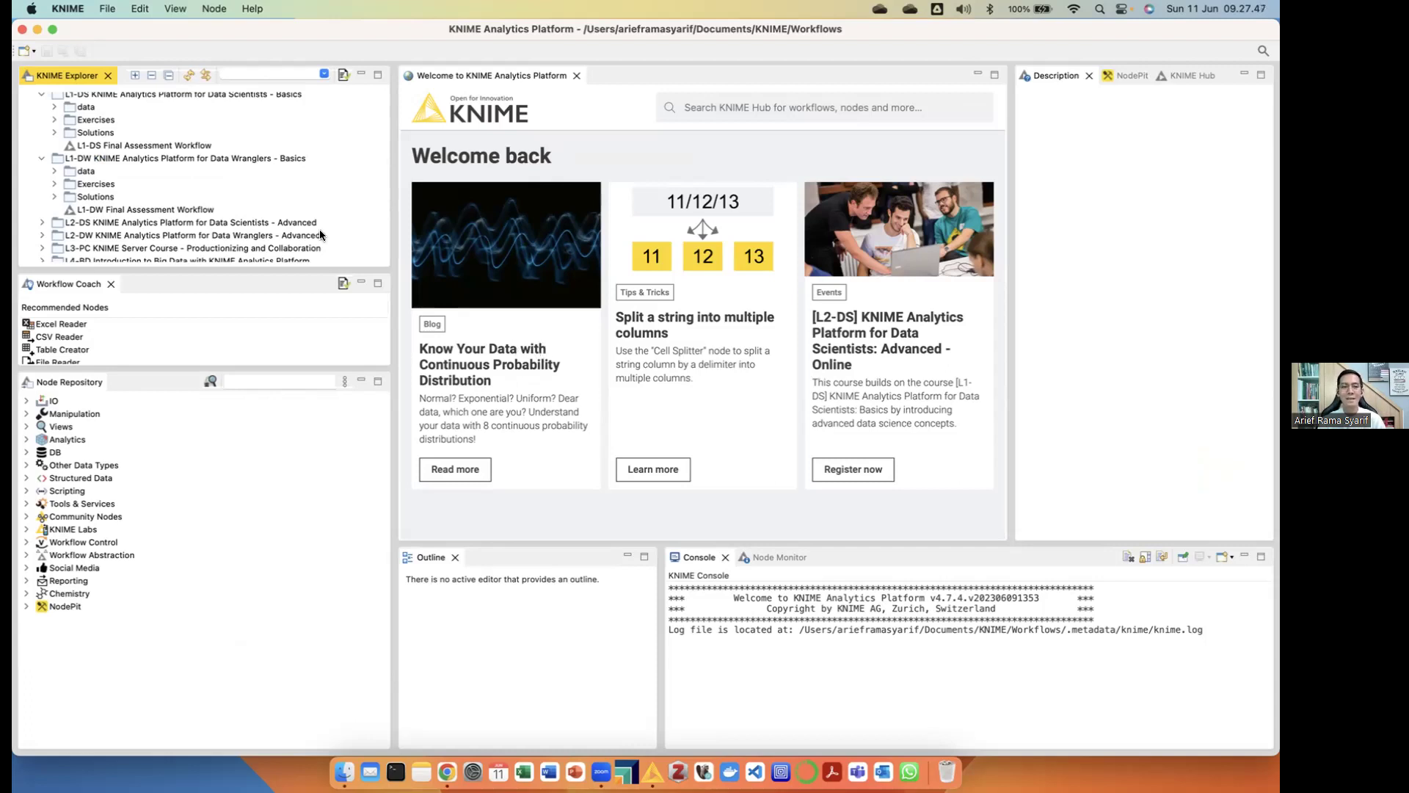
Select the L1-DS and L1-DW course folders in turn, followed by the data and Exercises folders of L1-DS
{"action": "scroll", "coordinate": [270, 205], "scroll_direction": "up", "scroll_amount": 3}
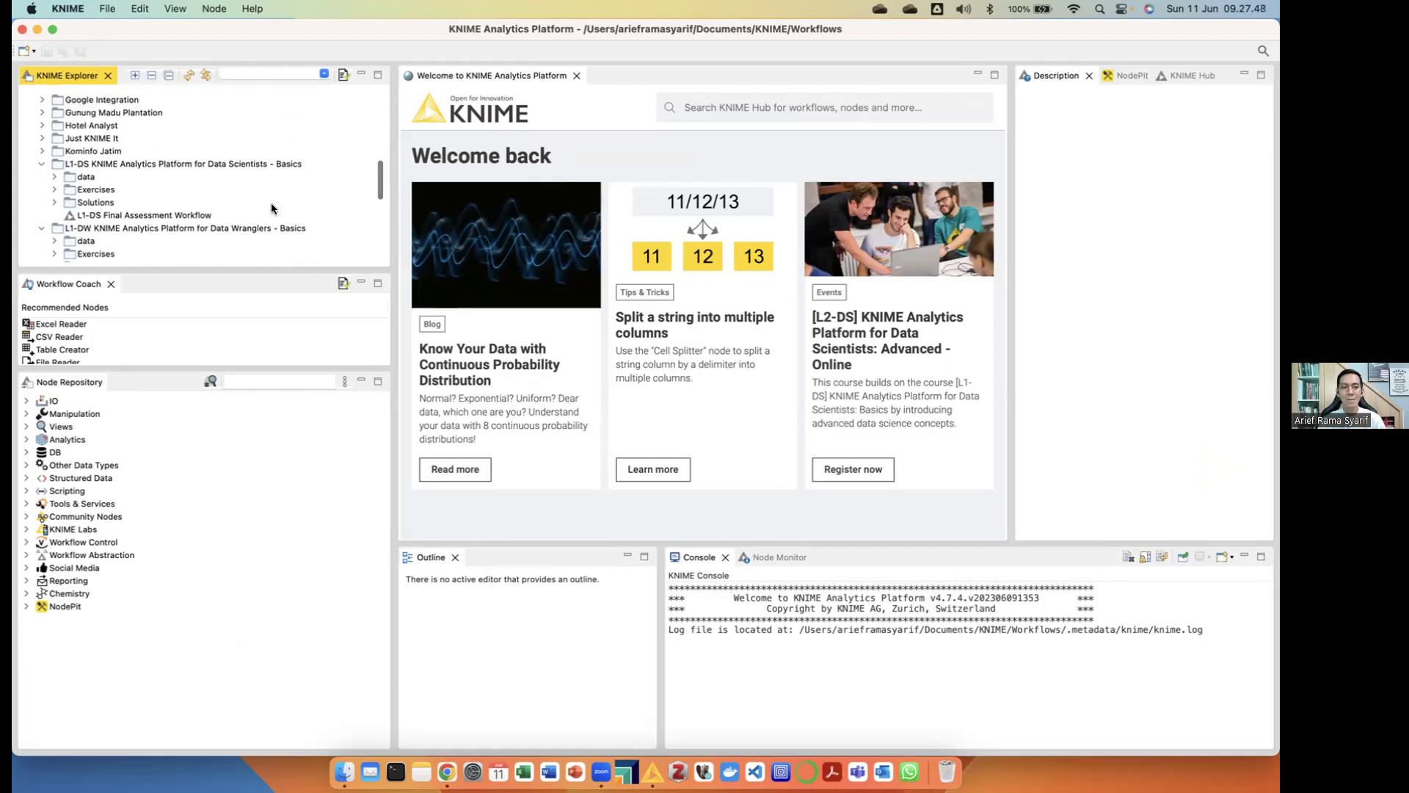
{"action": "left_click", "coordinate": [105, 165]}
{"action": "left_click", "coordinate": [111, 228]}
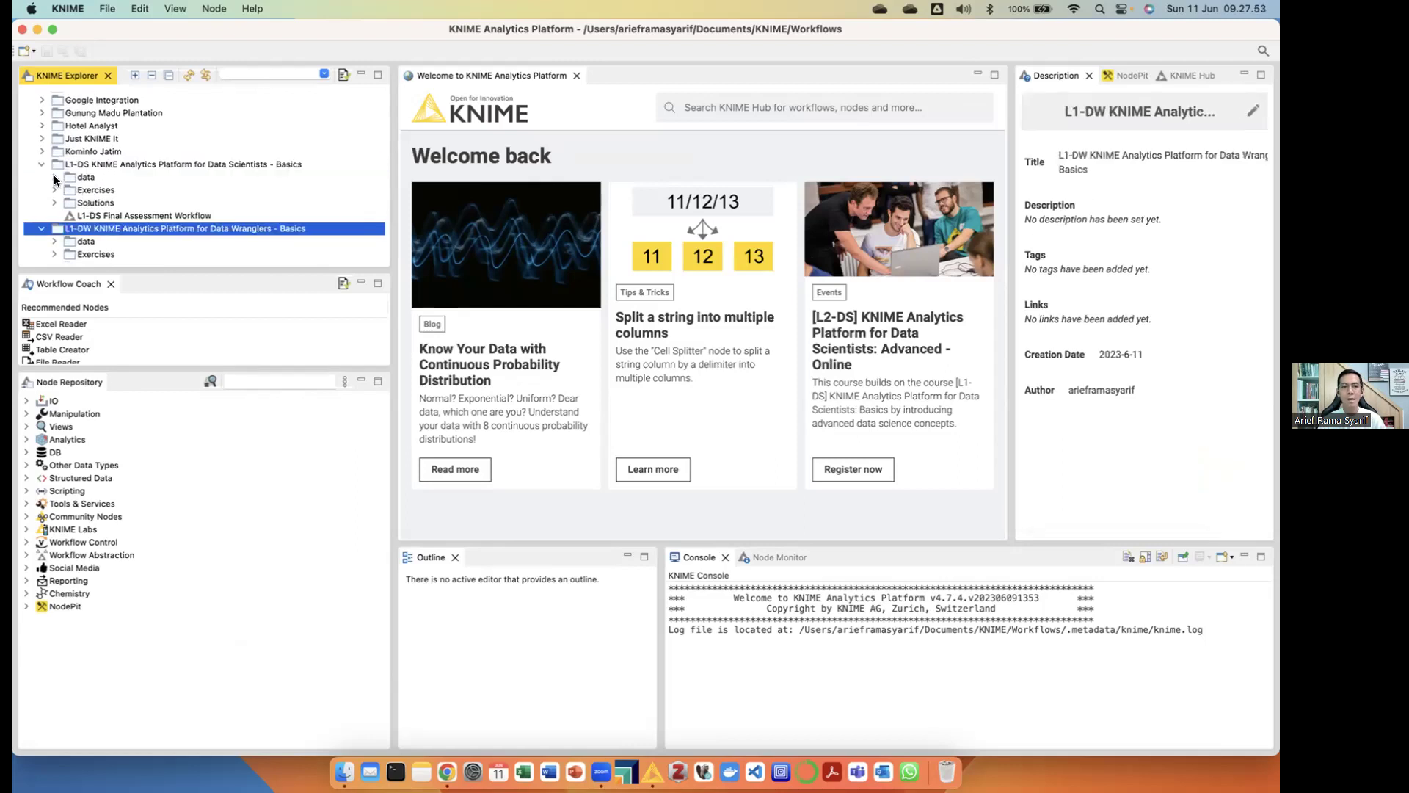
{"action": "left_click", "coordinate": [92, 179]}
{"action": "left_click", "coordinate": [92, 192]}
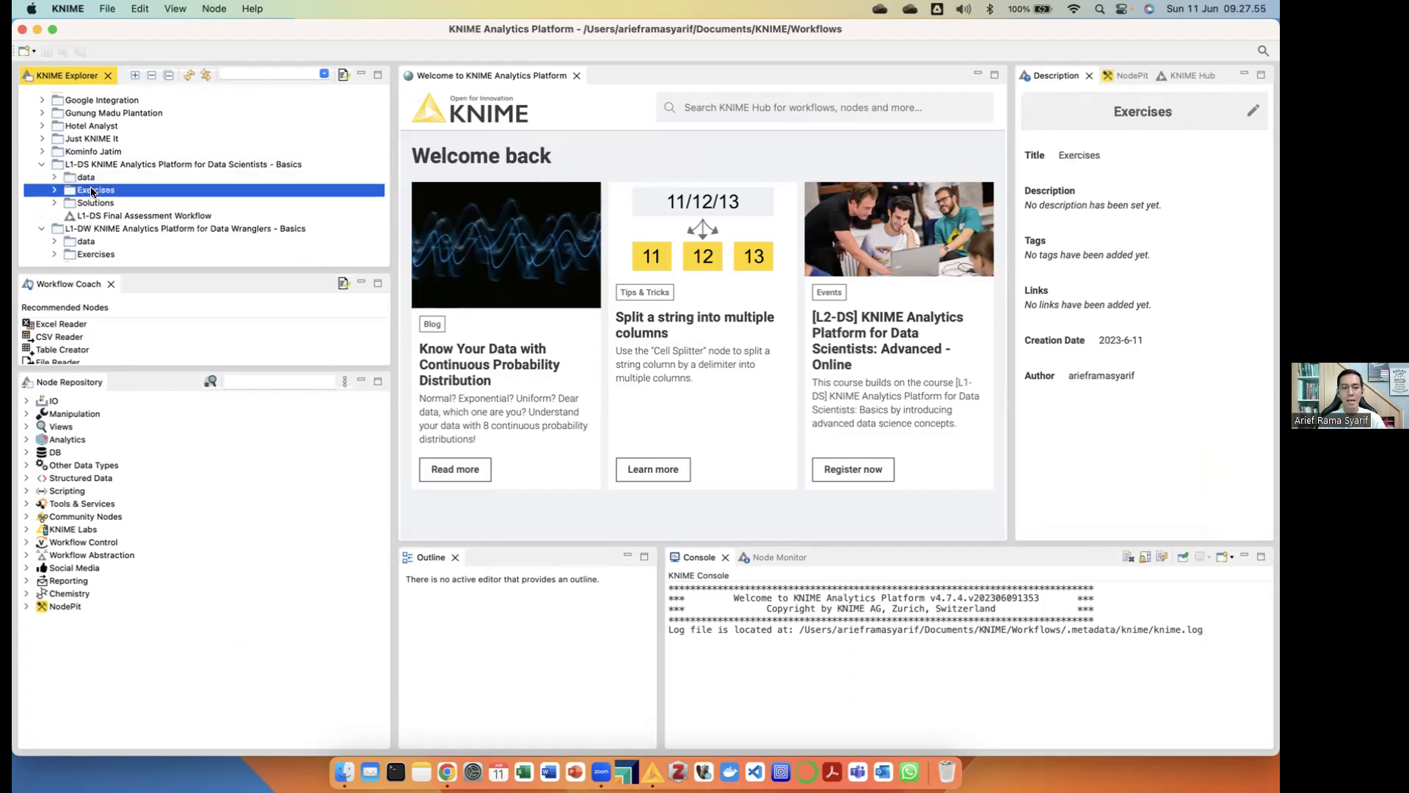
Select the L1-DS Solutions folder and the L1-DW data, Exercises and Solutions folders, and look through the files in the L1-DS data folder
{"action": "left_click", "coordinate": [93, 203]}
{"action": "scroll", "coordinate": [102, 220], "scroll_direction": "down", "scroll_amount": 3}
{"action": "left_click", "coordinate": [93, 201]}
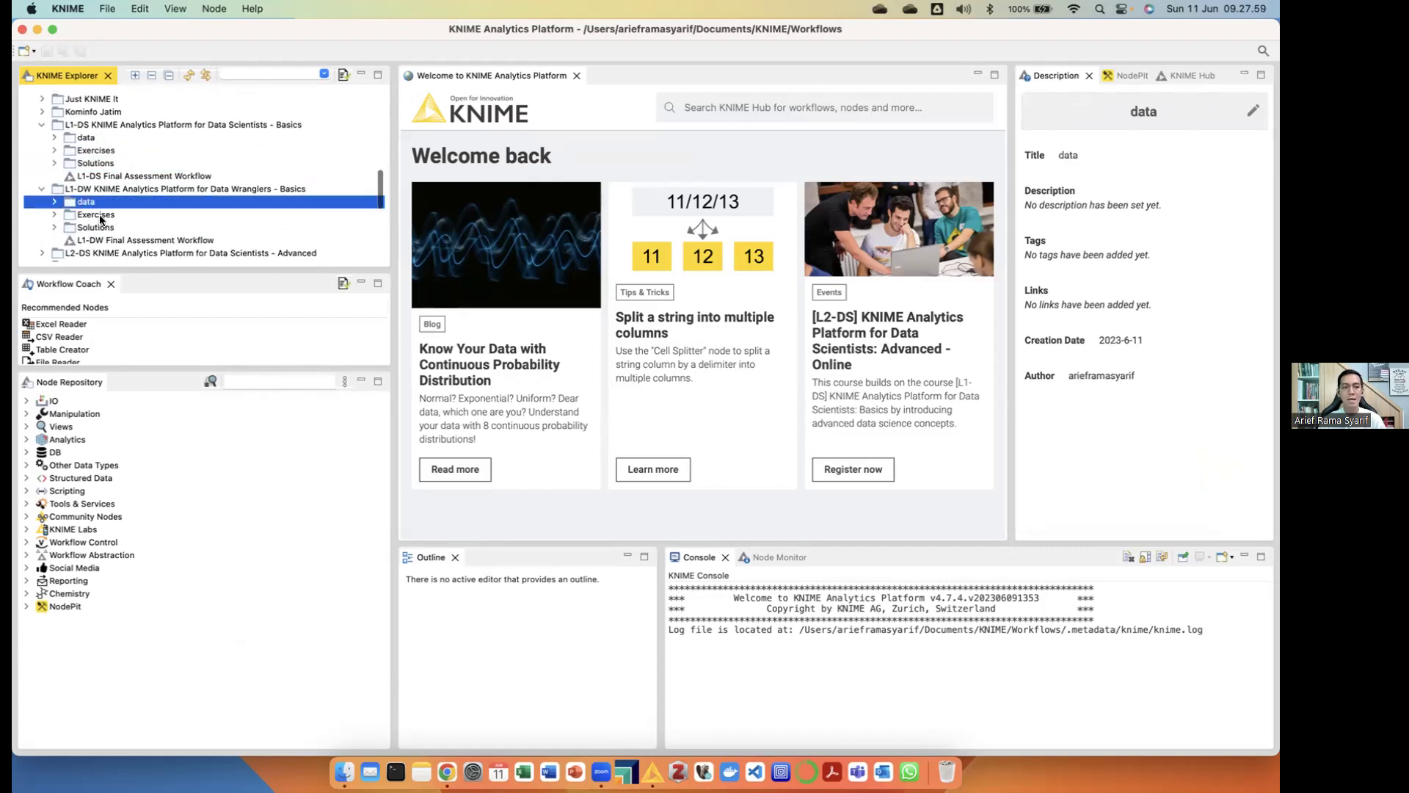
{"action": "left_click", "coordinate": [101, 215]}
{"action": "left_click", "coordinate": [100, 229]}
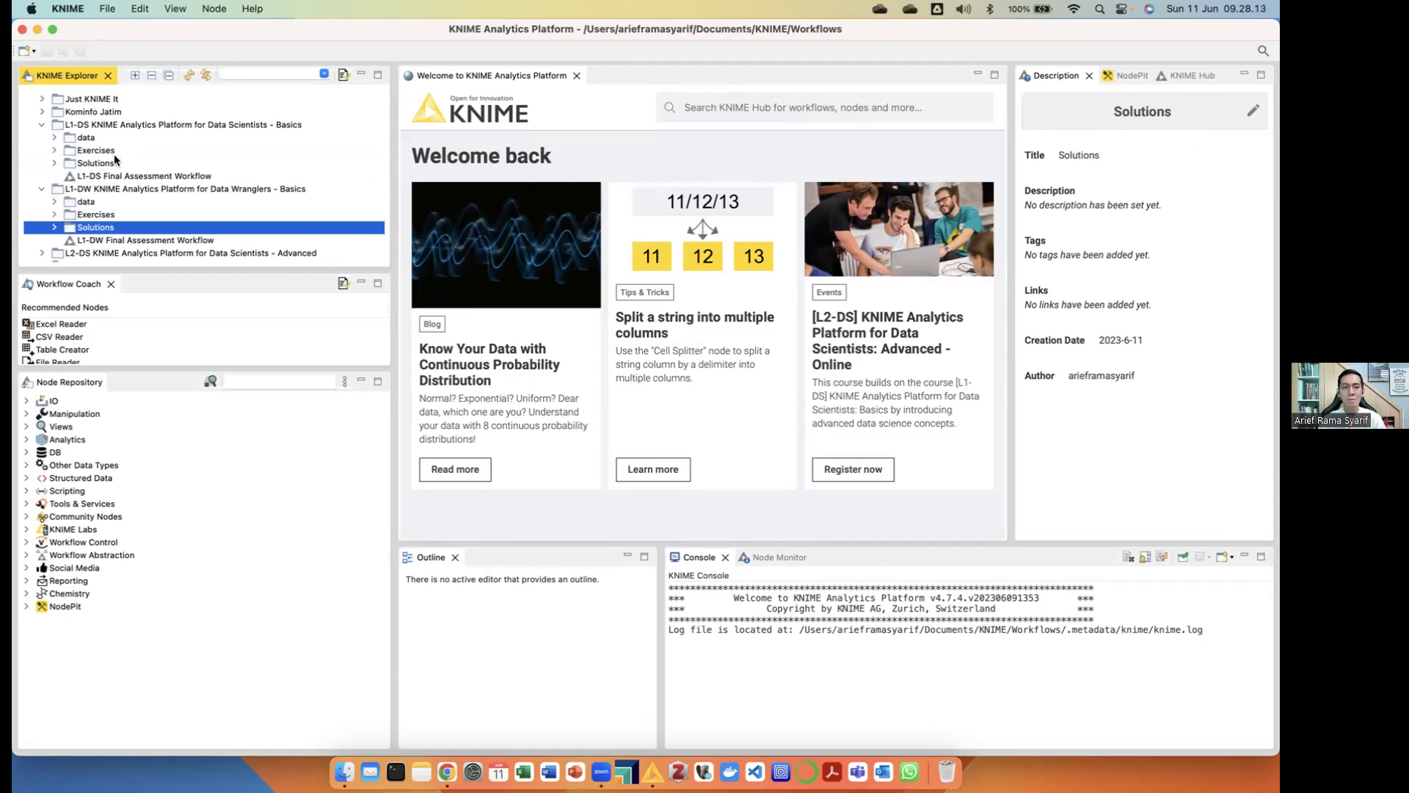
{"action": "left_click", "coordinate": [50, 137]}
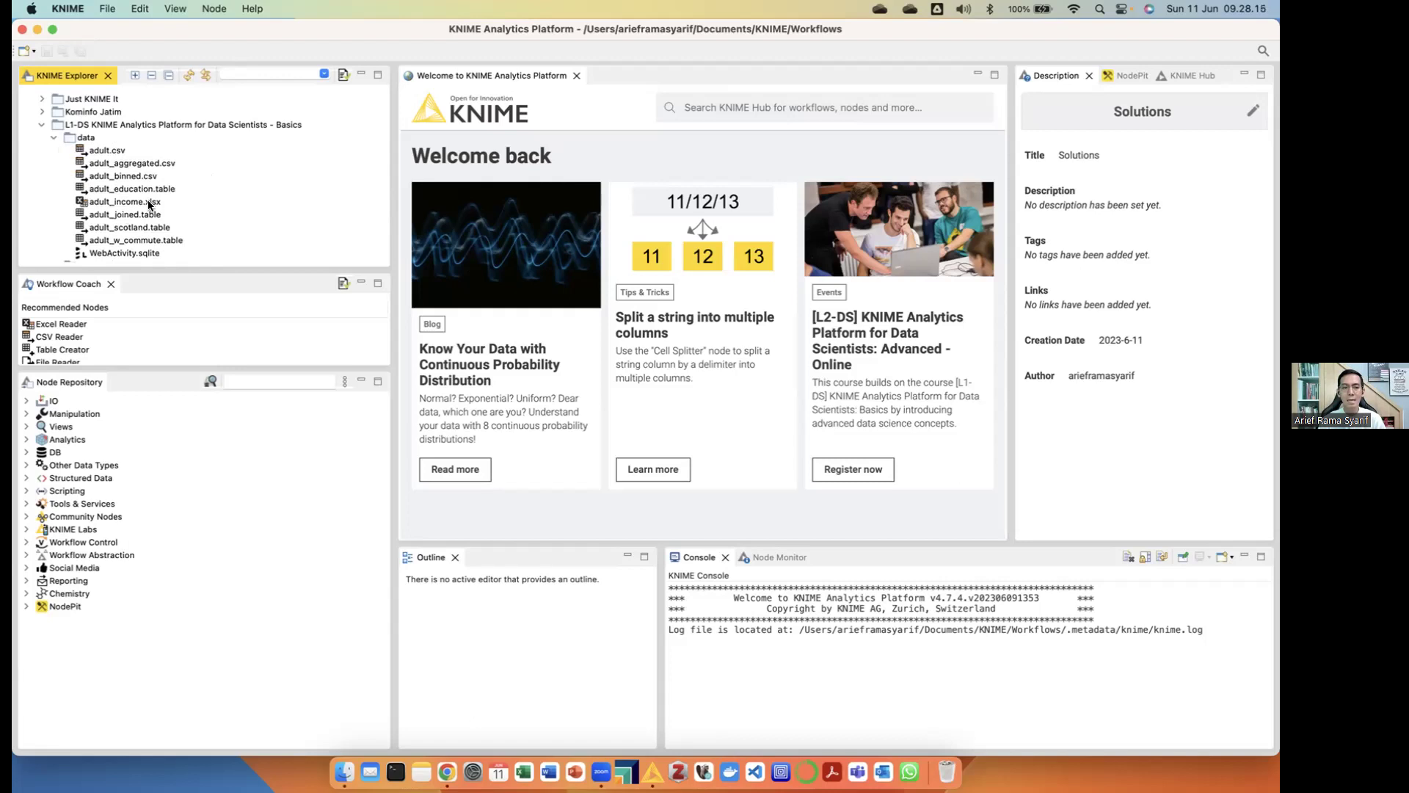
{"action": "left_click", "coordinate": [50, 137]}
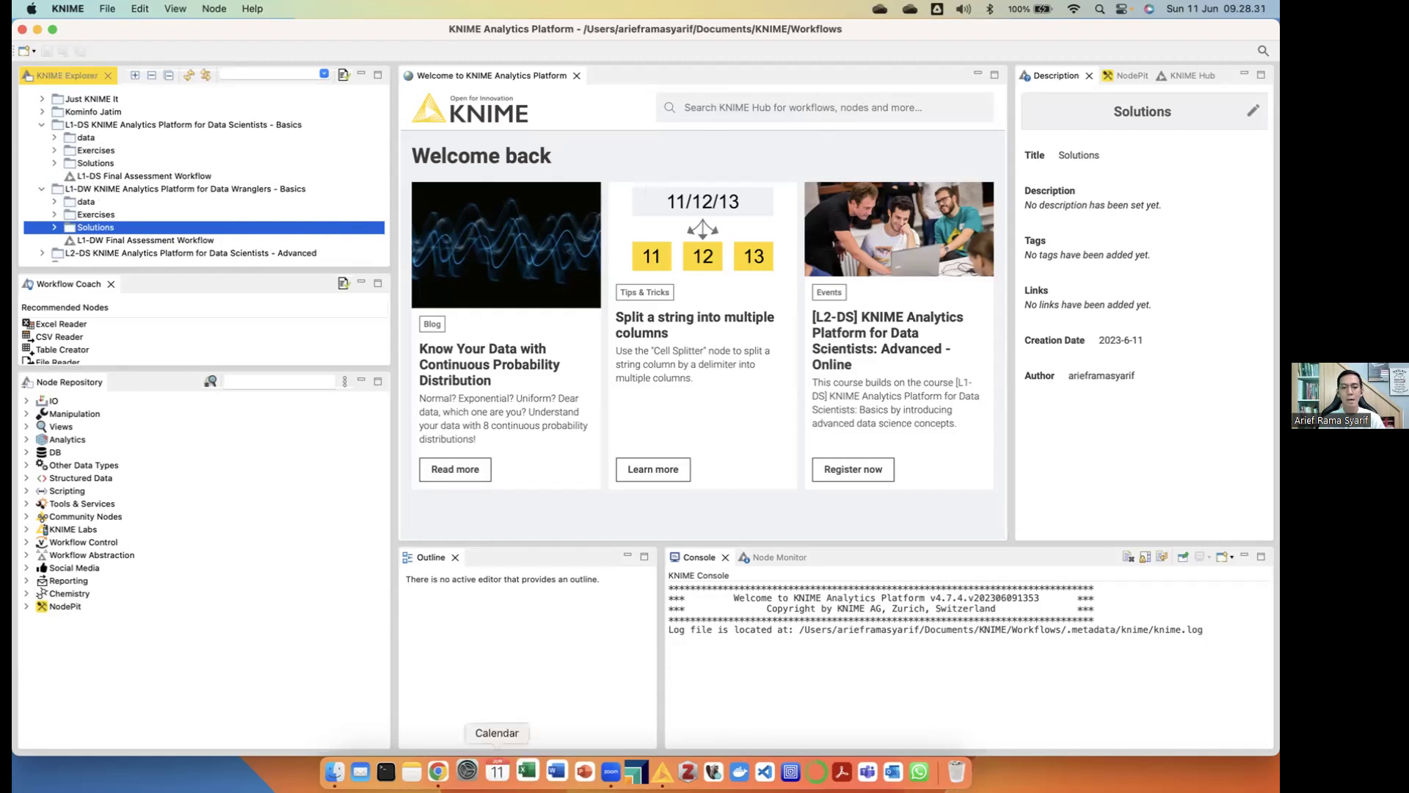
Switch to Chrome and open the L1-DS KNIME Analytics Platform for Data Scientists - Basics folder in the KNIME Hub Education space
{"action": "left_click", "coordinate": [448, 769]}
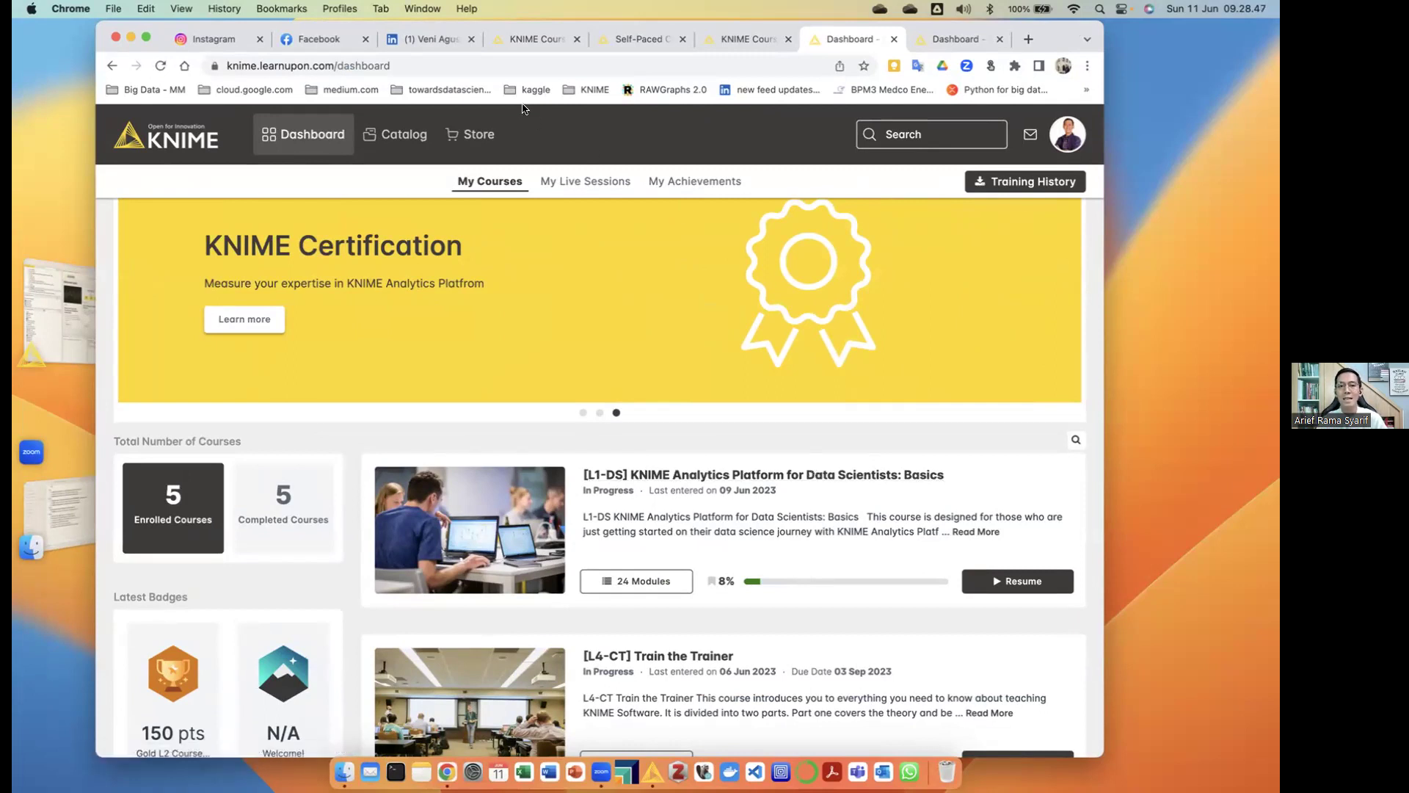
{"action": "left_click", "coordinate": [608, 298]}
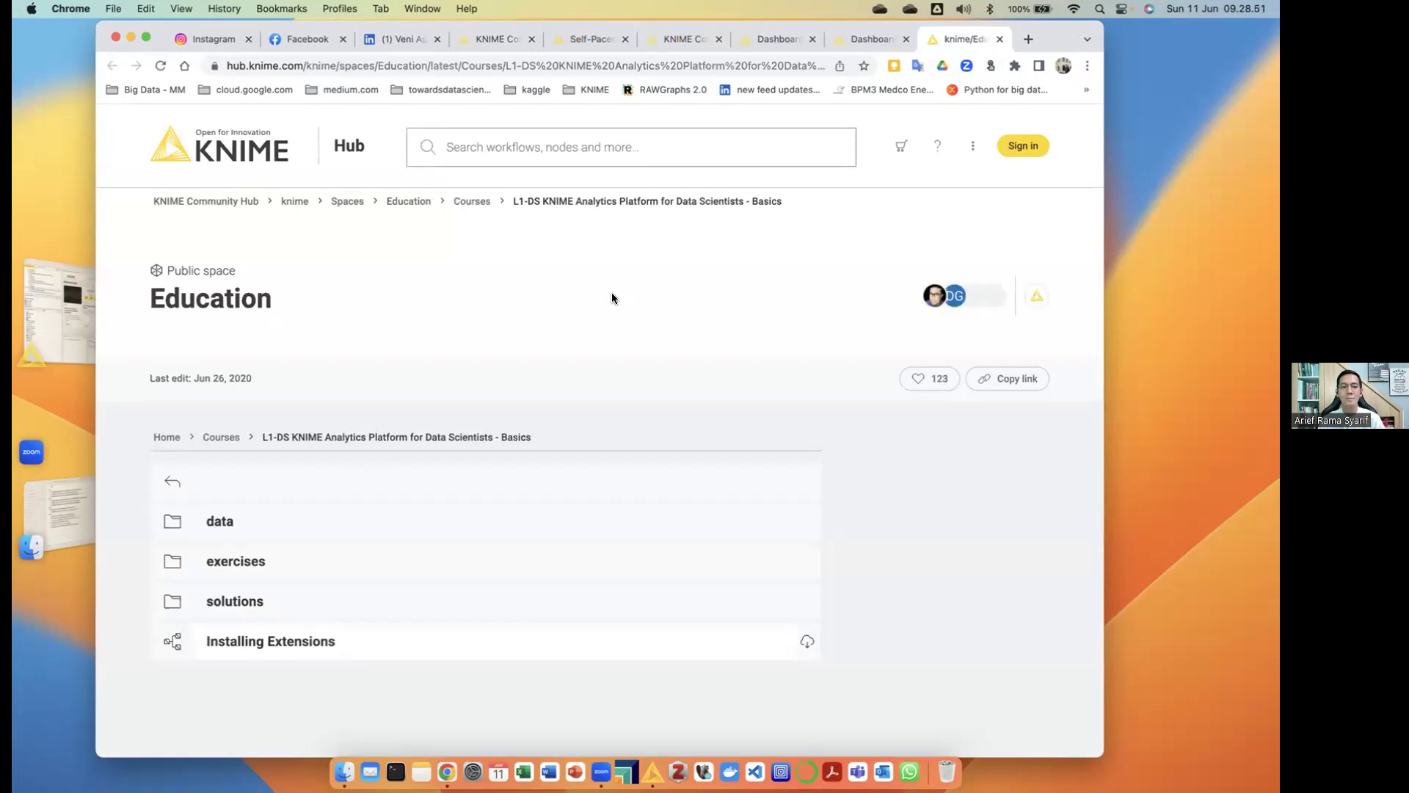
{"action": "scroll", "coordinate": [380, 304], "scroll_direction": "down", "scroll_amount": 3}
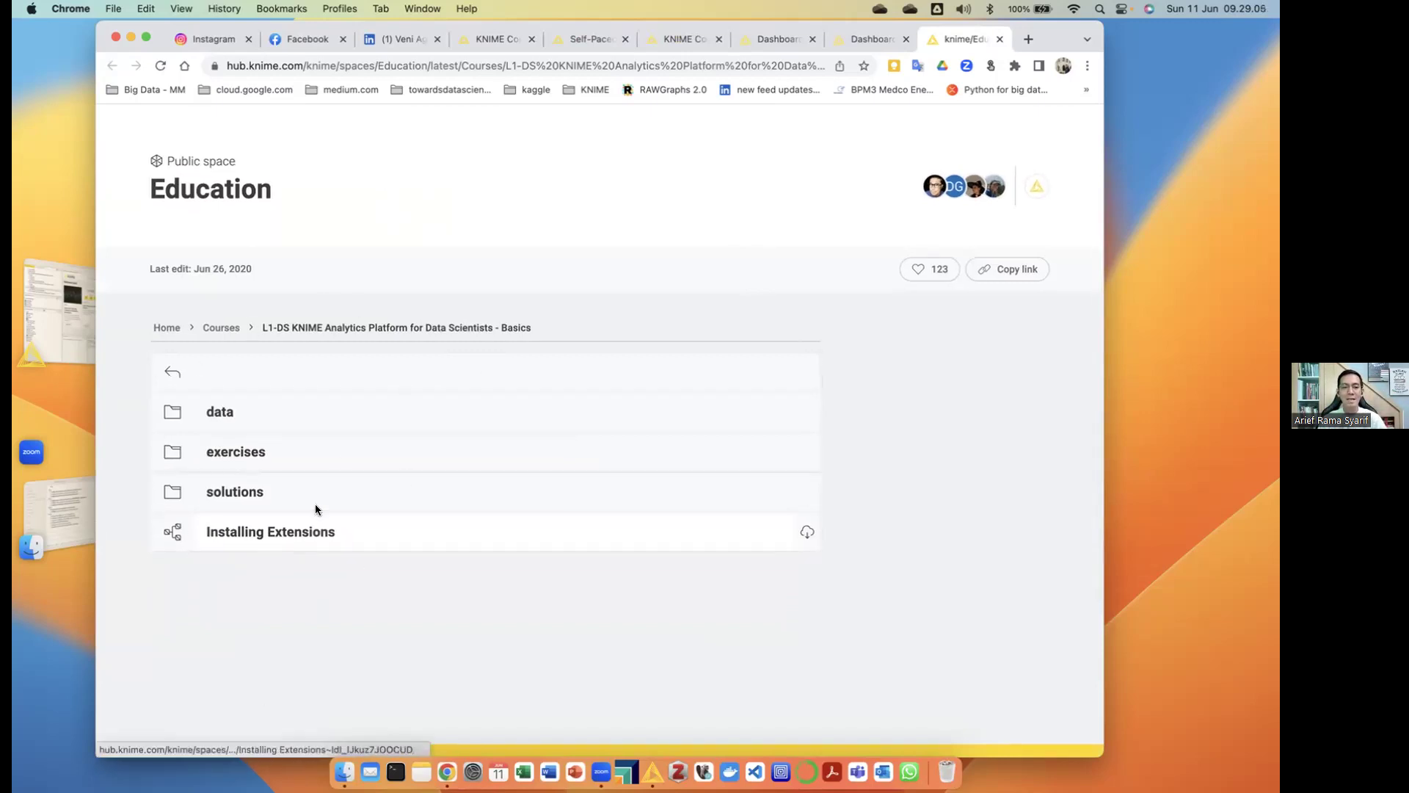
Open the Courses list of the Education space, view the L1-DS Basics folder and return to the list
{"action": "left_click", "coordinate": [225, 328]}
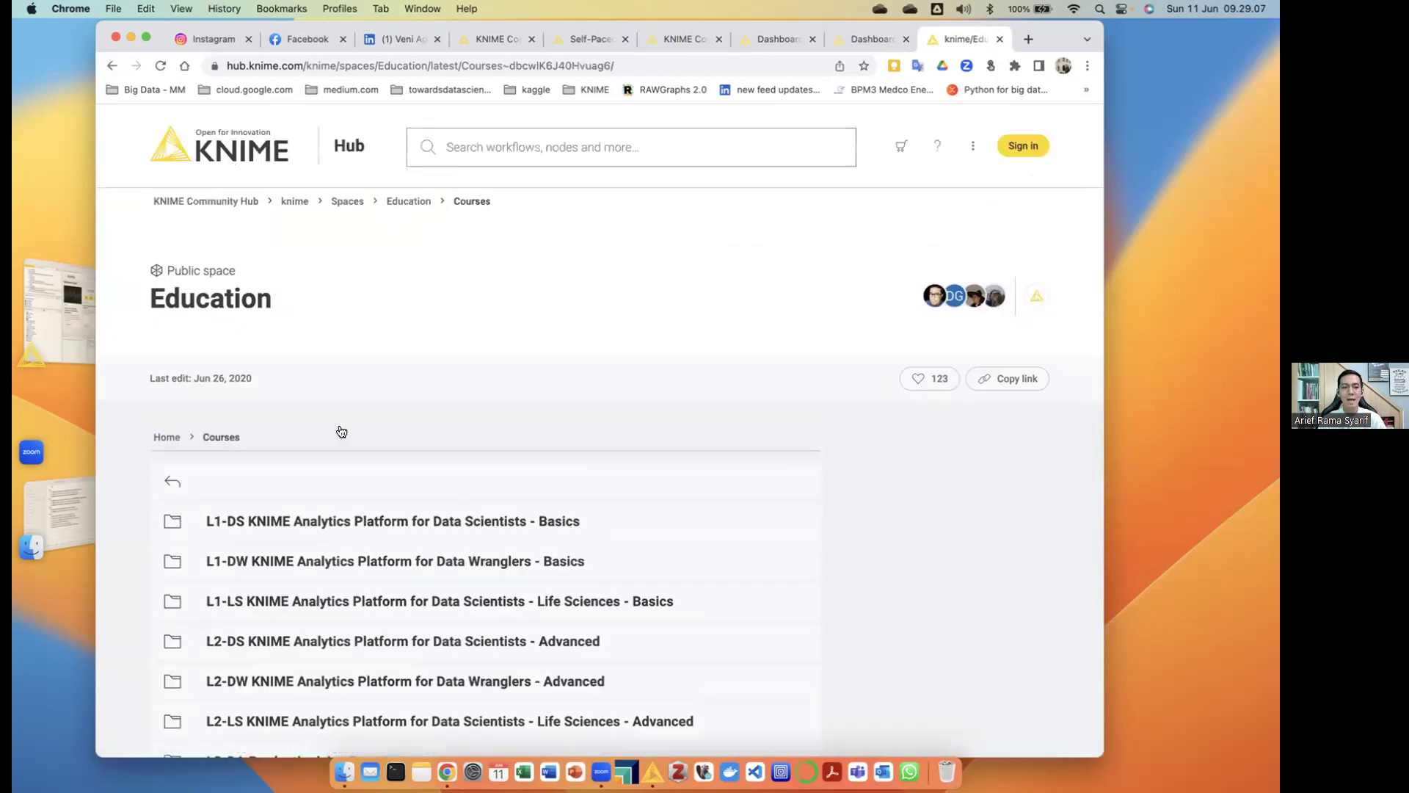
{"action": "scroll", "coordinate": [442, 342], "scroll_direction": "down", "scroll_amount": 3}
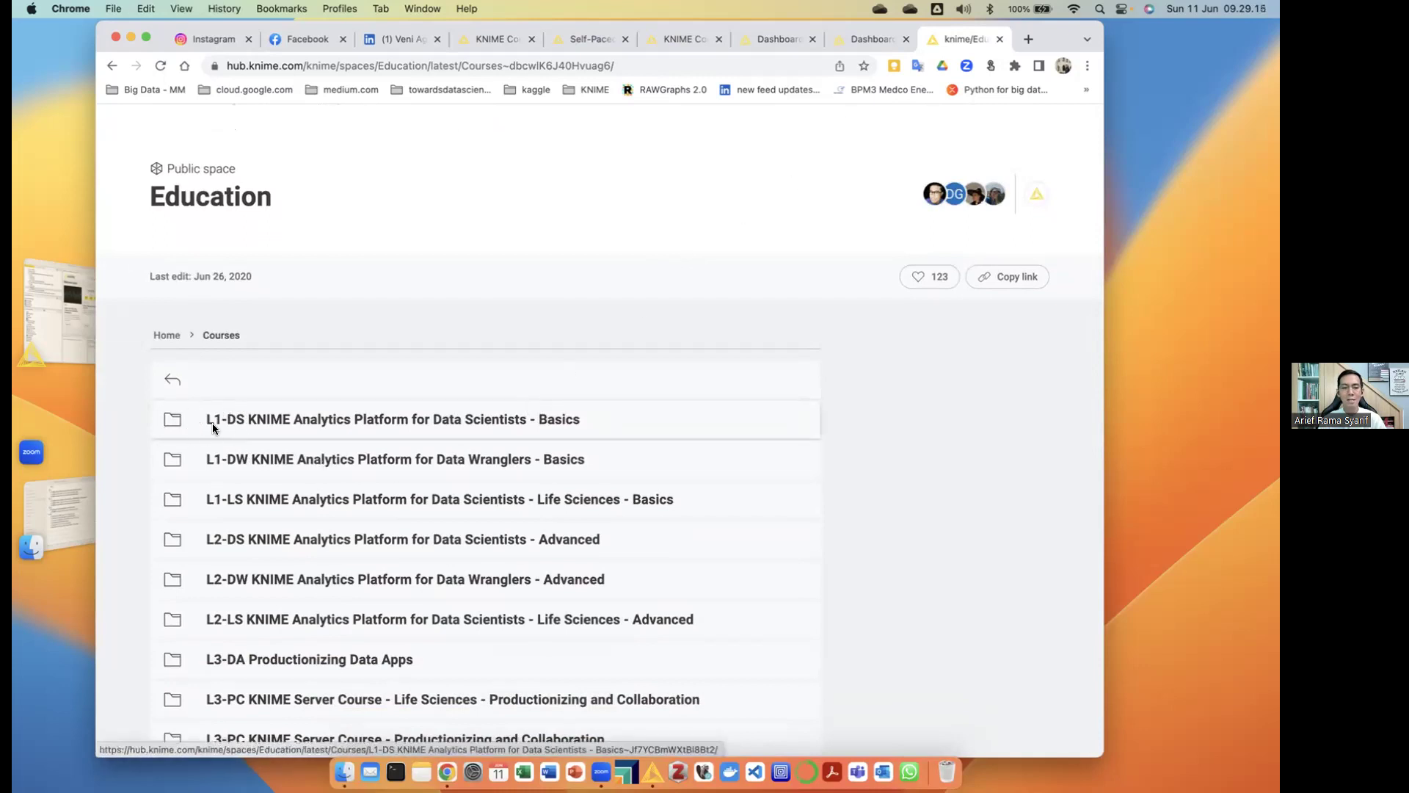
{"action": "left_click", "coordinate": [233, 420]}
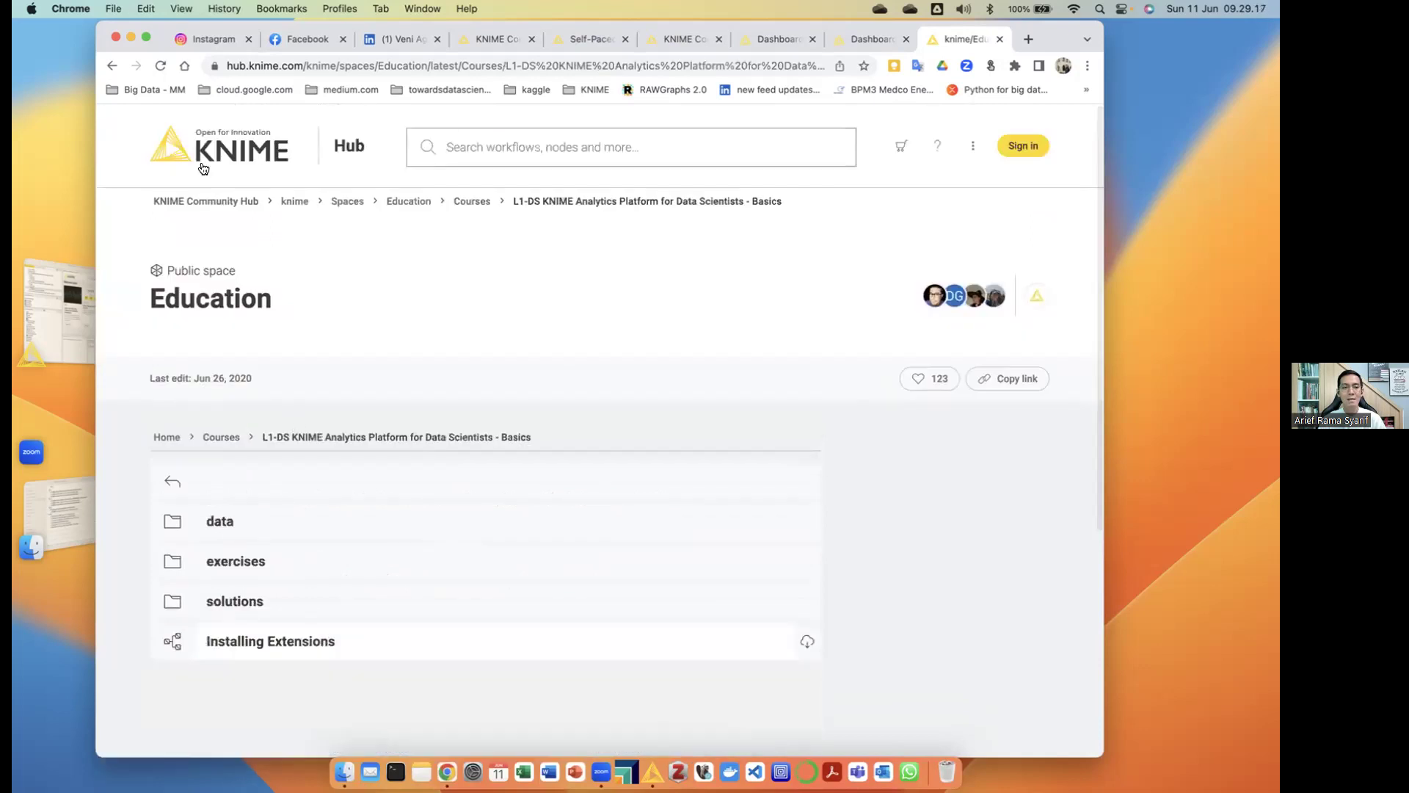
{"action": "left_click", "coordinate": [113, 67]}
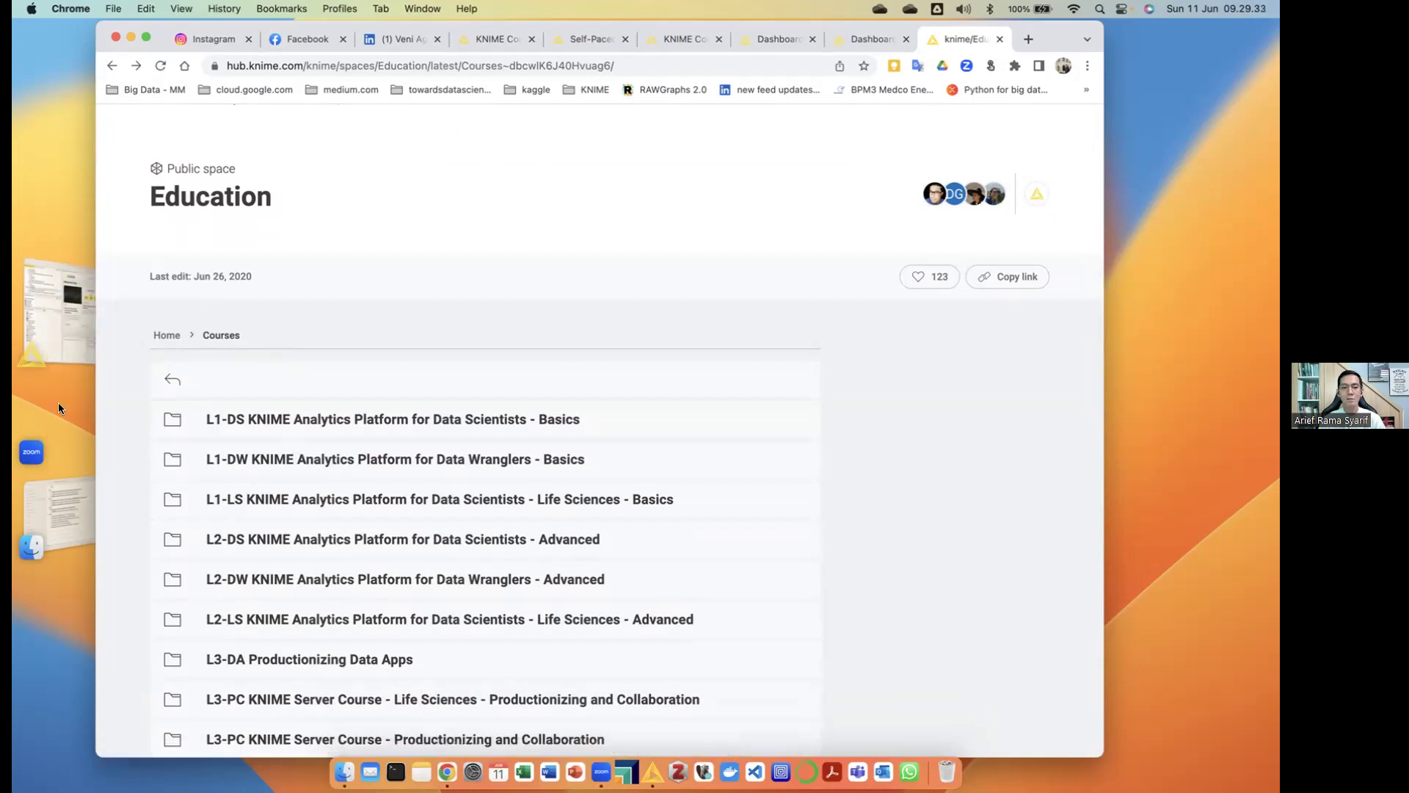
Switch to KNIME Analytics Platform and collapse the L1-DW and L1-DS Basics course folders in the KNIME Explorer
{"action": "left_click", "coordinate": [68, 327]}
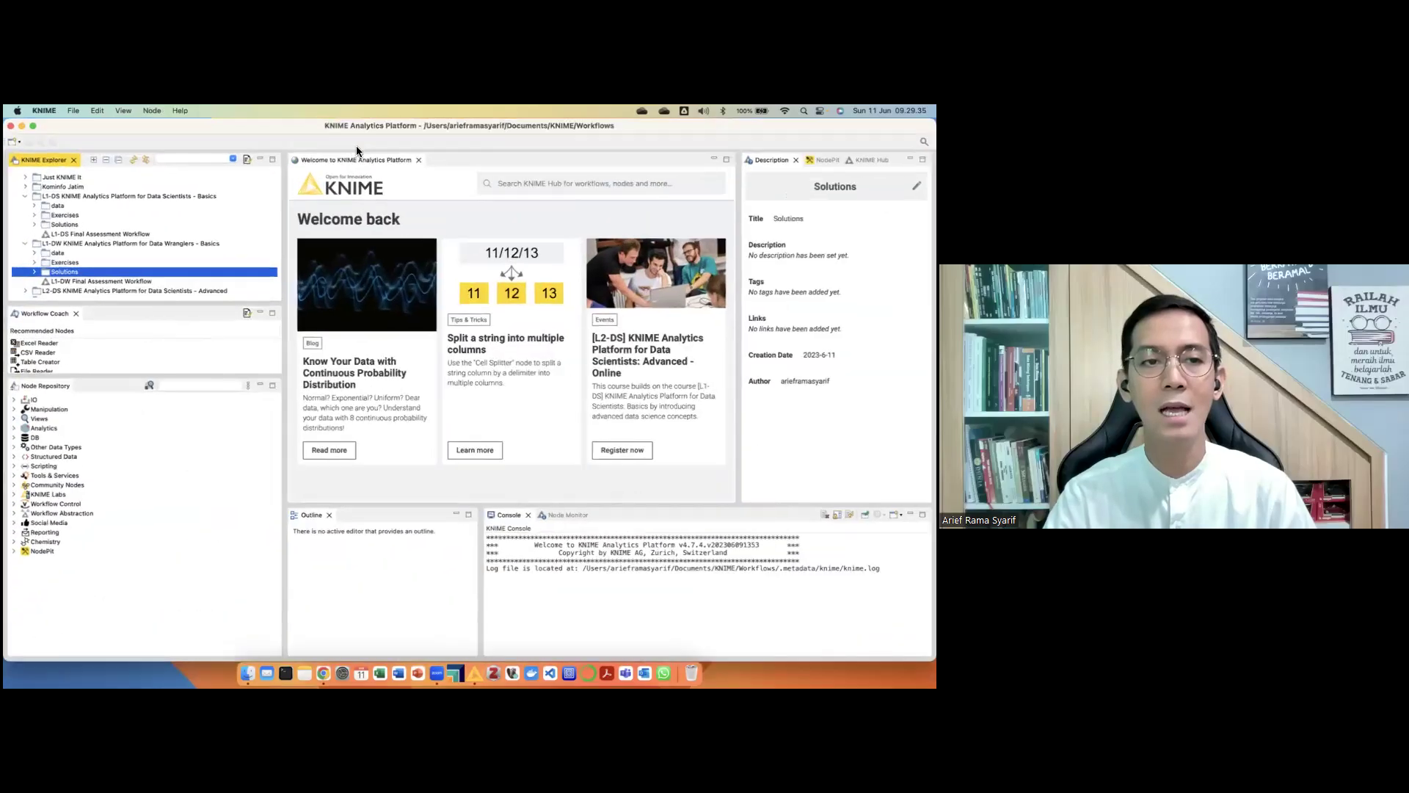
{"action": "scroll", "coordinate": [130, 251], "scroll_direction": "up", "scroll_amount": 5}
{"action": "scroll", "coordinate": [133, 245], "scroll_direction": "down", "scroll_amount": 5}
{"action": "scroll", "coordinate": [130, 241], "scroll_direction": "up", "scroll_amount": 2}
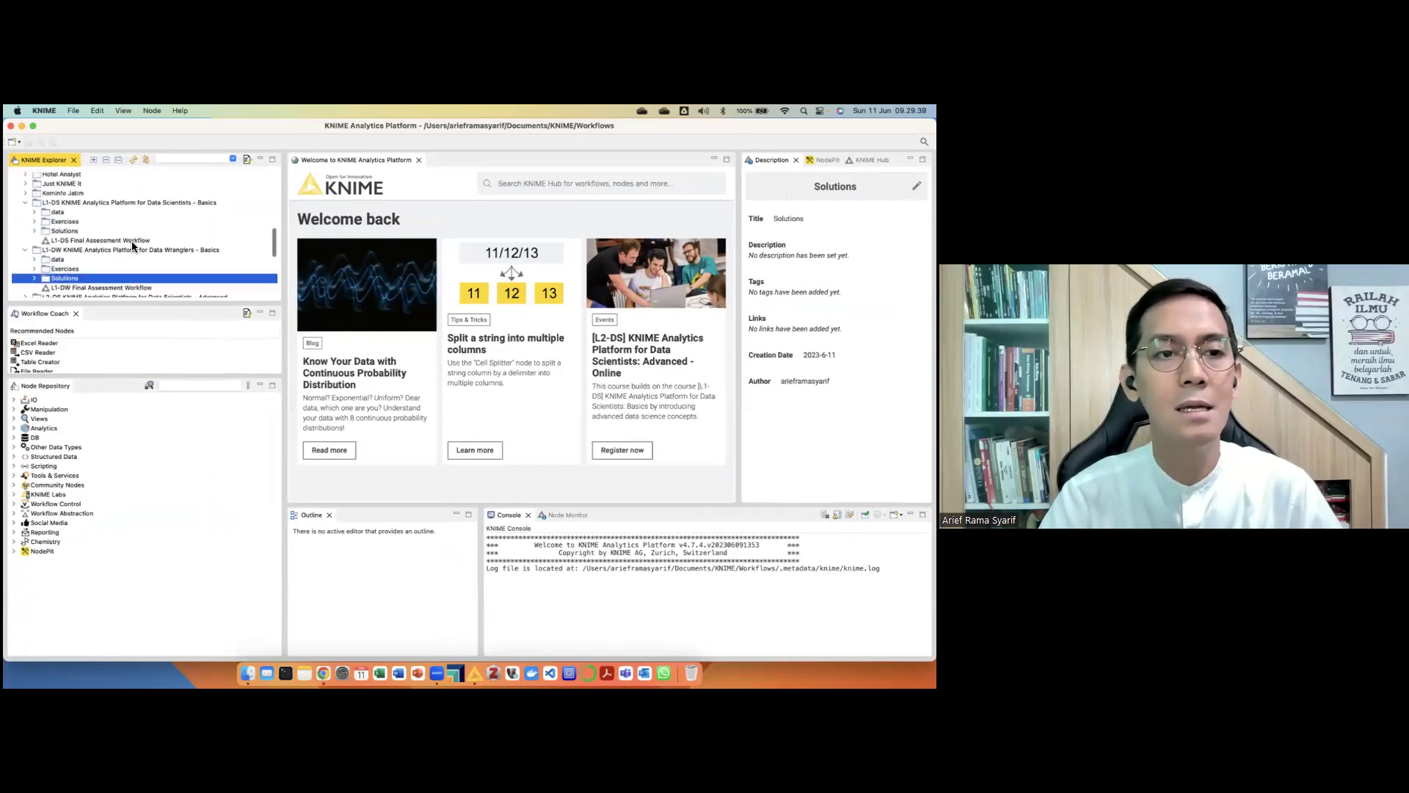
{"action": "scroll", "coordinate": [130, 241], "scroll_direction": "down", "scroll_amount": 2}
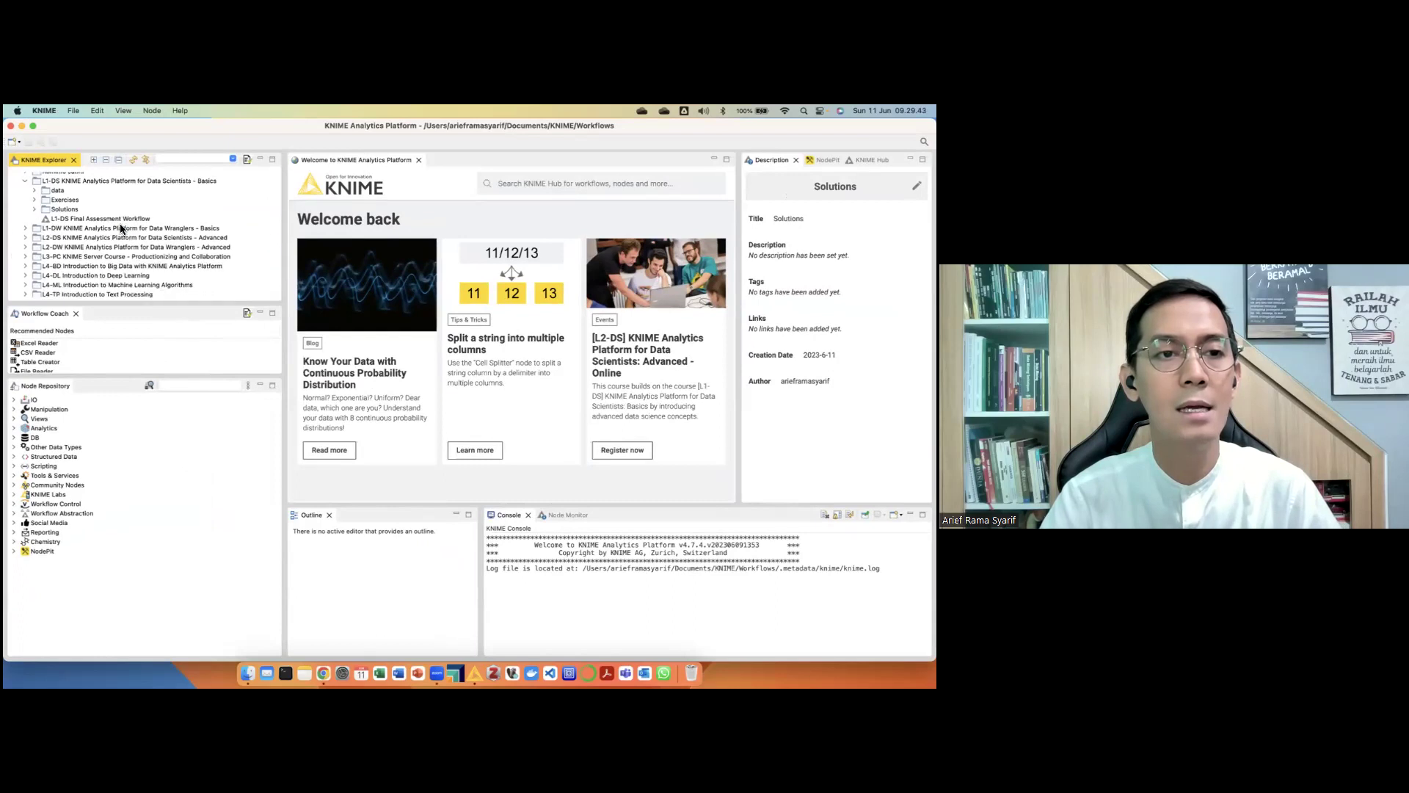
{"action": "scroll", "coordinate": [34, 220], "scroll_direction": "up", "scroll_amount": 3}
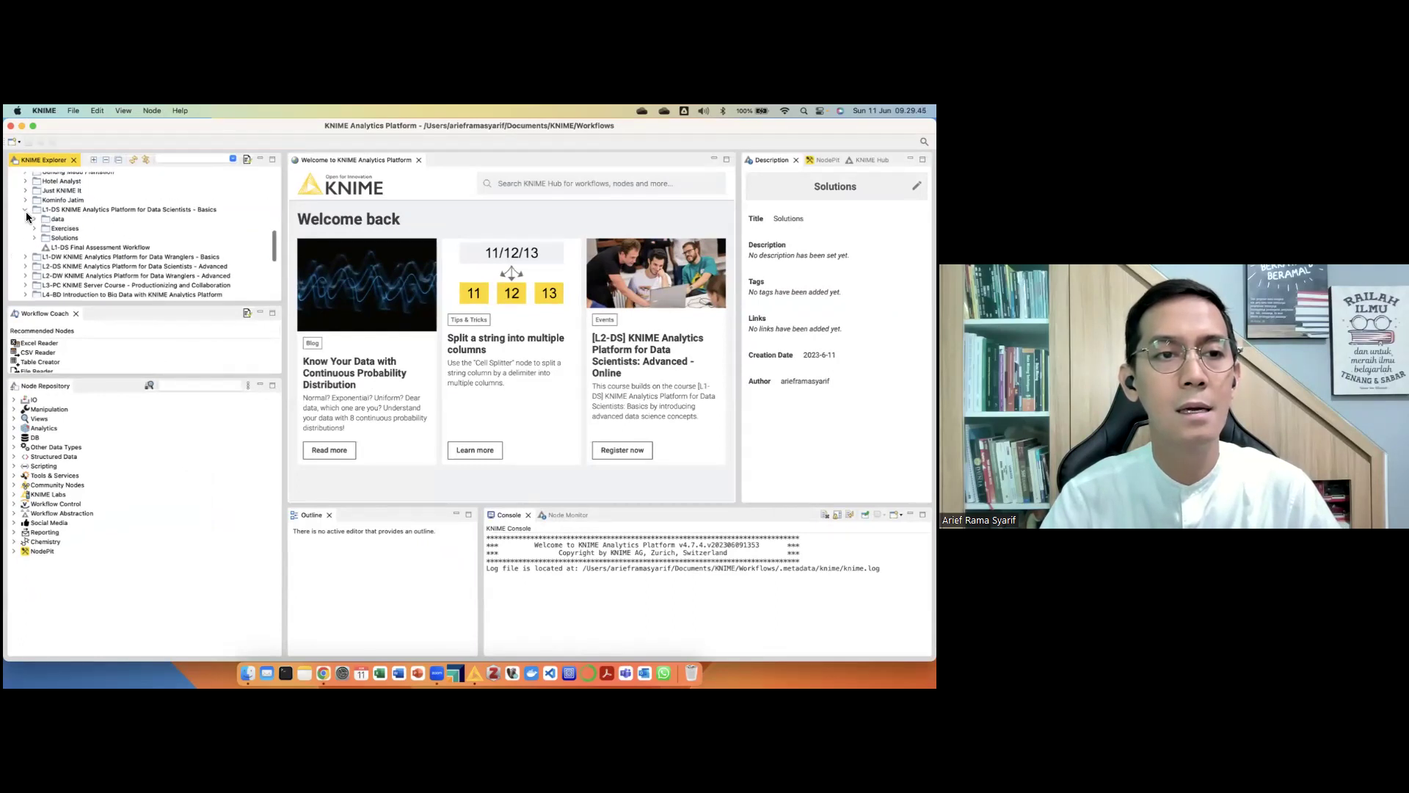
{"action": "left_click", "coordinate": [25, 210]}
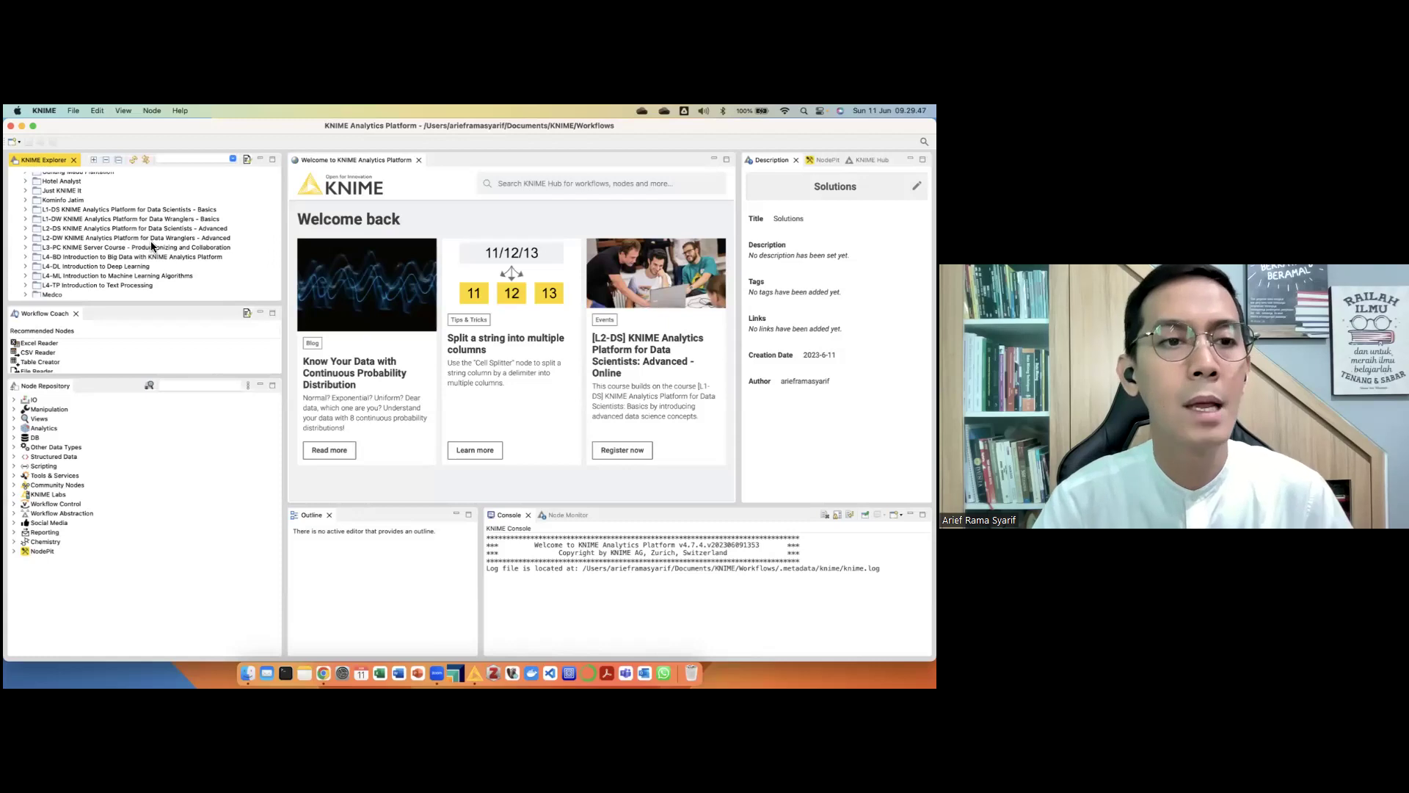
{"action": "scroll", "coordinate": [151, 244], "scroll_direction": "up", "scroll_amount": 3}
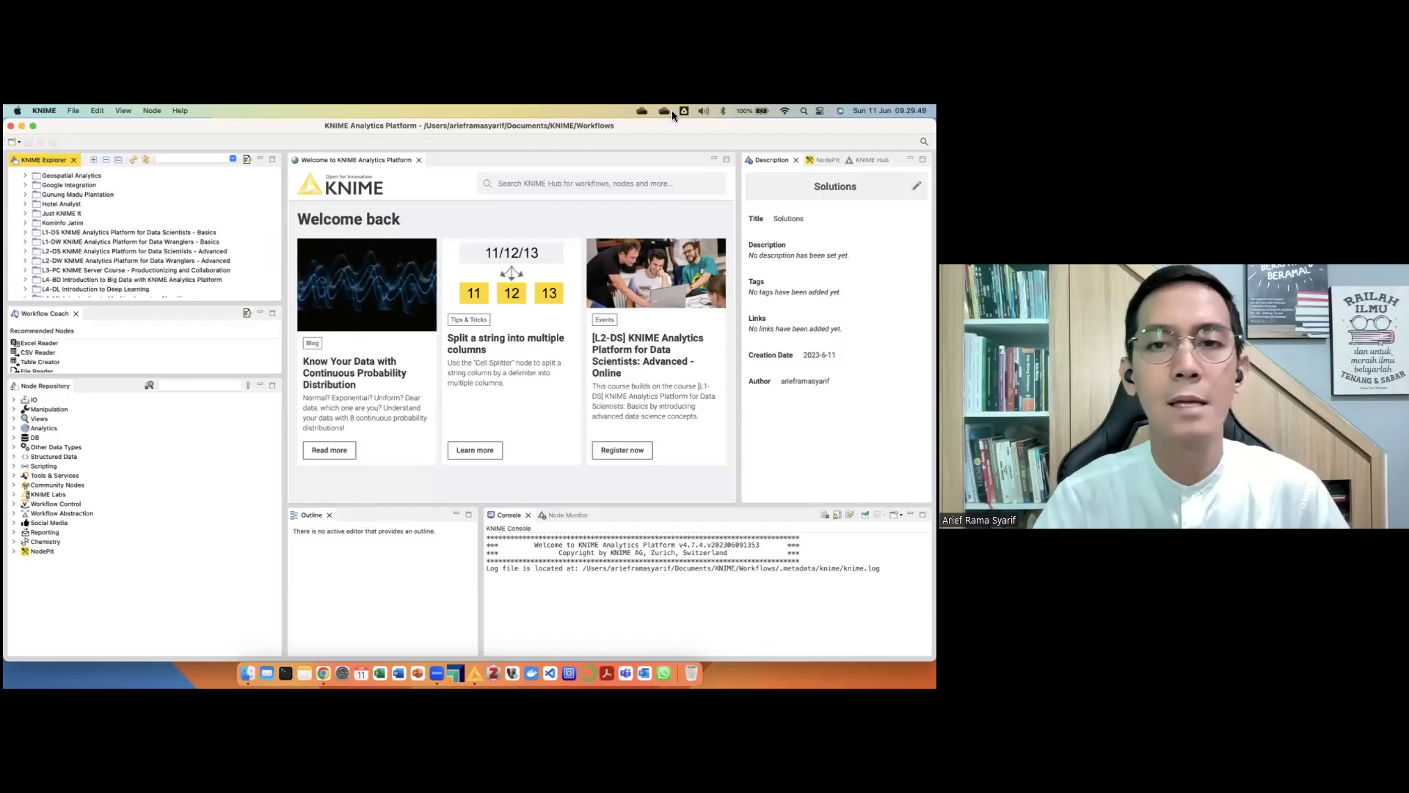
Arrange KNIME Analytics Platform beside the Hub Courses page in Chrome, with the LOCAL workspace entry of the KNIME Explorer in view
{"action": "left_click_drag", "start_coordinate": [235, 125], "coordinate": [287, 246]}
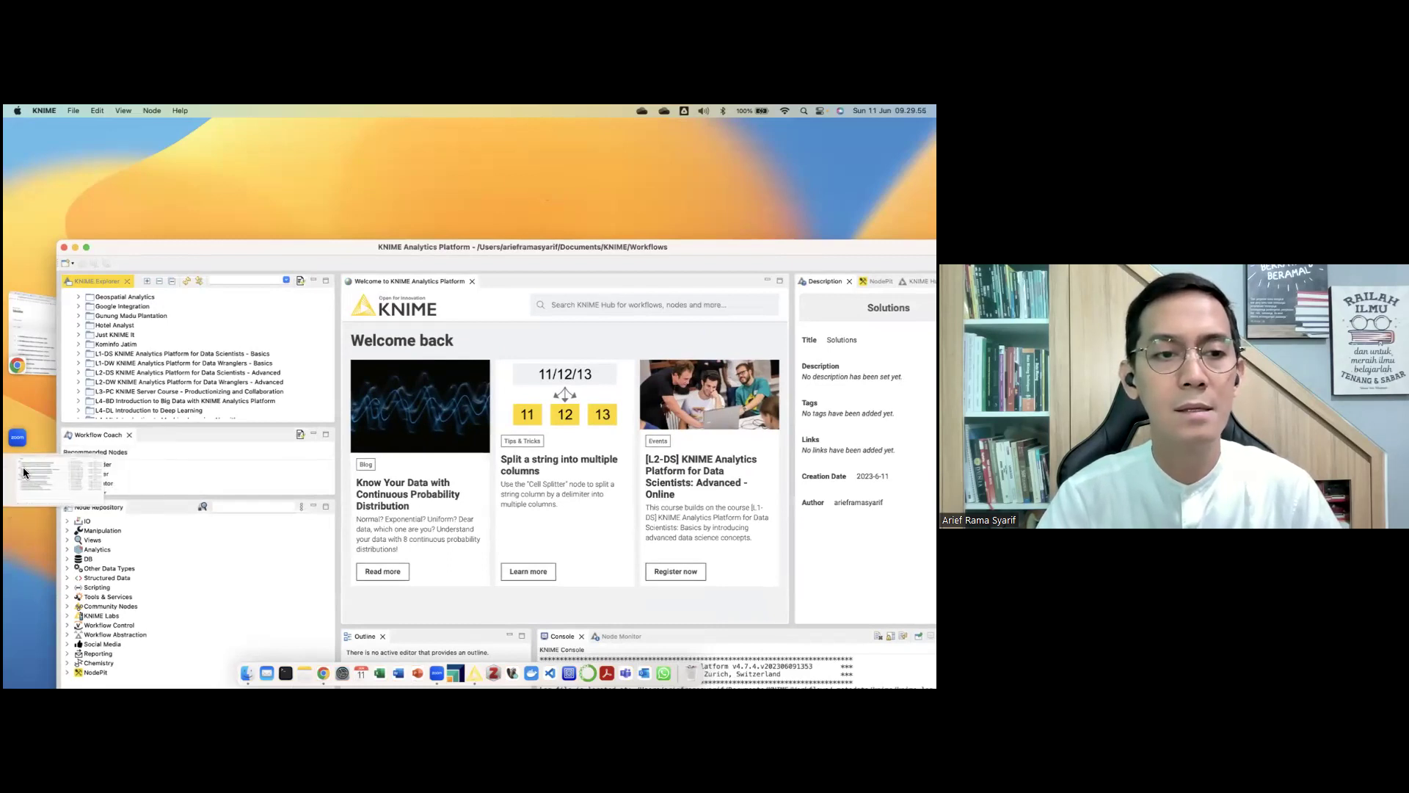
{"action": "left_click", "coordinate": [35, 331]}
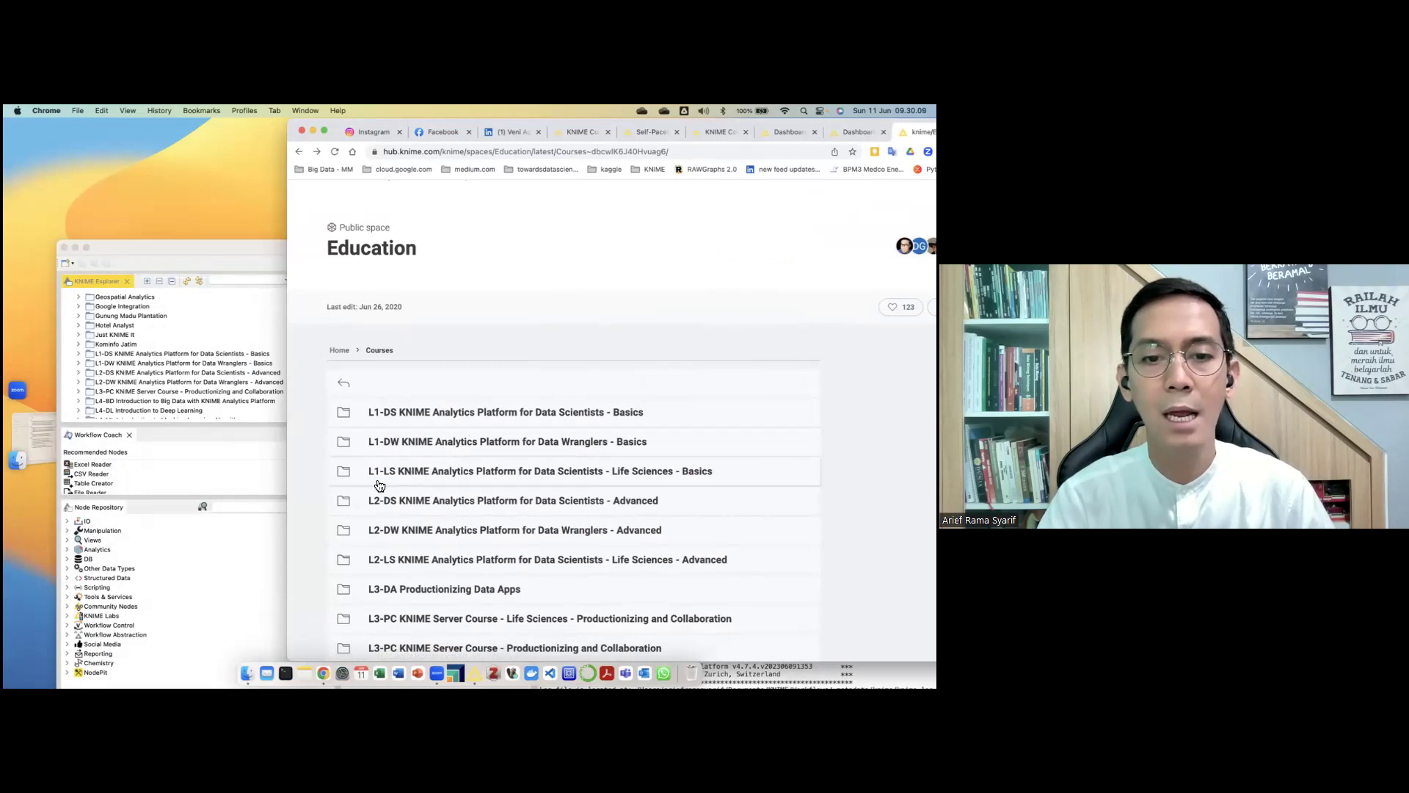
{"action": "scroll", "coordinate": [156, 344], "scroll_direction": "up", "scroll_amount": 10}
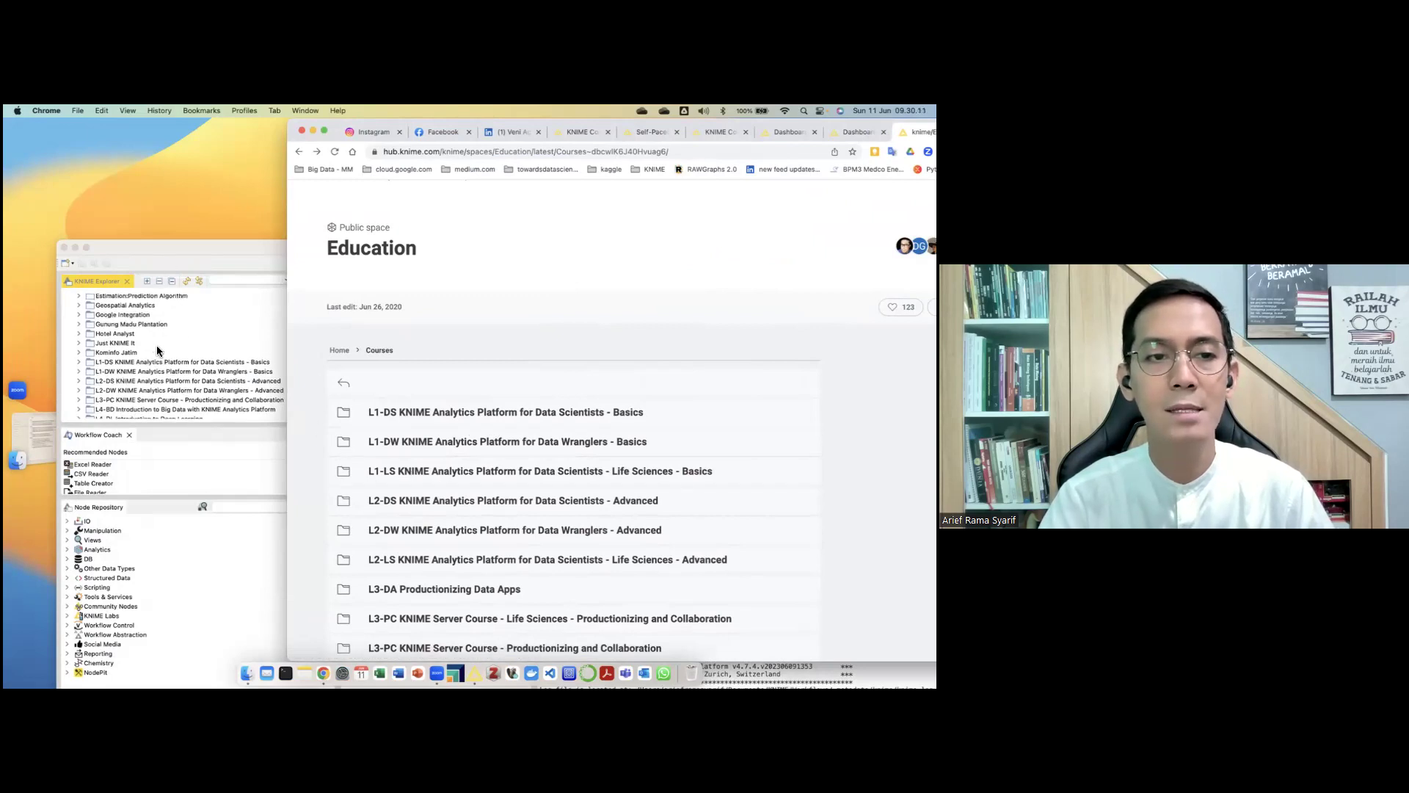
{"action": "scroll", "coordinate": [152, 346], "scroll_direction": "up", "scroll_amount": 3}
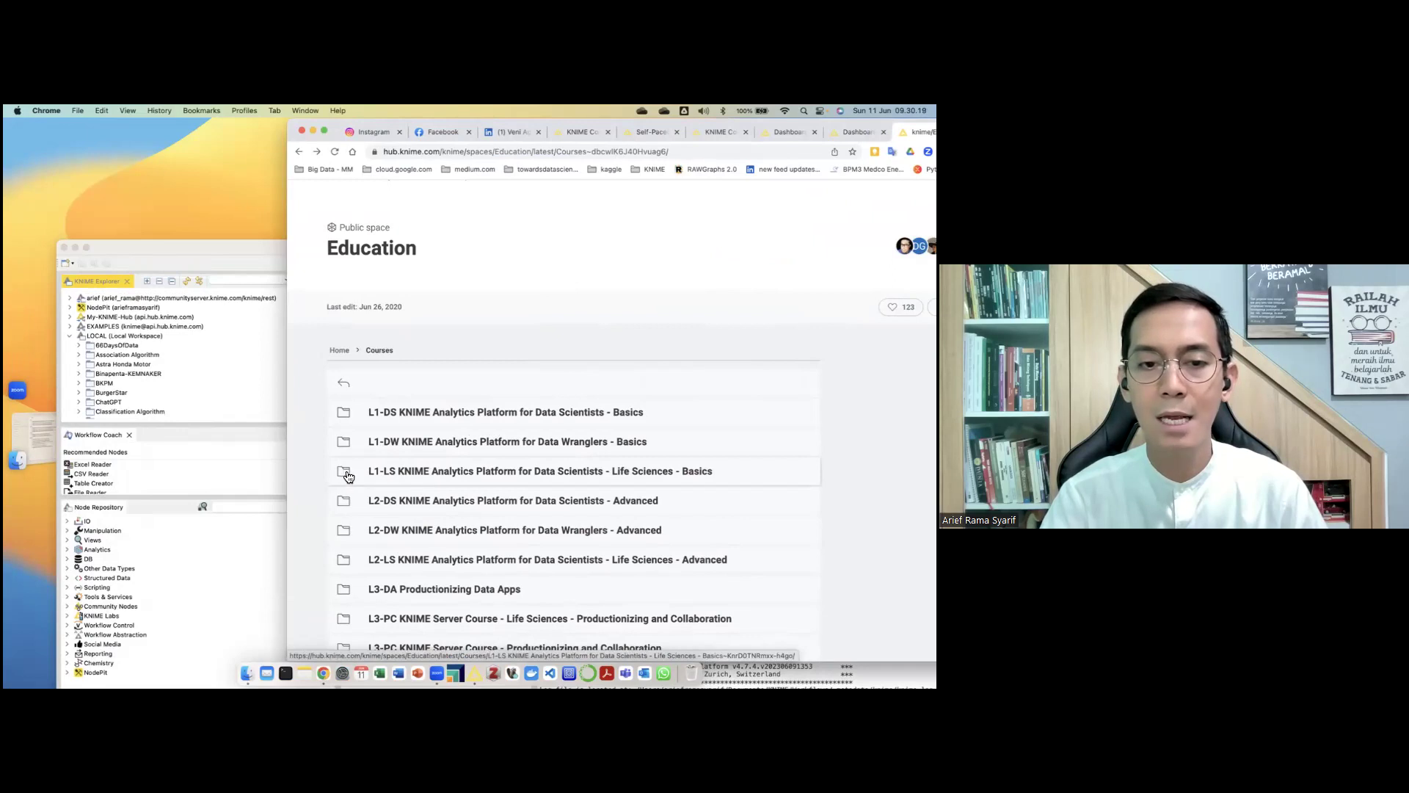
Import the complete L1-LS Life Sciences - Basics course folder from the KNIME Hub into the LOCAL workspace
{"action": "left_click_drag", "start_coordinate": [348, 477], "coordinate": [147, 341]}
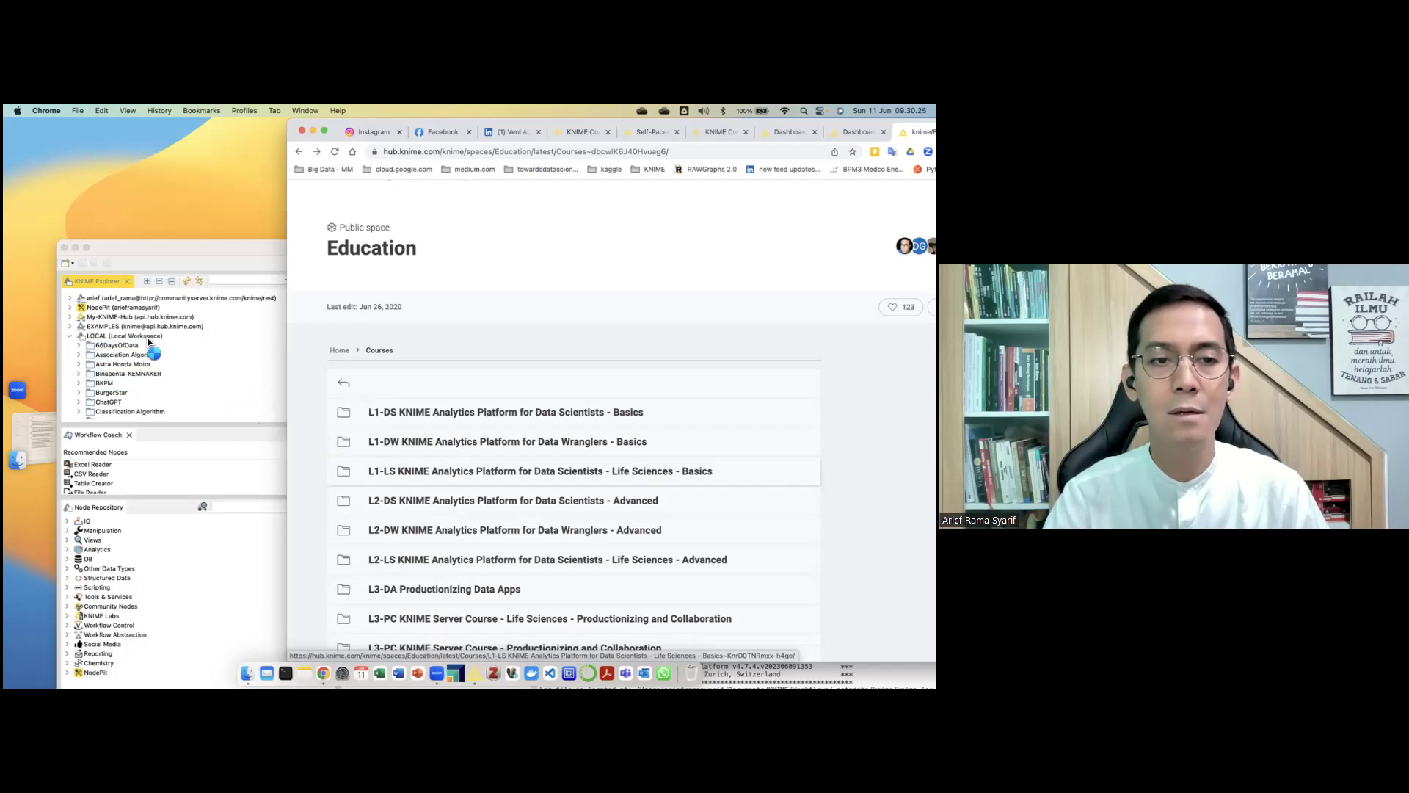
{"action": "left_click", "coordinate": [239, 245]}
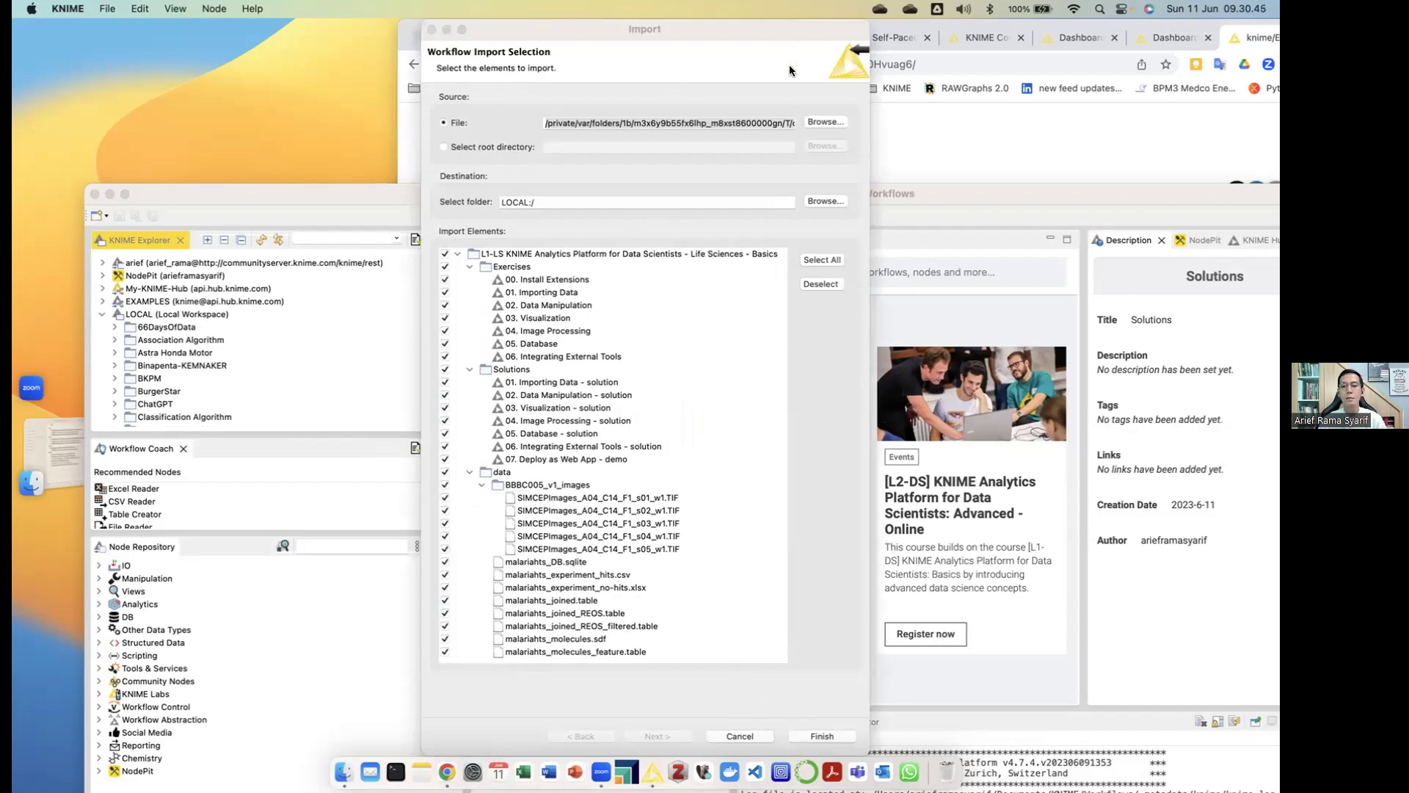
{"action": "left_click", "coordinate": [821, 736]}
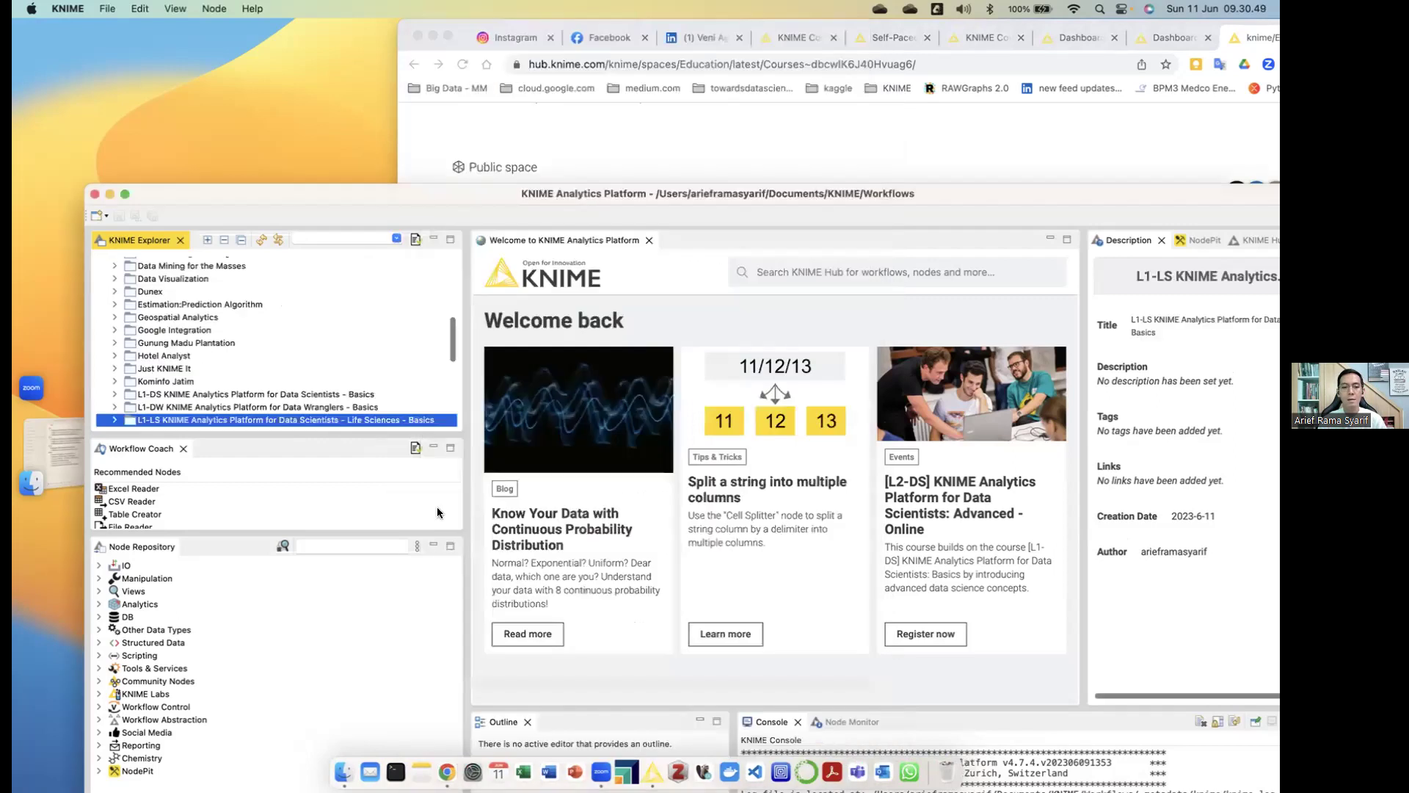
Expand the imported L1-LS Life Sciences - Basics folder in the KNIME Explorer and collapse it again
{"action": "scroll", "coordinate": [246, 399], "scroll_direction": "down", "scroll_amount": 3}
{"action": "left_click", "coordinate": [114, 372]}
{"action": "left_click", "coordinate": [115, 371]}
Reposition the KNIME Analytics Platform and Chrome windows and bring the Hub Courses page to the front
{"action": "left_click", "coordinate": [654, 170]}
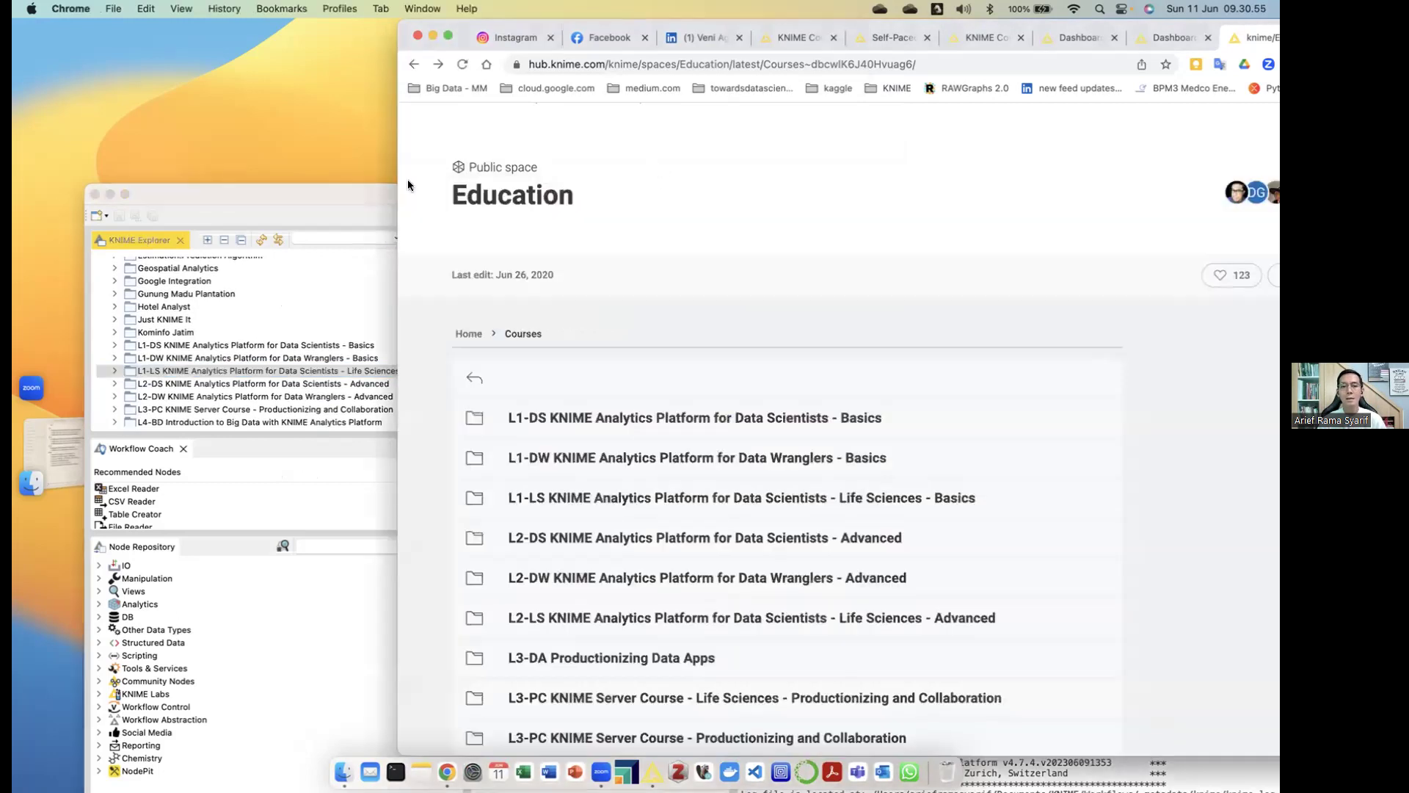
{"action": "double_click", "coordinate": [323, 188]}
{"action": "double_click", "coordinate": [1019, 38]}
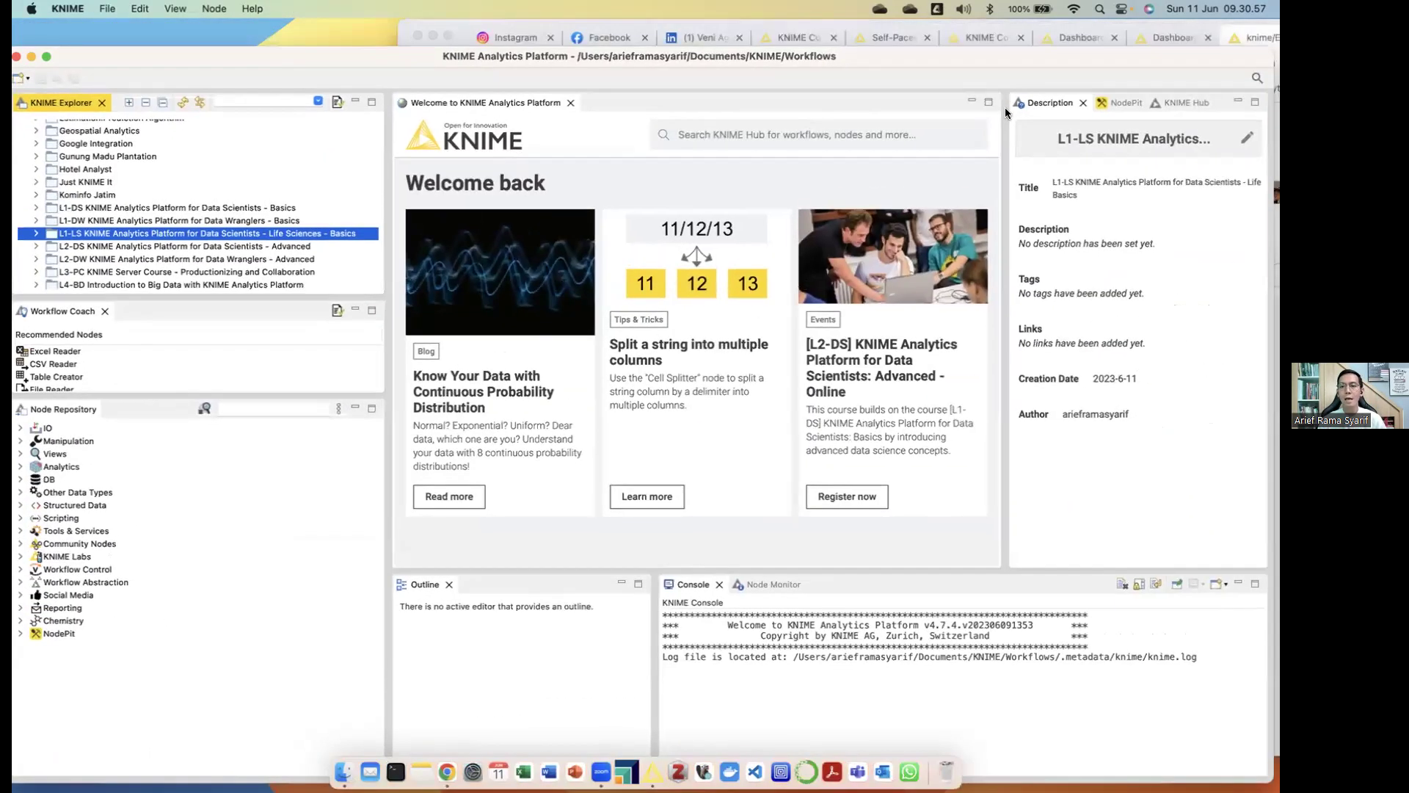
{"action": "left_click", "coordinate": [1025, 60]}
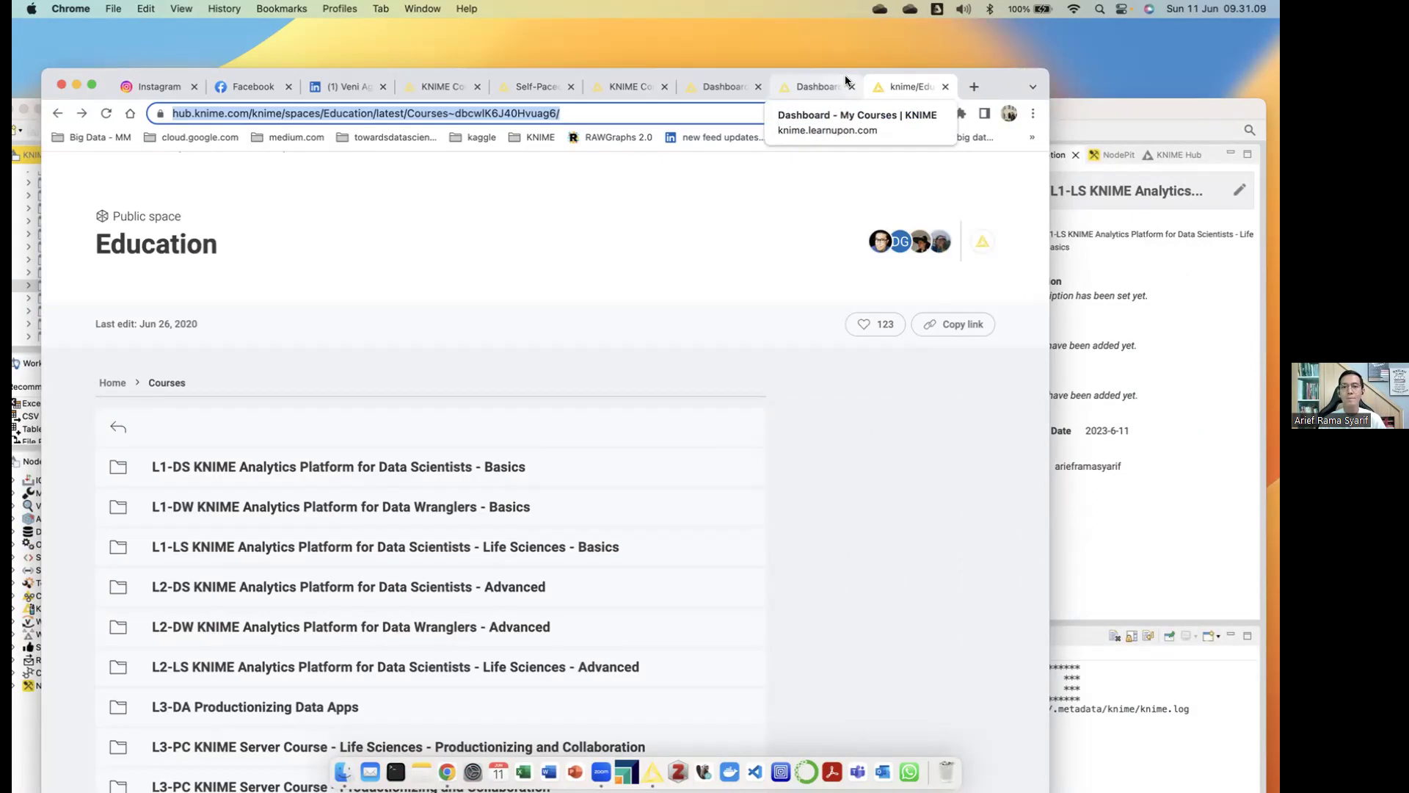
Switch to the KNIME learning dashboard and return to the top of My Courses
{"action": "left_click", "coordinate": [844, 87]}
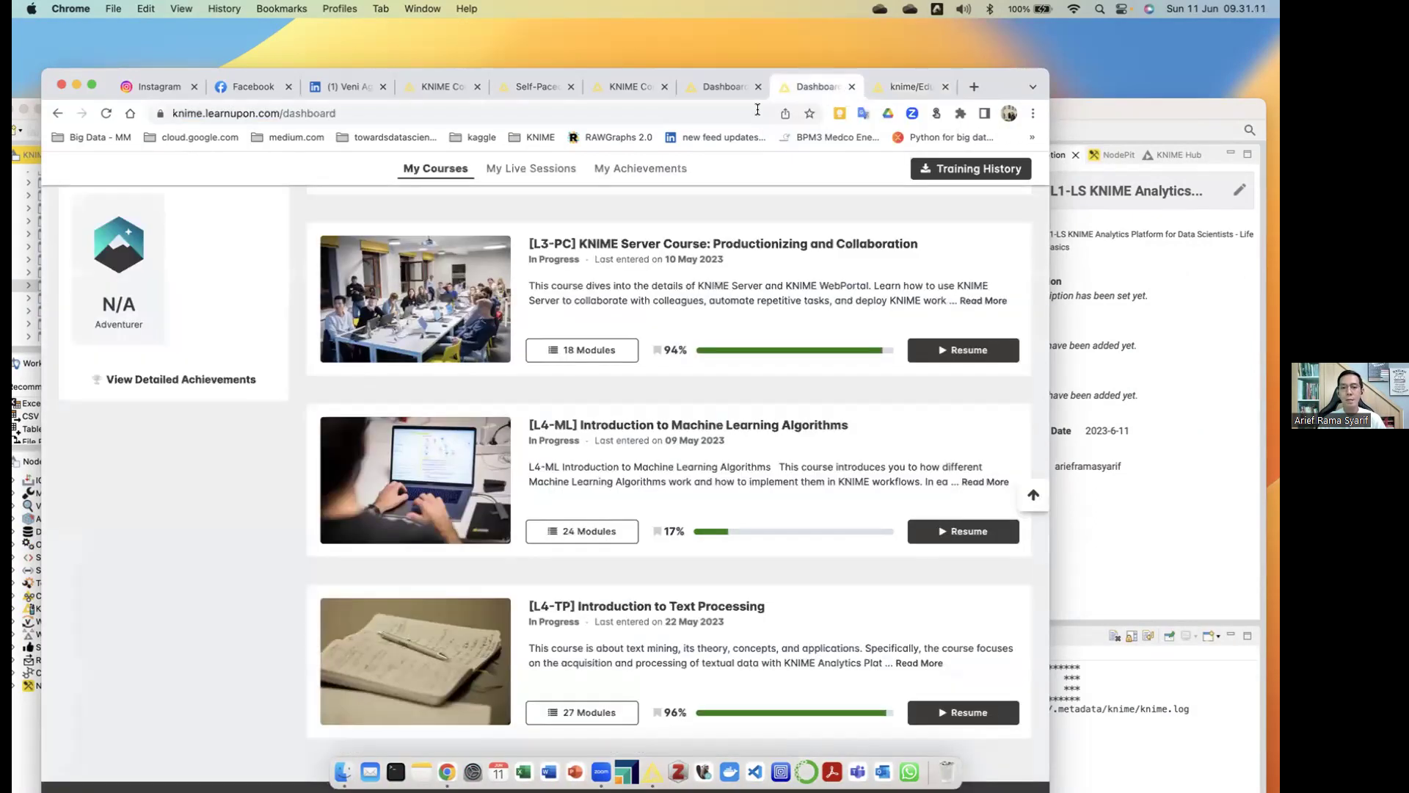
{"action": "left_click_drag", "start_coordinate": [988, 85], "coordinate": [1037, 84]}
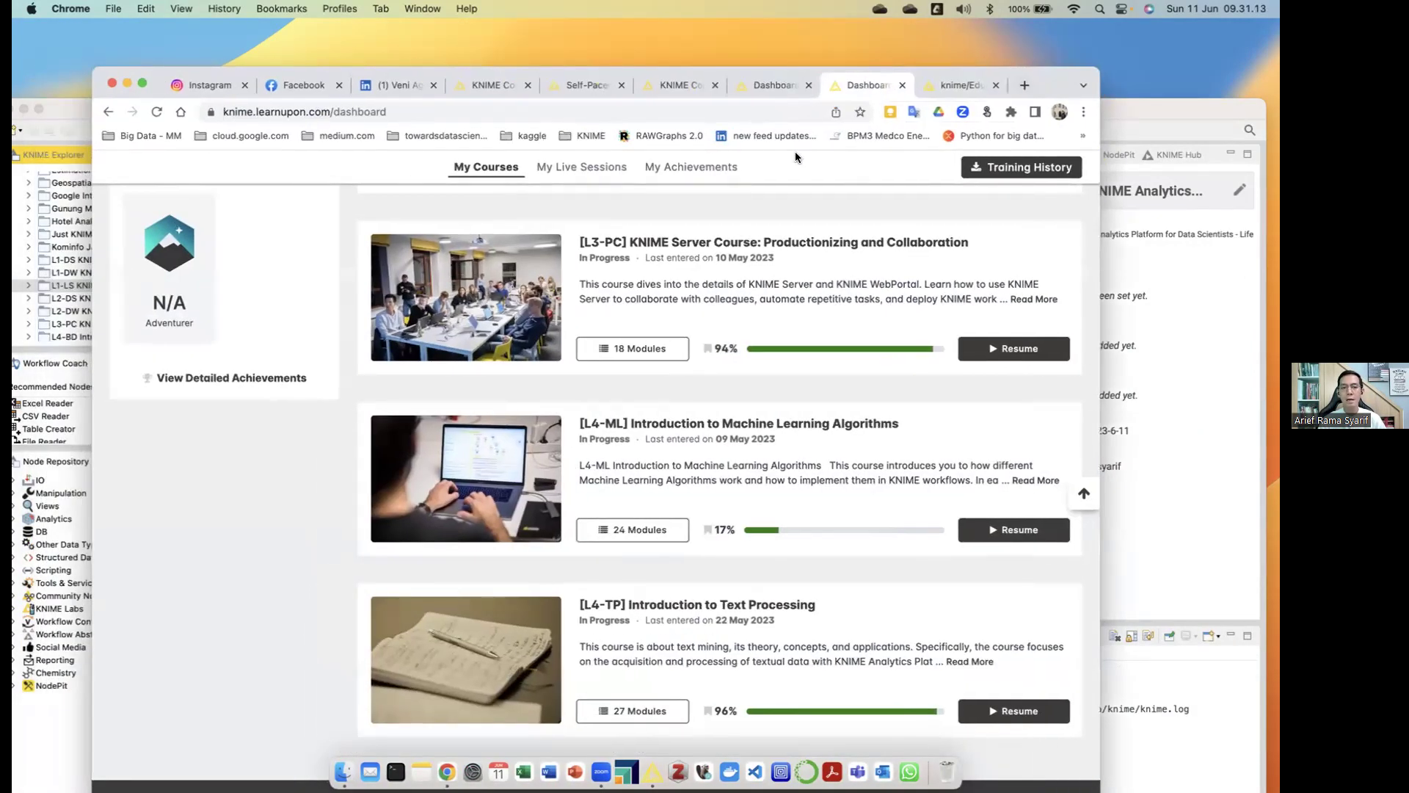
{"action": "scroll", "coordinate": [645, 312], "scroll_direction": "up", "scroll_amount": 10}
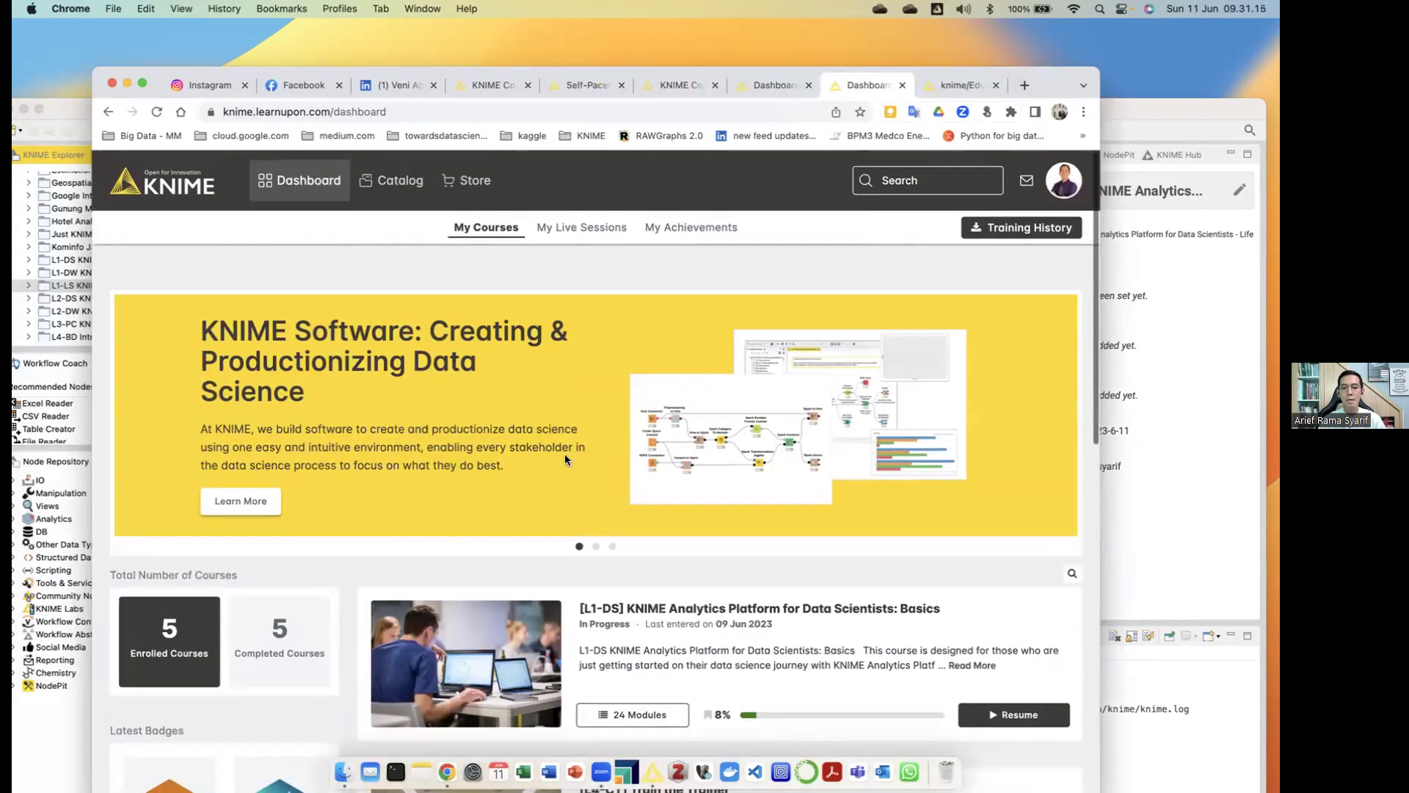
Review the 24 modules of the [L1-DS] Data Scientists: Basics course, then return to the dashboard and reposition the browser window
{"action": "left_click", "coordinate": [747, 77]}
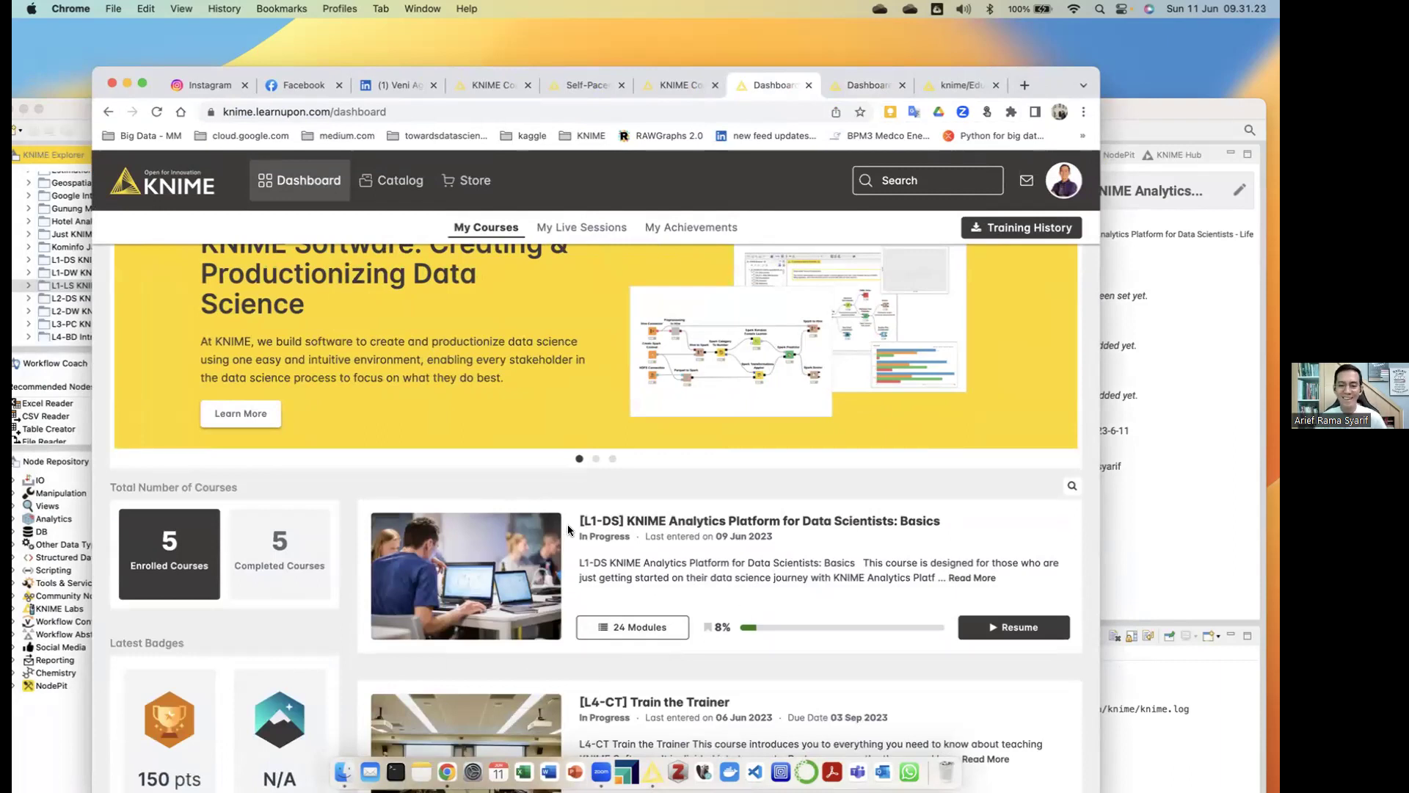
{"action": "left_click", "coordinate": [641, 634]}
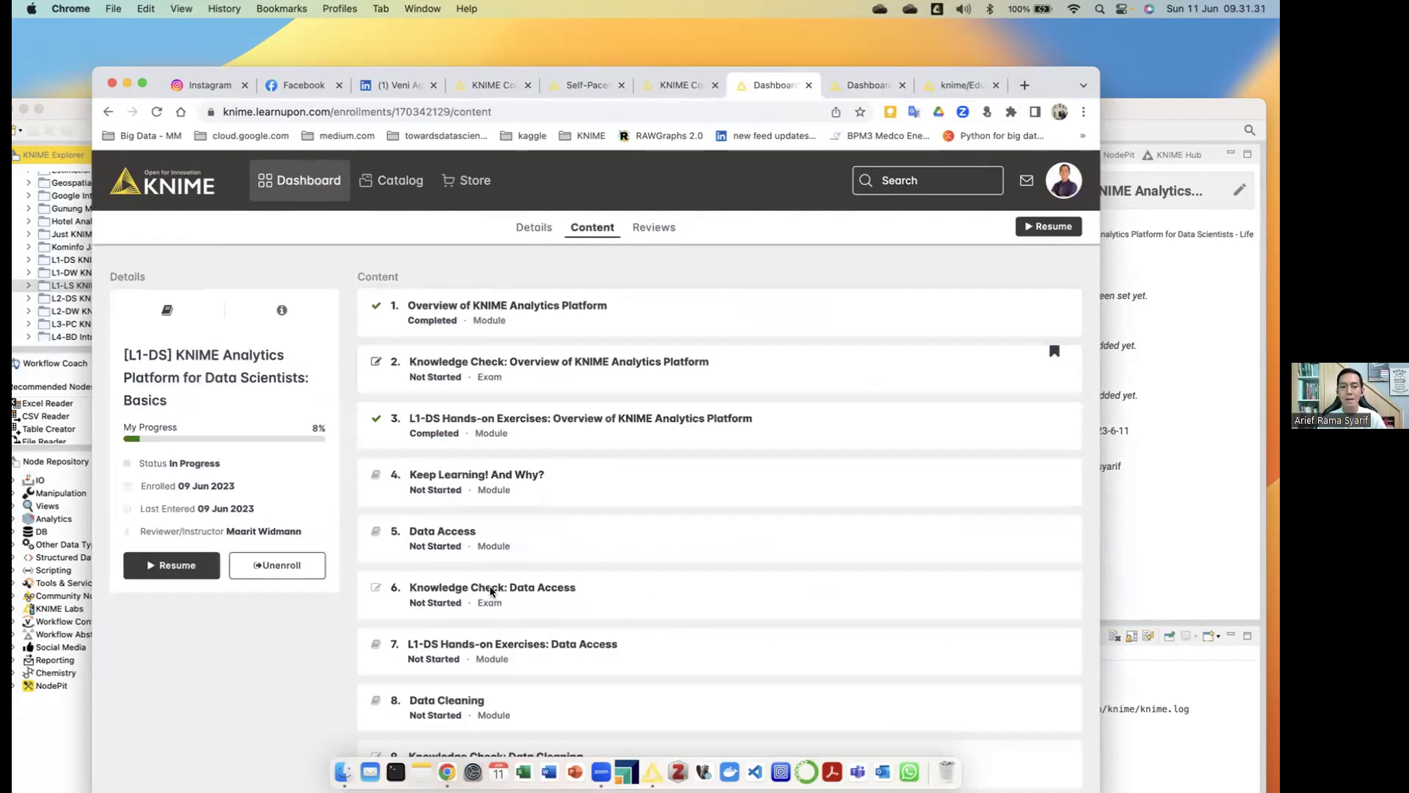
{"action": "scroll", "coordinate": [477, 546], "scroll_direction": "down", "scroll_amount": 5}
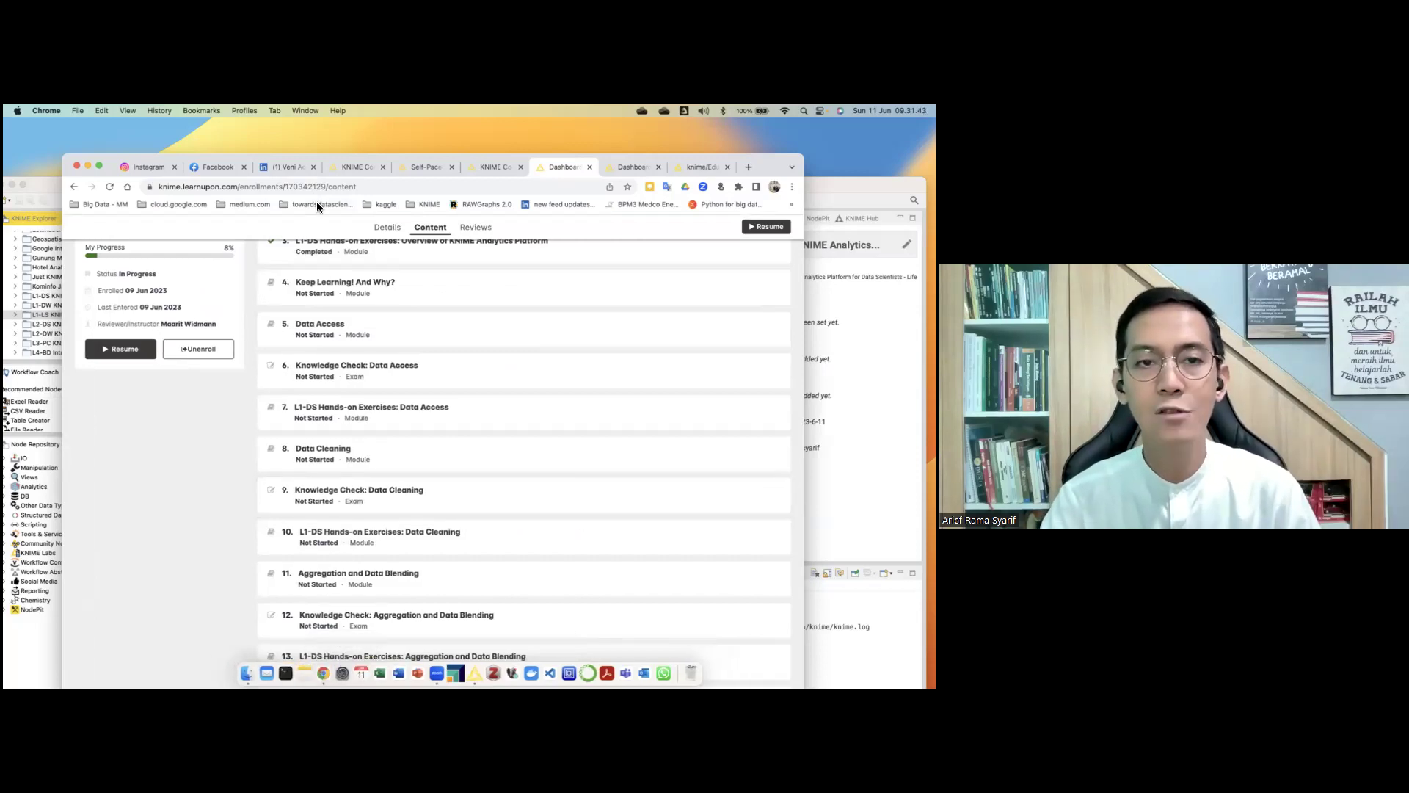
{"action": "left_click", "coordinate": [389, 401]}
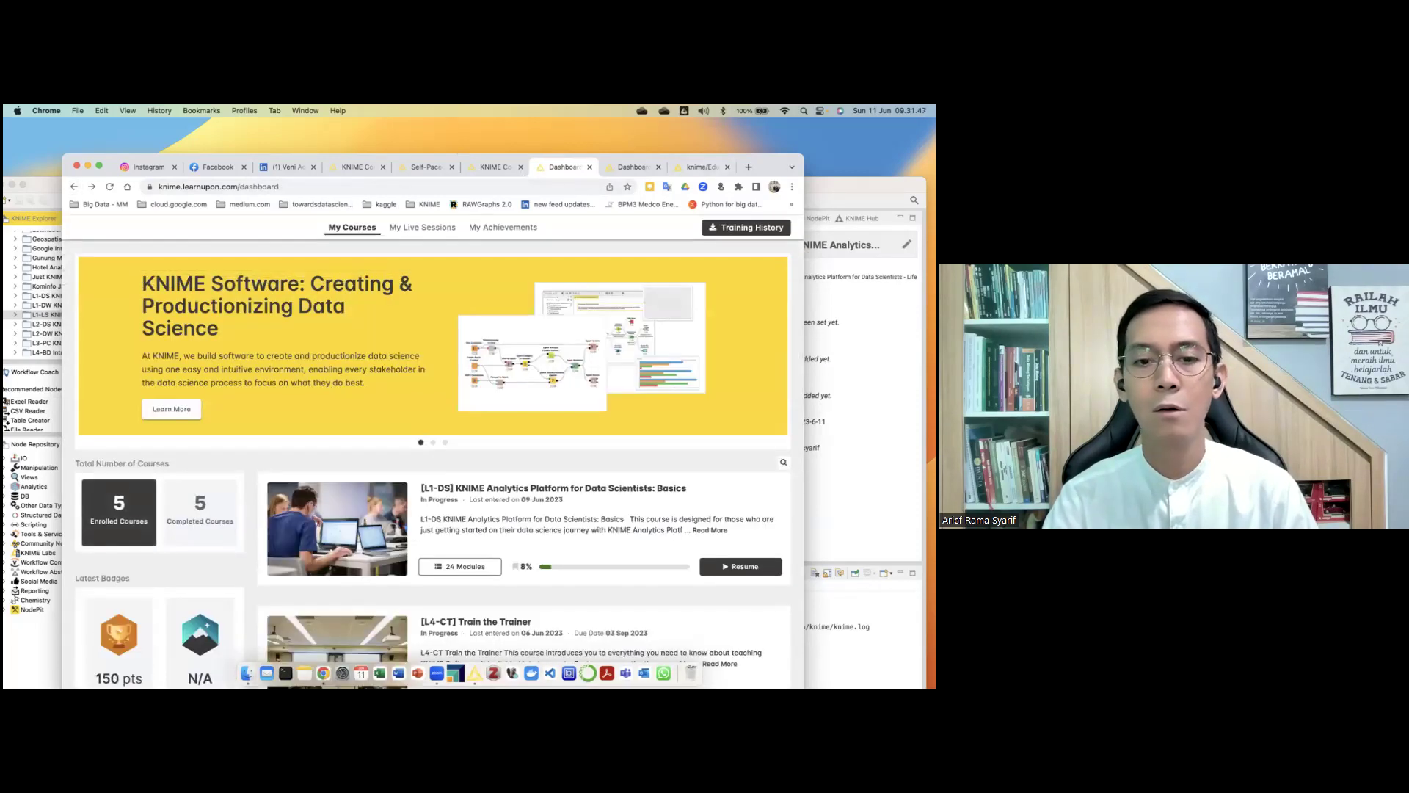
{"action": "left_click_drag", "start_coordinate": [771, 167], "coordinate": [756, 131]}
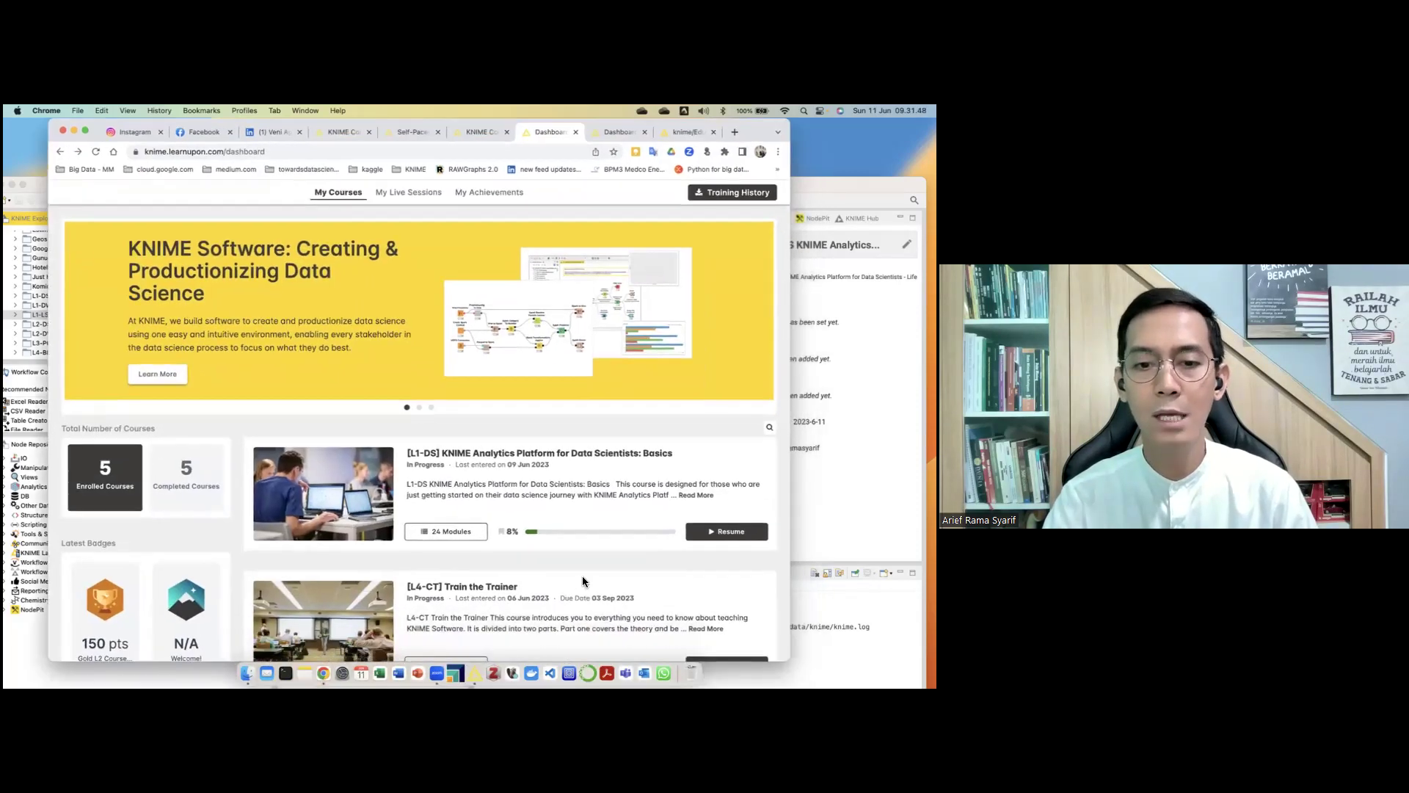
Open the [L4-CT] Train the Trainer course from the dashboard, resume it and open its module The Learning Process
{"action": "left_click", "coordinate": [483, 587]}
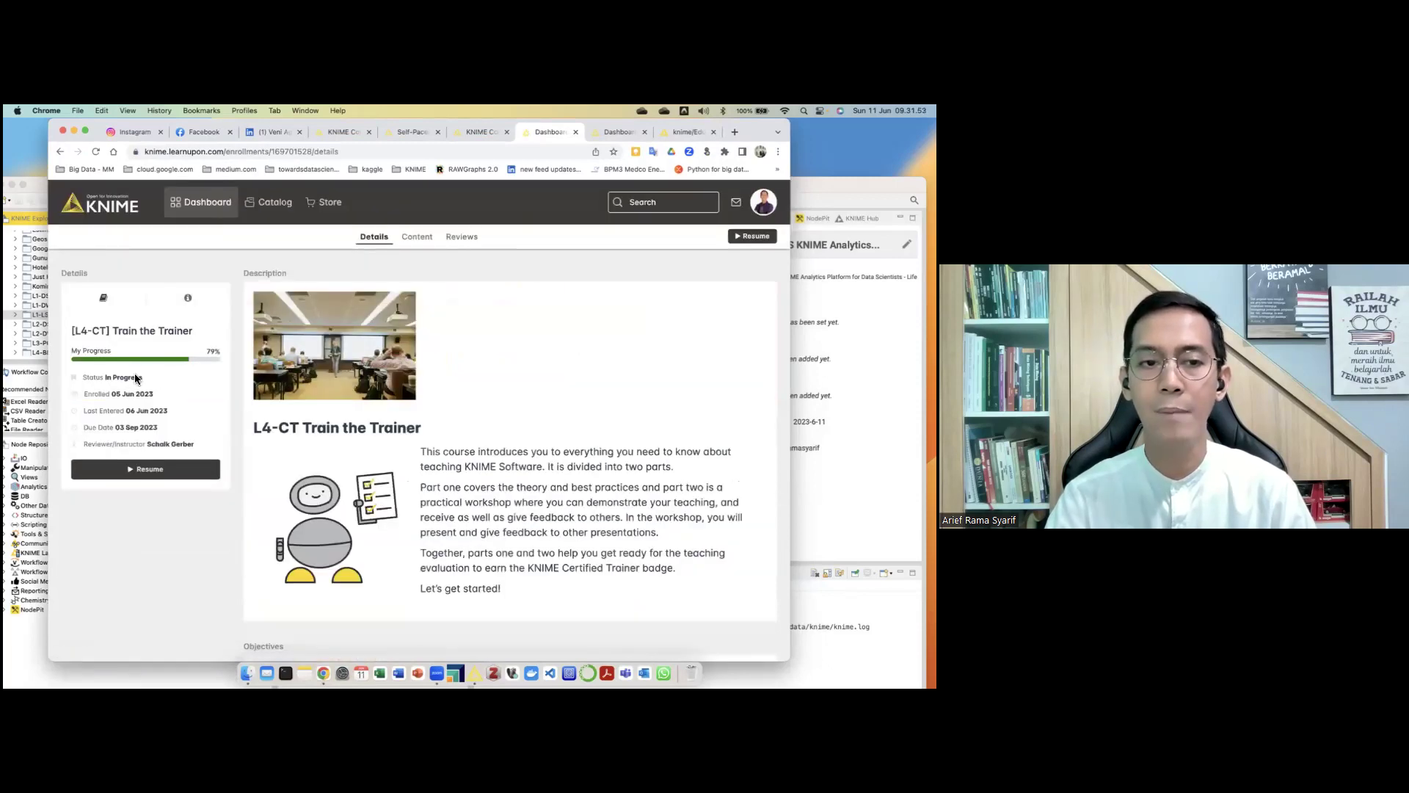
{"action": "left_click", "coordinate": [146, 469]}
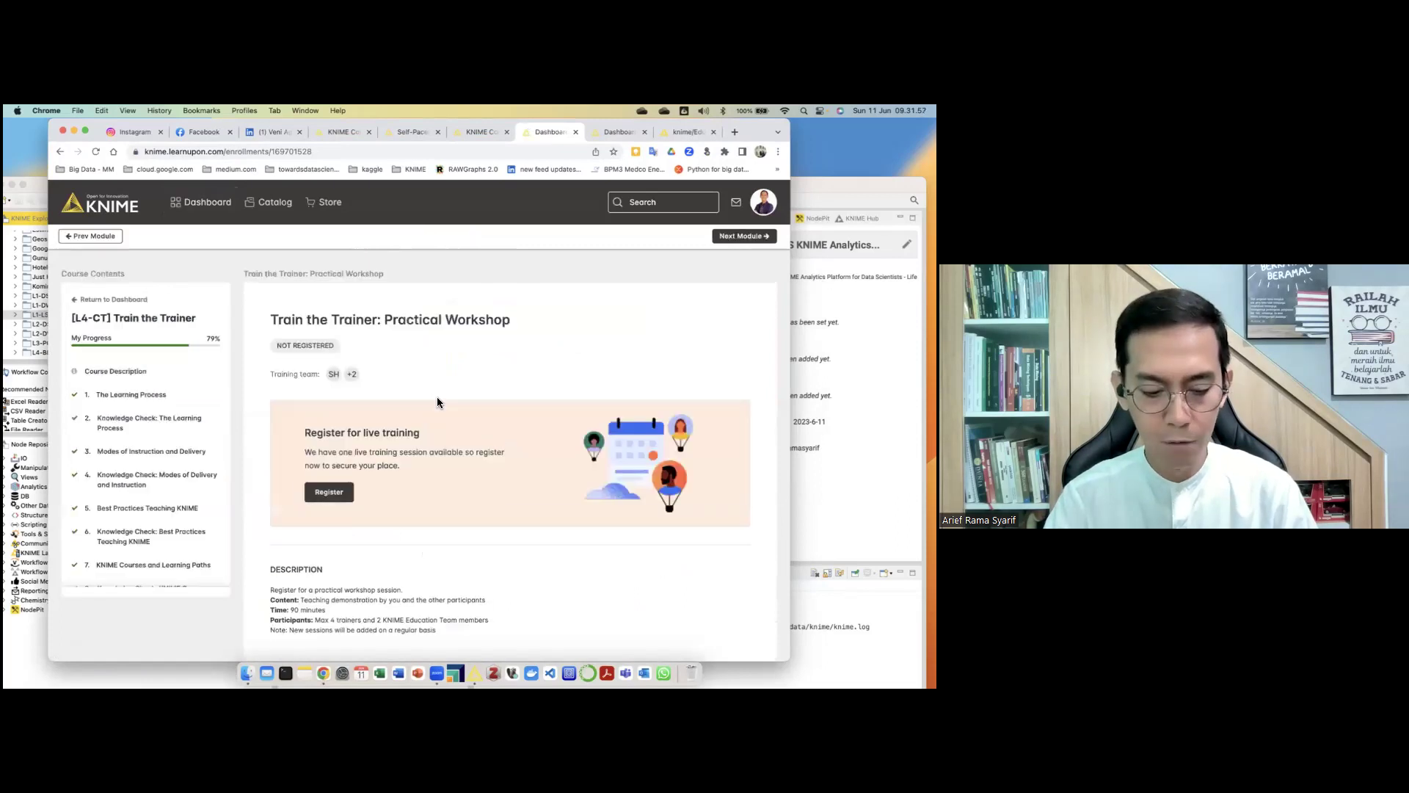
{"action": "left_click", "coordinate": [131, 404]}
{"action": "scroll", "coordinate": [443, 505], "scroll_direction": "down", "scroll_amount": 1}
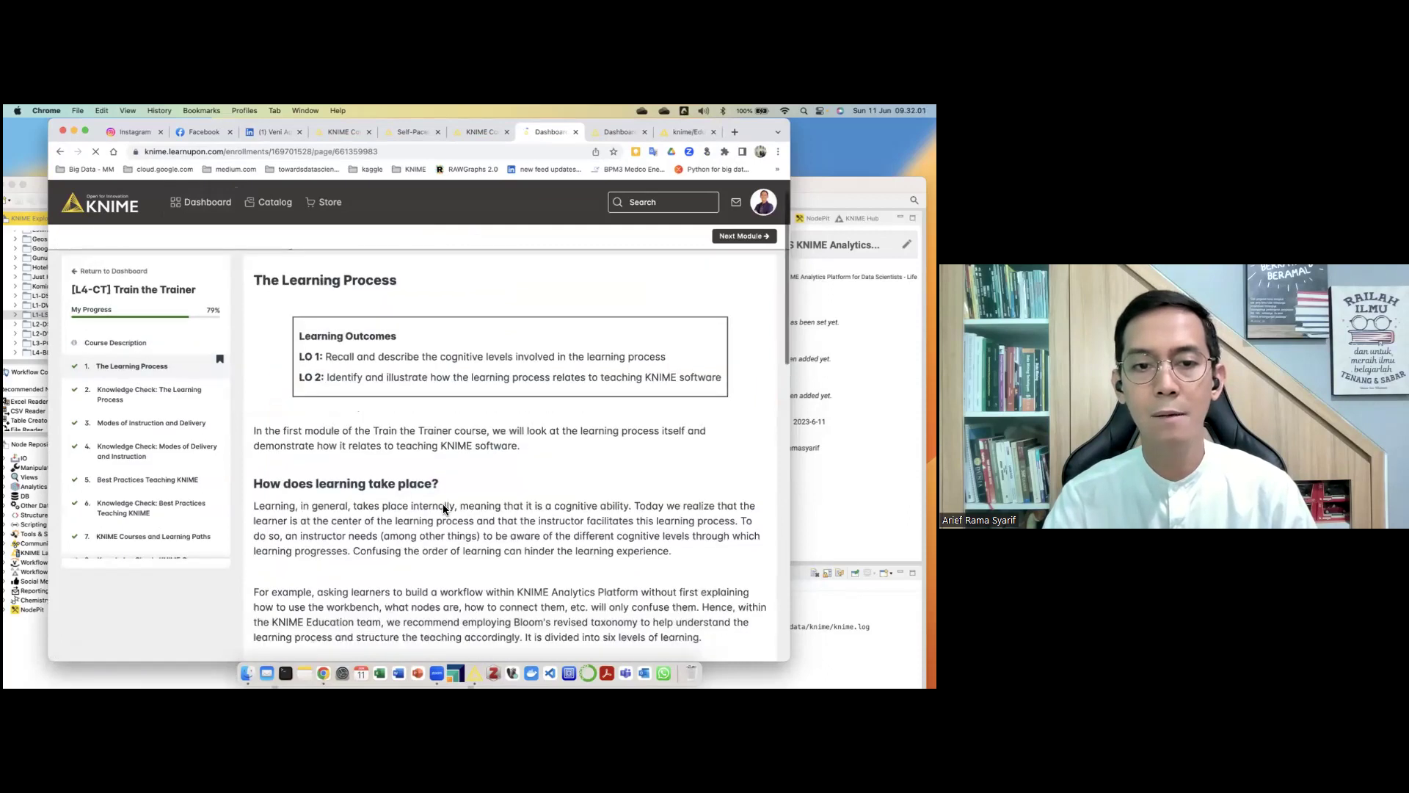
Examine the Bloom's taxonomy pyramid and the table relating the six cognitive levels to KNIME in The Learning Process module
{"action": "scroll", "coordinate": [443, 504], "scroll_direction": "down", "scroll_amount": 10}
{"action": "scroll", "coordinate": [442, 504], "scroll_direction": "up", "scroll_amount": 2}
{"action": "scroll", "coordinate": [443, 503], "scroll_direction": "up", "scroll_amount": 4}
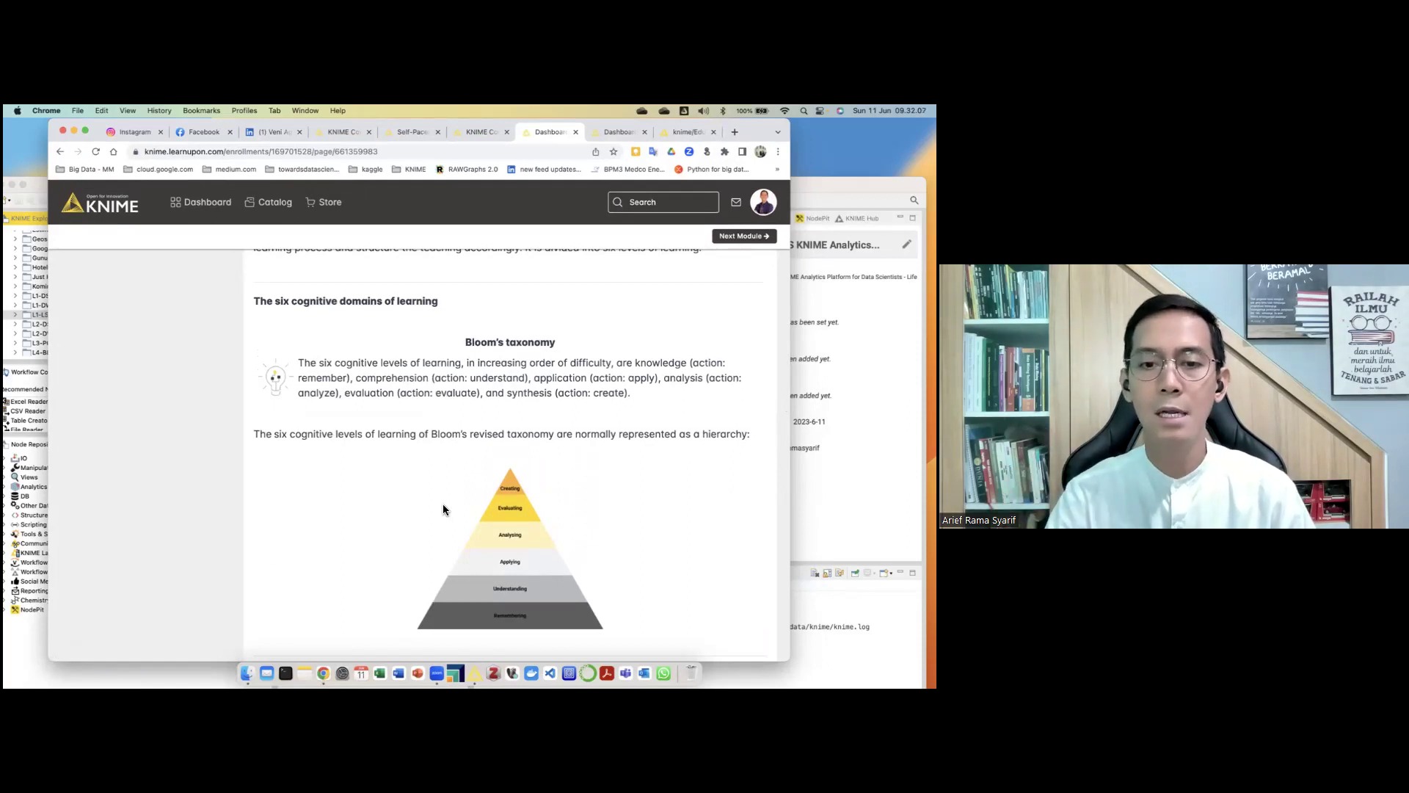
{"action": "scroll", "coordinate": [526, 509], "scroll_direction": "down", "scroll_amount": 2}
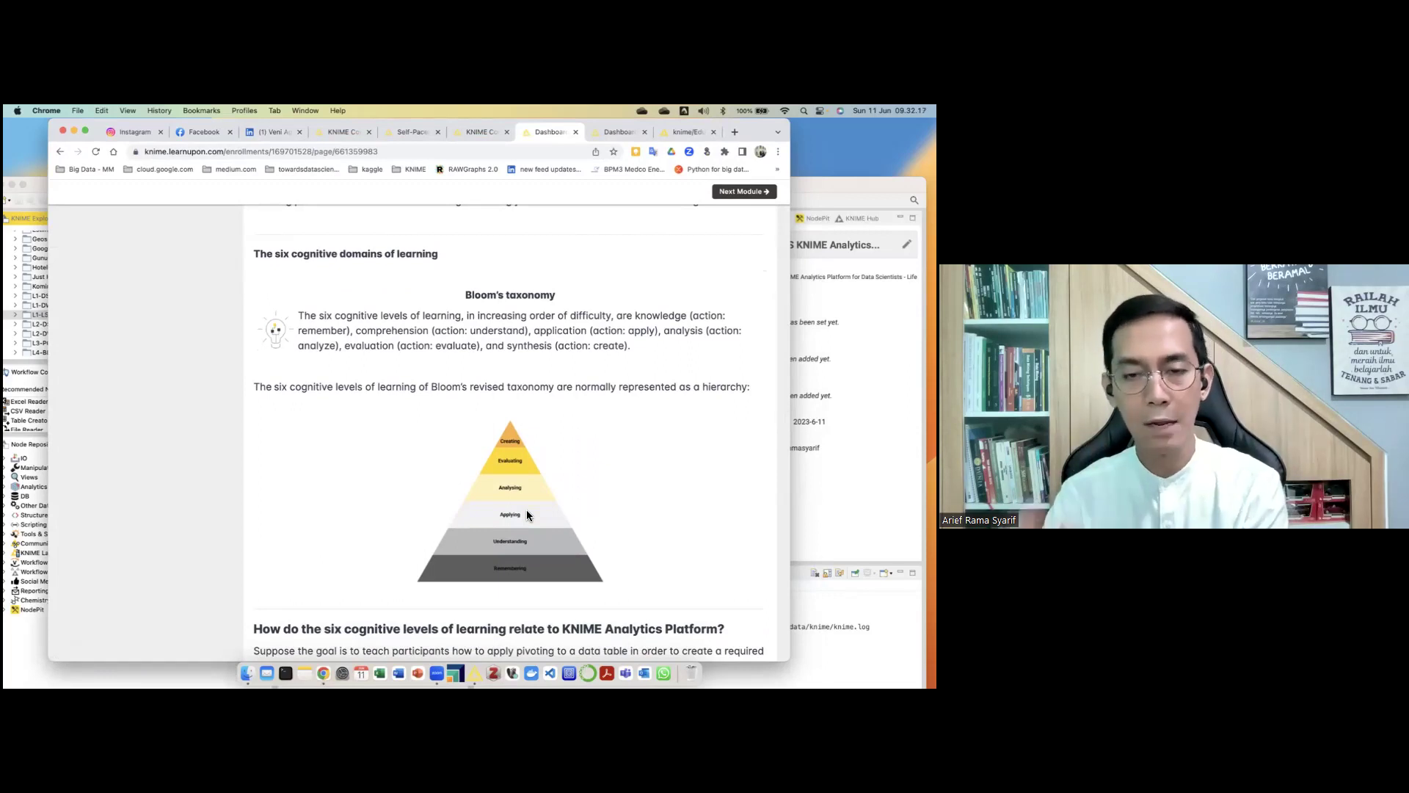
{"action": "scroll", "coordinate": [523, 508], "scroll_direction": "down", "scroll_amount": 5}
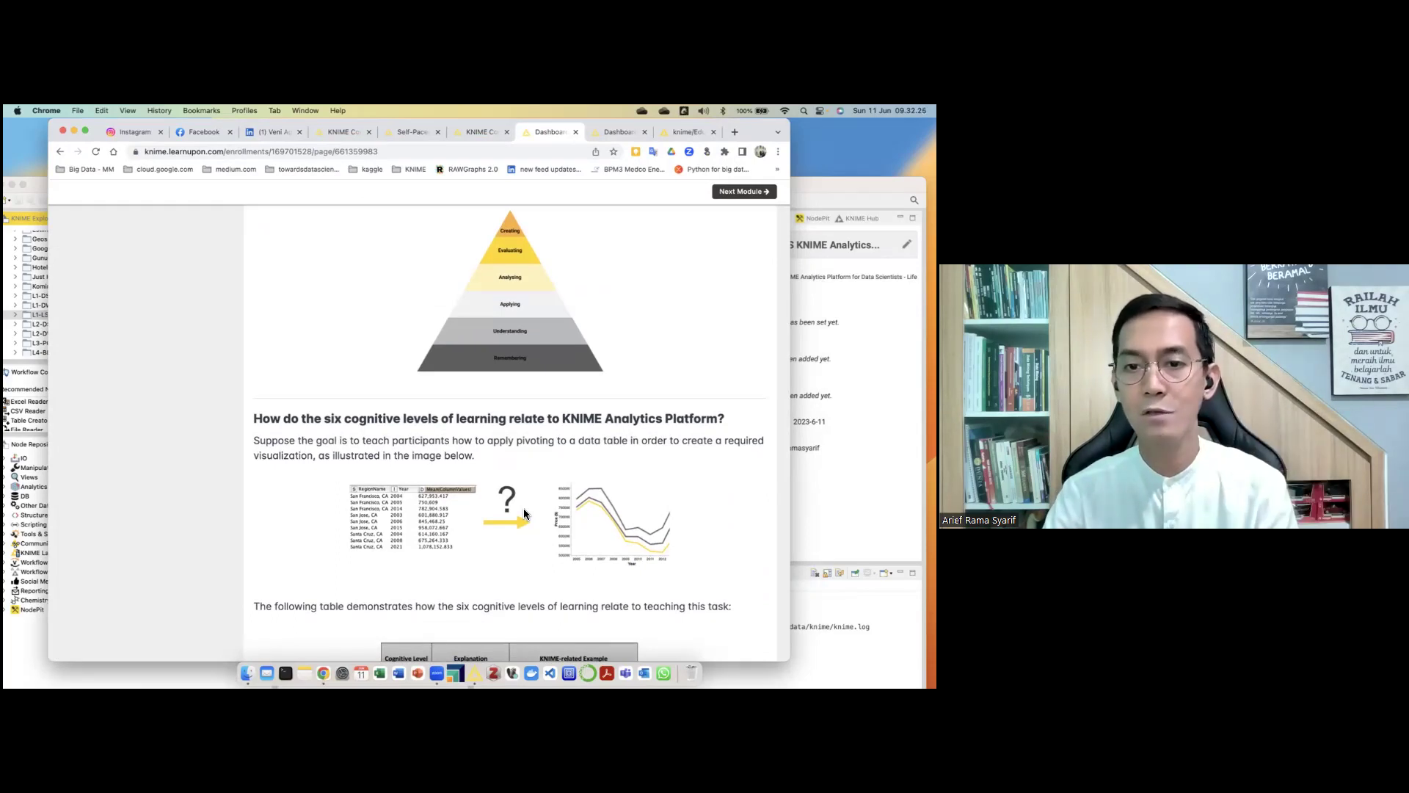
{"action": "scroll", "coordinate": [522, 508], "scroll_direction": "down", "scroll_amount": 8}
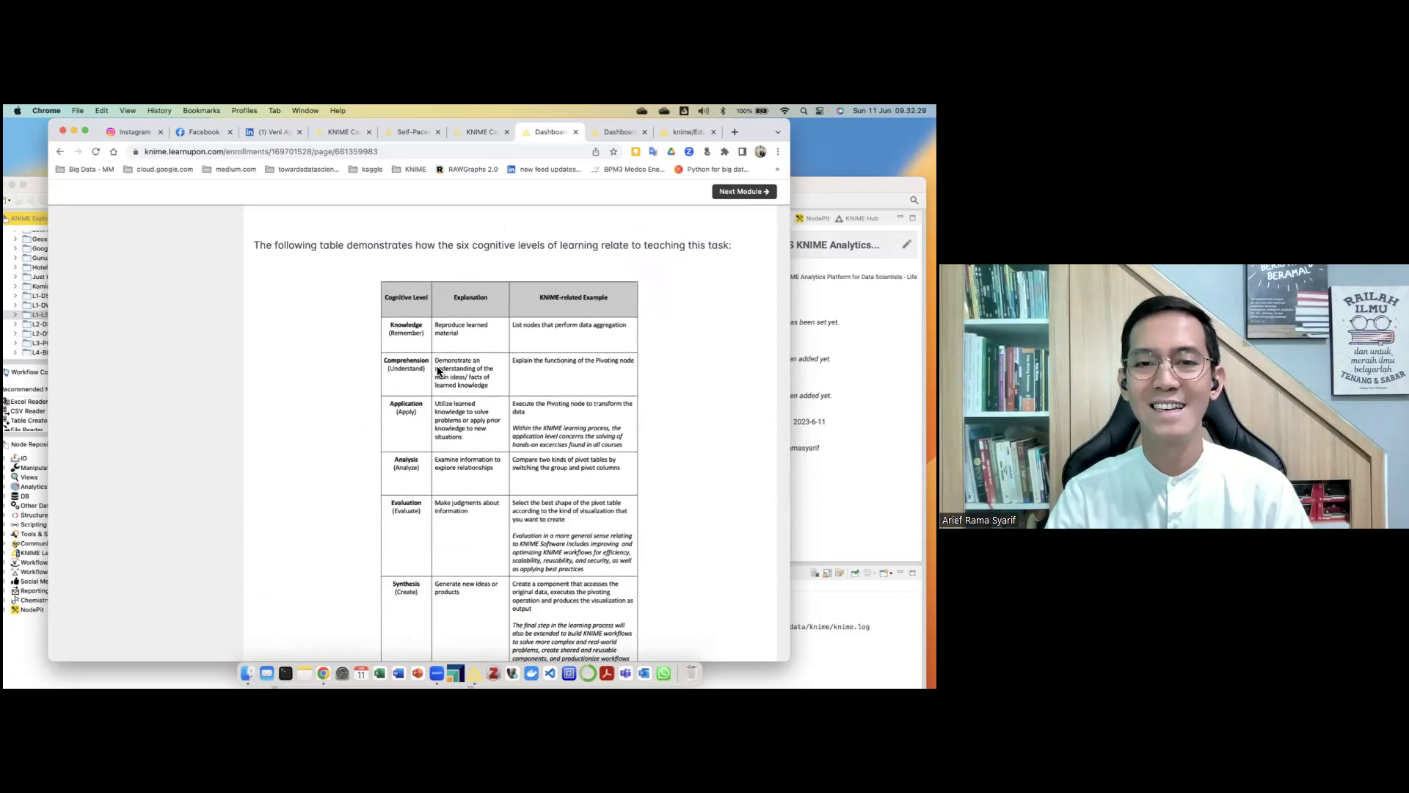
{"action": "scroll", "coordinate": [341, 393], "scroll_direction": "up", "scroll_amount": 8}
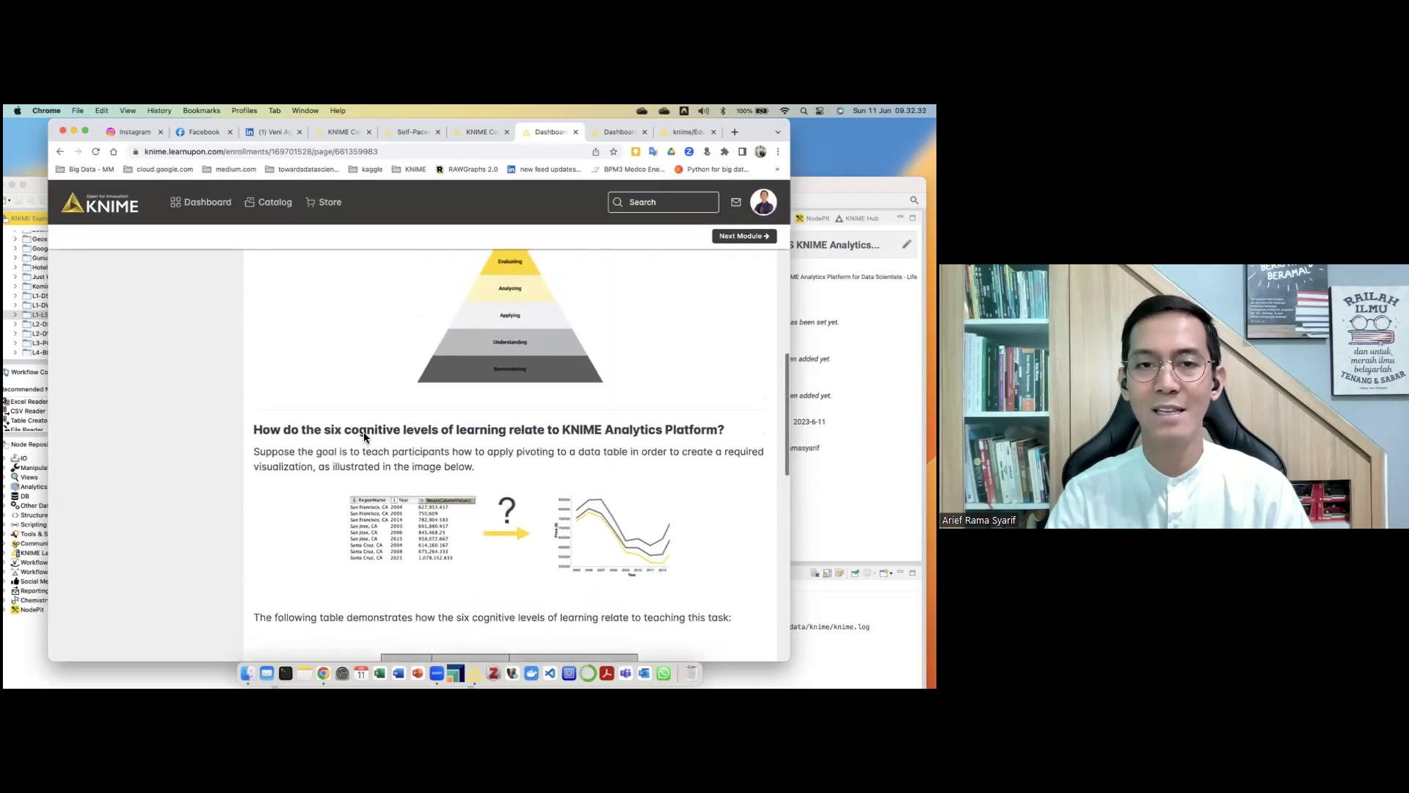
{"action": "scroll", "coordinate": [451, 381], "scroll_direction": "up", "scroll_amount": 3}
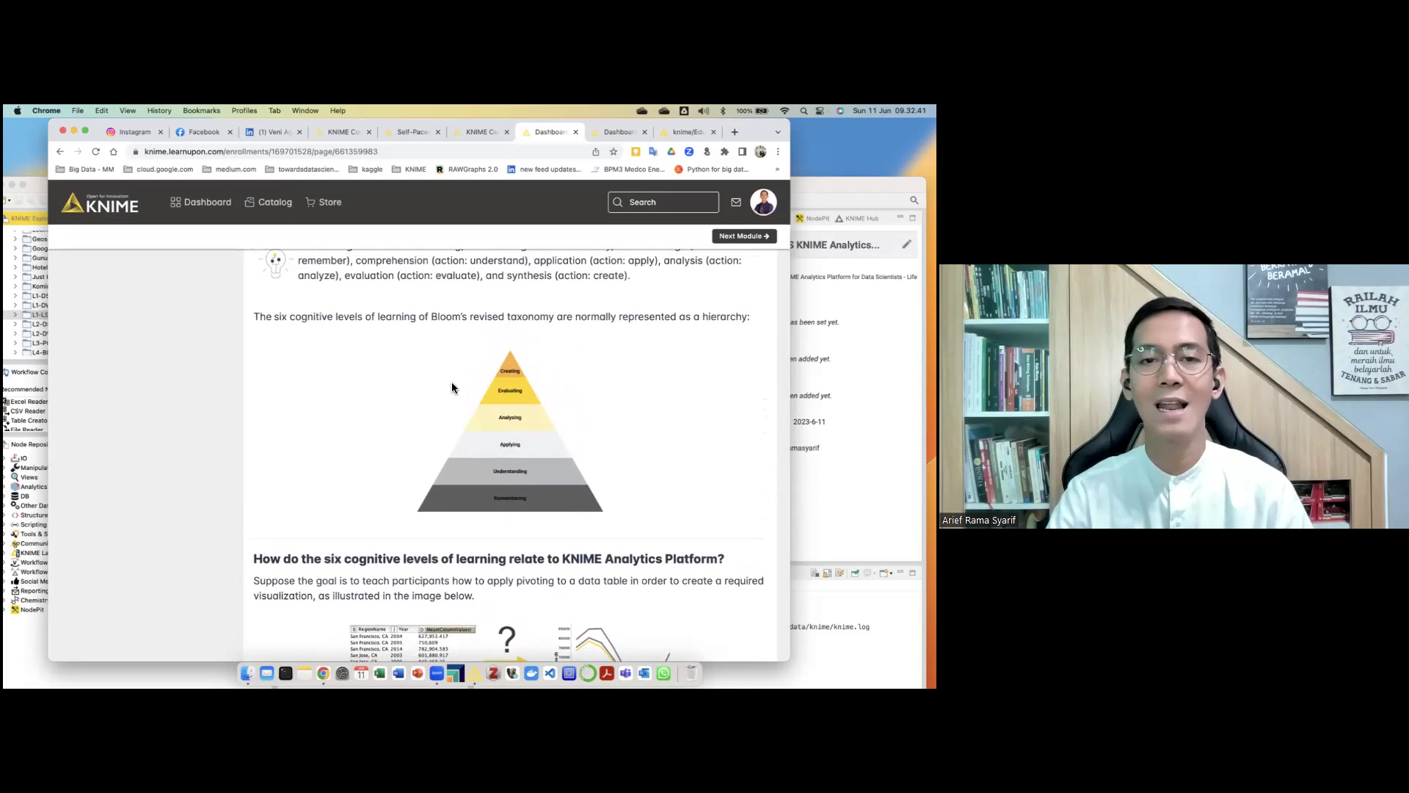
{"action": "scroll", "coordinate": [486, 444], "scroll_direction": "down", "scroll_amount": 1}
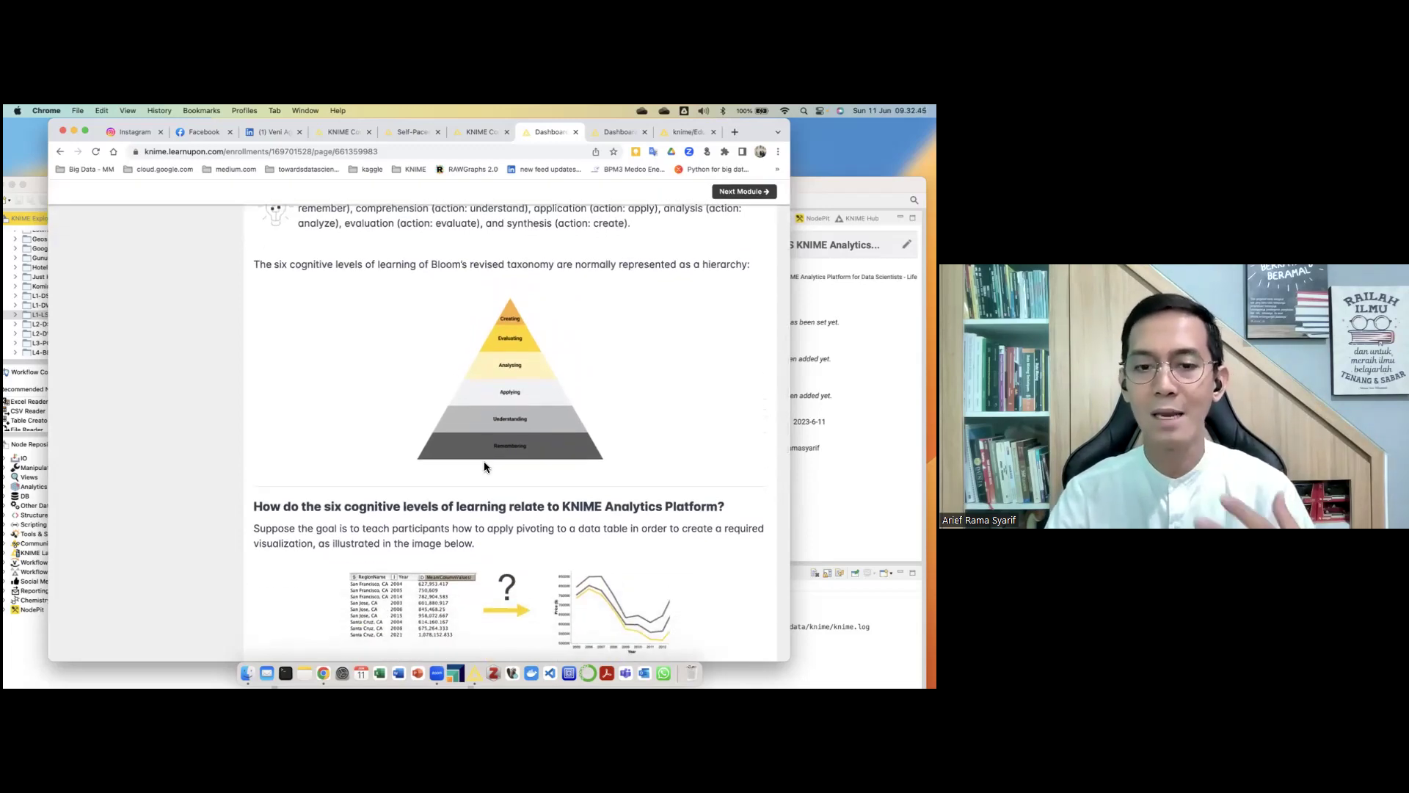
{"action": "scroll", "coordinate": [486, 459], "scroll_direction": "down", "scroll_amount": 2}
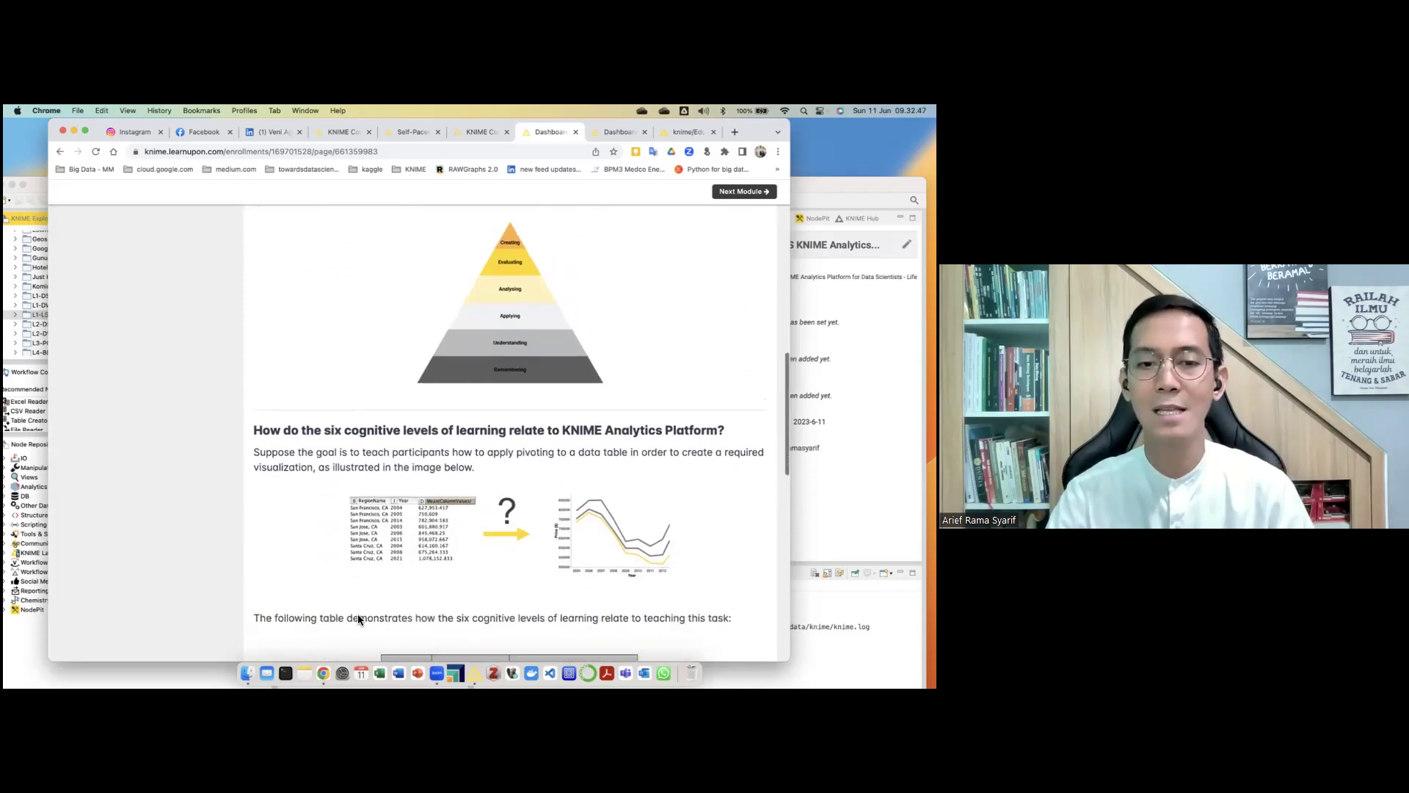
{"action": "scroll", "coordinate": [459, 377], "scroll_direction": "up", "scroll_amount": 5}
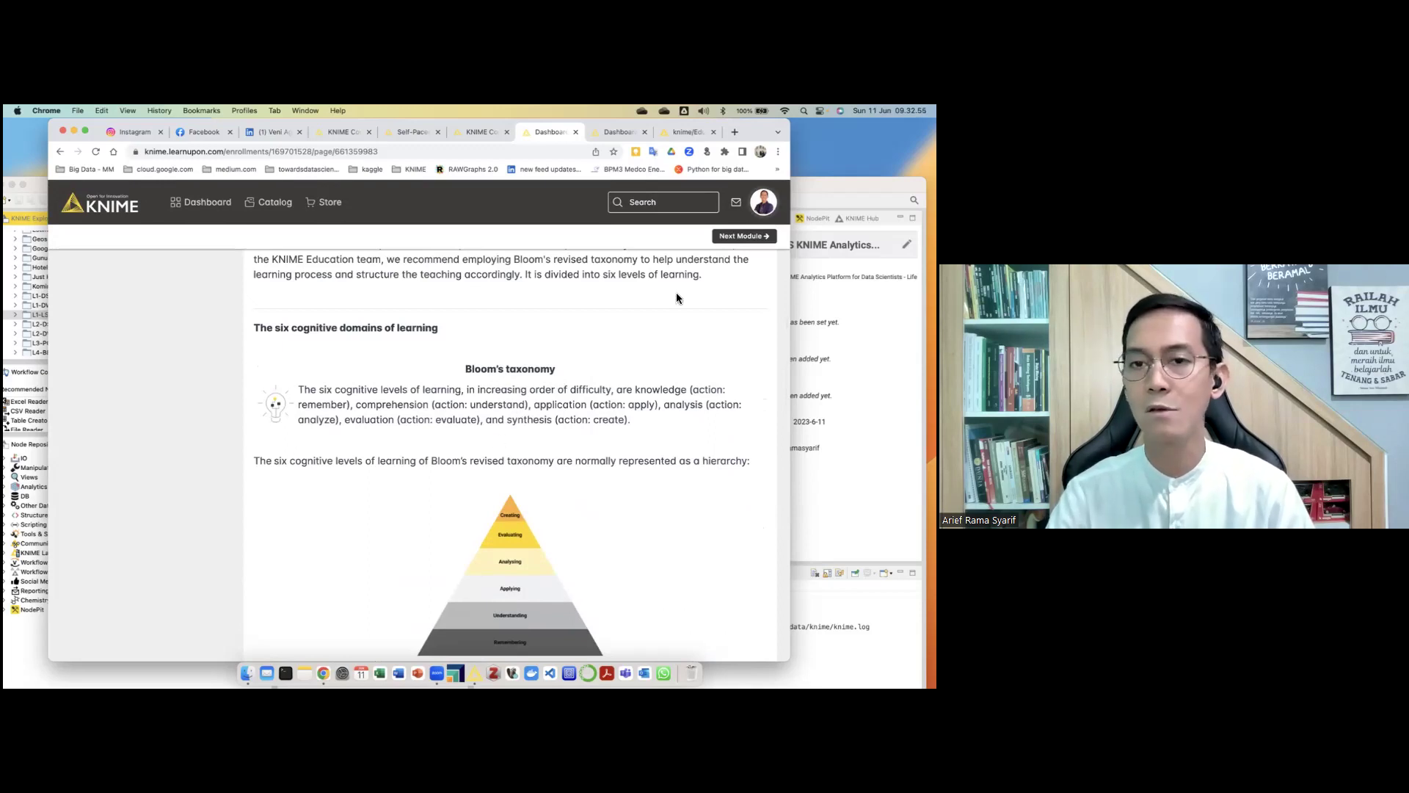
Reposition the browser window and review the Learning Paths by Persona on the KNIME Courses Overview page
{"action": "left_click_drag", "start_coordinate": [615, 138], "coordinate": [619, 151]}
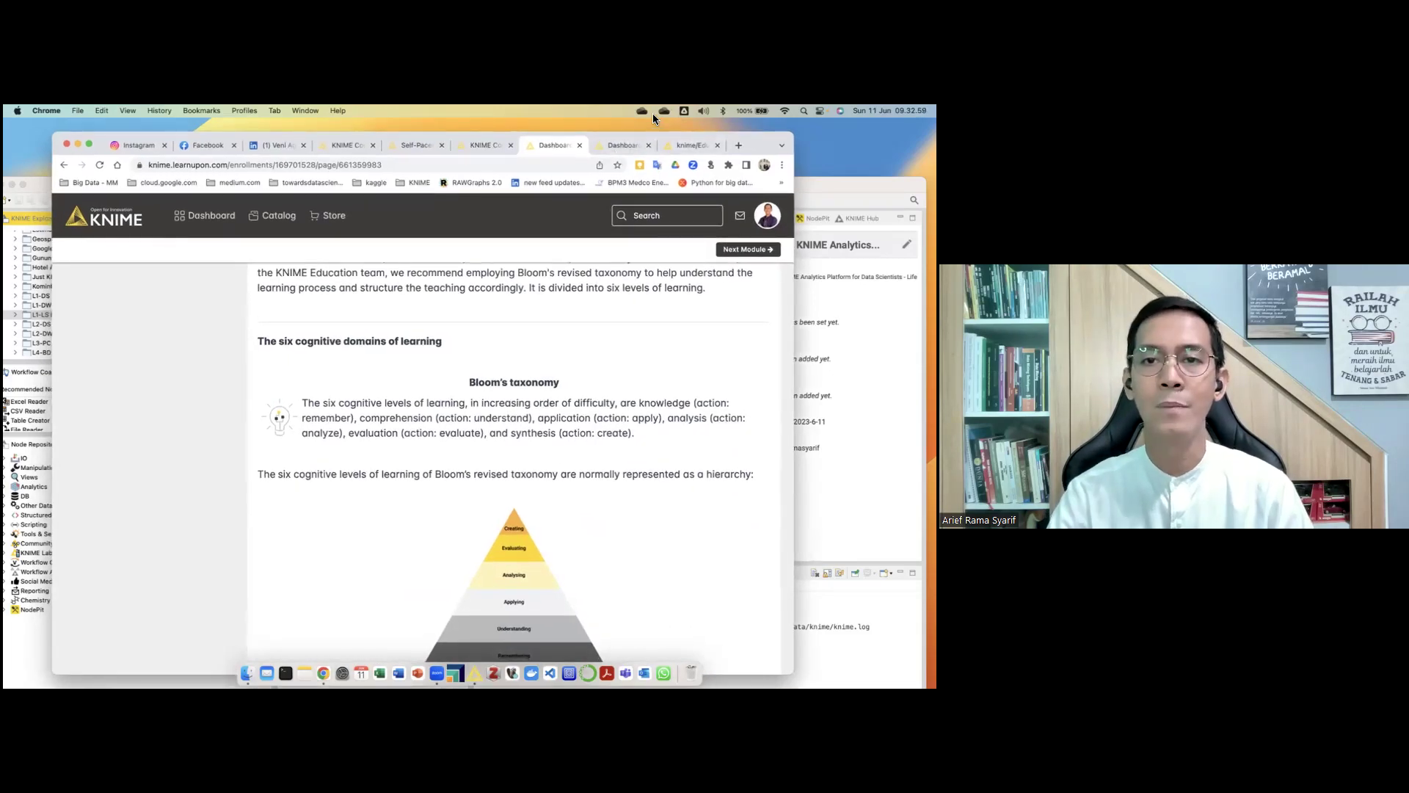
{"action": "left_click", "coordinate": [473, 147]}
{"action": "scroll", "coordinate": [552, 498], "scroll_direction": "up", "scroll_amount": 3}
{"action": "scroll", "coordinate": [552, 498], "scroll_direction": "up", "scroll_amount": 3}
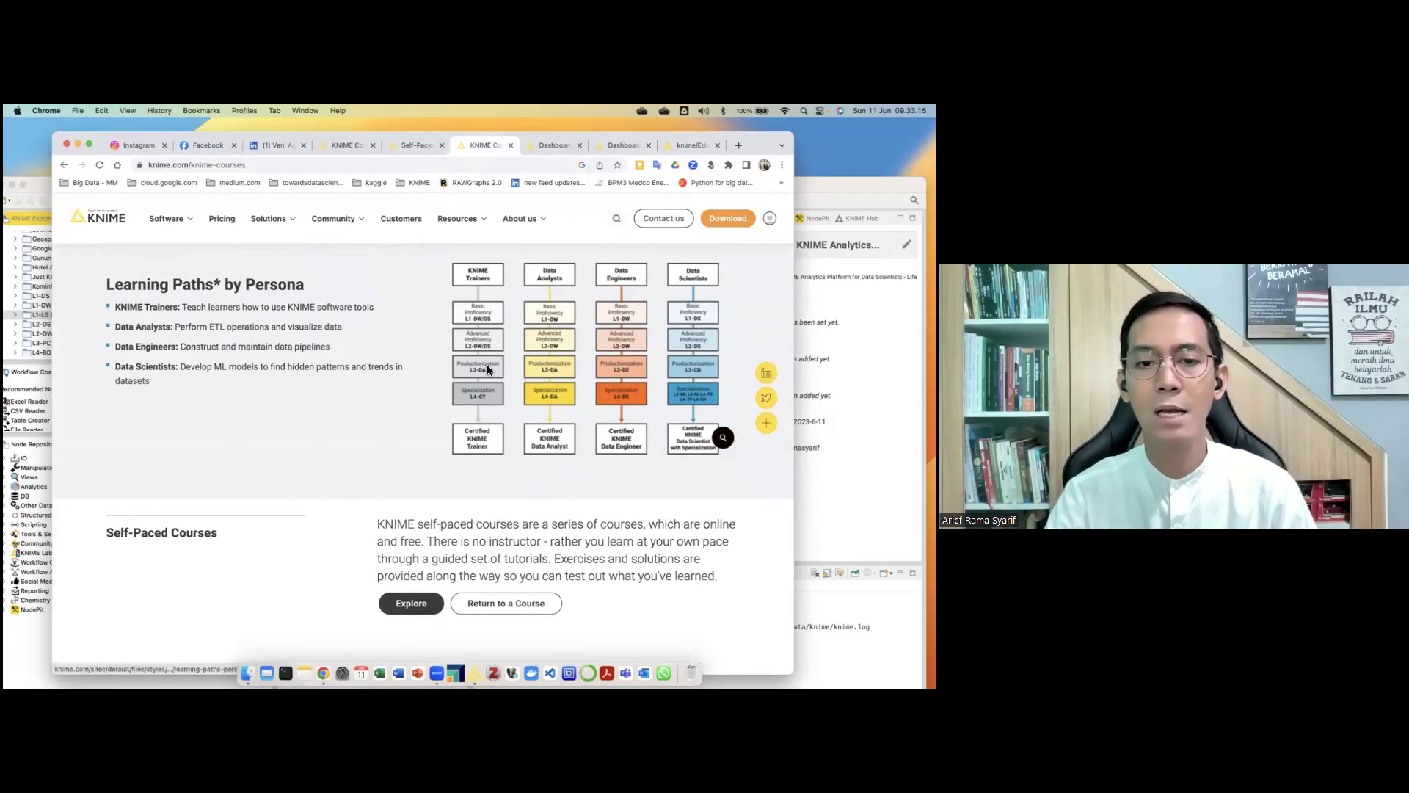
{"action": "scroll", "coordinate": [487, 369], "scroll_direction": "up", "scroll_amount": 8}
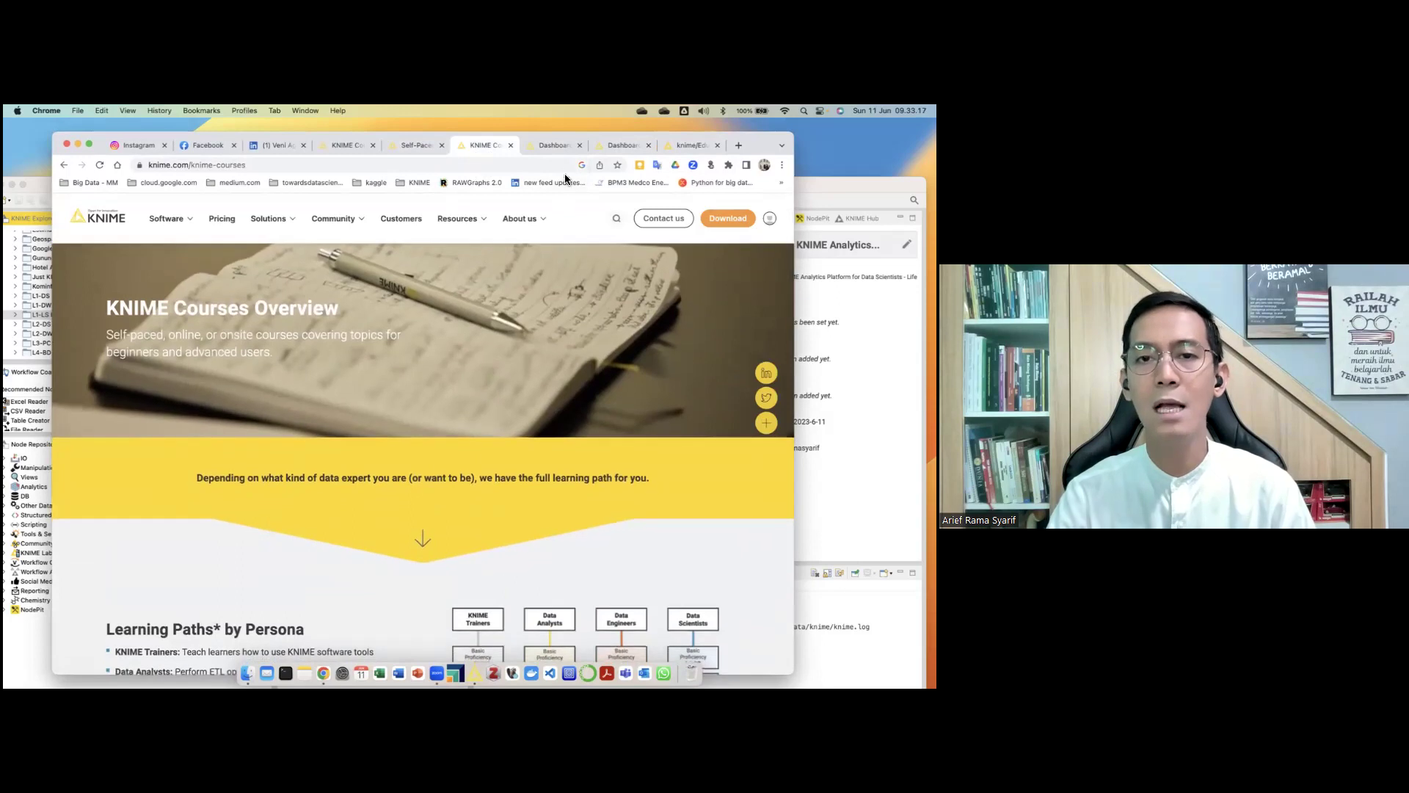
Switch back to the Train the Trainer module and return to the learning dashboard
{"action": "left_click", "coordinate": [571, 145]}
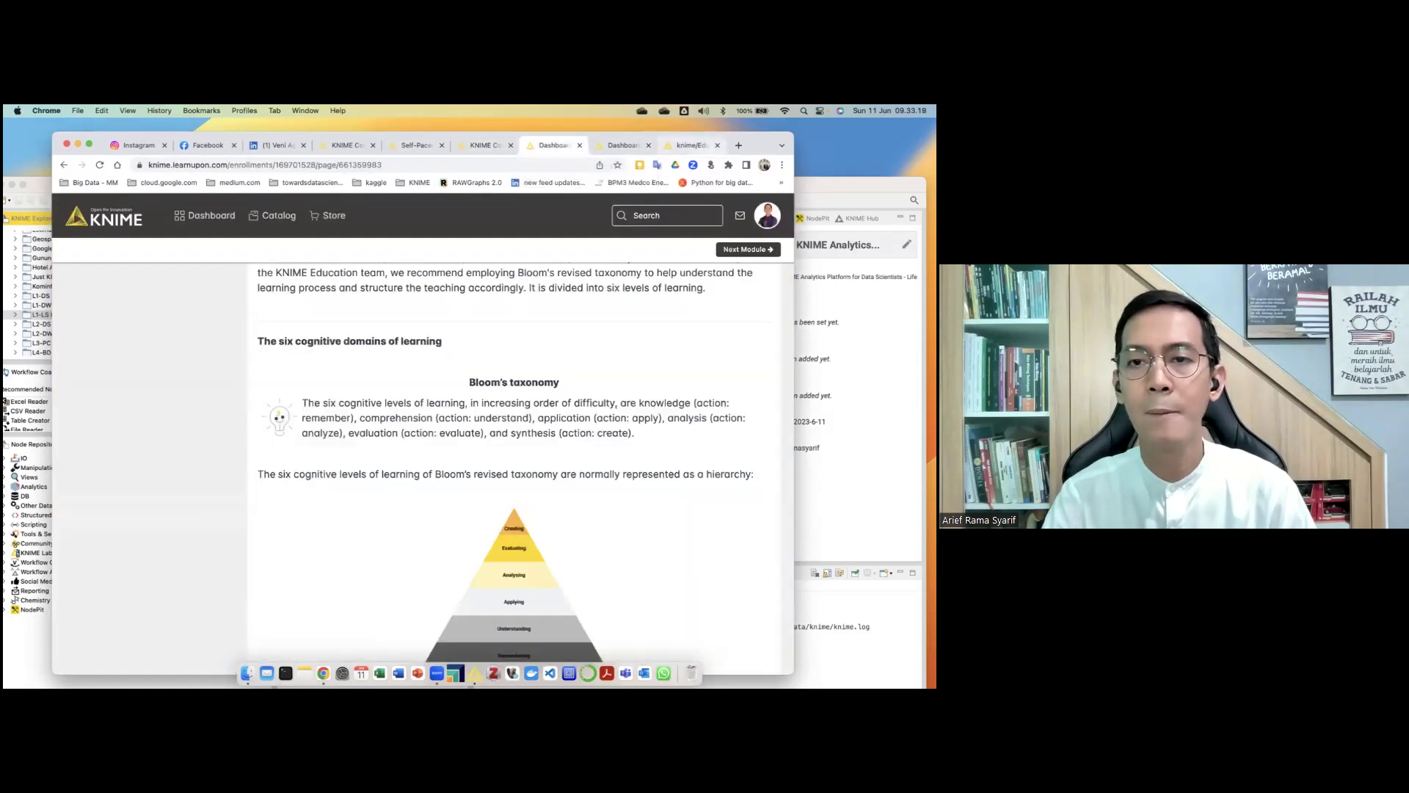
{"action": "scroll", "coordinate": [222, 279], "scroll_direction": "up", "scroll_amount": 8}
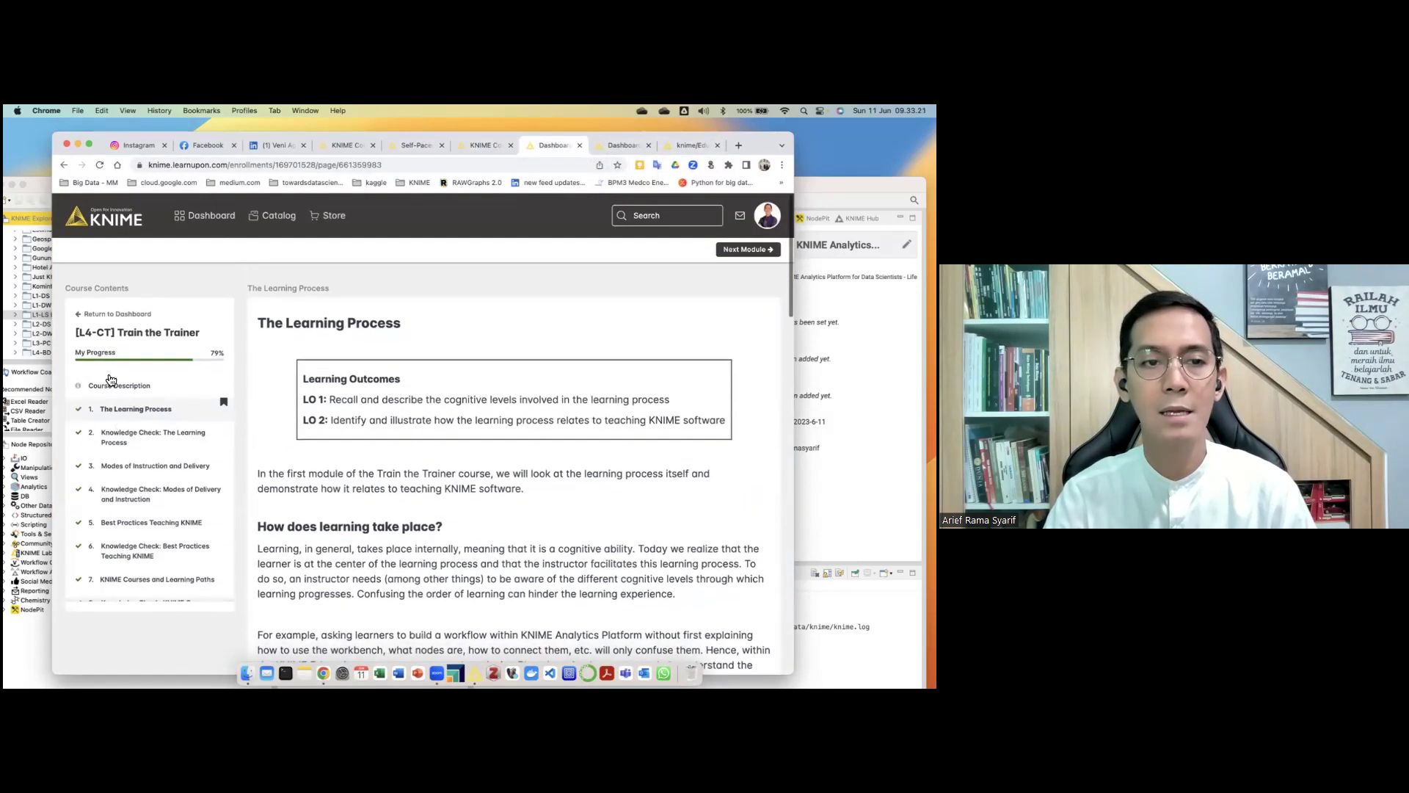
{"action": "left_click", "coordinate": [100, 315]}
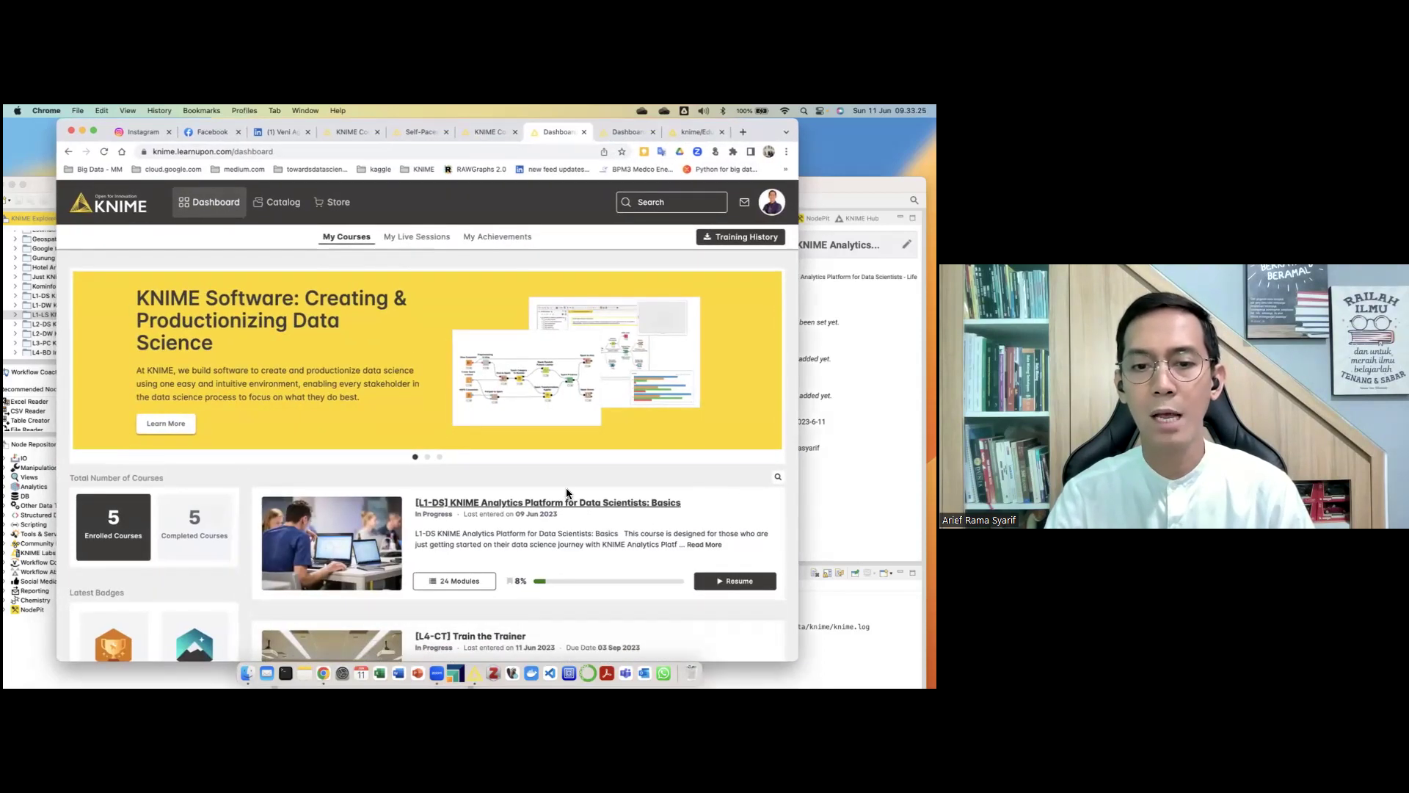
Open the Data Access module of the [L1-DS] Data Scientists: Basics course and review its content on reading files and reader nodes
{"action": "left_click", "coordinate": [455, 581]}
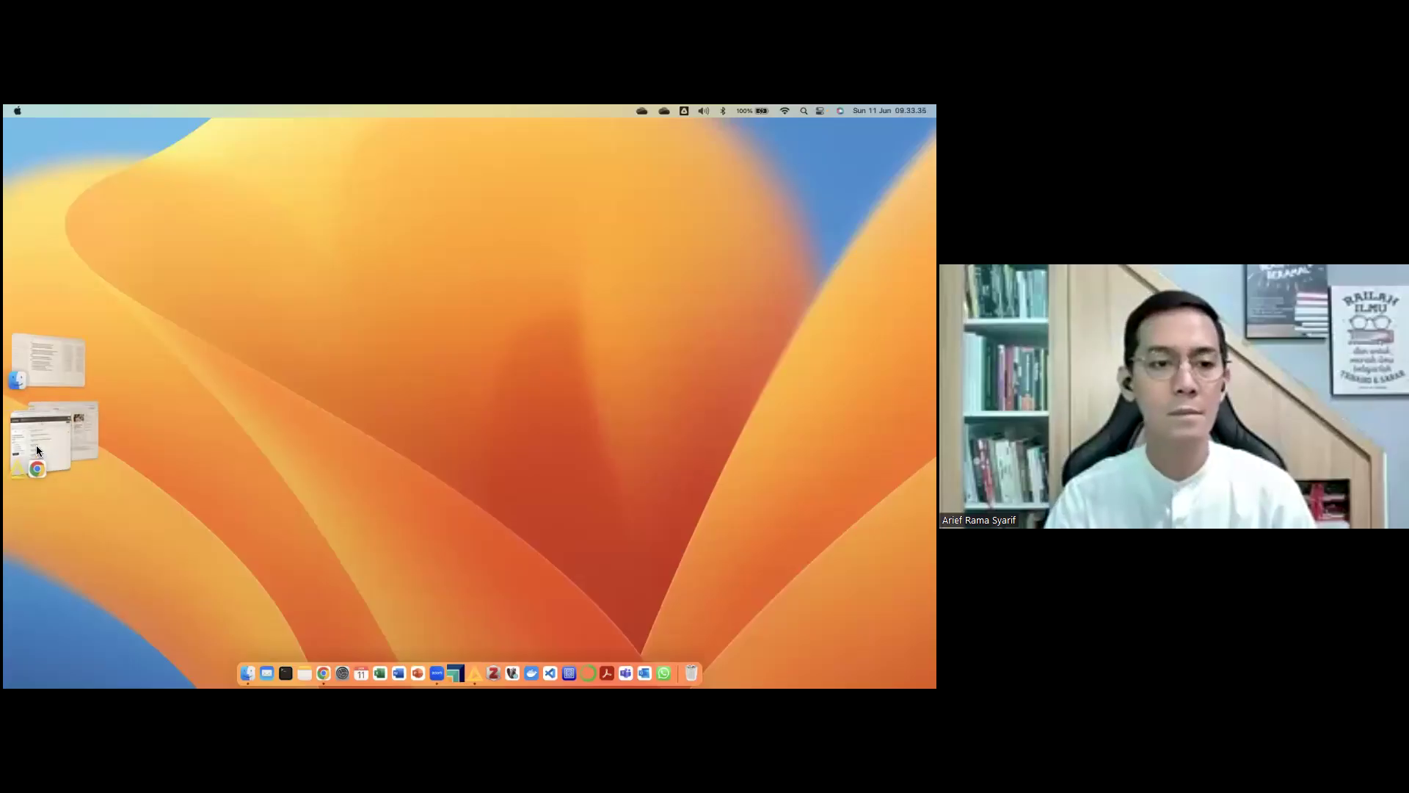
{"action": "left_click", "coordinate": [36, 451]}
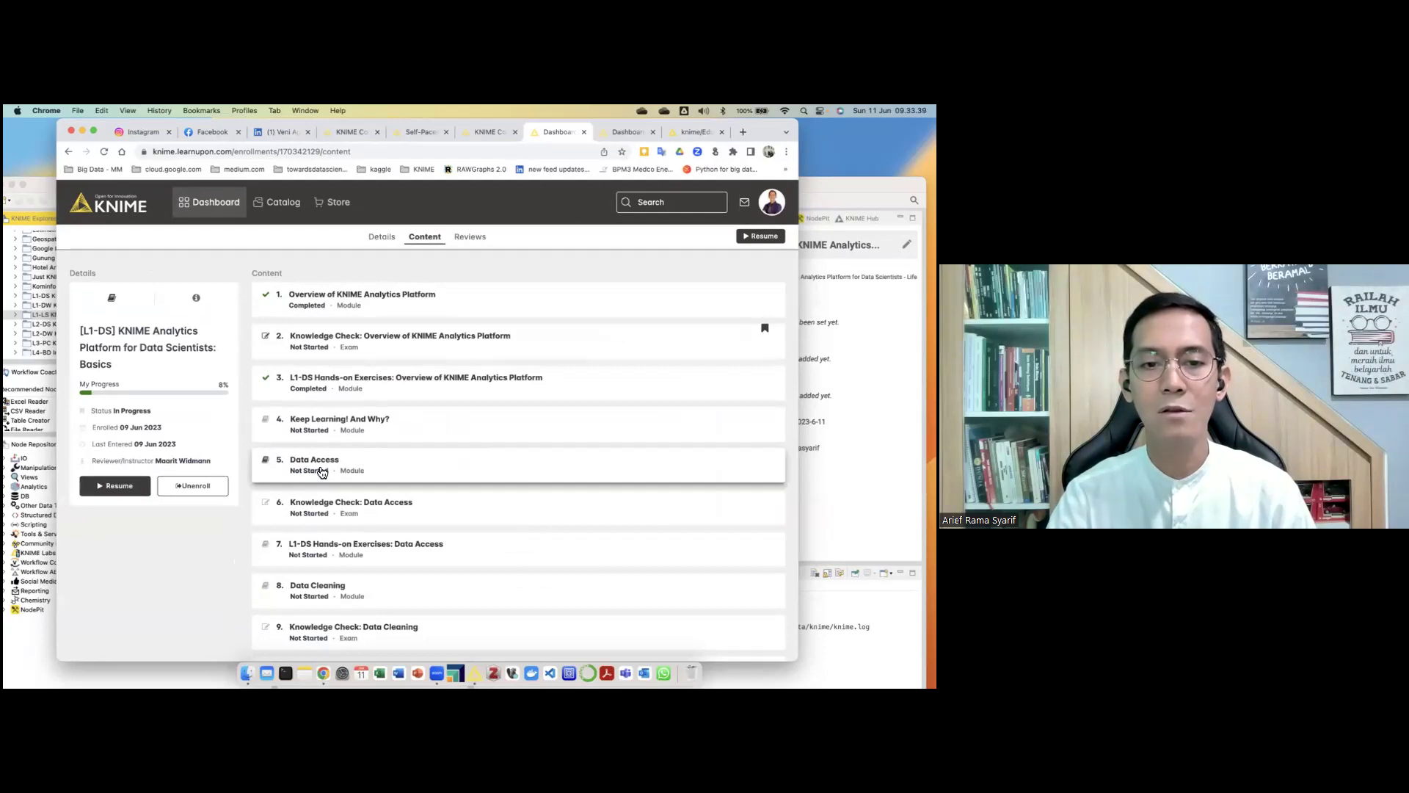
{"action": "left_click", "coordinate": [314, 463]}
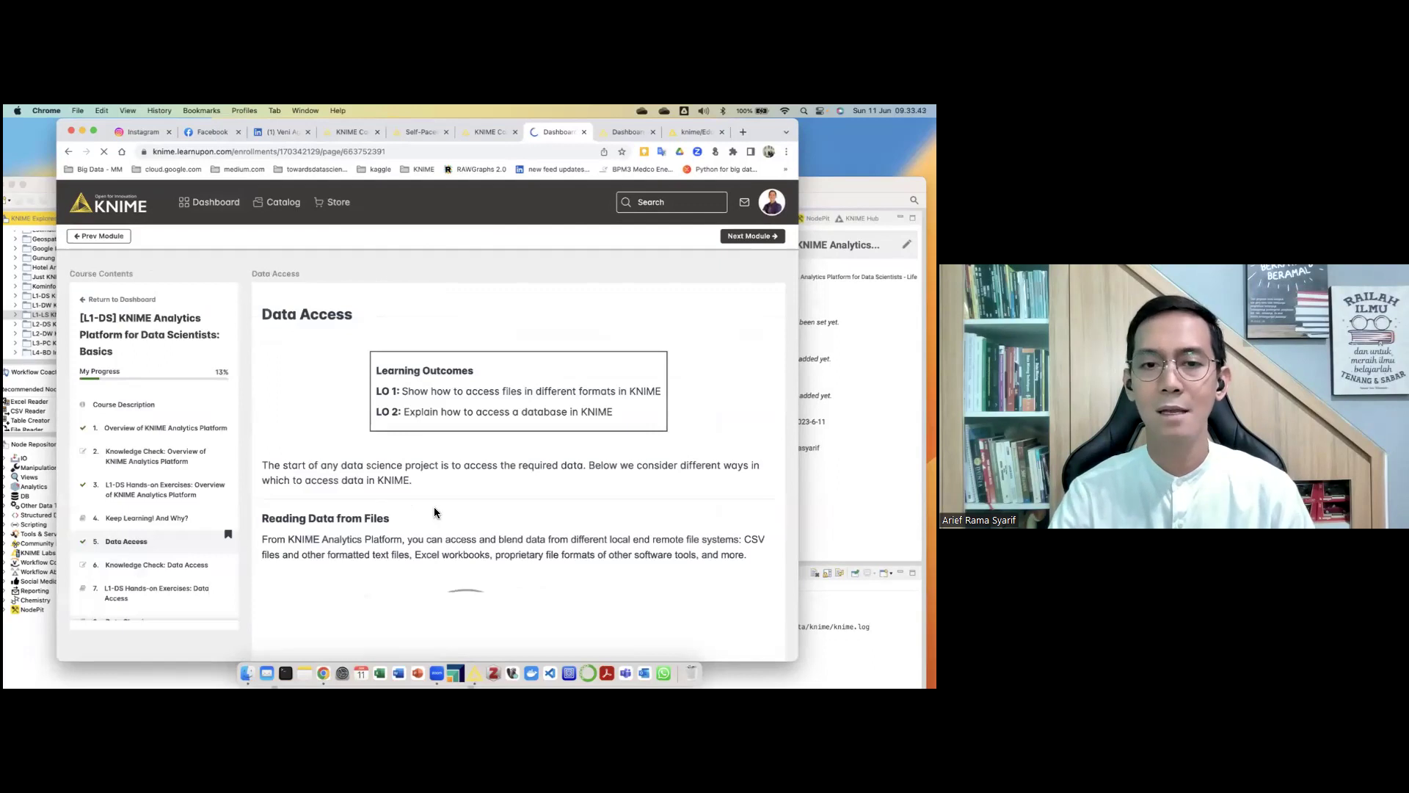
{"action": "scroll", "coordinate": [434, 506], "scroll_direction": "down", "scroll_amount": 3}
{"action": "scroll", "coordinate": [434, 506], "scroll_direction": "down", "scroll_amount": 6}
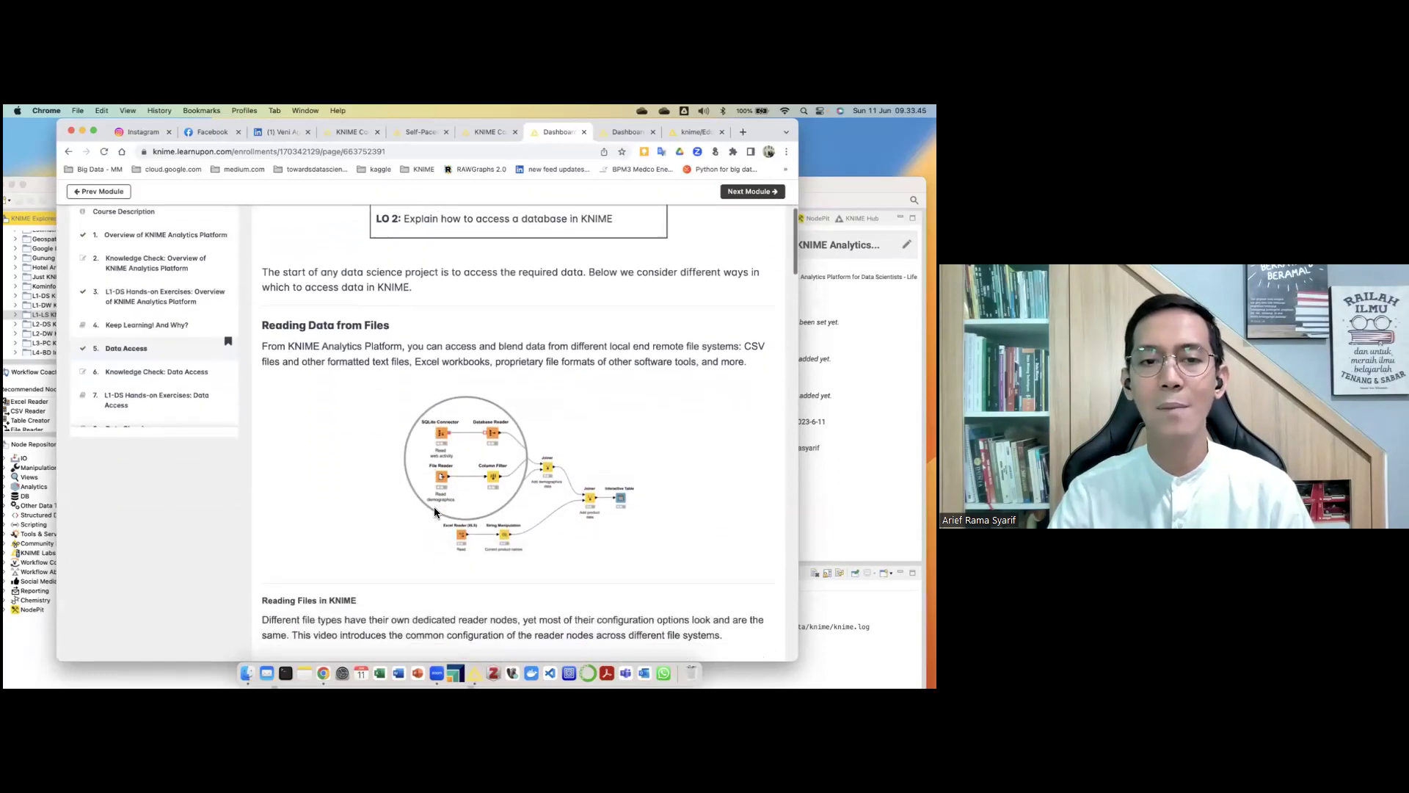
{"action": "scroll", "coordinate": [433, 507], "scroll_direction": "down", "scroll_amount": 6}
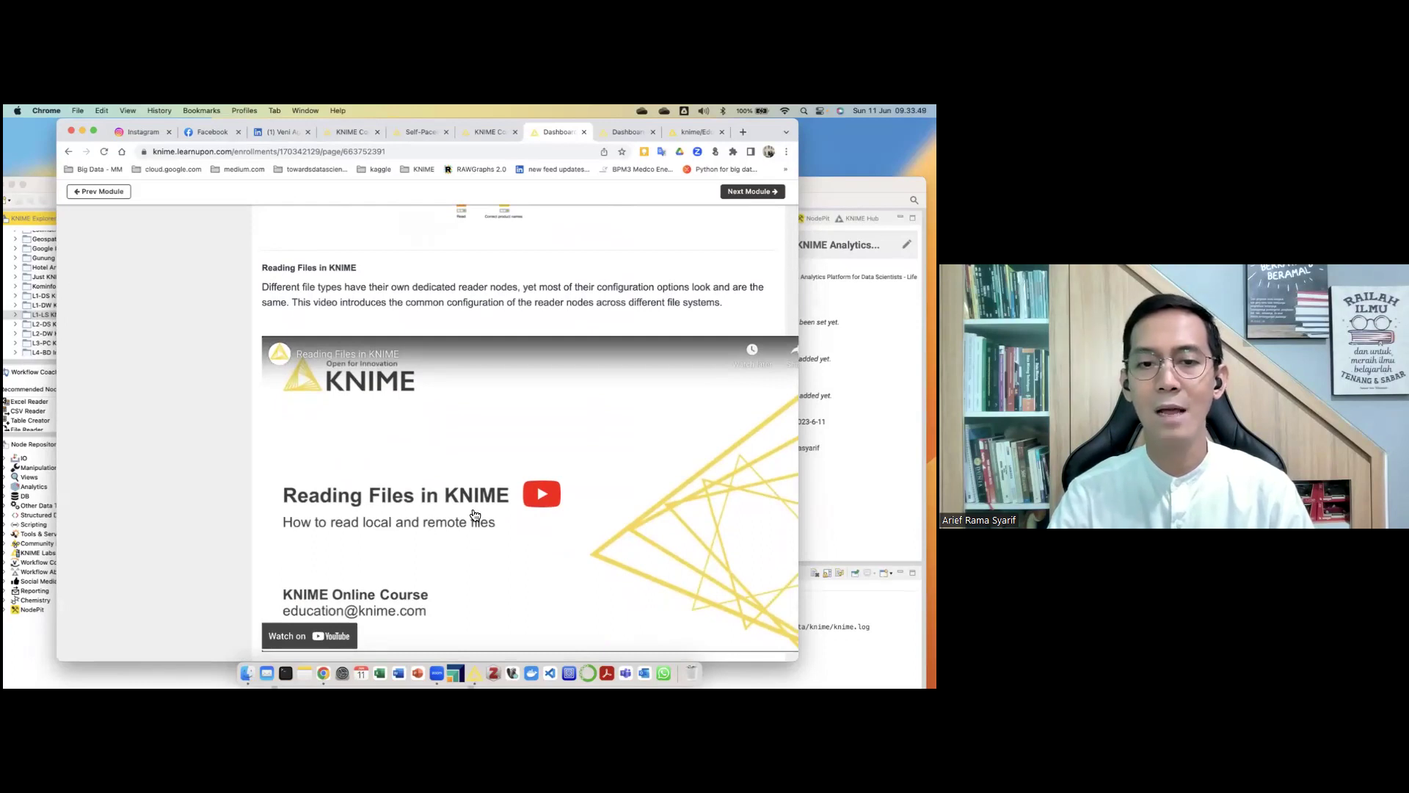
{"action": "scroll", "coordinate": [463, 476], "scroll_direction": "down", "scroll_amount": 9}
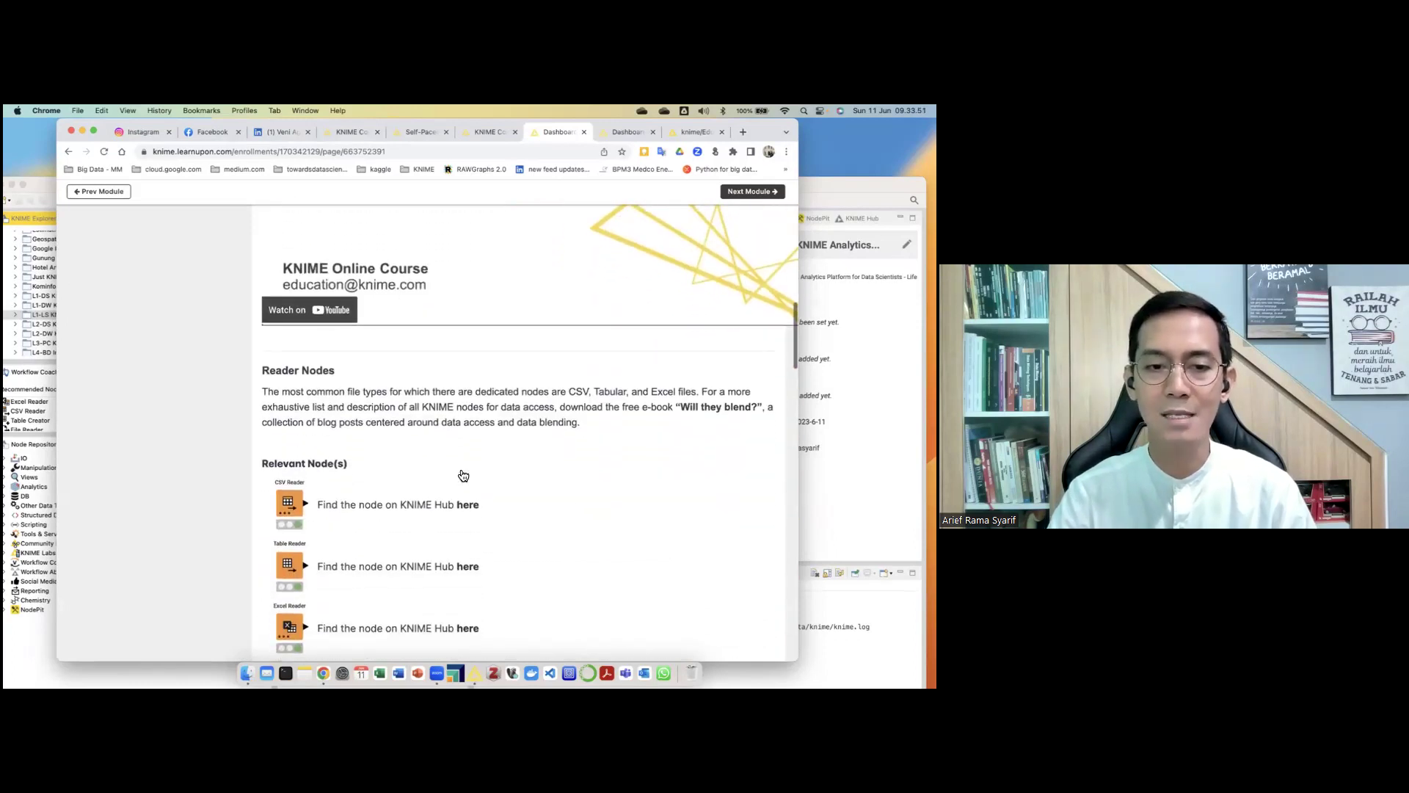
Bring the KNIME Analytics Platform window to the front and reposition it
{"action": "left_click", "coordinate": [33, 311]}
{"action": "left_click_drag", "start_coordinate": [264, 190], "coordinate": [302, 146]}
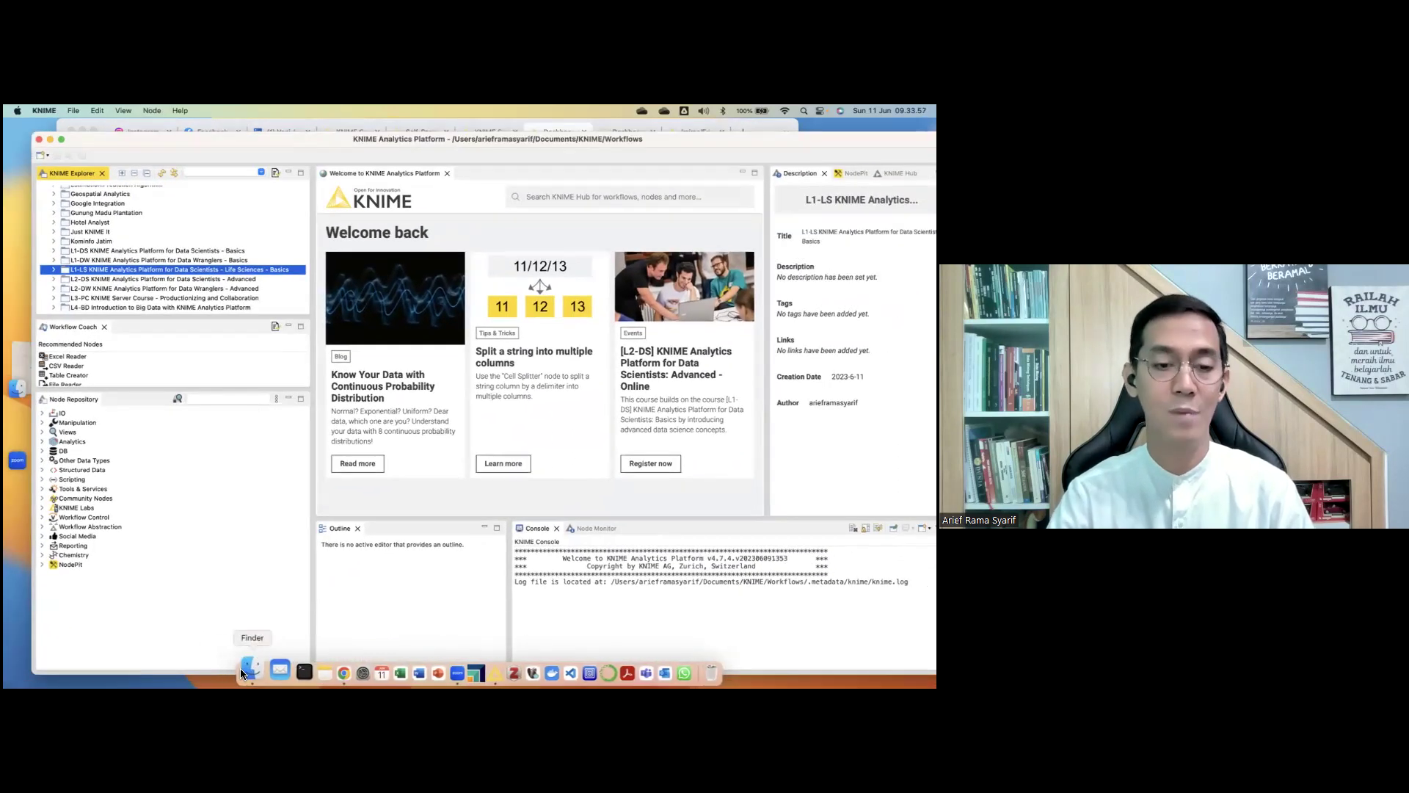
Switch to Finder, open the Dataset folder inside Documents > KNIME, and select RFM_Analysist.xlsx
{"action": "left_click", "coordinate": [249, 672]}
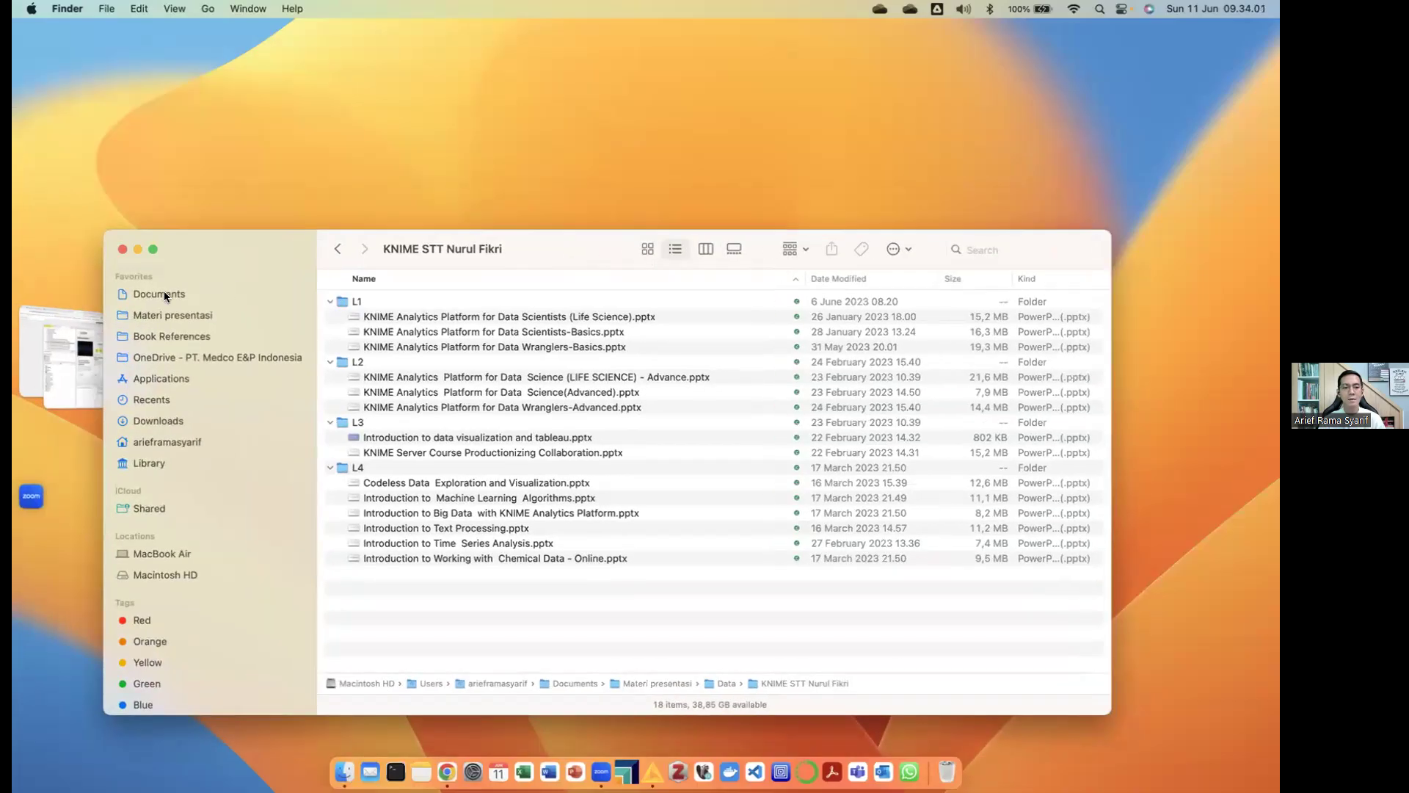
{"action": "left_click", "coordinate": [164, 293]}
{"action": "left_click", "coordinate": [373, 424]}
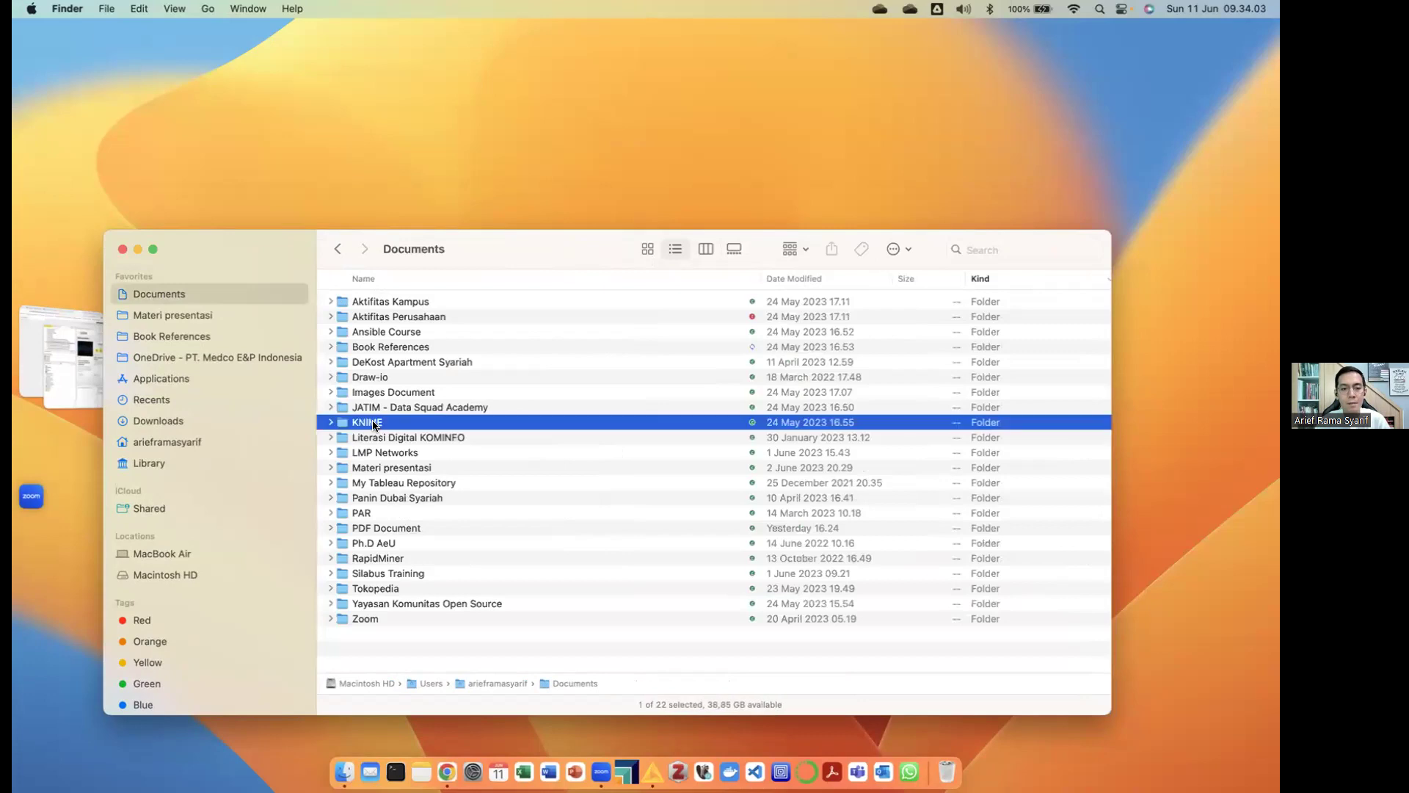
{"action": "double_click", "coordinate": [373, 424]}
{"action": "left_click", "coordinate": [393, 316]}
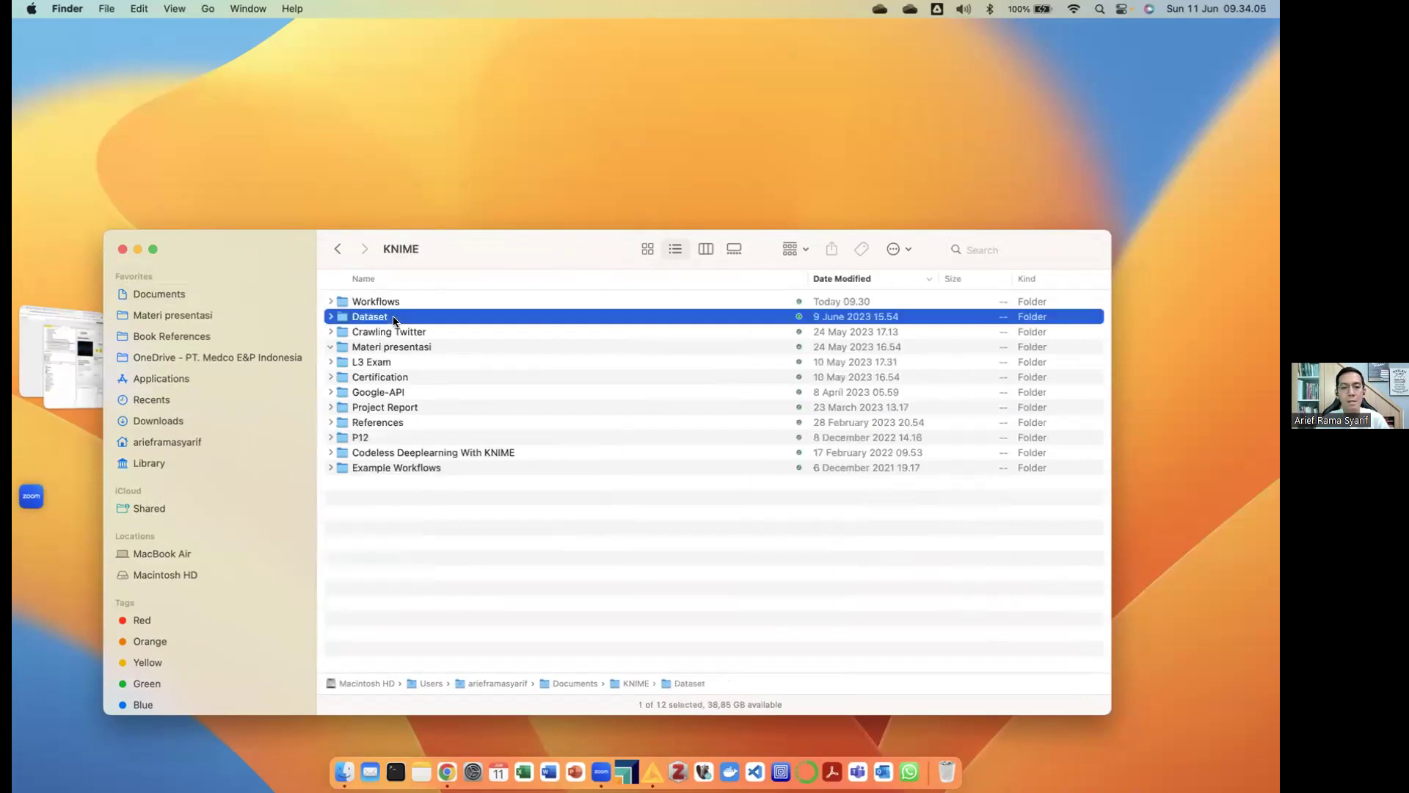
{"action": "double_click", "coordinate": [393, 316]}
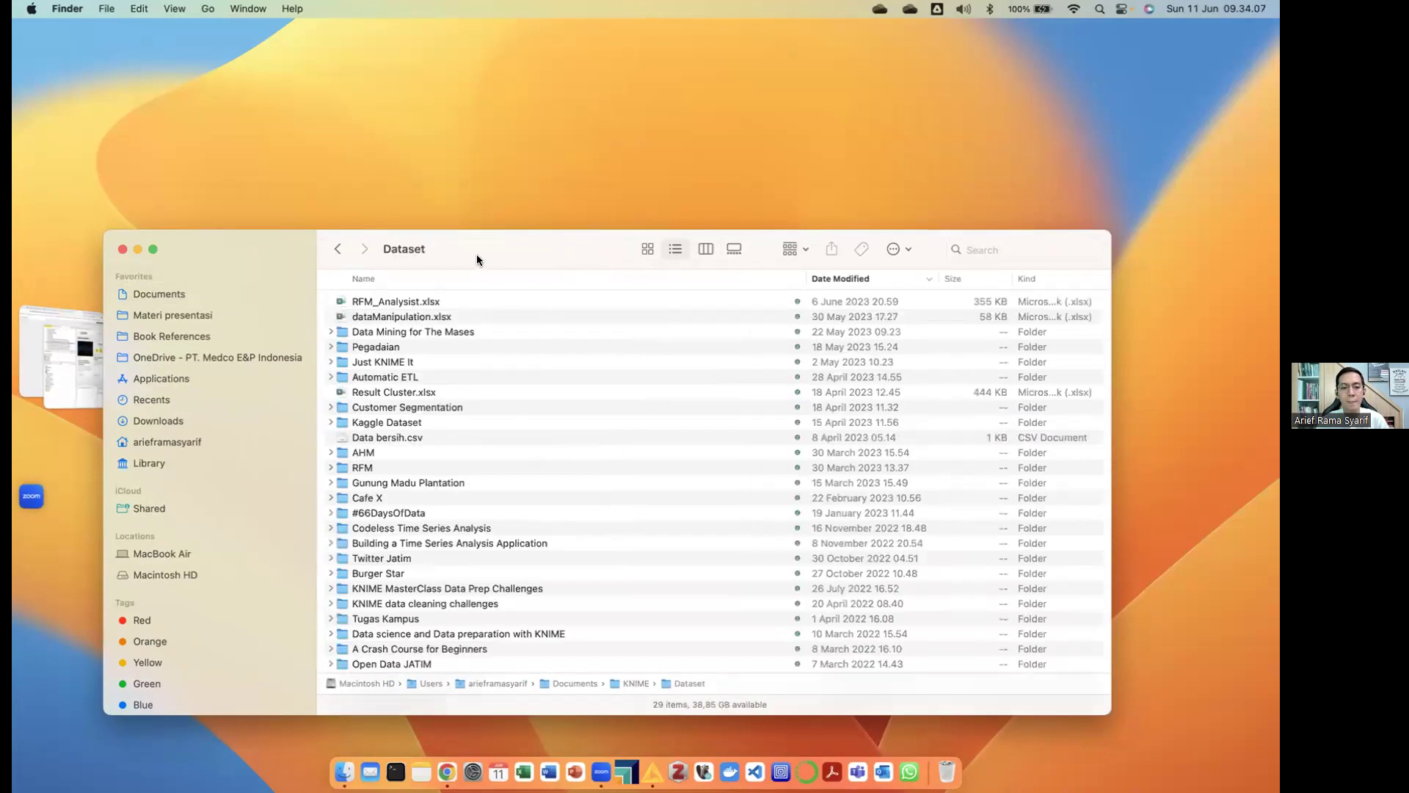
{"action": "left_click_drag", "start_coordinate": [477, 254], "coordinate": [503, 263]}
{"action": "left_click", "coordinate": [442, 310]}
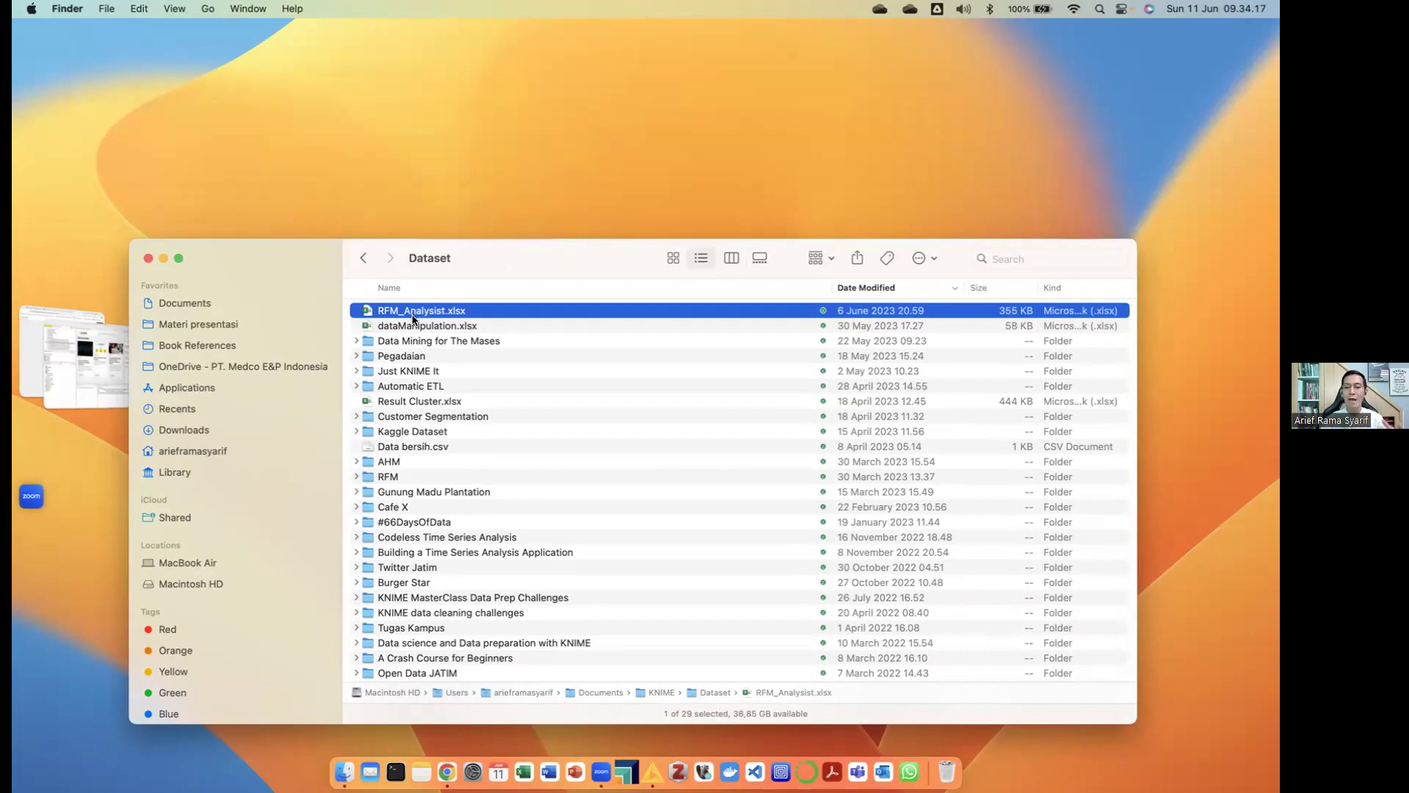
Return to KNIME Analytics Platform and create a new workflow named L1 Certification in the LOCAL workspace
{"action": "left_click", "coordinate": [73, 389]}
{"action": "scroll", "coordinate": [130, 167], "scroll_direction": "up", "scroll_amount": 10}
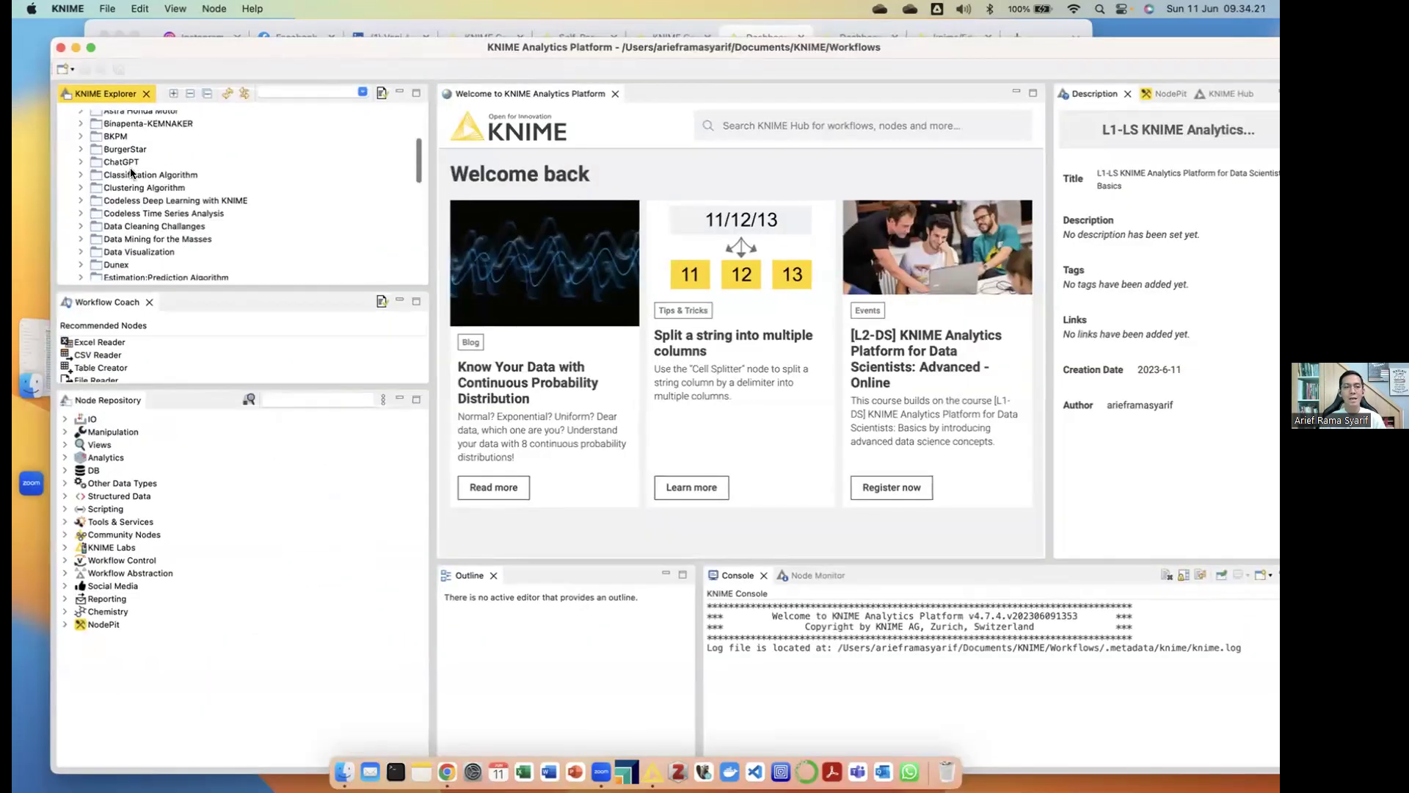
{"action": "left_click", "coordinate": [132, 167]}
{"action": "right_click", "coordinate": [132, 167]}
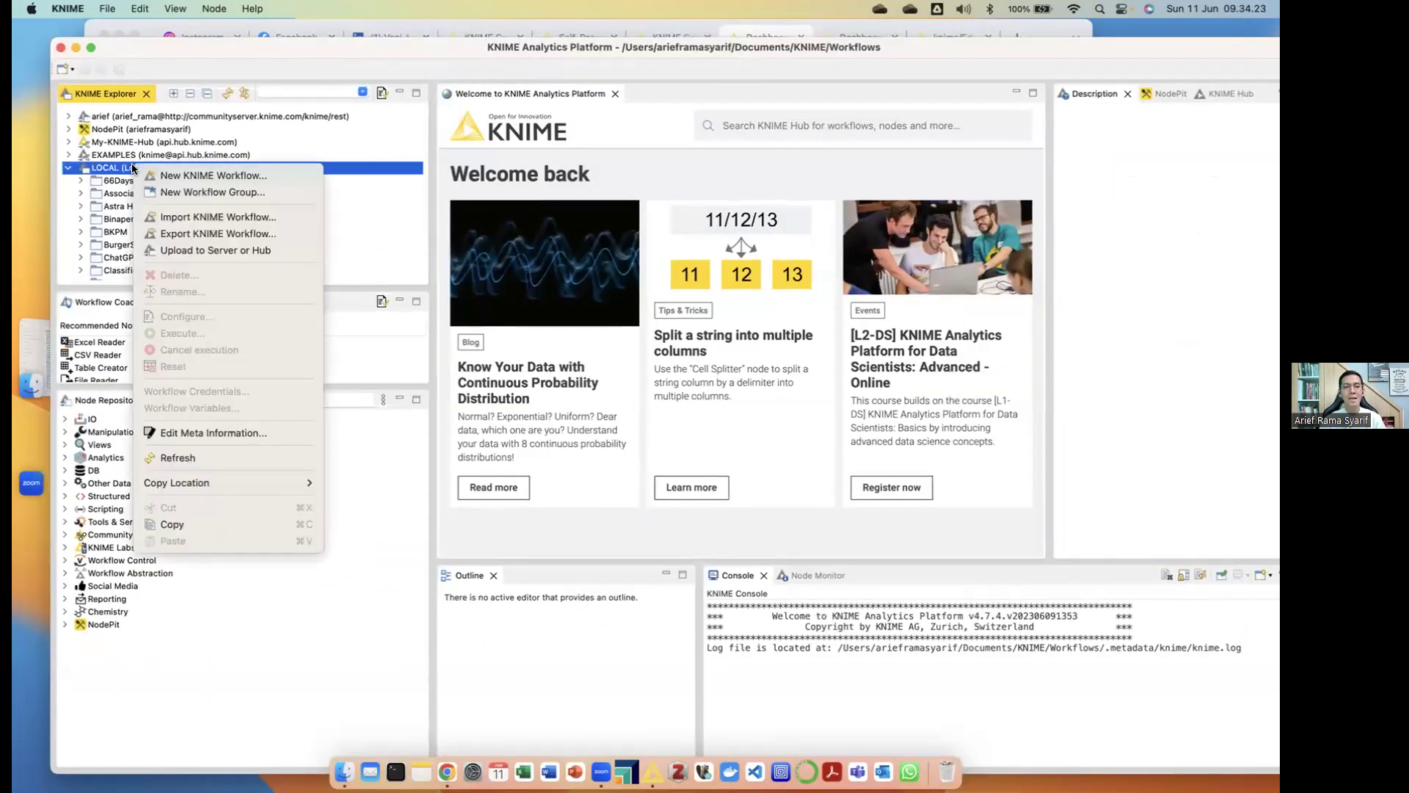
{"action": "left_click", "coordinate": [190, 177]}
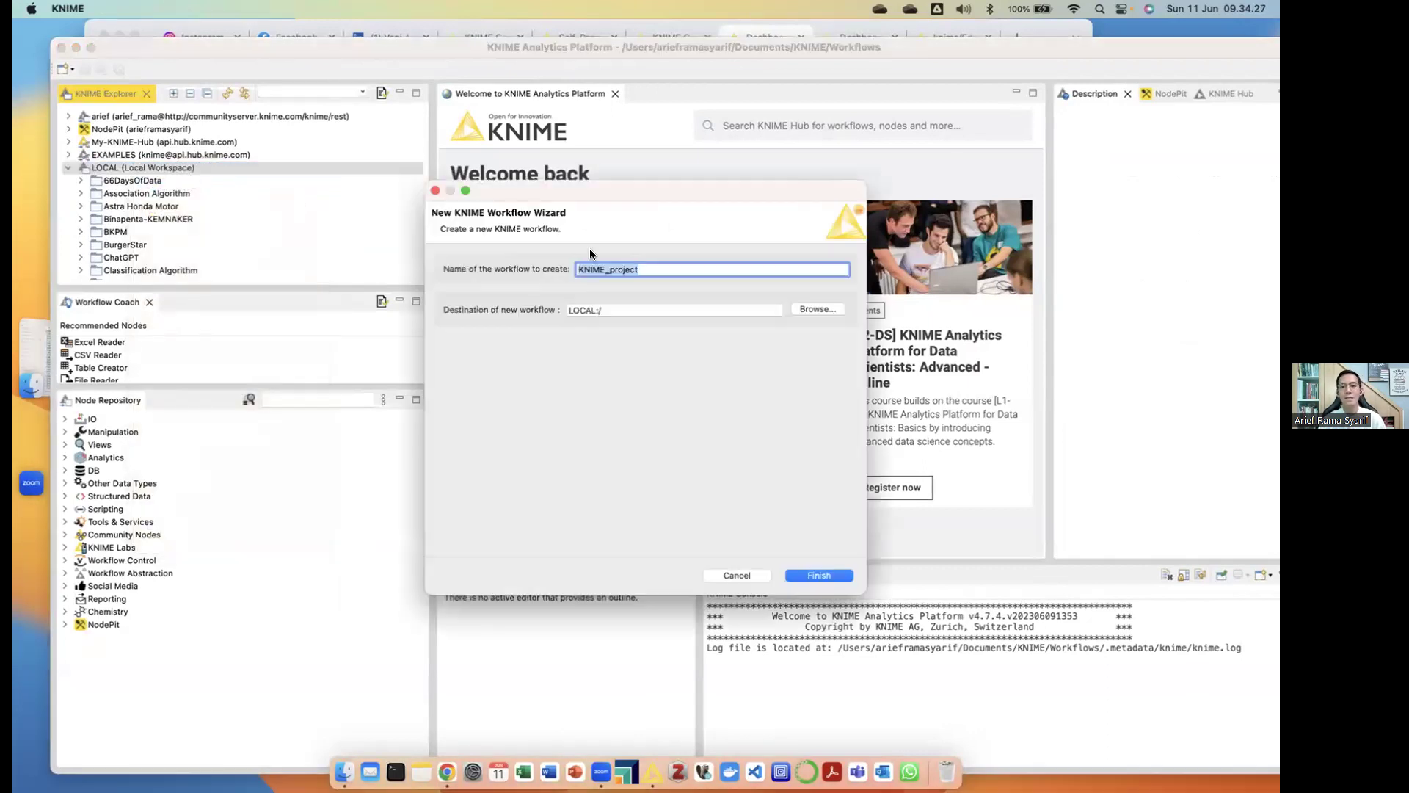
{"action": "type", "text": "L1 Certification"}
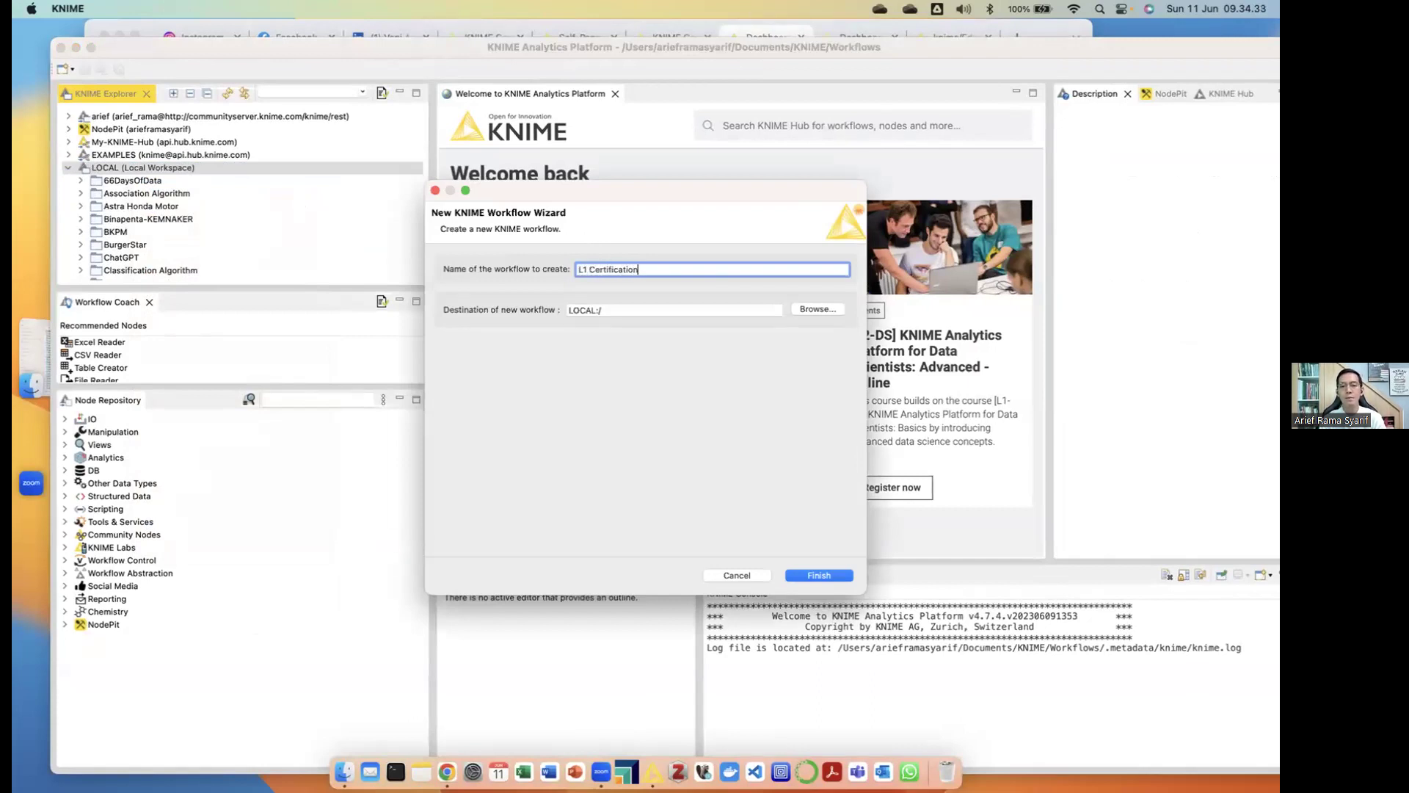
{"action": "key", "text": "Return"}
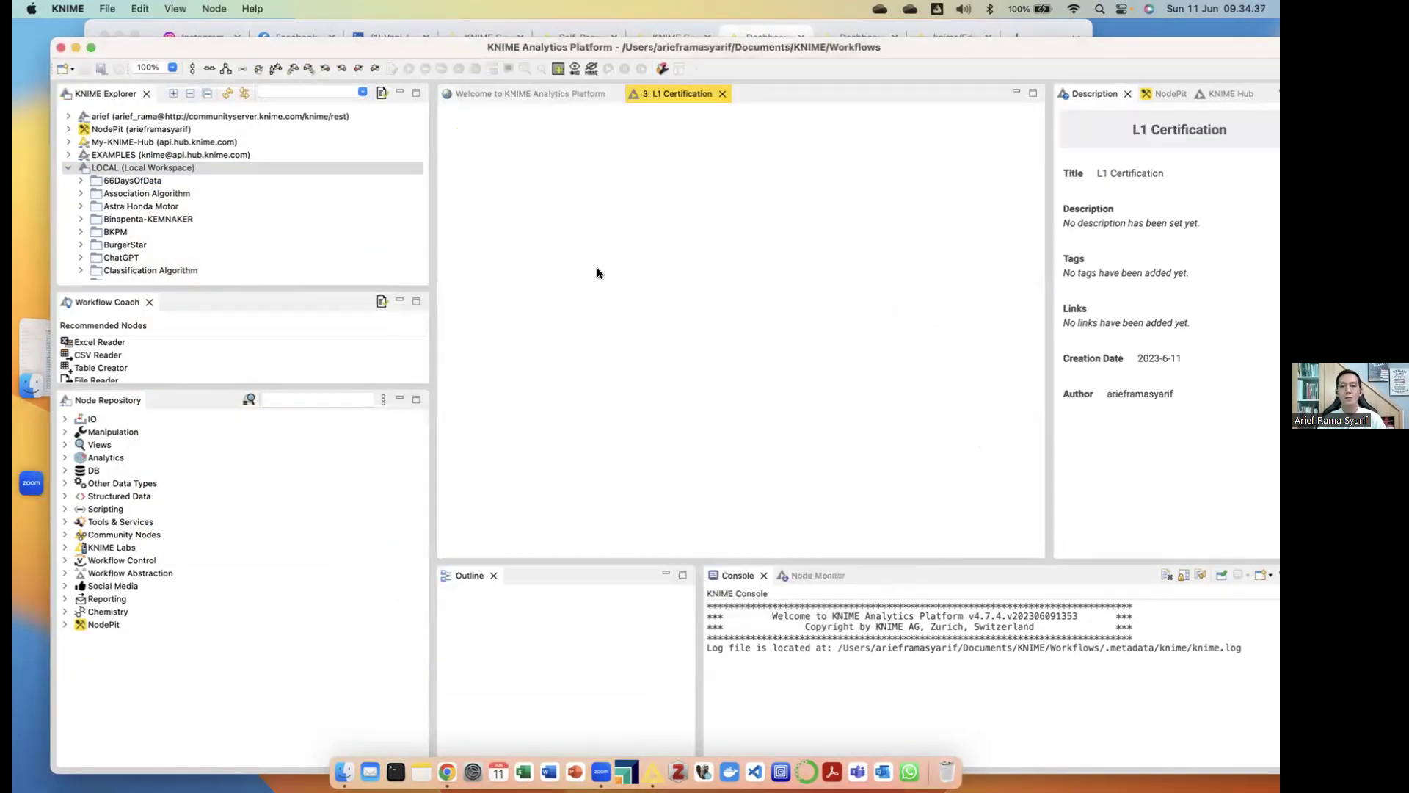
Place RFM_Analysist.xlsx from Finder's Dataset folder onto the L1 Certification canvas as an Excel Reader node and accept its default settings
{"action": "left_click", "coordinate": [344, 771]}
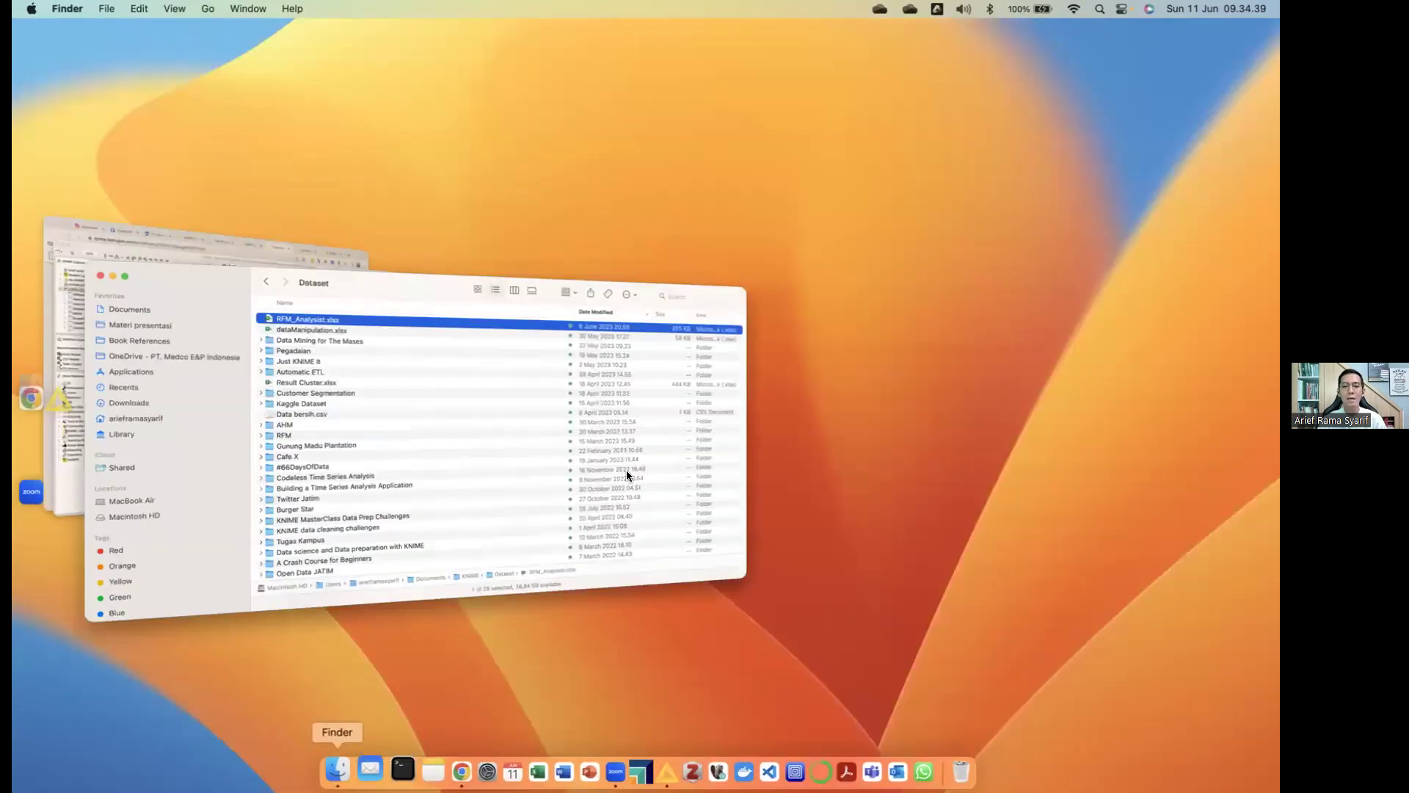
{"action": "left_click", "coordinate": [78, 382]}
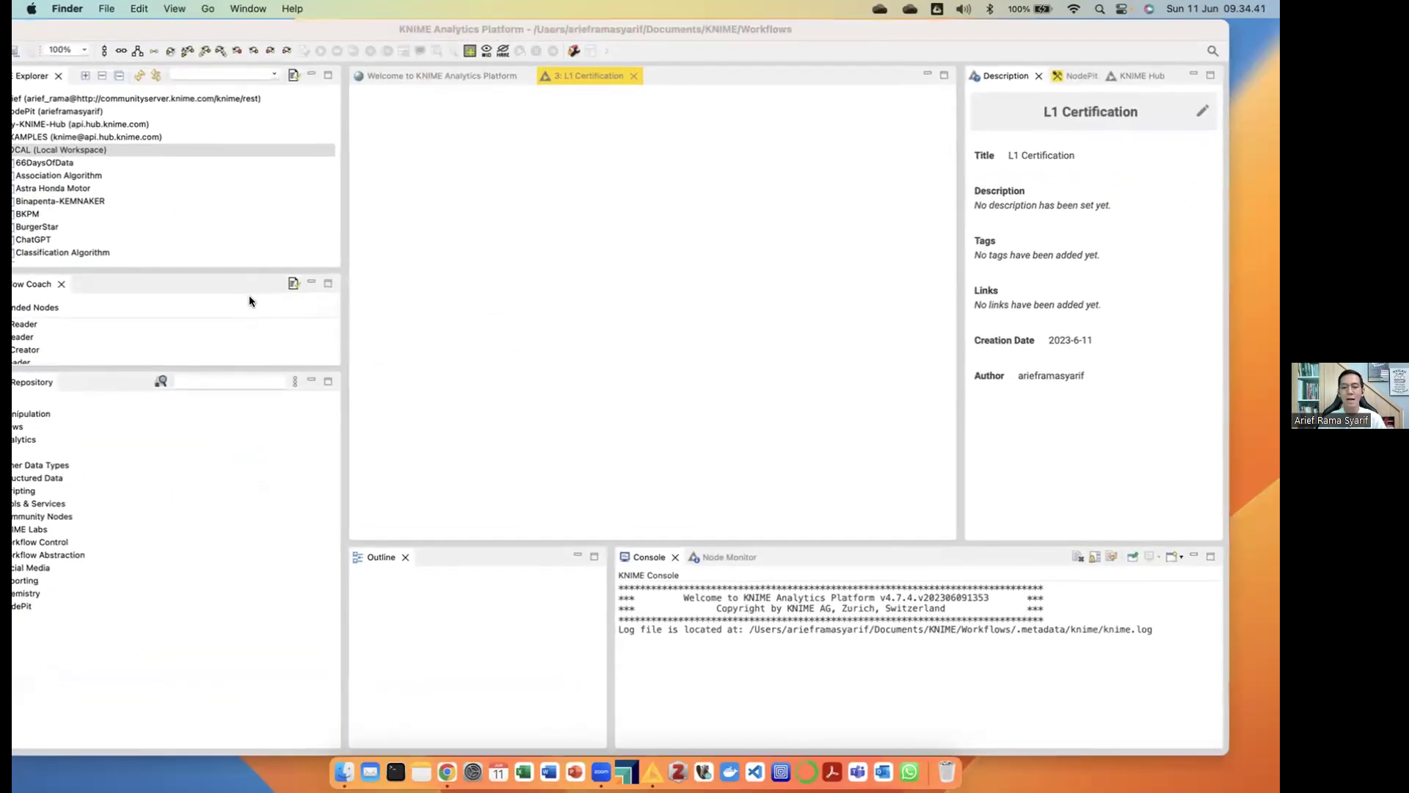
{"action": "left_click", "coordinate": [344, 771]}
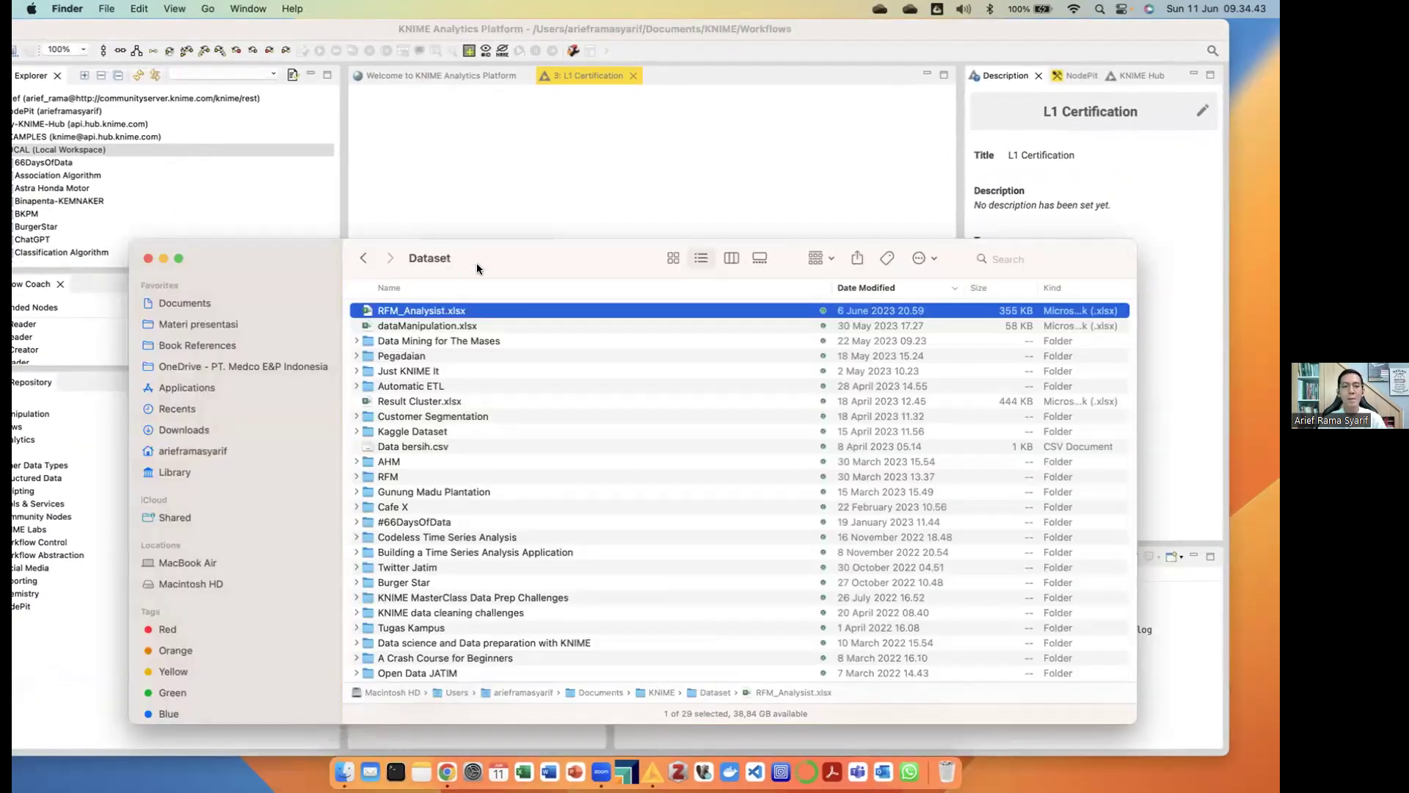
{"action": "left_click_drag", "start_coordinate": [477, 263], "coordinate": [591, 330]}
{"action": "left_click_drag", "start_coordinate": [527, 364], "coordinate": [433, 158]}
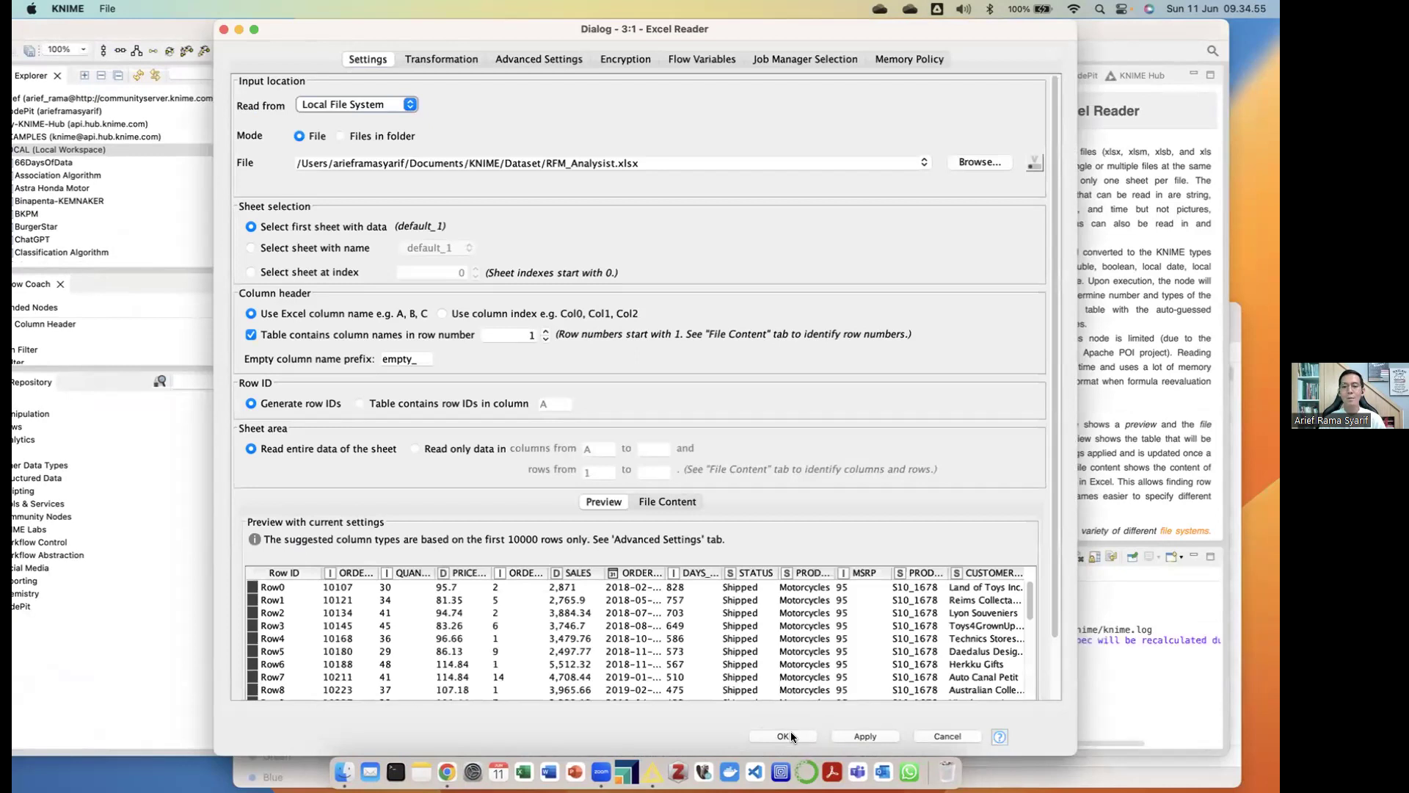
{"action": "left_click", "coordinate": [783, 736]}
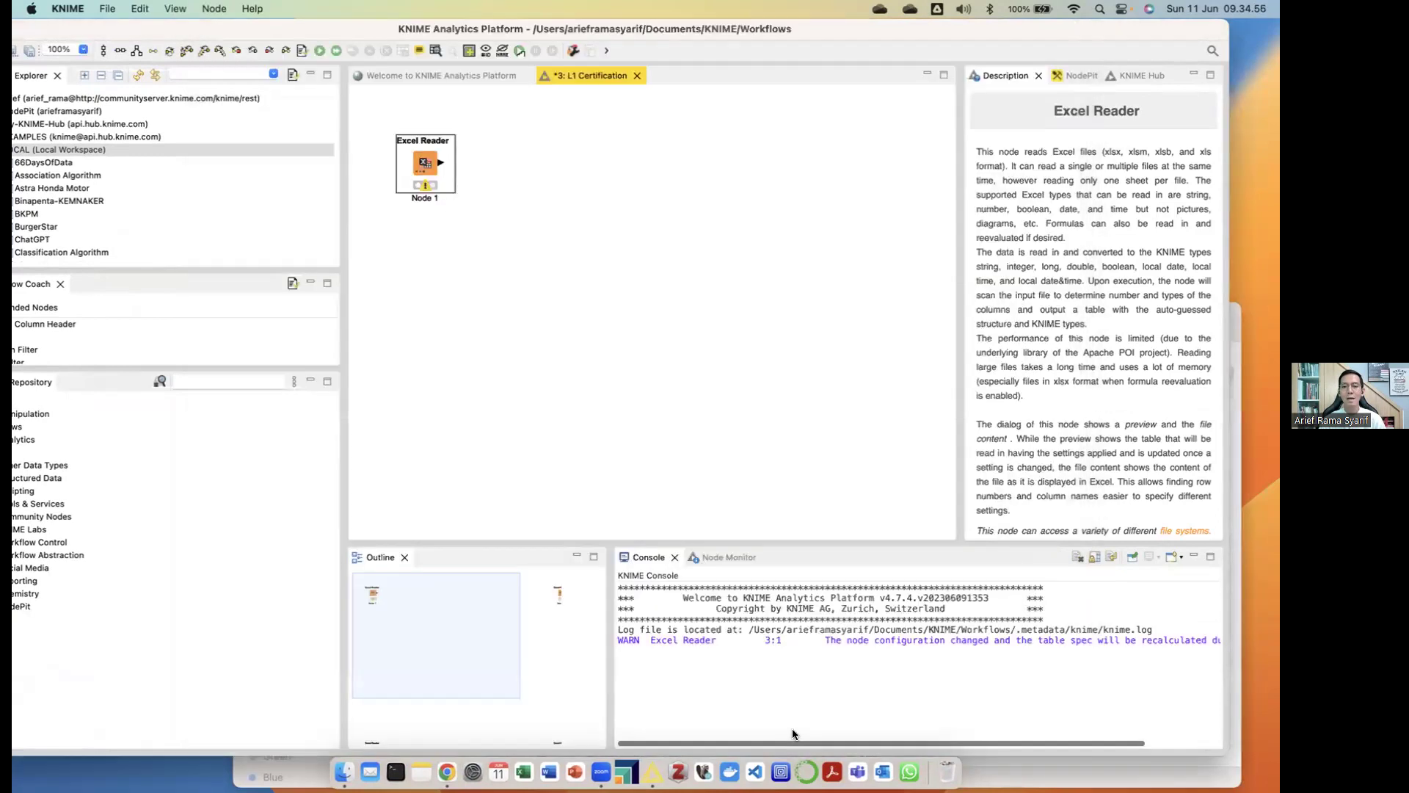
Execute the Excel Reader node and inspect its output table, closing the table view when done
{"action": "right_click", "coordinate": [429, 158]}
{"action": "left_click", "coordinate": [451, 178]}
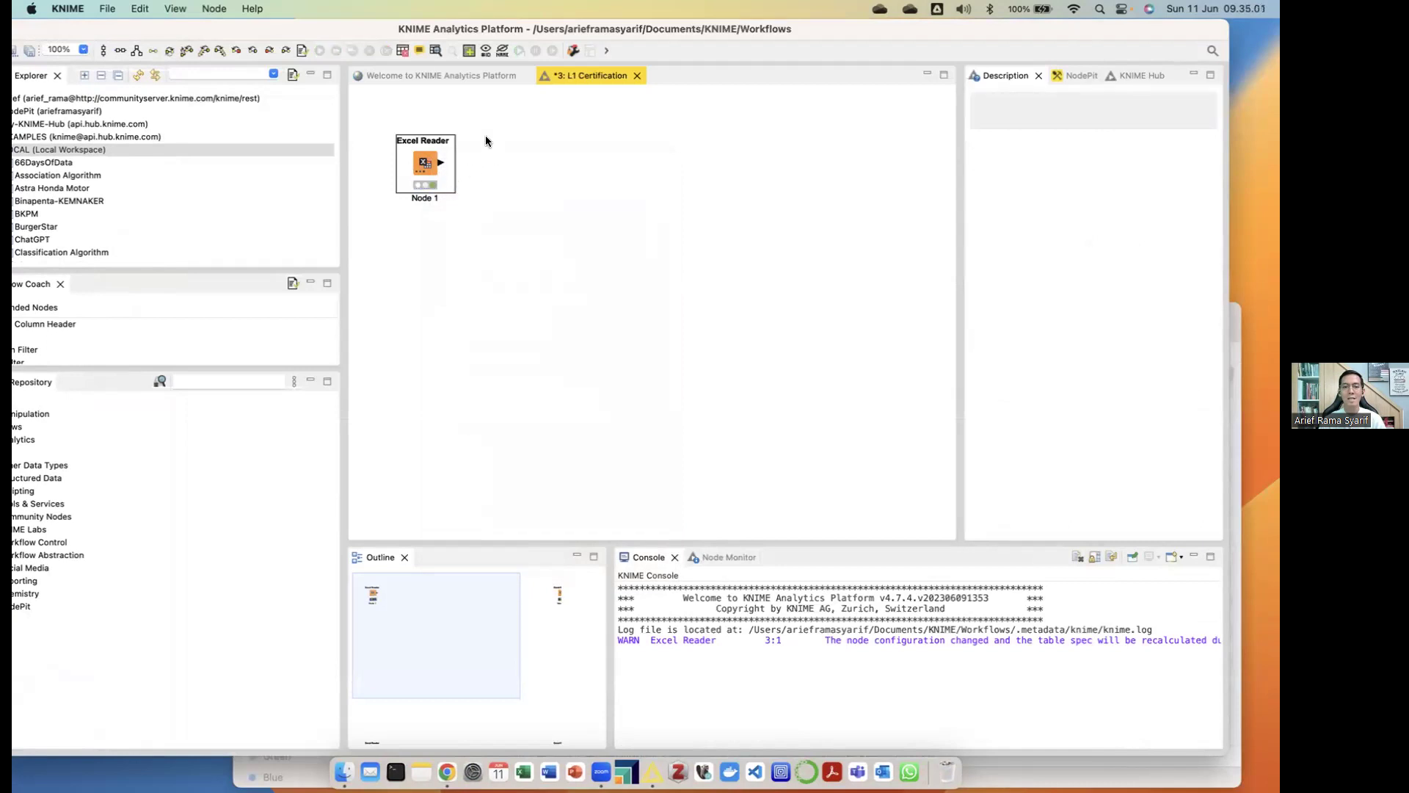
{"action": "left_click", "coordinate": [436, 50]}
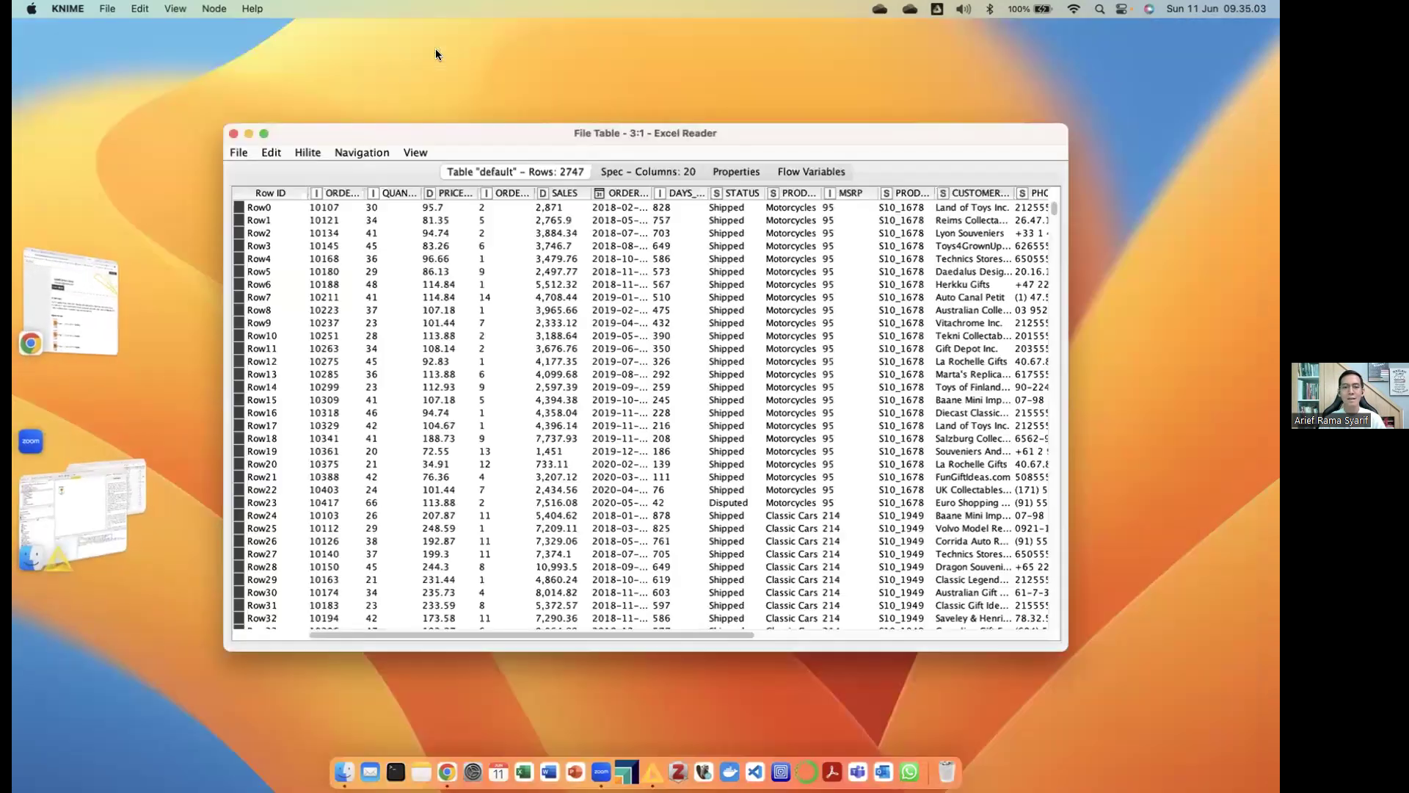
{"action": "left_click", "coordinate": [235, 133]}
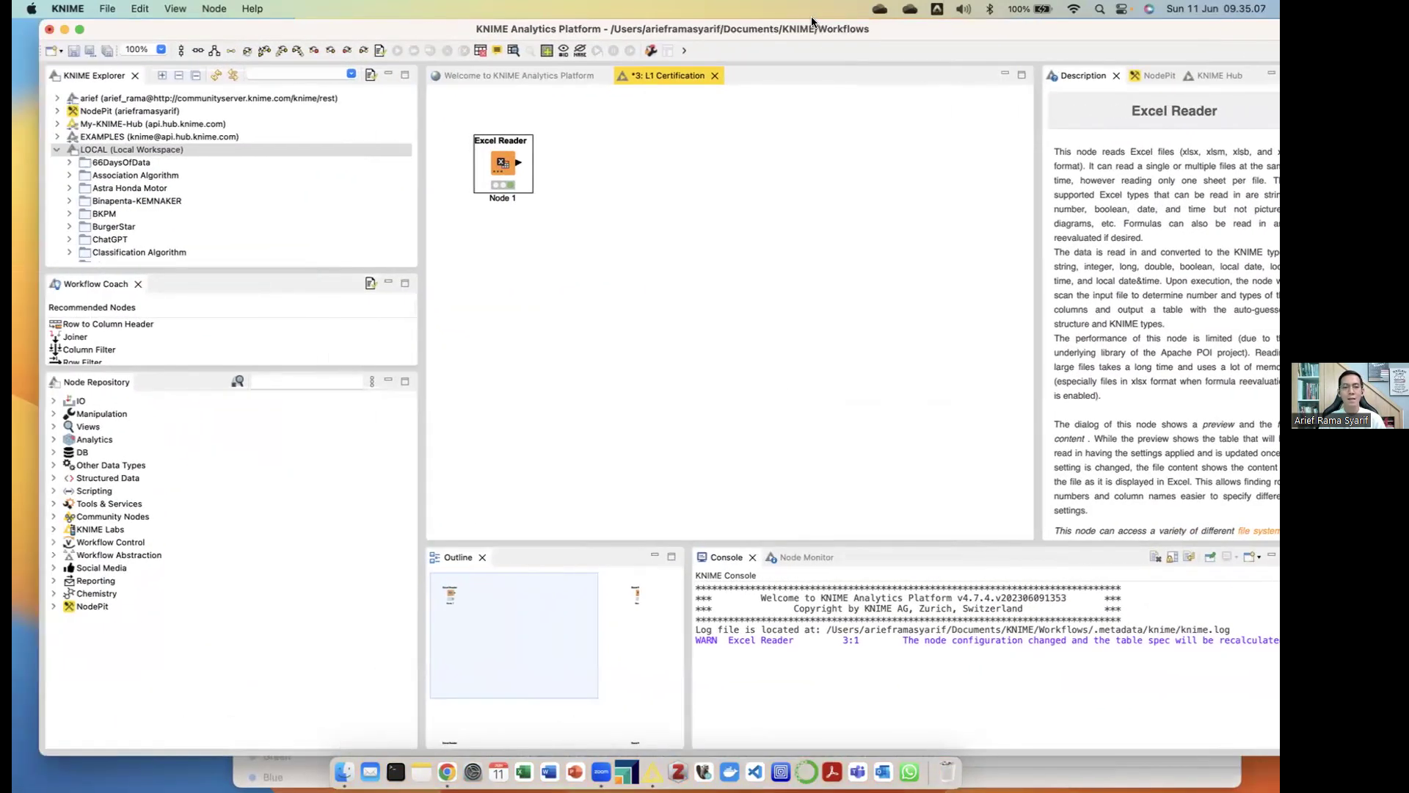
Search the node repository for "excel" and add a second Excel Reader node beside the first one
{"action": "left_click", "coordinate": [309, 382]}
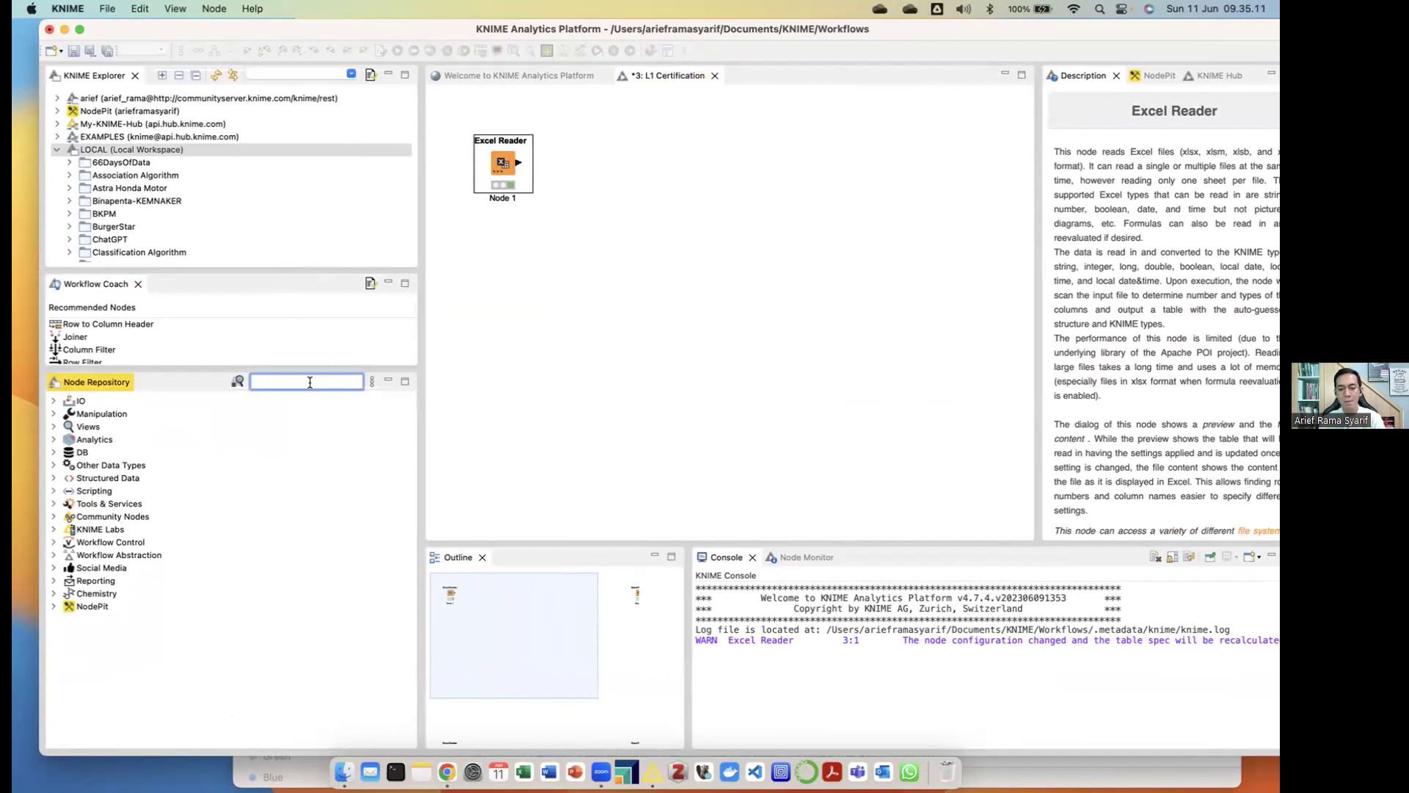
{"action": "type", "text": "excel"}
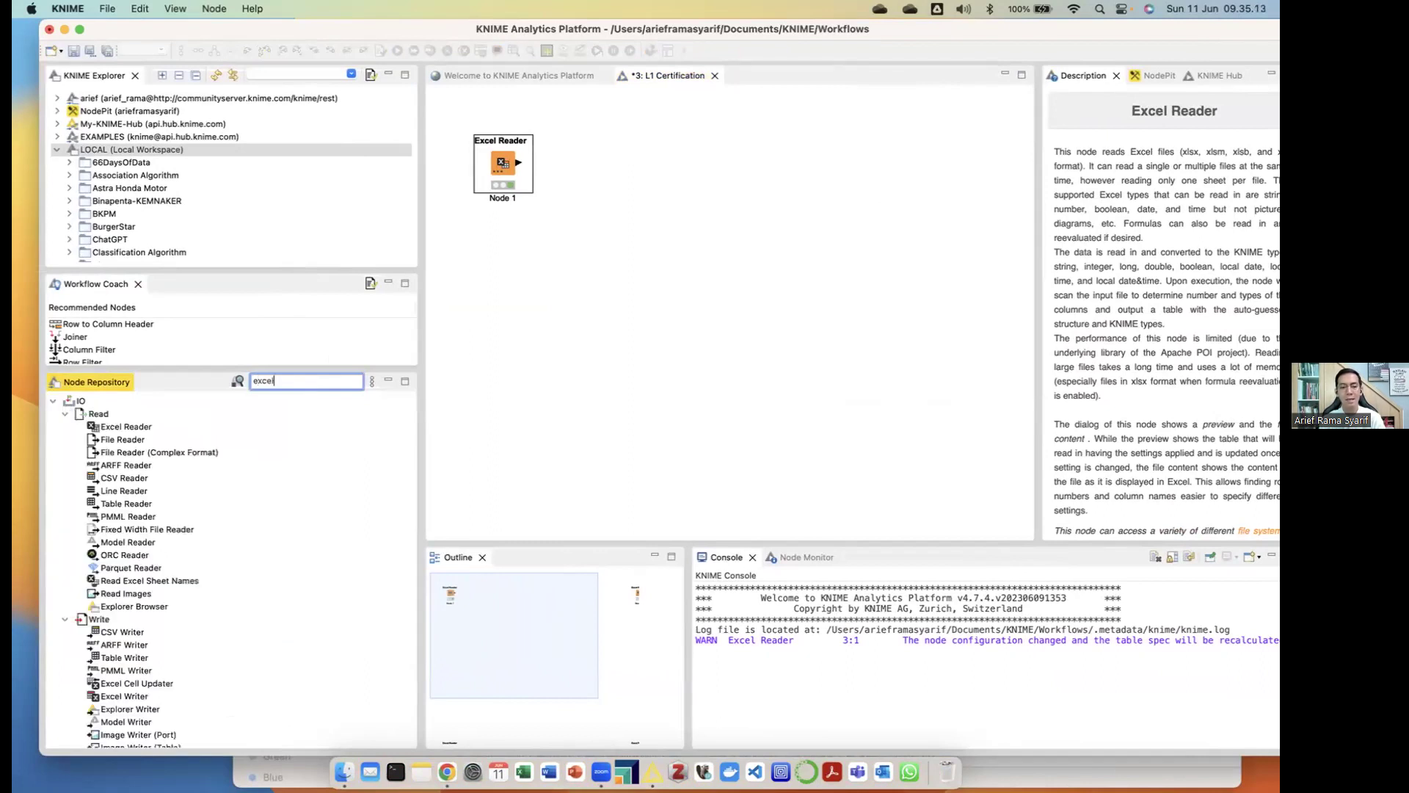
{"action": "left_click", "coordinate": [103, 424]}
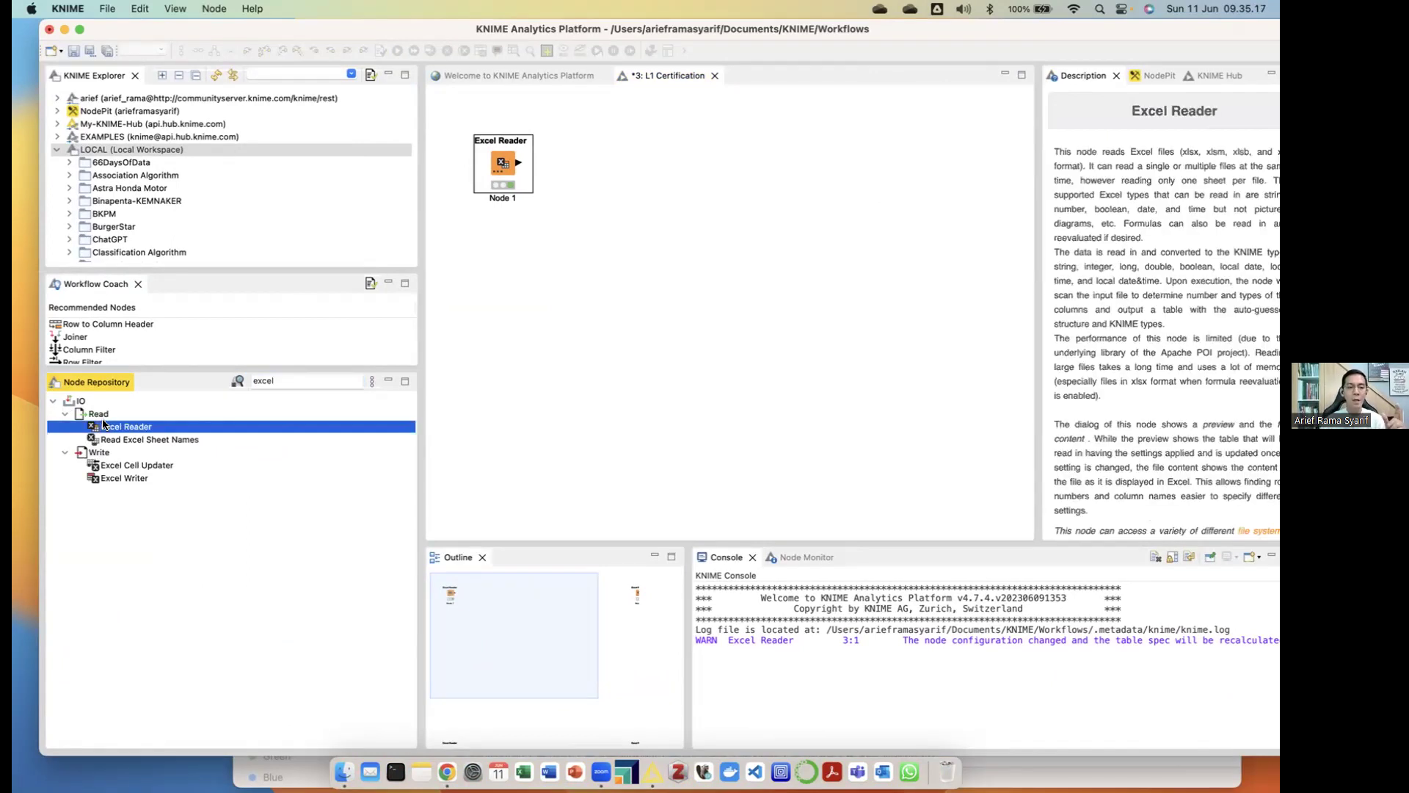
{"action": "left_click_drag", "start_coordinate": [126, 427], "coordinate": [622, 163]}
Open the second Excel Reader's configuration and browse for its input file in Documents > KNIME > Dataset
{"action": "right_click", "coordinate": [622, 163]}
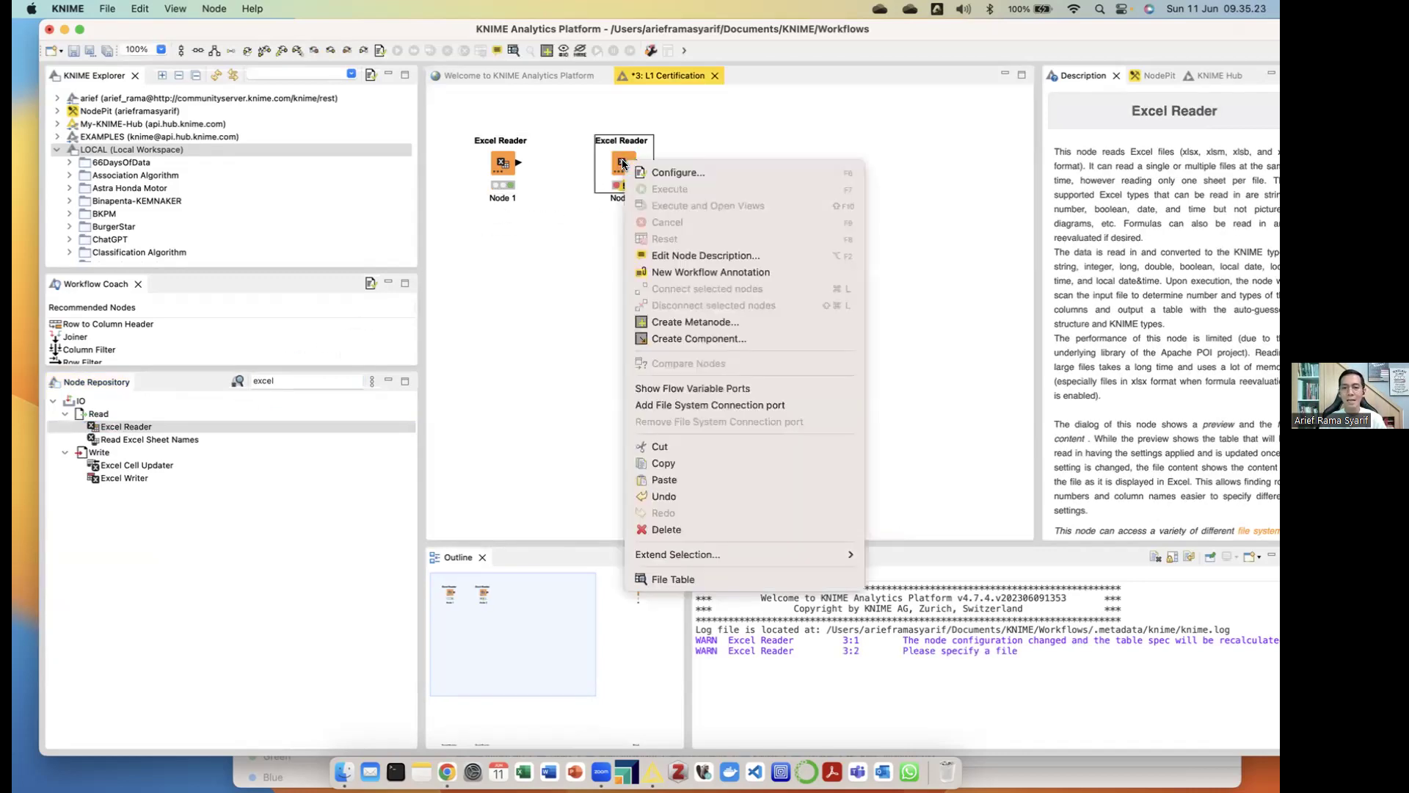
{"action": "left_click", "coordinate": [642, 170]}
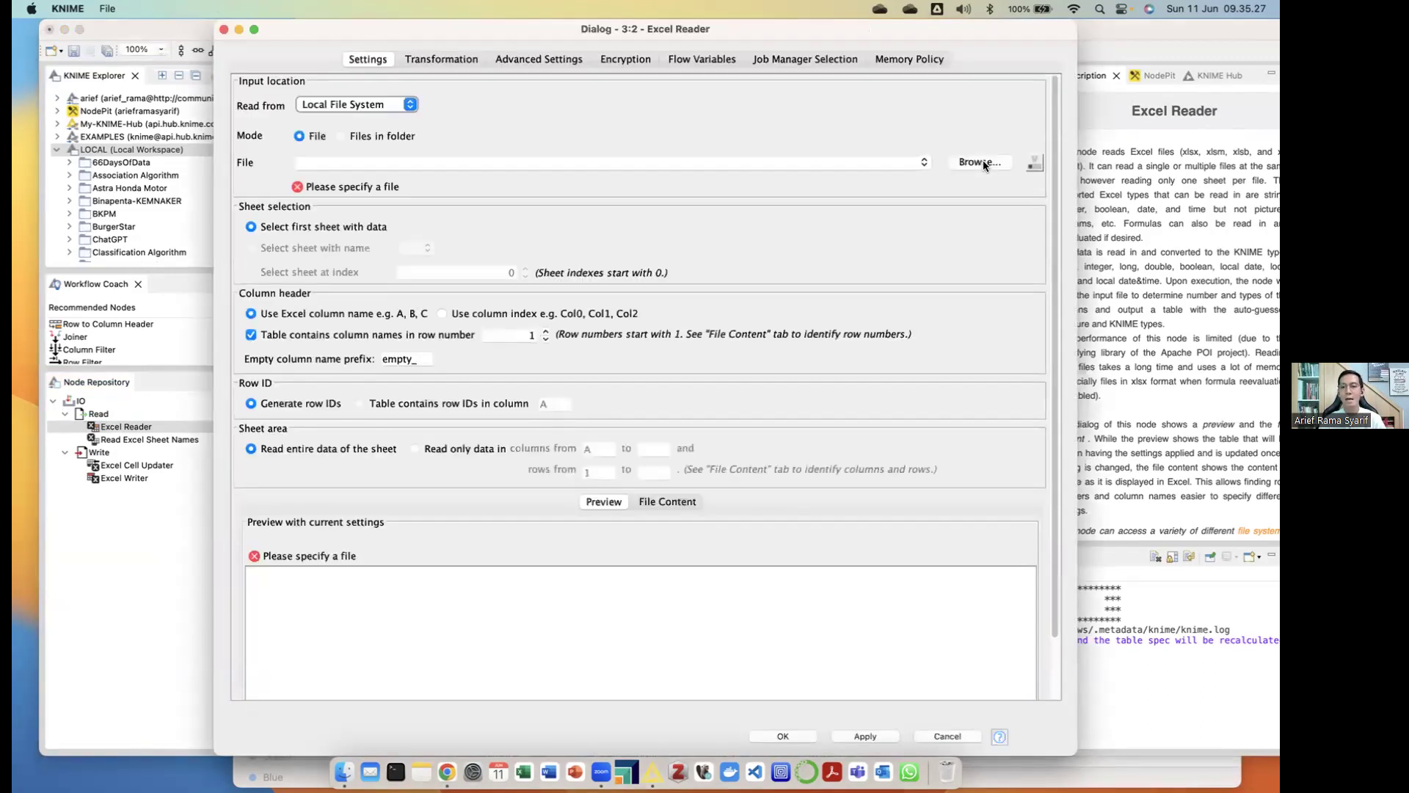
{"action": "left_click", "coordinate": [979, 162]}
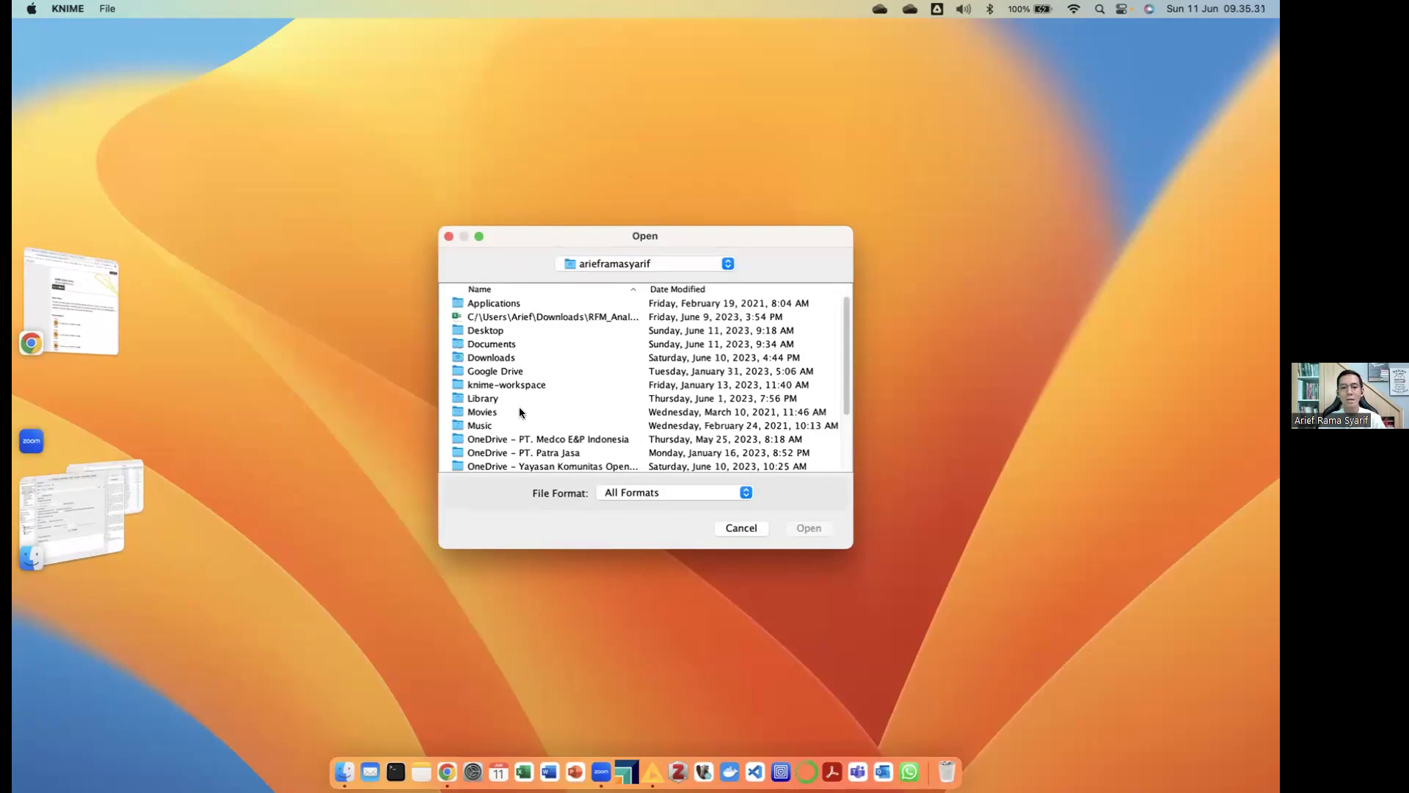
{"action": "scroll", "coordinate": [522, 413], "scroll_direction": "down", "scroll_amount": 3}
{"action": "scroll", "coordinate": [500, 363], "scroll_direction": "up", "scroll_amount": 3}
{"action": "double_click", "coordinate": [496, 343]}
{"action": "scroll", "coordinate": [528, 422], "scroll_direction": "down", "scroll_amount": 1}
{"action": "double_click", "coordinate": [487, 398]}
{"action": "double_click", "coordinate": [497, 344]}
{"action": "scroll", "coordinate": [516, 408], "scroll_direction": "down", "scroll_amount": 10}
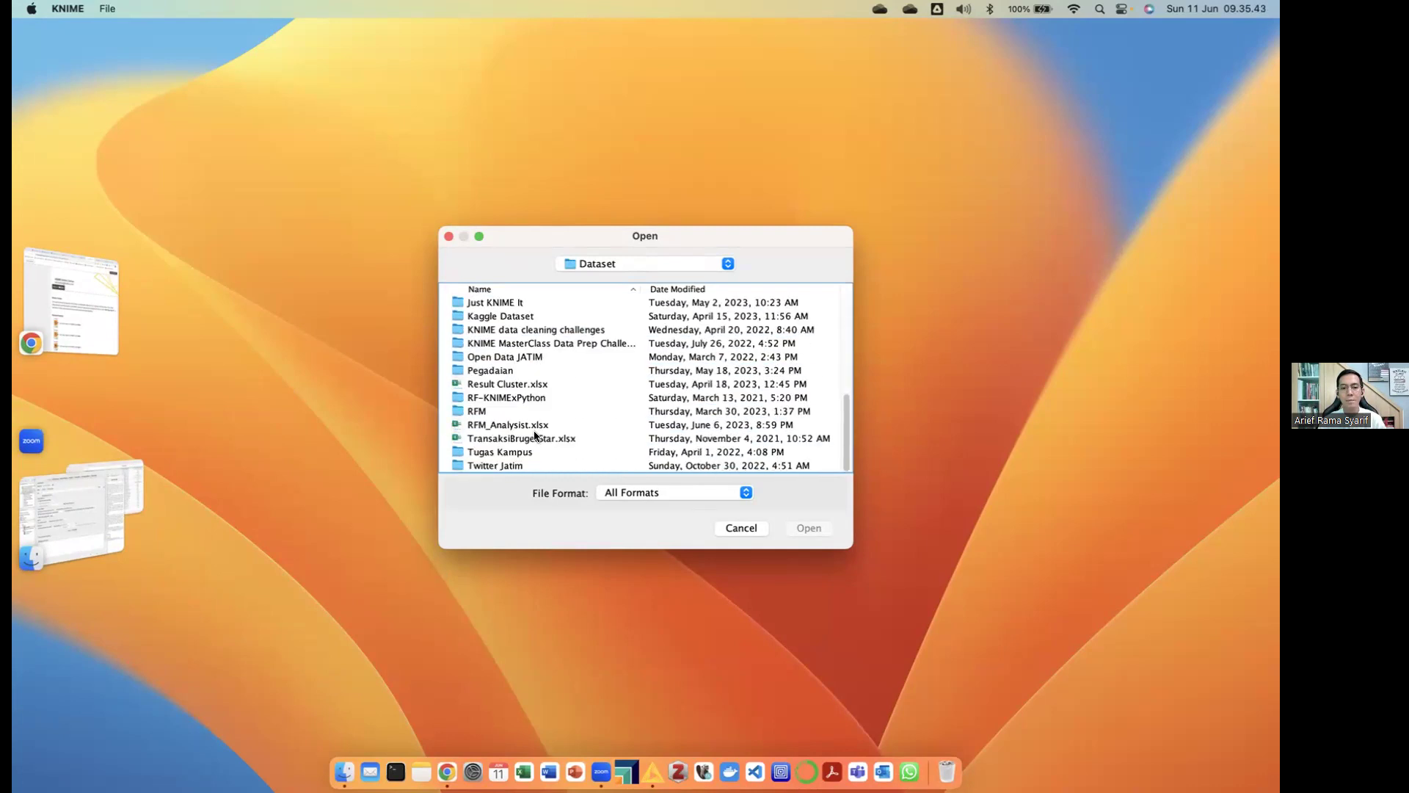
Set RFM_Analysist.xlsx as the second Excel Reader's input file, accept the configuration and execute the node
{"action": "left_click", "coordinate": [517, 423]}
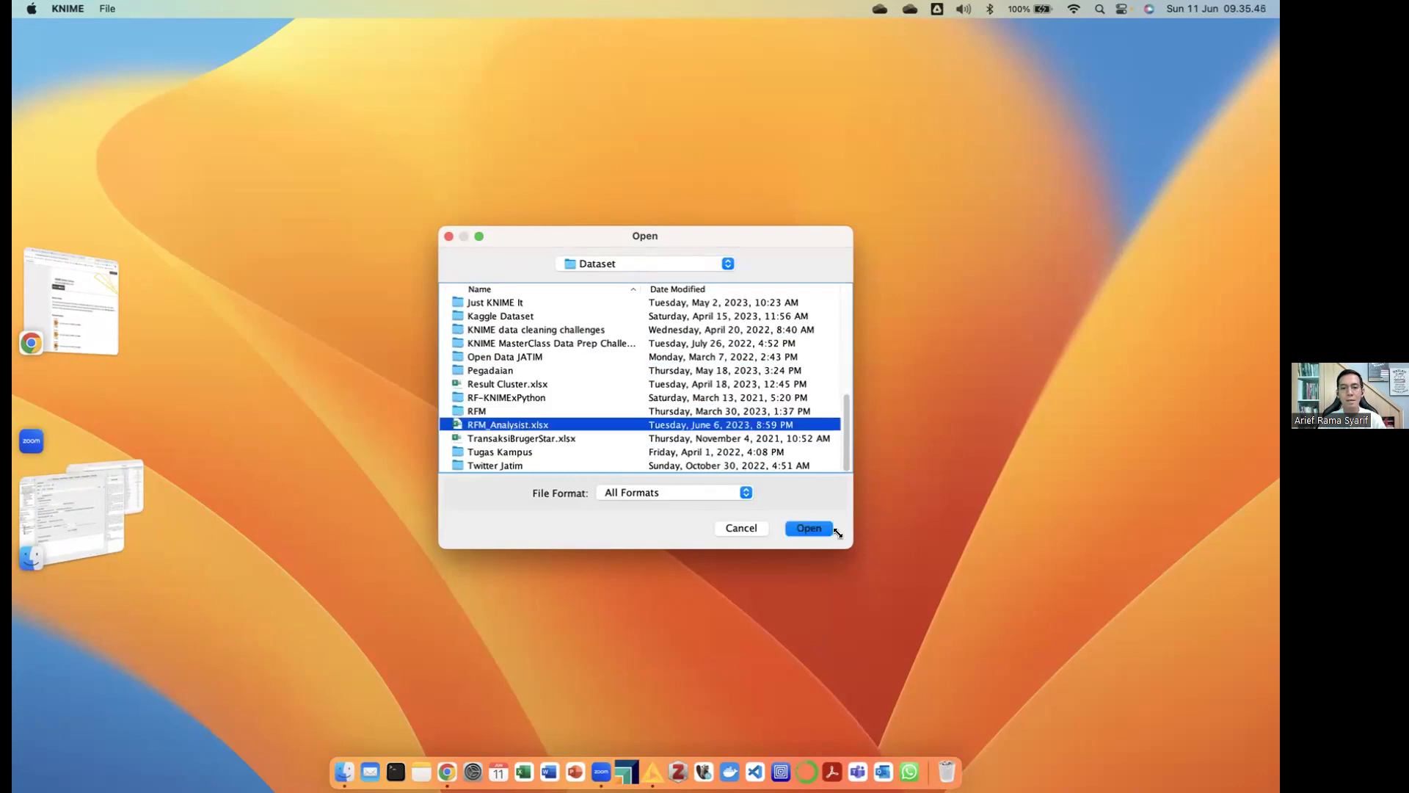
{"action": "left_click", "coordinate": [808, 528]}
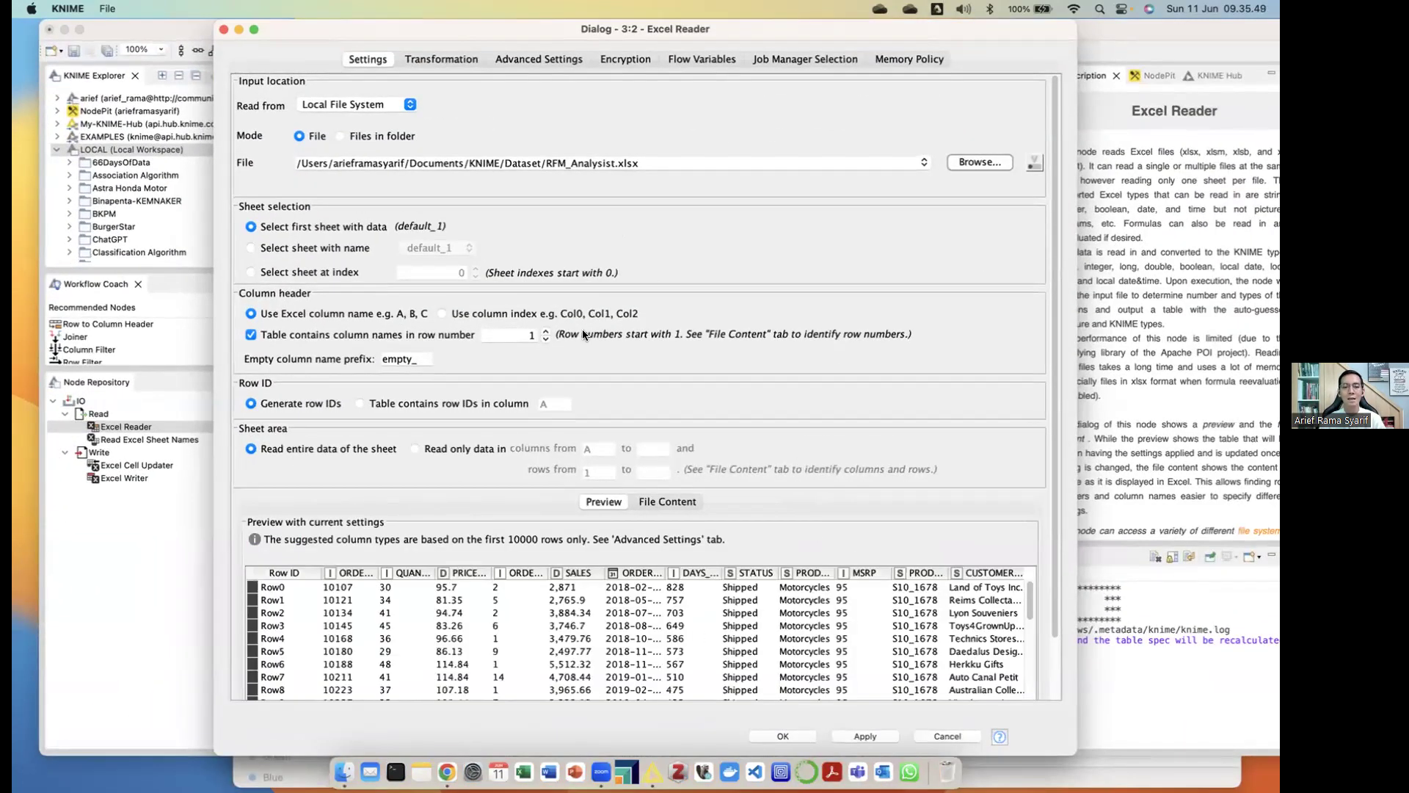
{"action": "left_click", "coordinate": [778, 732]}
{"action": "right_click", "coordinate": [619, 164]}
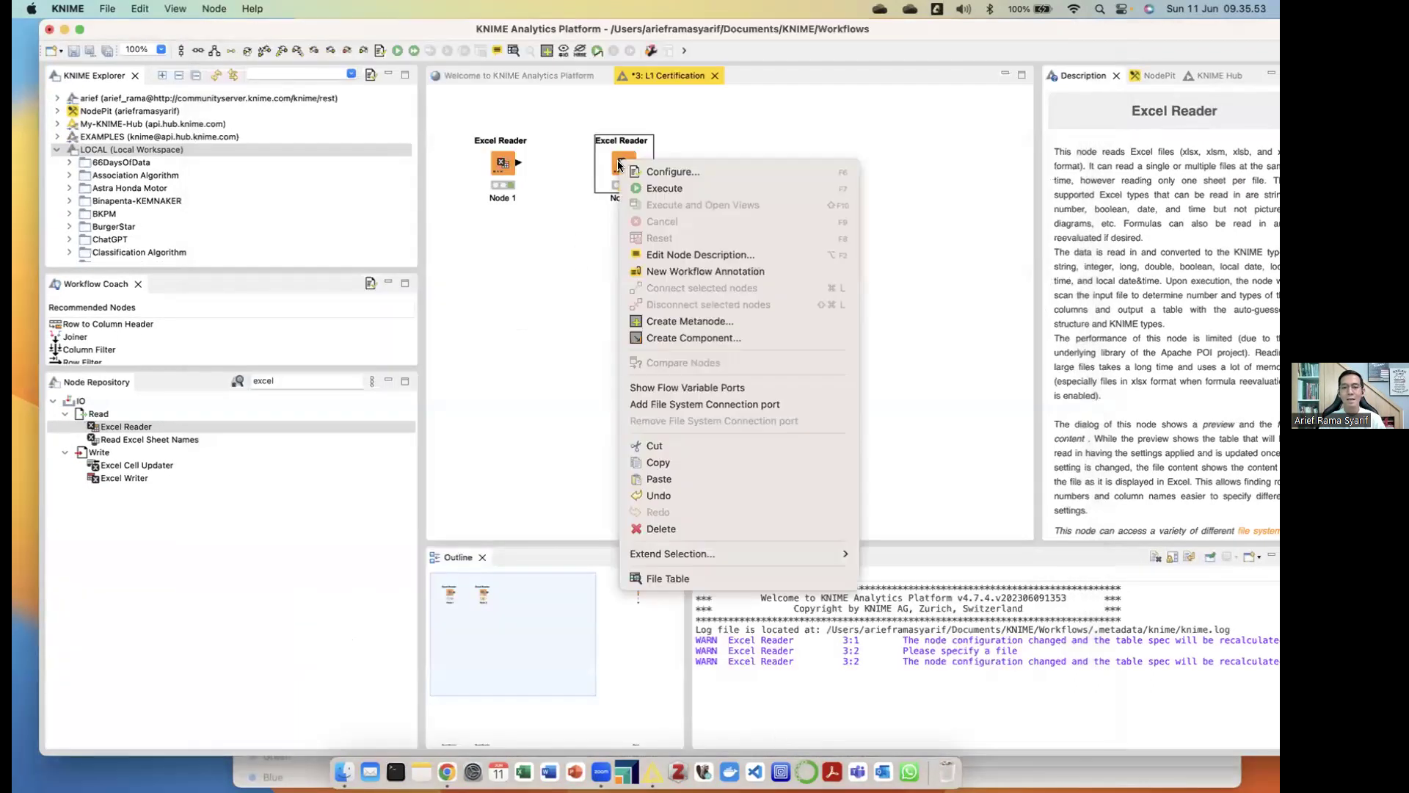
{"action": "left_click", "coordinate": [636, 187]}
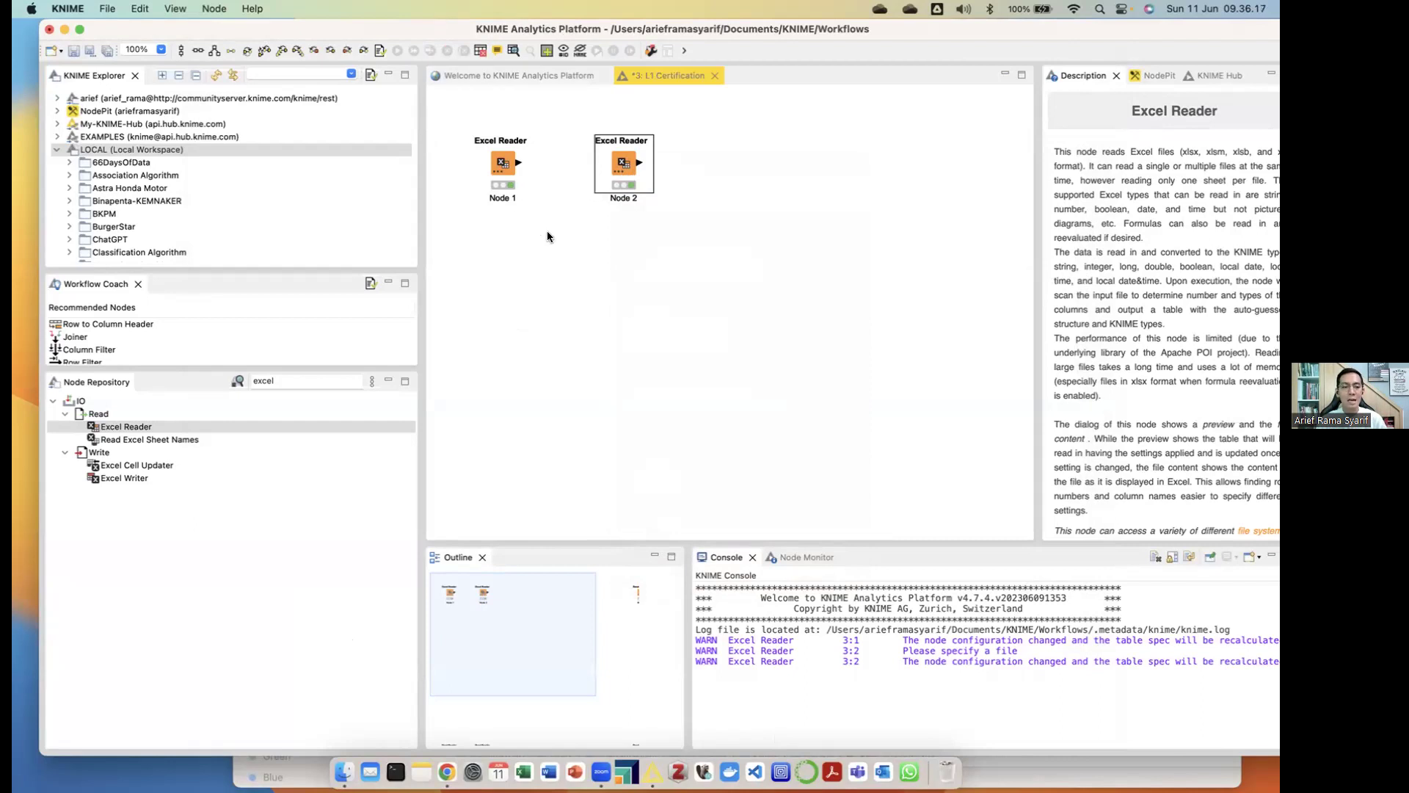
Switch to Chrome and review the learning paths, self-paced courses and online course schedule on the KNIME Courses Overview page
{"action": "mouse_move", "coordinate": [31, 402]}
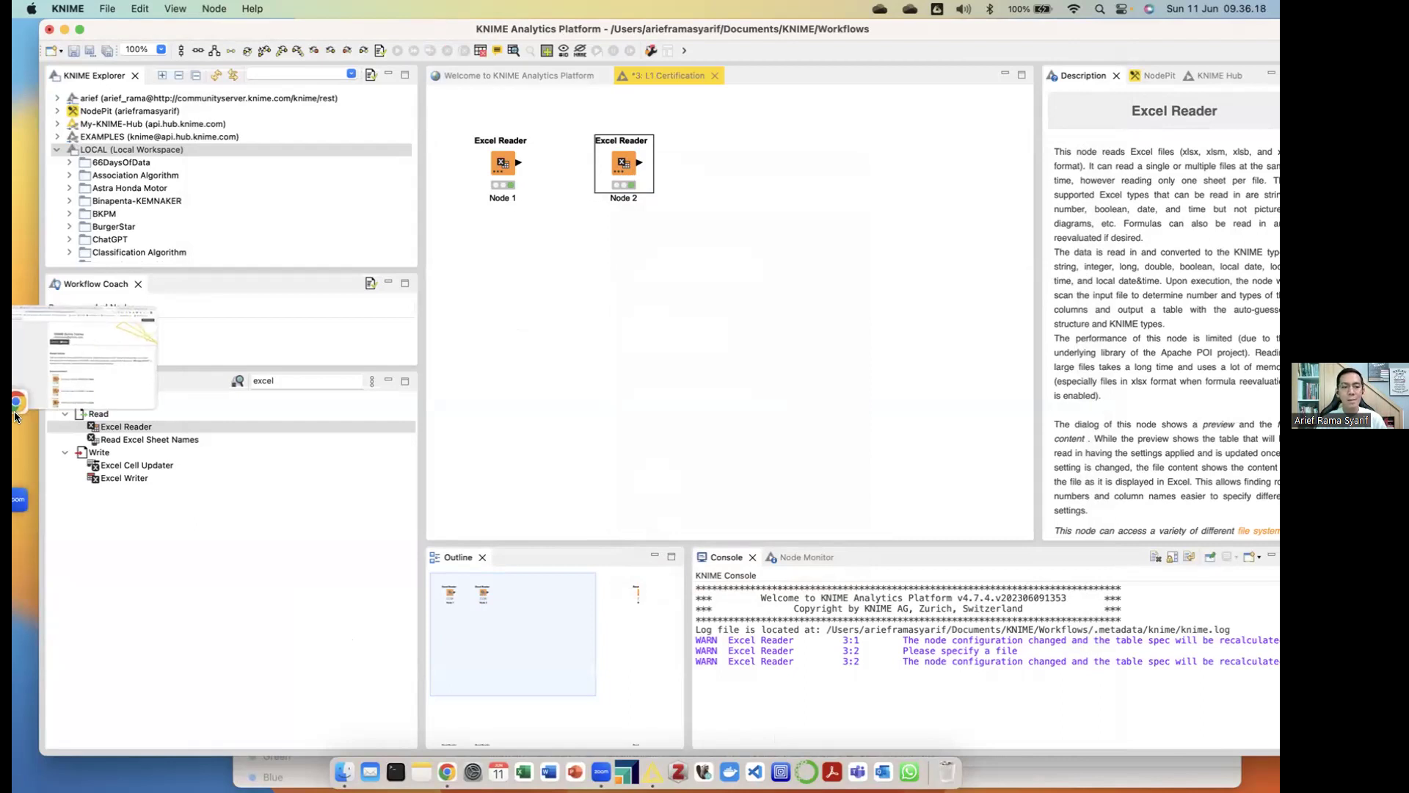
{"action": "left_click", "coordinate": [101, 396]}
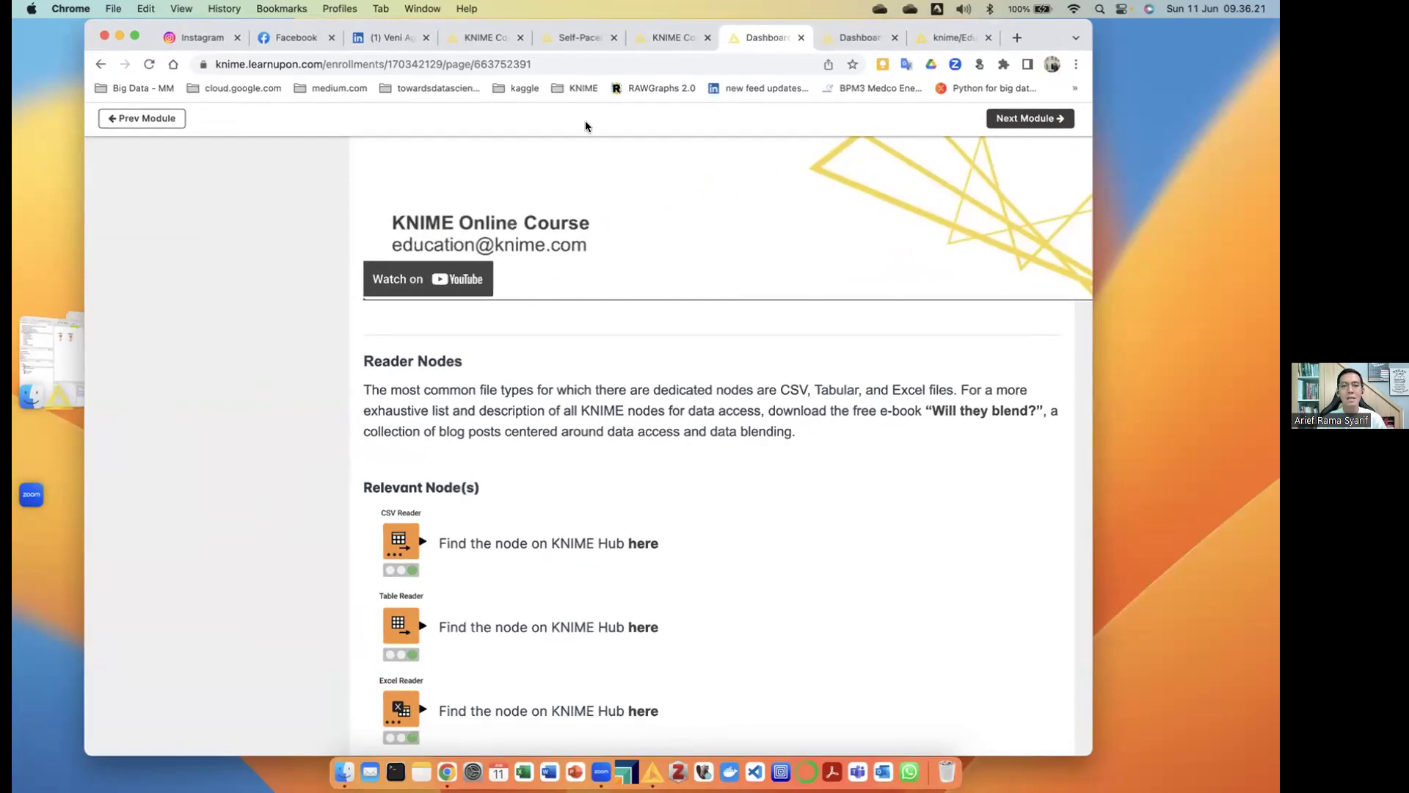
{"action": "left_click", "coordinate": [668, 31]}
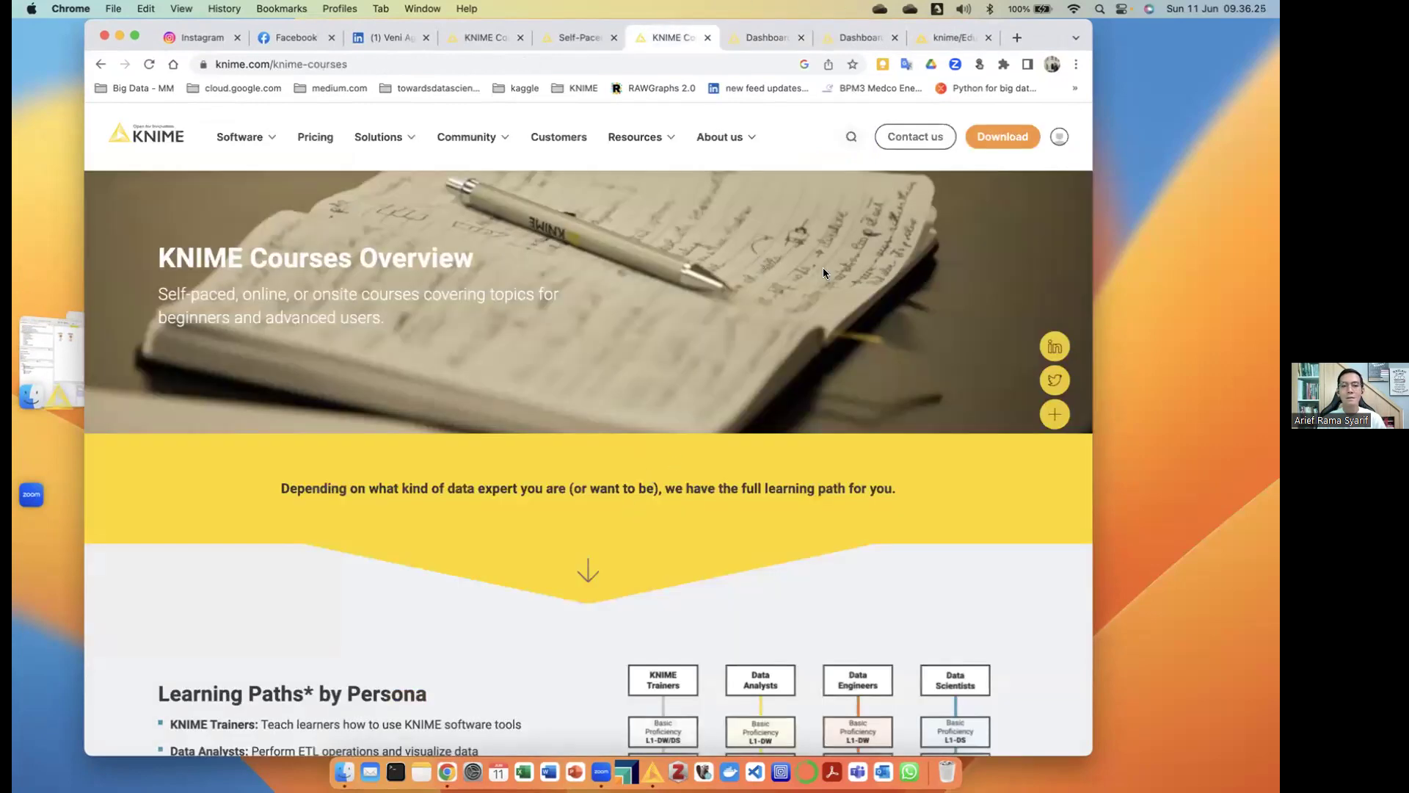
{"action": "scroll", "coordinate": [709, 372], "scroll_direction": "down", "scroll_amount": 6}
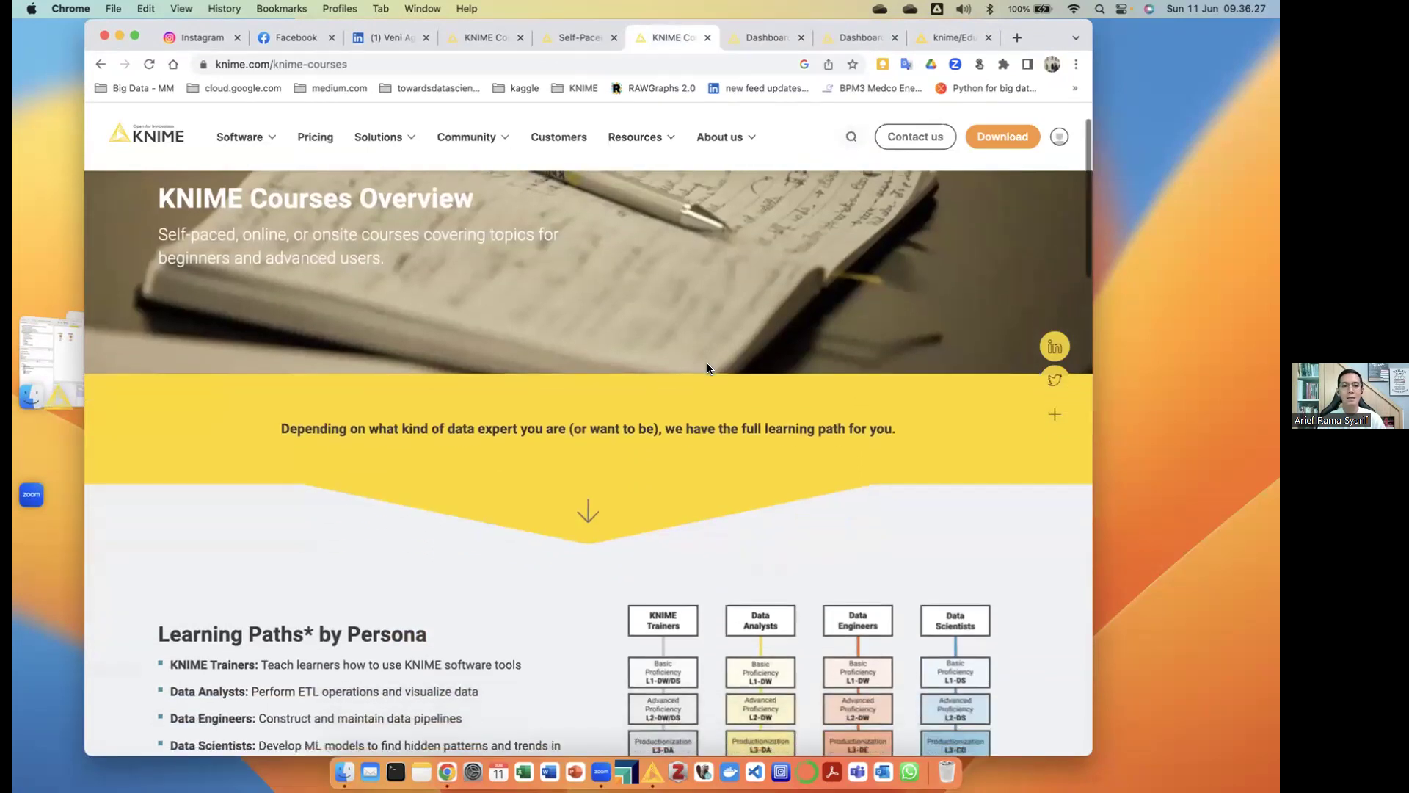
{"action": "scroll", "coordinate": [707, 369], "scroll_direction": "down", "scroll_amount": 3}
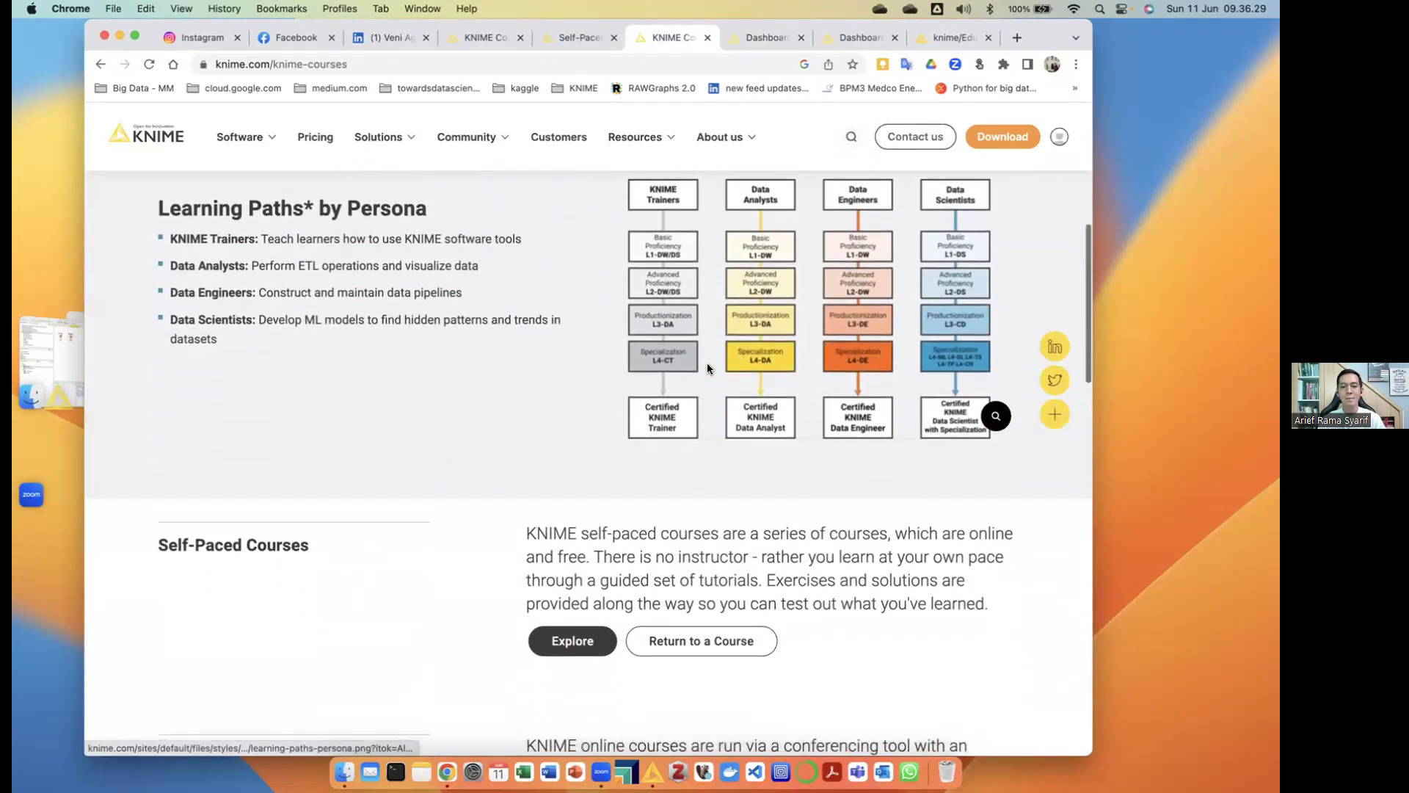
{"action": "scroll", "coordinate": [709, 361], "scroll_direction": "down", "scroll_amount": 2}
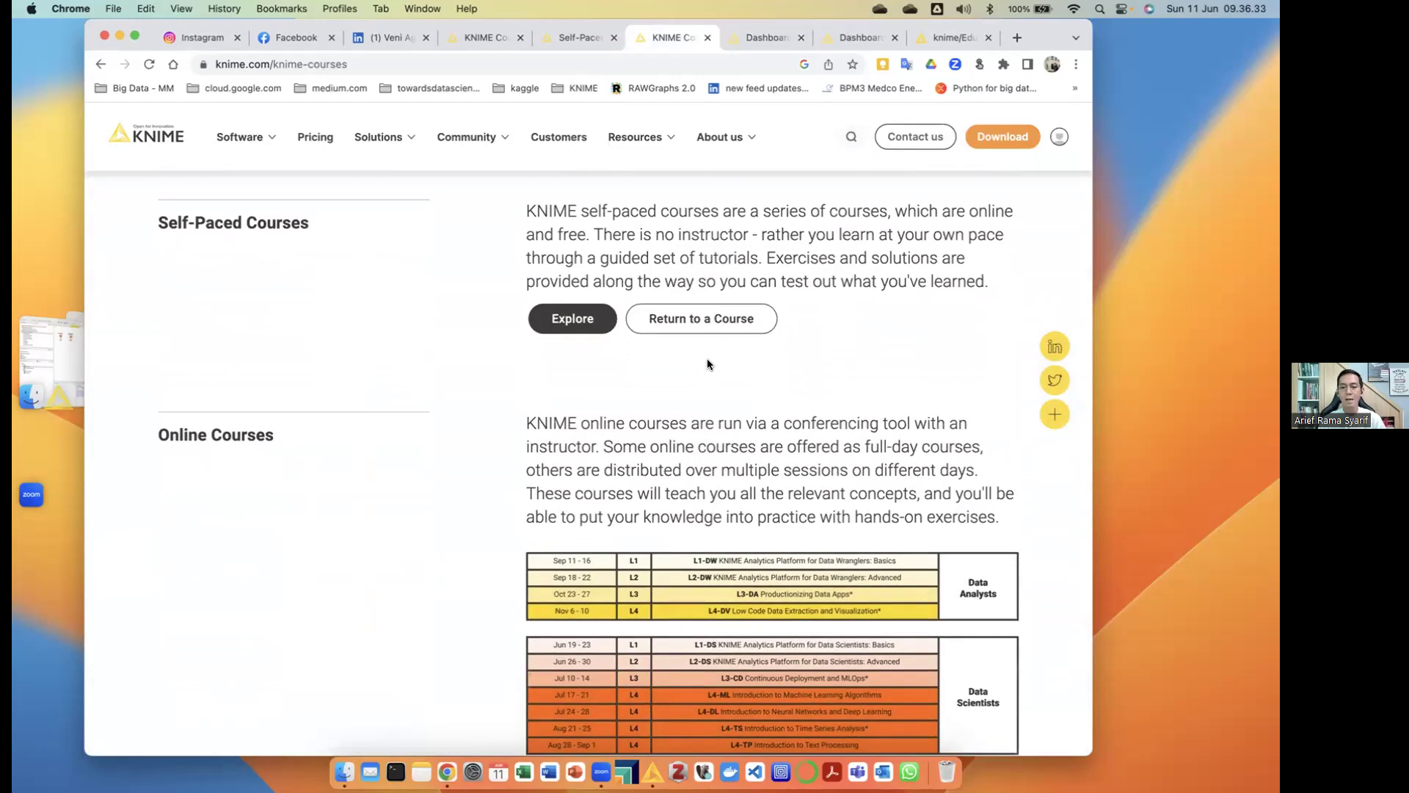
{"action": "scroll", "coordinate": [708, 364], "scroll_direction": "down", "scroll_amount": 3}
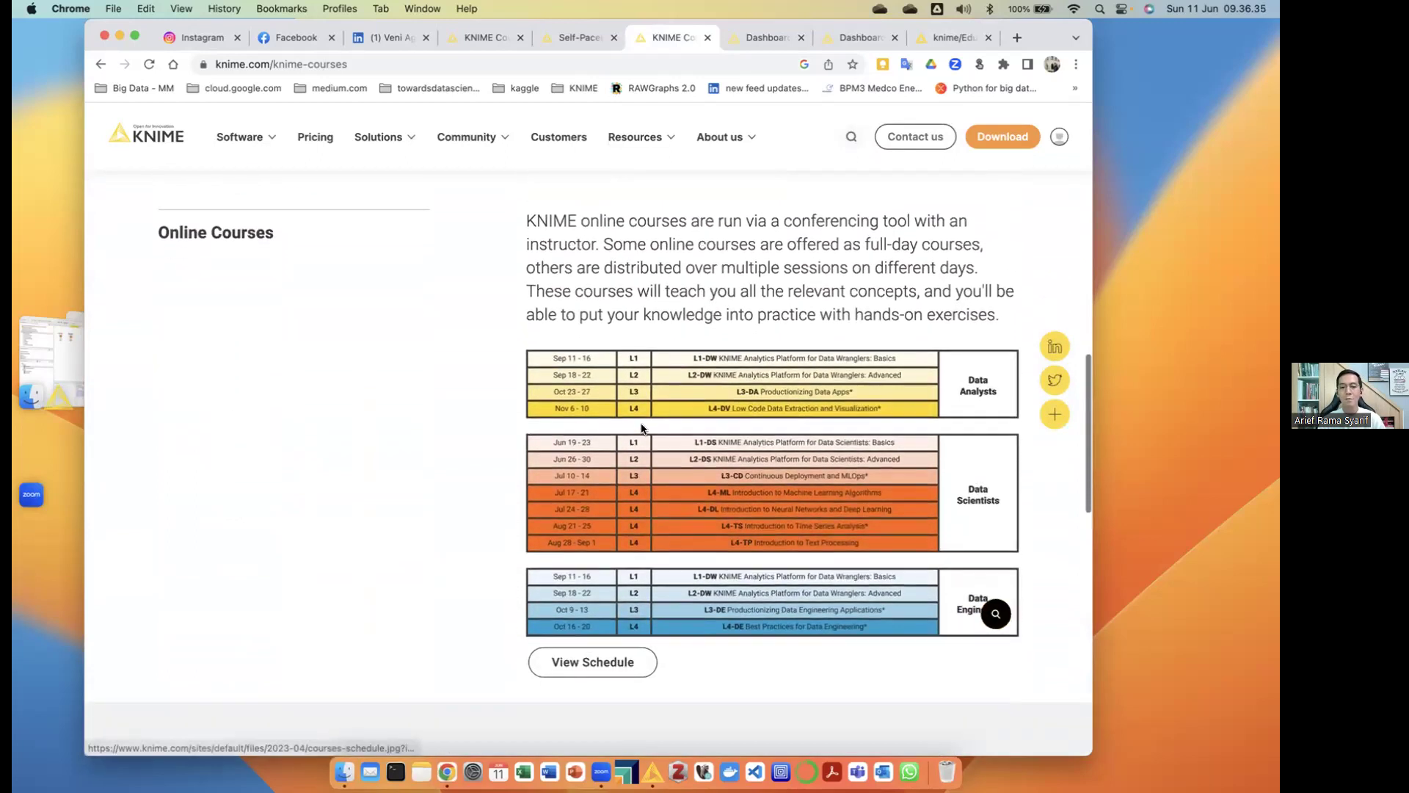
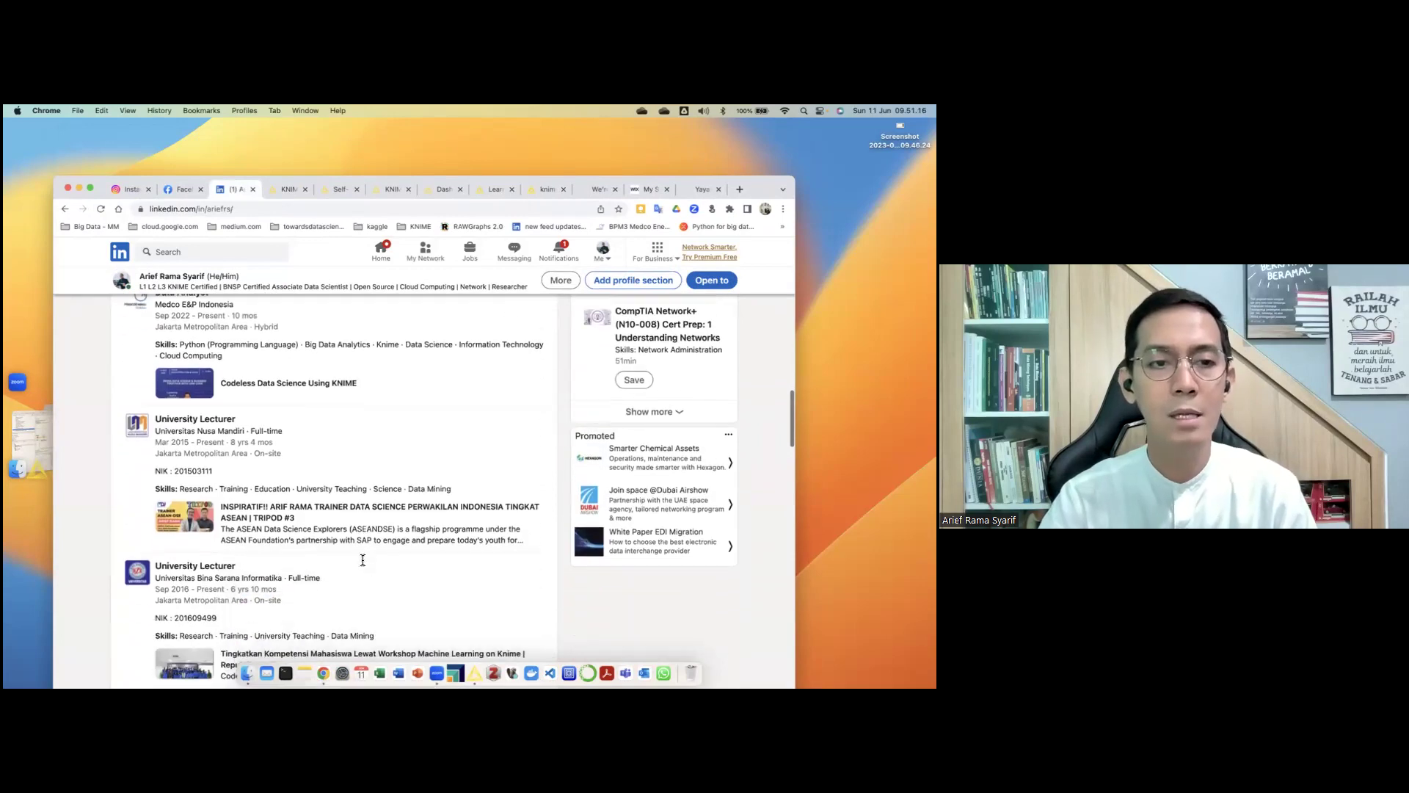
Open all posts from the LinkedIn profile and look through the activity feed's KNIME and data science posts
{"action": "scroll", "coordinate": [368, 564], "scroll_direction": "down", "scroll_amount": 3}
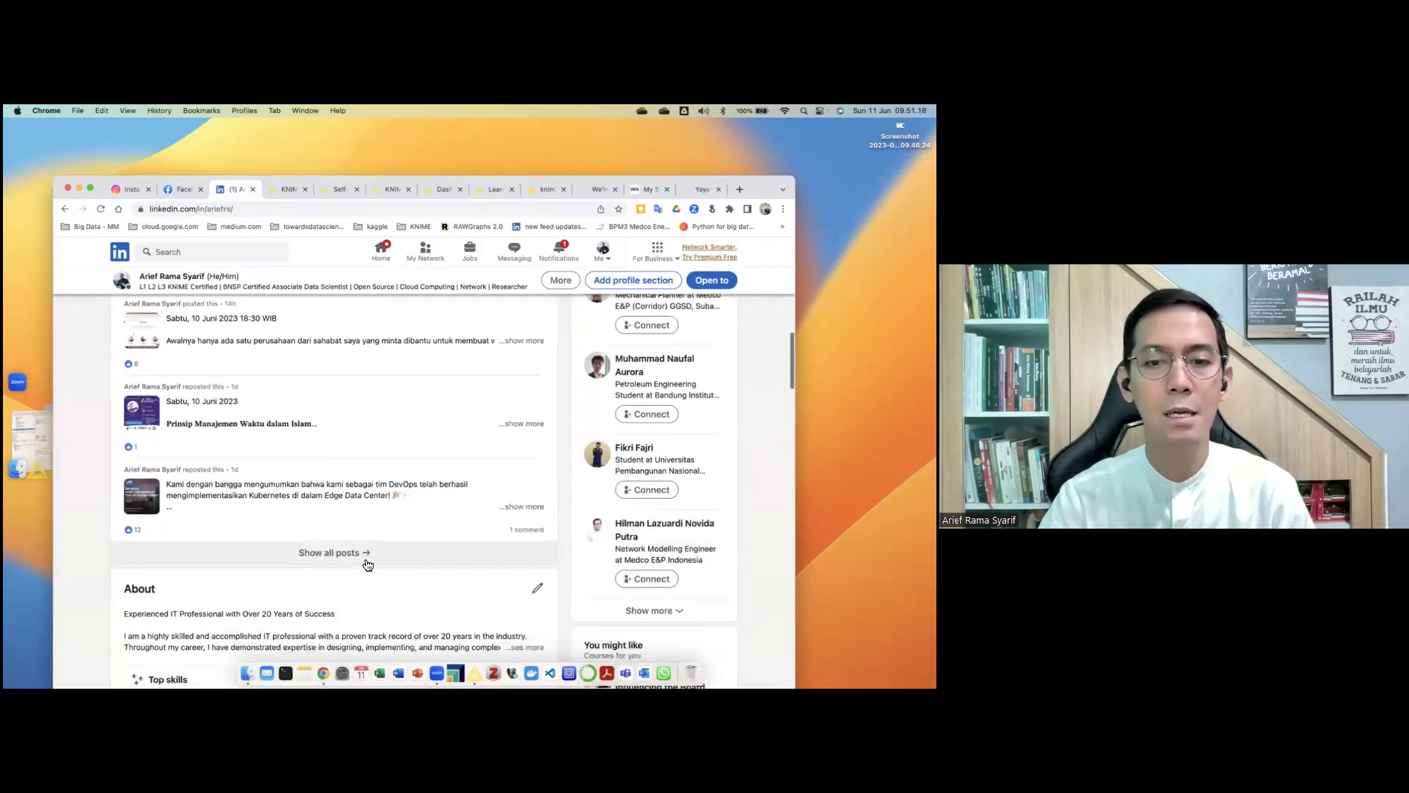
{"action": "left_click", "coordinate": [352, 561]}
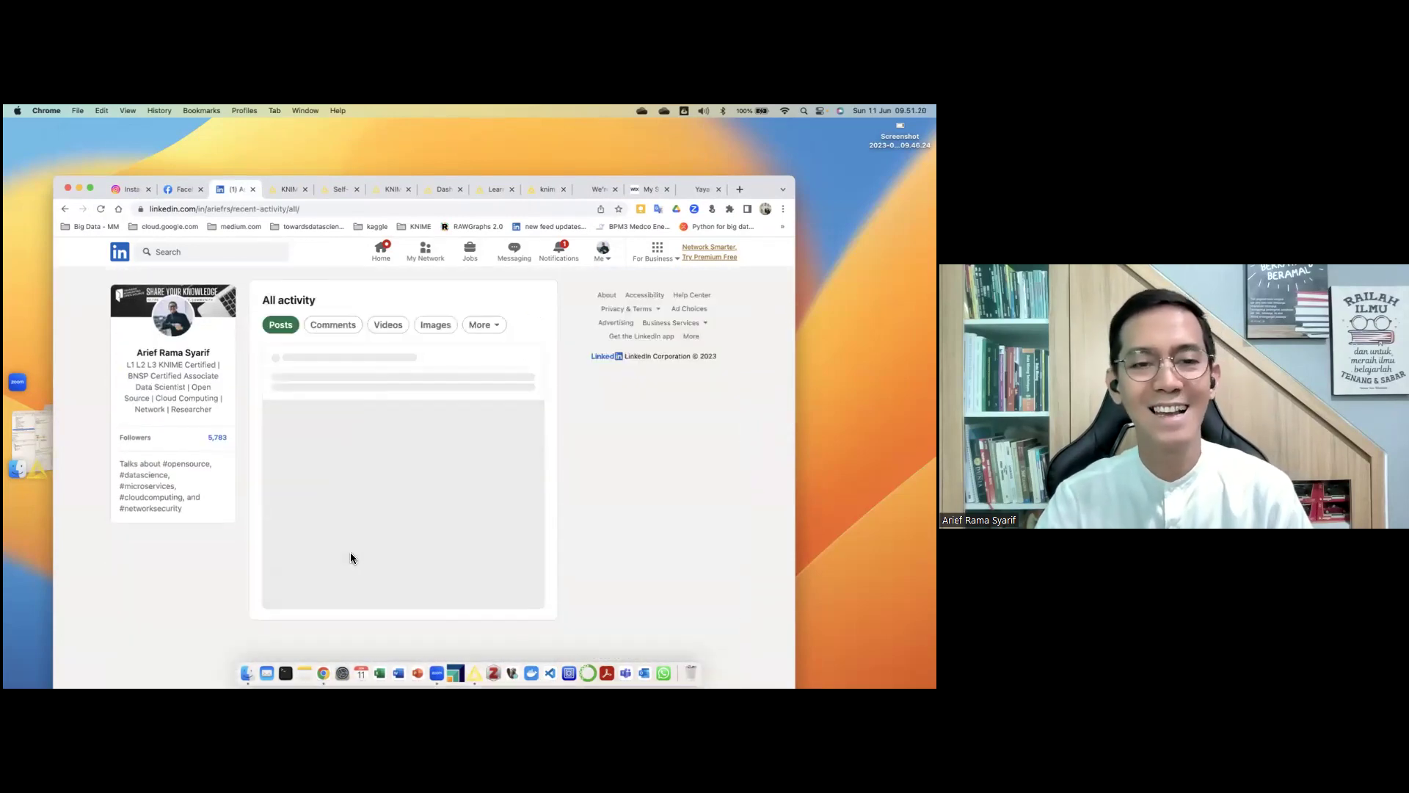
{"action": "scroll", "coordinate": [351, 561], "scroll_direction": "down", "scroll_amount": 15}
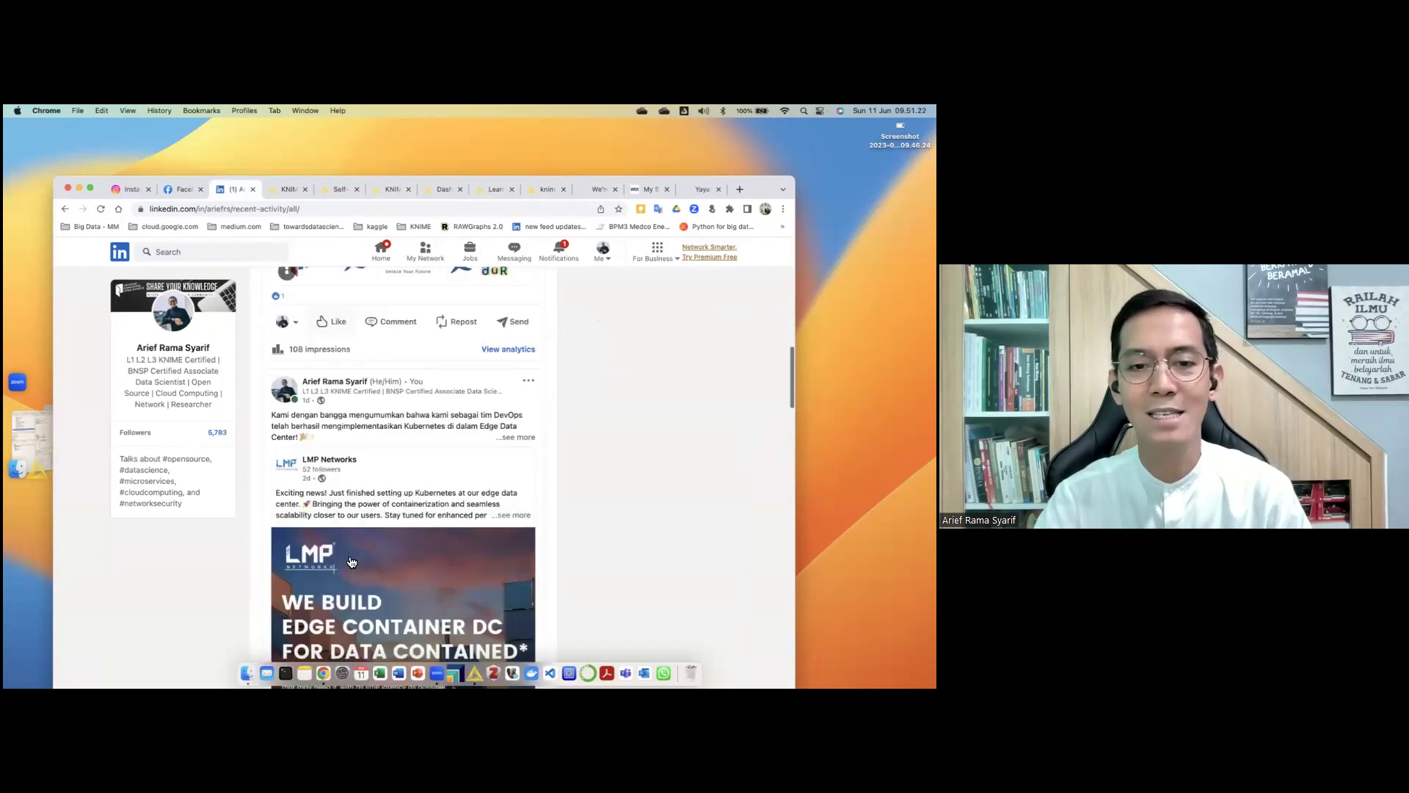
{"action": "scroll", "coordinate": [350, 555], "scroll_direction": "down", "scroll_amount": 15}
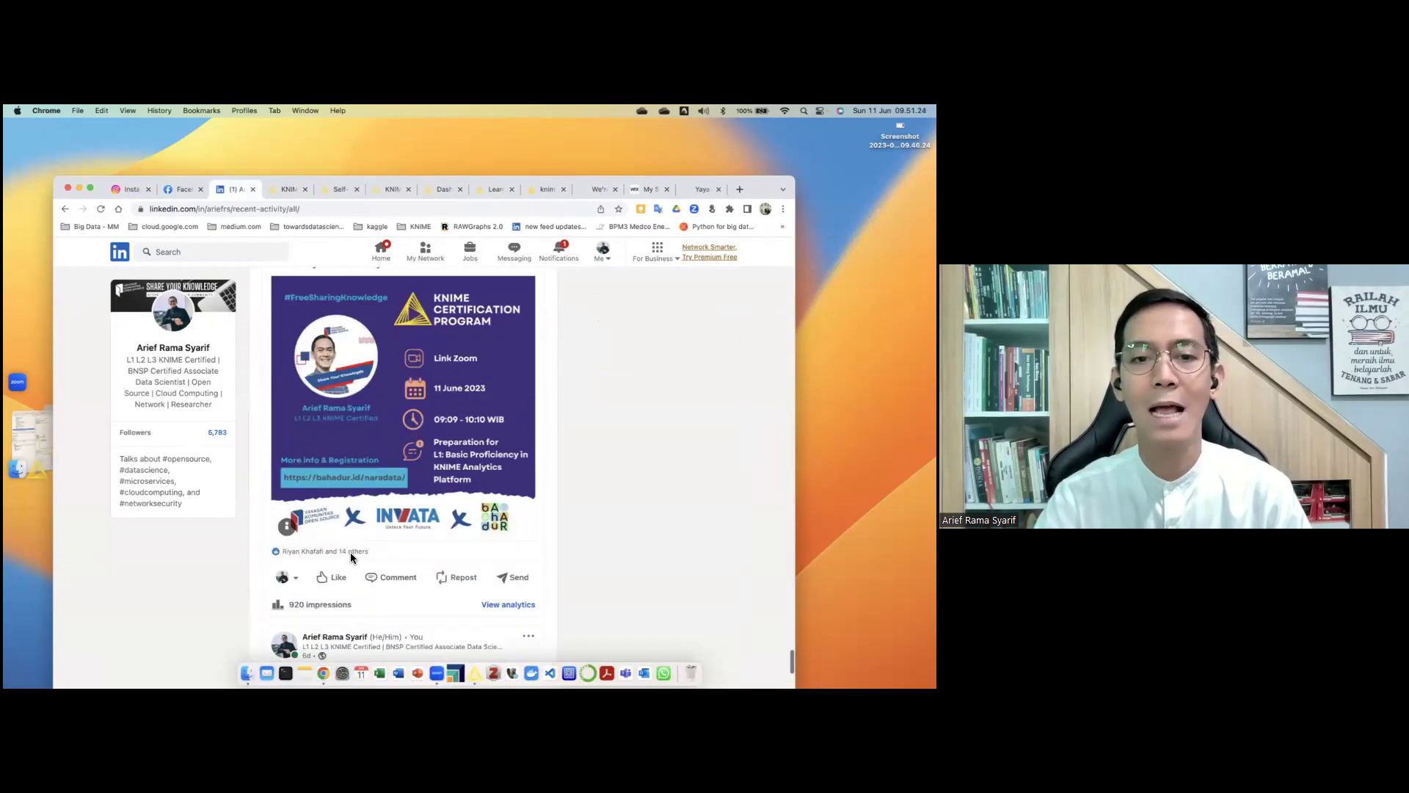
{"action": "scroll", "coordinate": [351, 561], "scroll_direction": "down", "scroll_amount": 15}
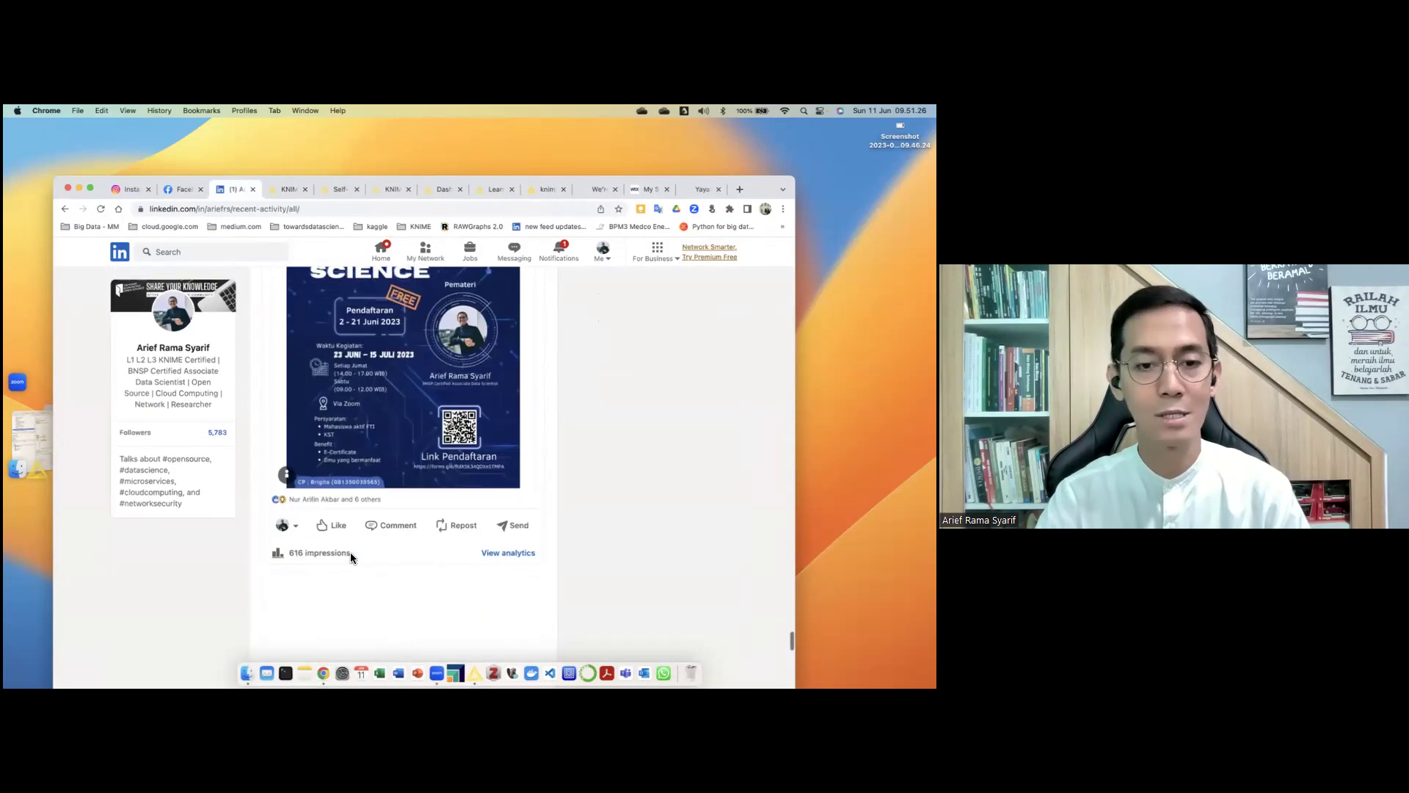
{"action": "scroll", "coordinate": [351, 562], "scroll_direction": "down", "scroll_amount": 15}
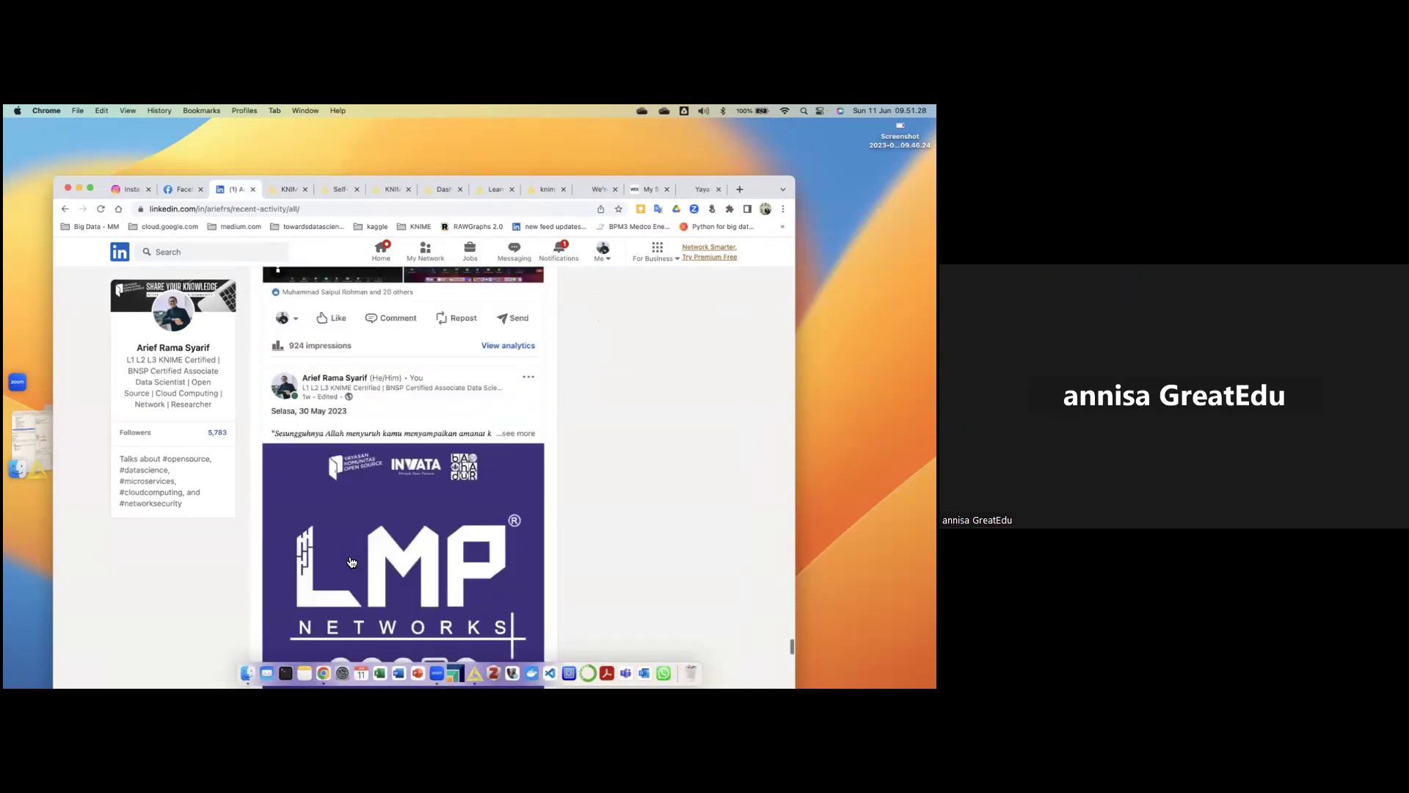
{"action": "scroll", "coordinate": [351, 561], "scroll_direction": "down", "scroll_amount": 15}
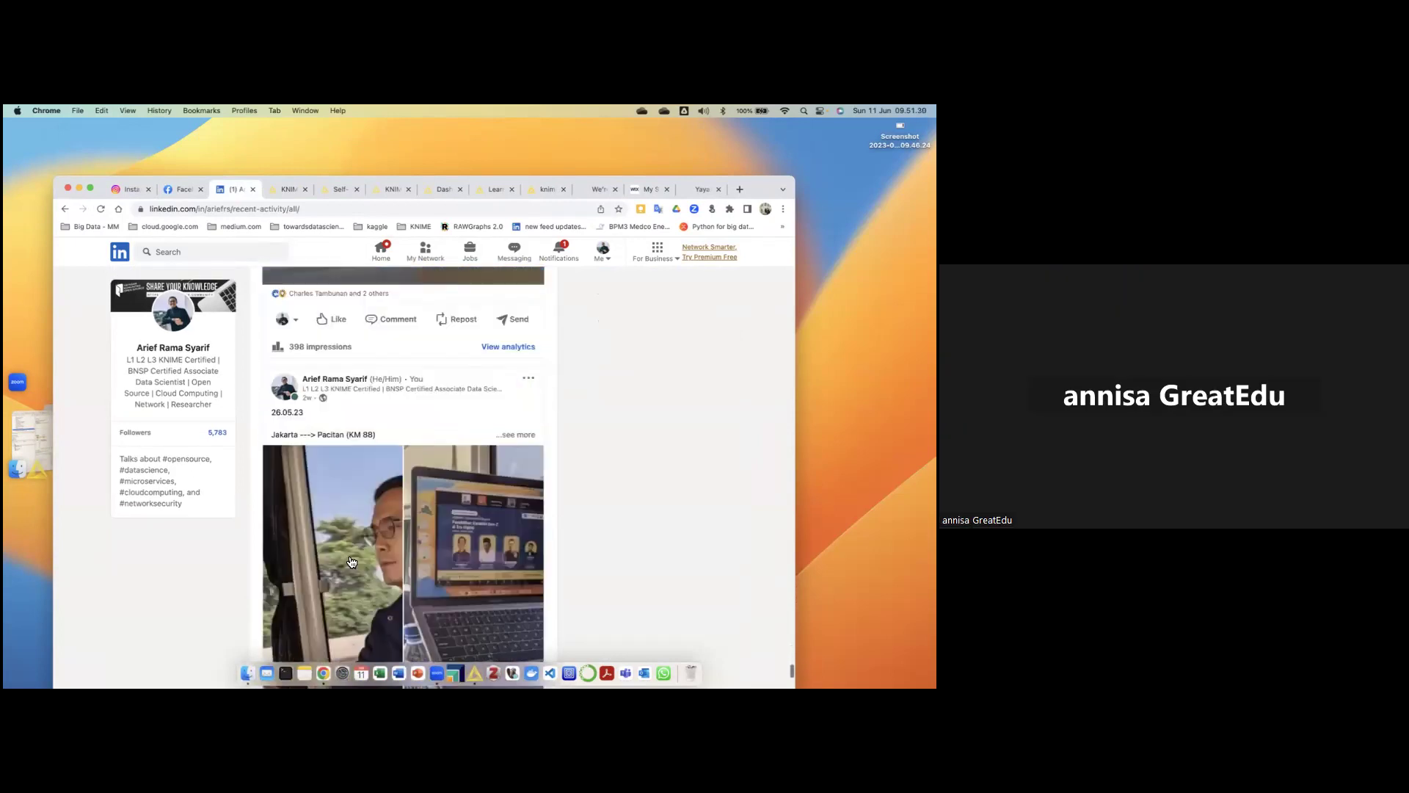
{"action": "scroll", "coordinate": [352, 562], "scroll_direction": "down", "scroll_amount": 15}
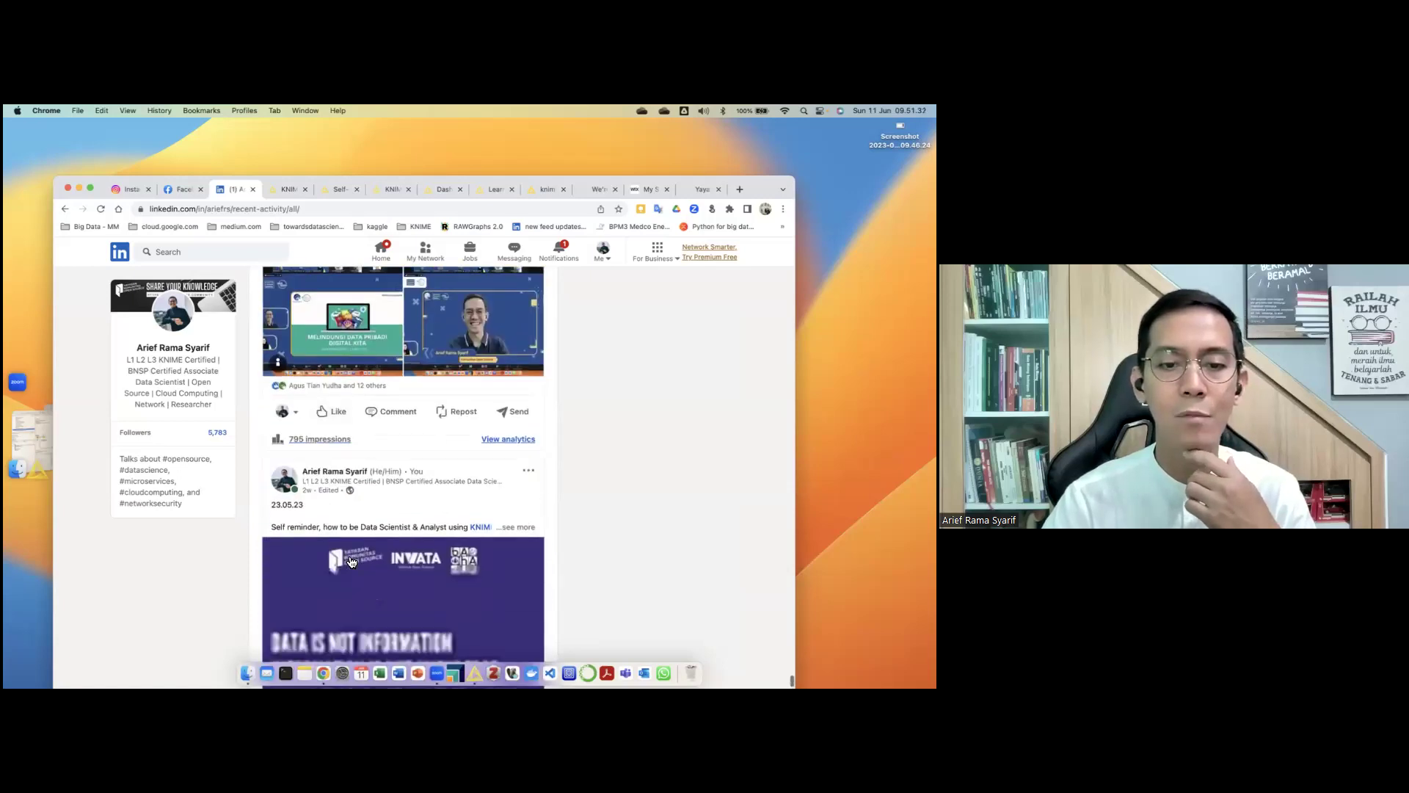
Examine the older LinkedIn activity posts on KNIME certification, data science and Linux, going back from late May to 11 April 2023
{"action": "scroll", "coordinate": [352, 562], "scroll_direction": "down", "scroll_amount": 15}
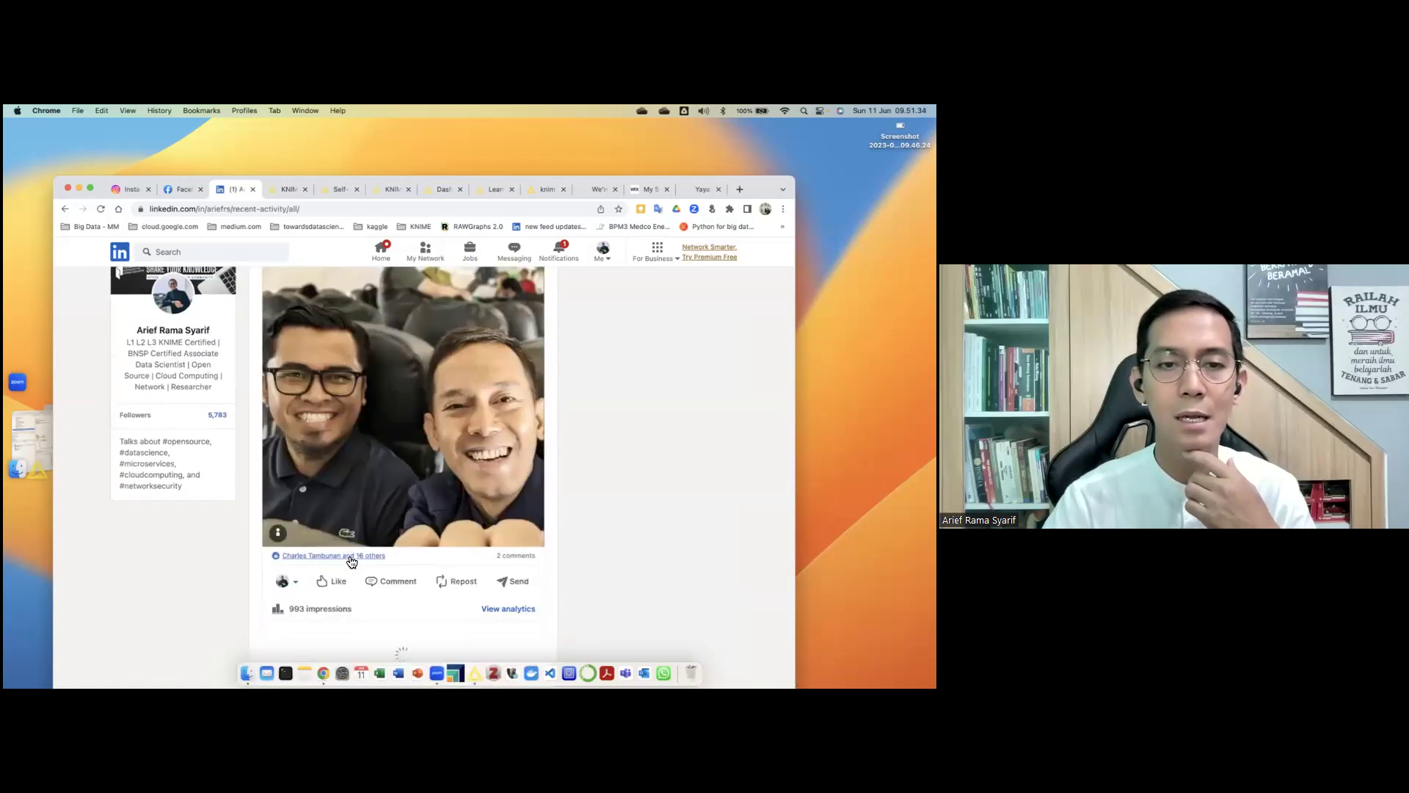
{"action": "scroll", "coordinate": [352, 562], "scroll_direction": "down", "scroll_amount": 15}
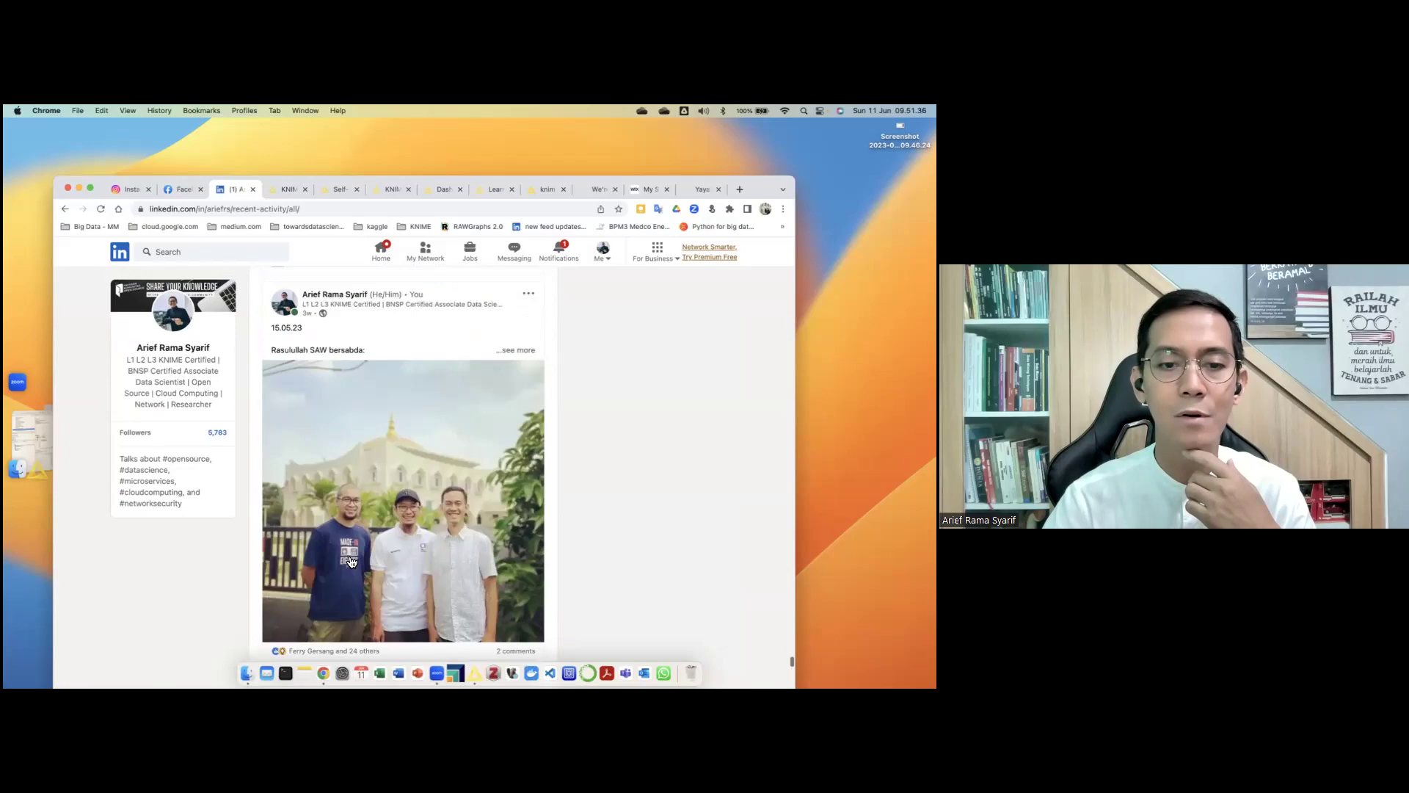
{"action": "scroll", "coordinate": [481, 614], "scroll_direction": "down", "scroll_amount": 15}
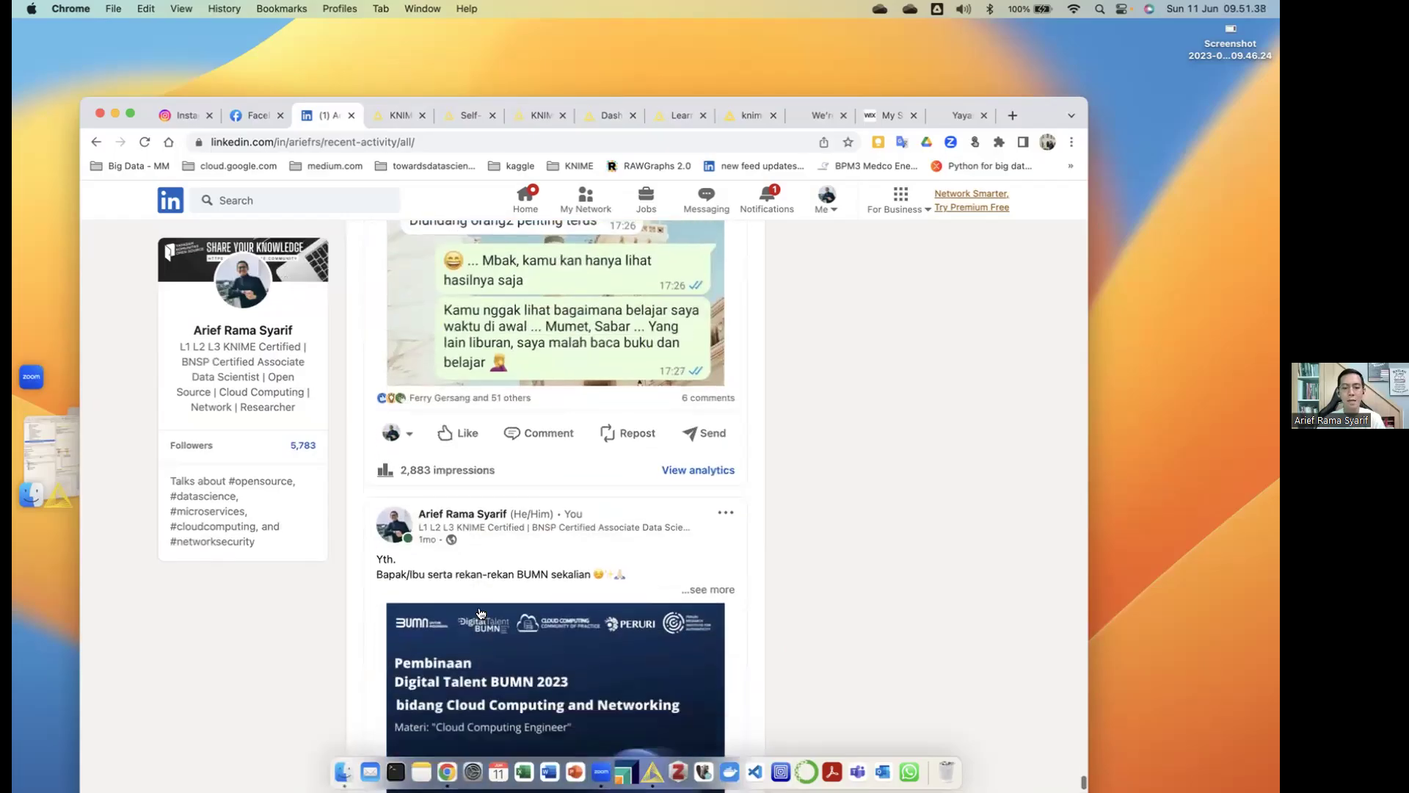
{"action": "scroll", "coordinate": [481, 613], "scroll_direction": "down", "scroll_amount": 15}
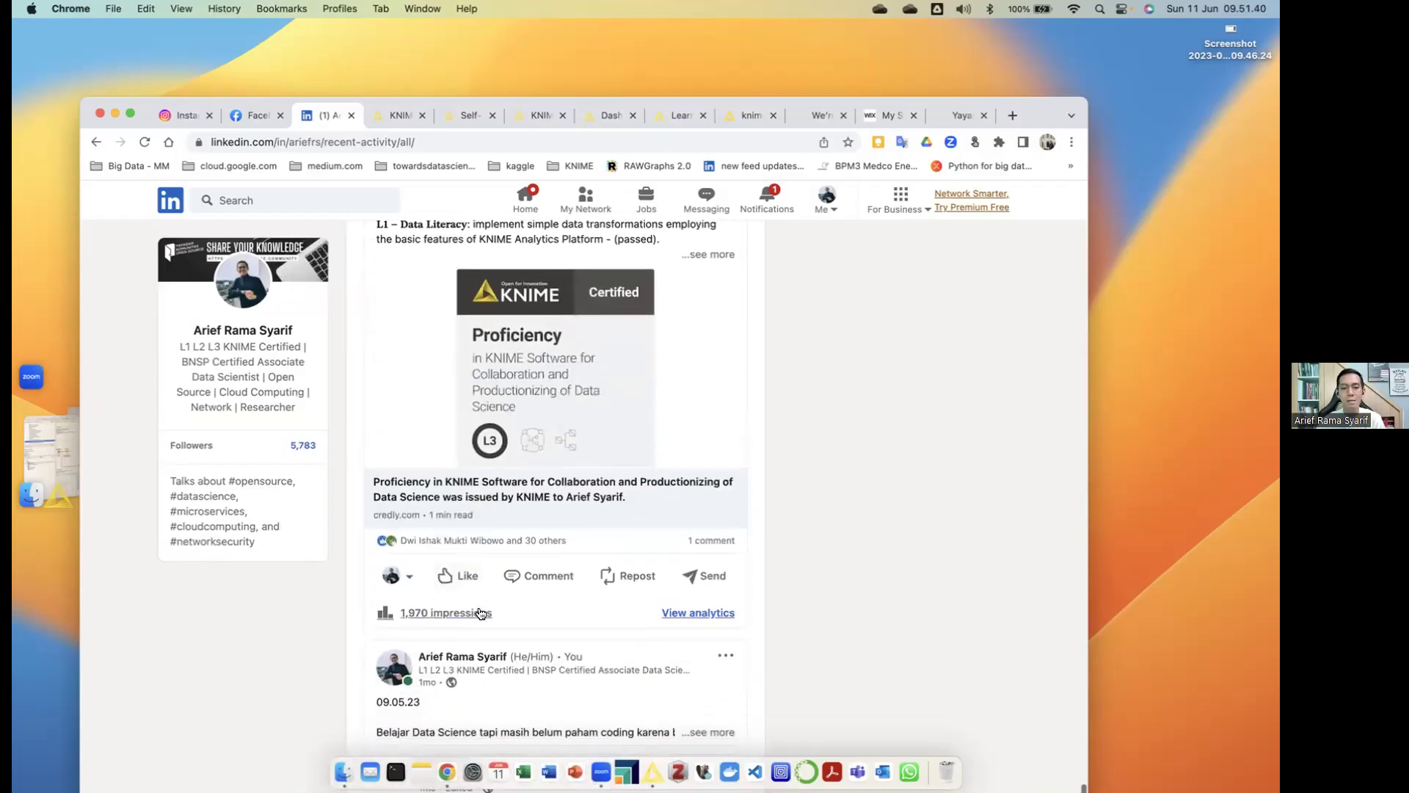
{"action": "scroll", "coordinate": [481, 613], "scroll_direction": "down", "scroll_amount": 15}
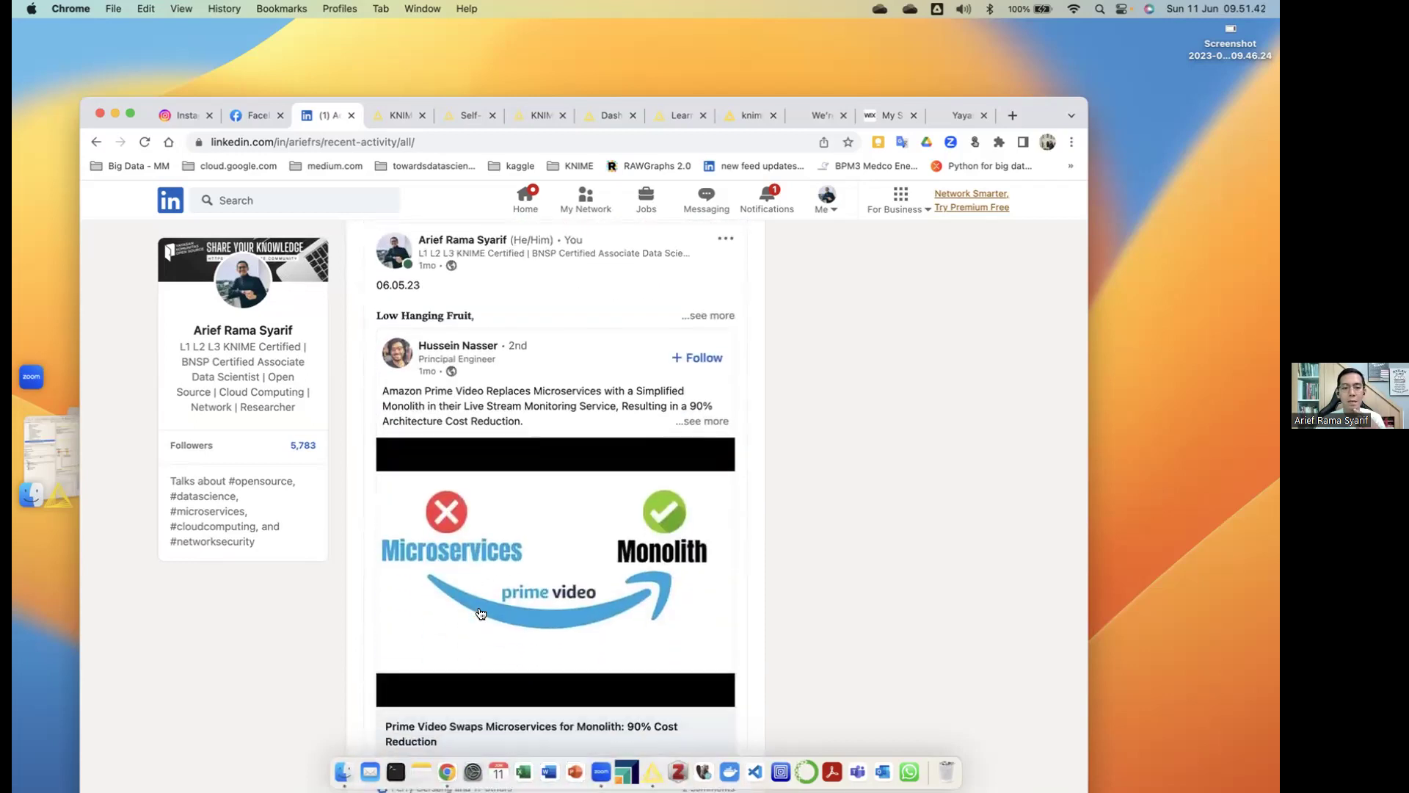
{"action": "scroll", "coordinate": [481, 613], "scroll_direction": "down", "scroll_amount": 15}
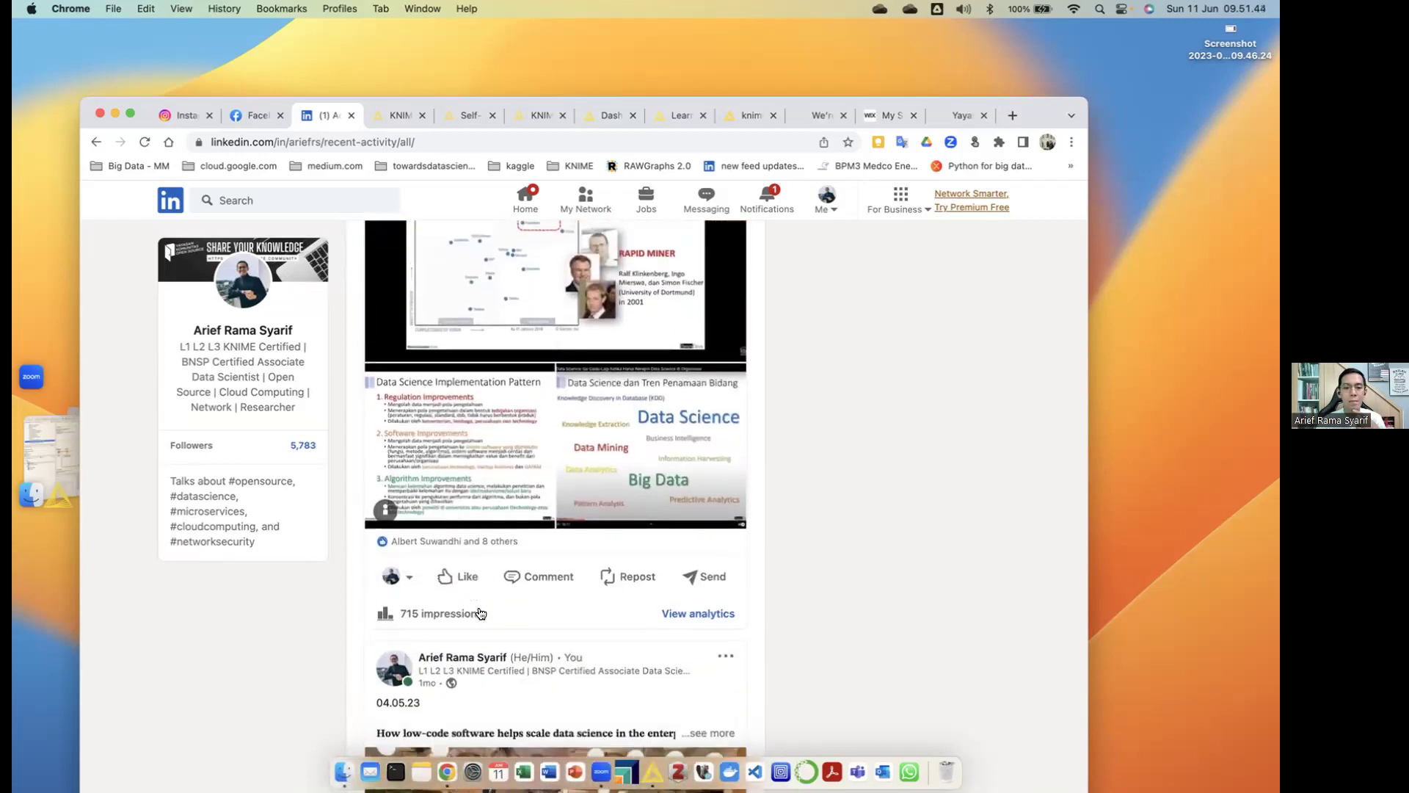
{"action": "scroll", "coordinate": [481, 614], "scroll_direction": "down", "scroll_amount": 15}
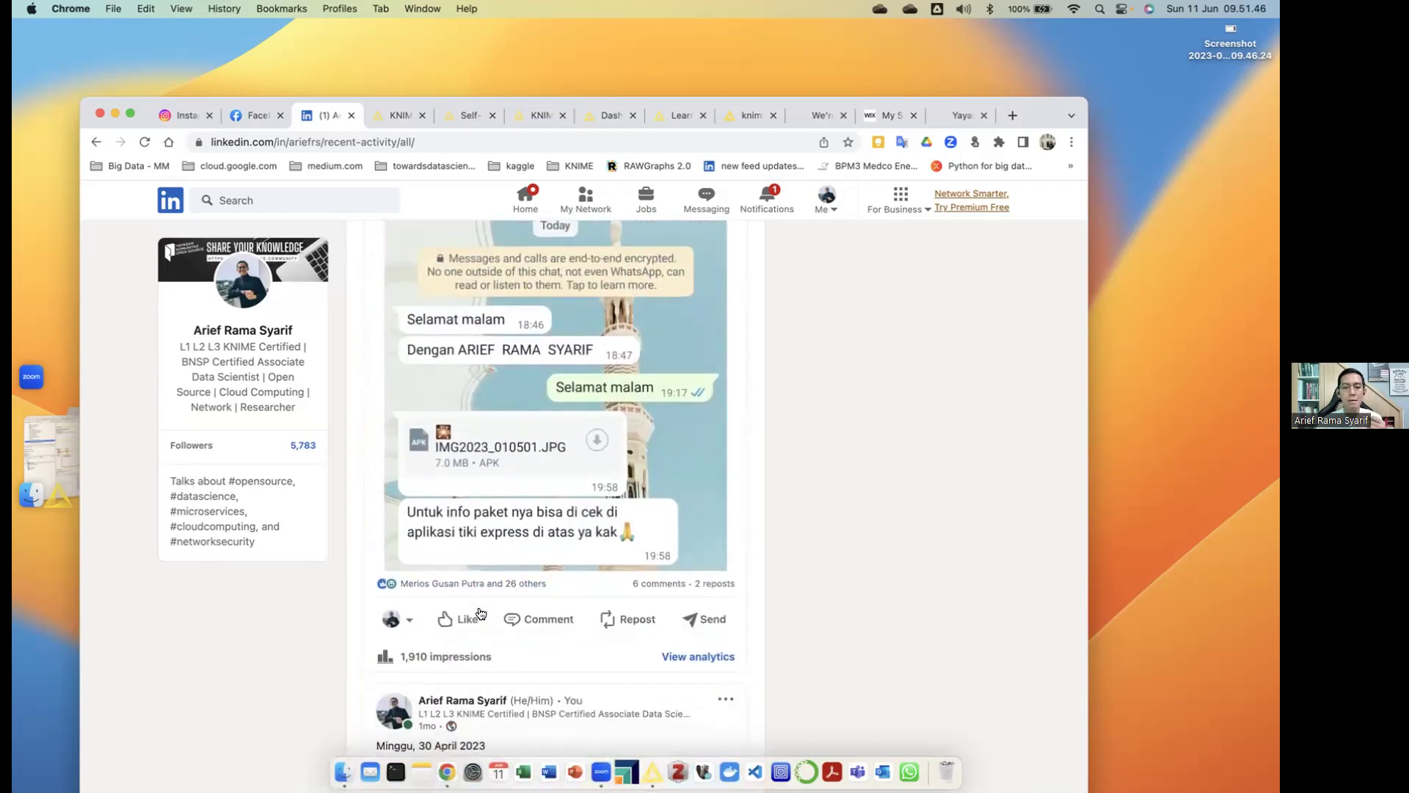
{"action": "scroll", "coordinate": [481, 612], "scroll_direction": "down", "scroll_amount": 15}
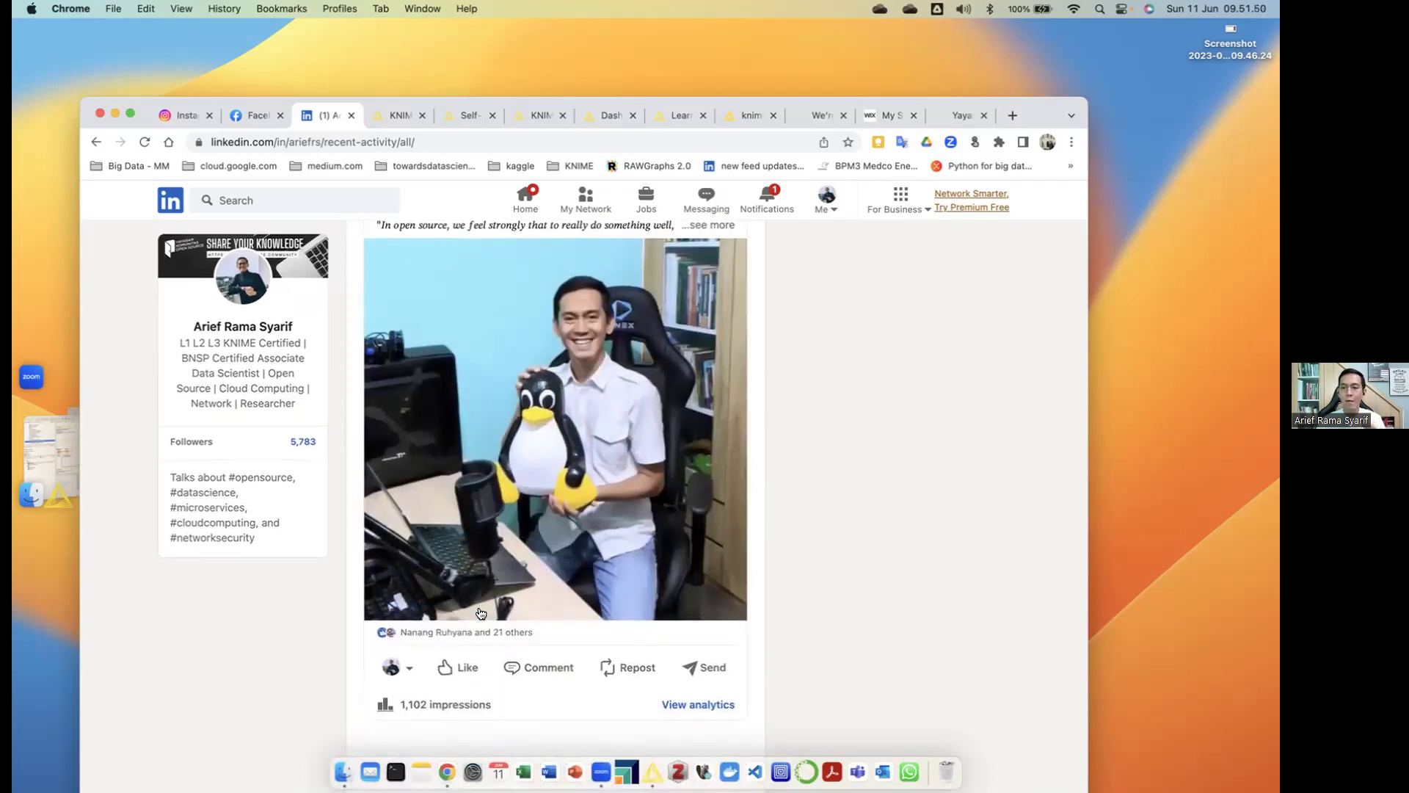
{"action": "scroll", "coordinate": [481, 613], "scroll_direction": "down", "scroll_amount": 15}
{"action": "scroll", "coordinate": [481, 613], "scroll_direction": "down", "scroll_amount": 15}
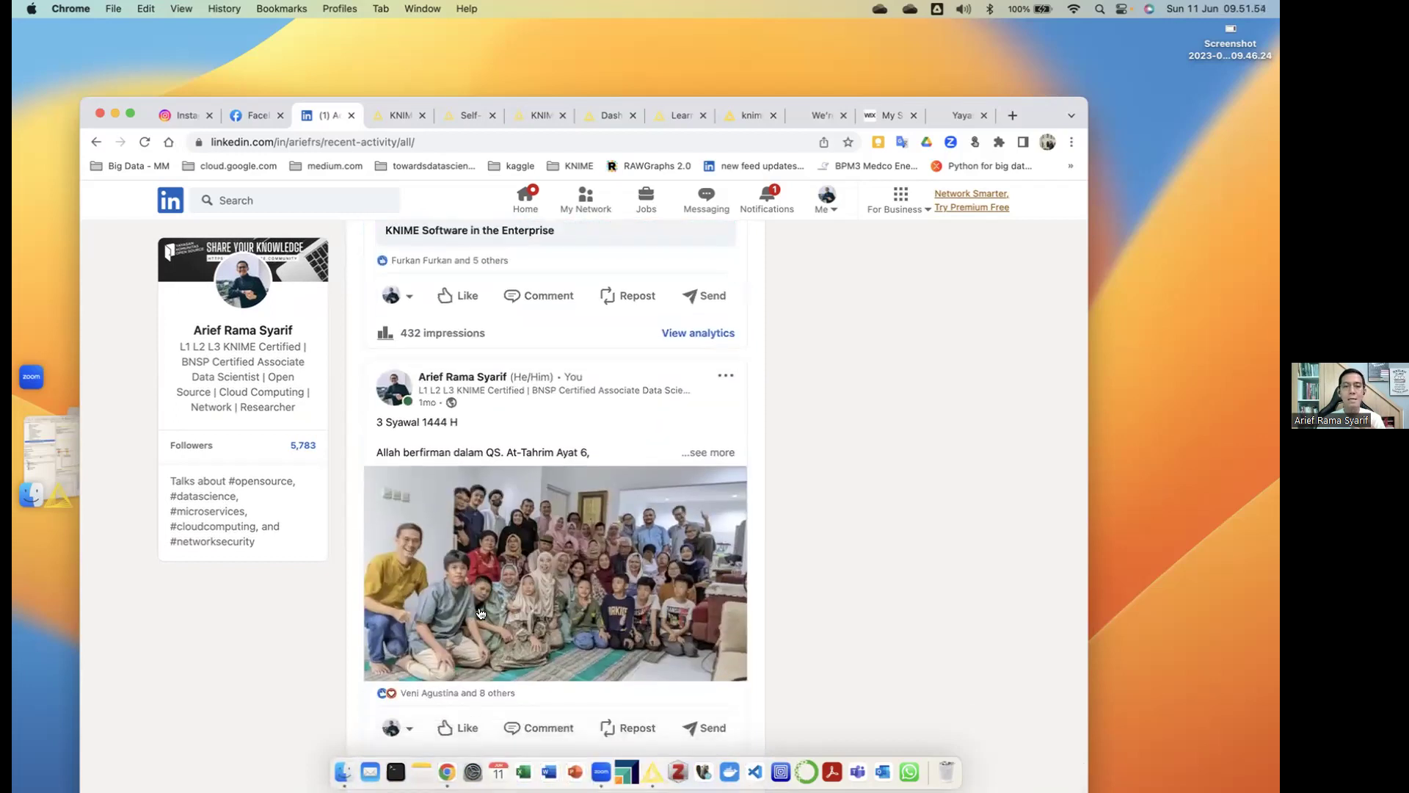
{"action": "scroll", "coordinate": [480, 612], "scroll_direction": "down", "scroll_amount": 15}
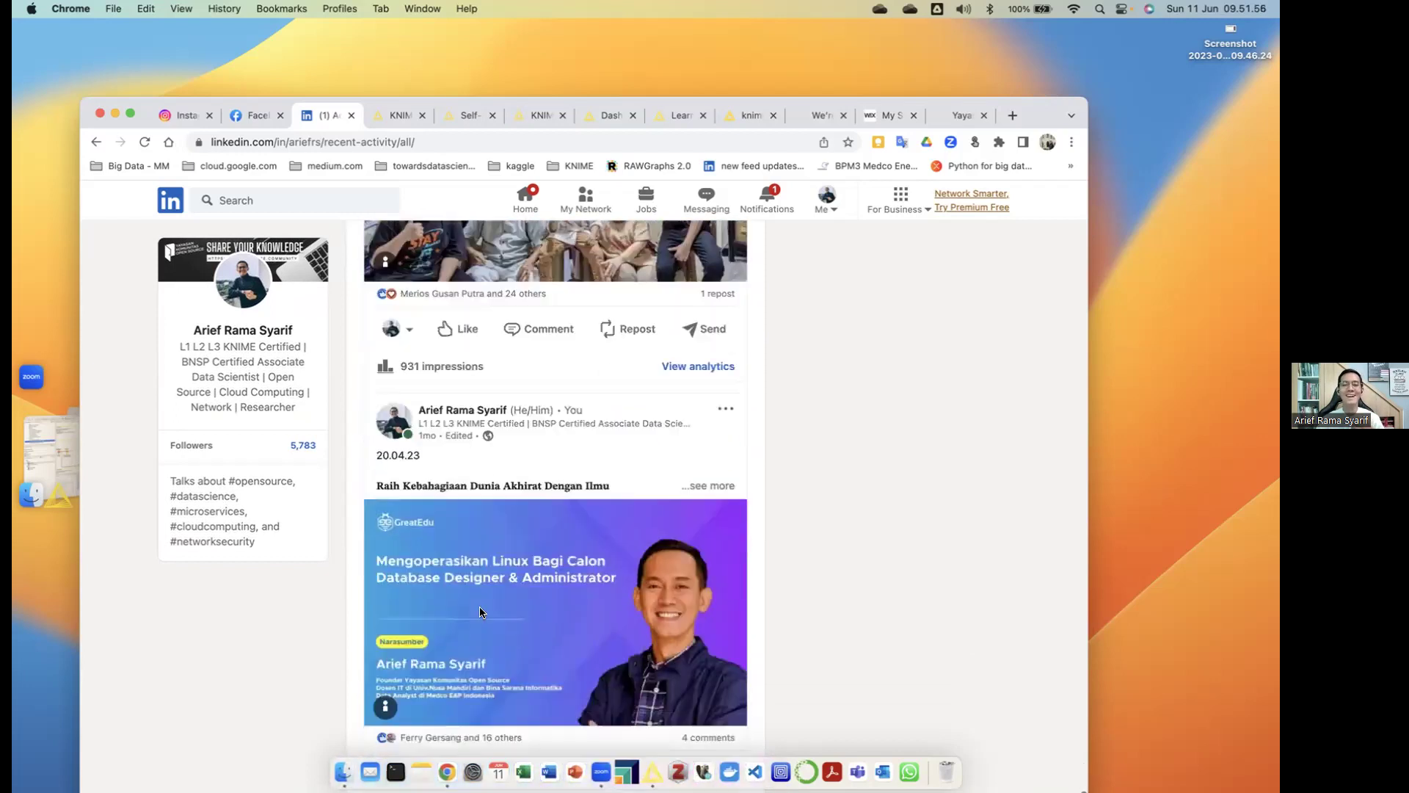
{"action": "scroll", "coordinate": [480, 612], "scroll_direction": "down", "scroll_amount": 15}
{"action": "scroll", "coordinate": [480, 614], "scroll_direction": "down", "scroll_amount": 6}
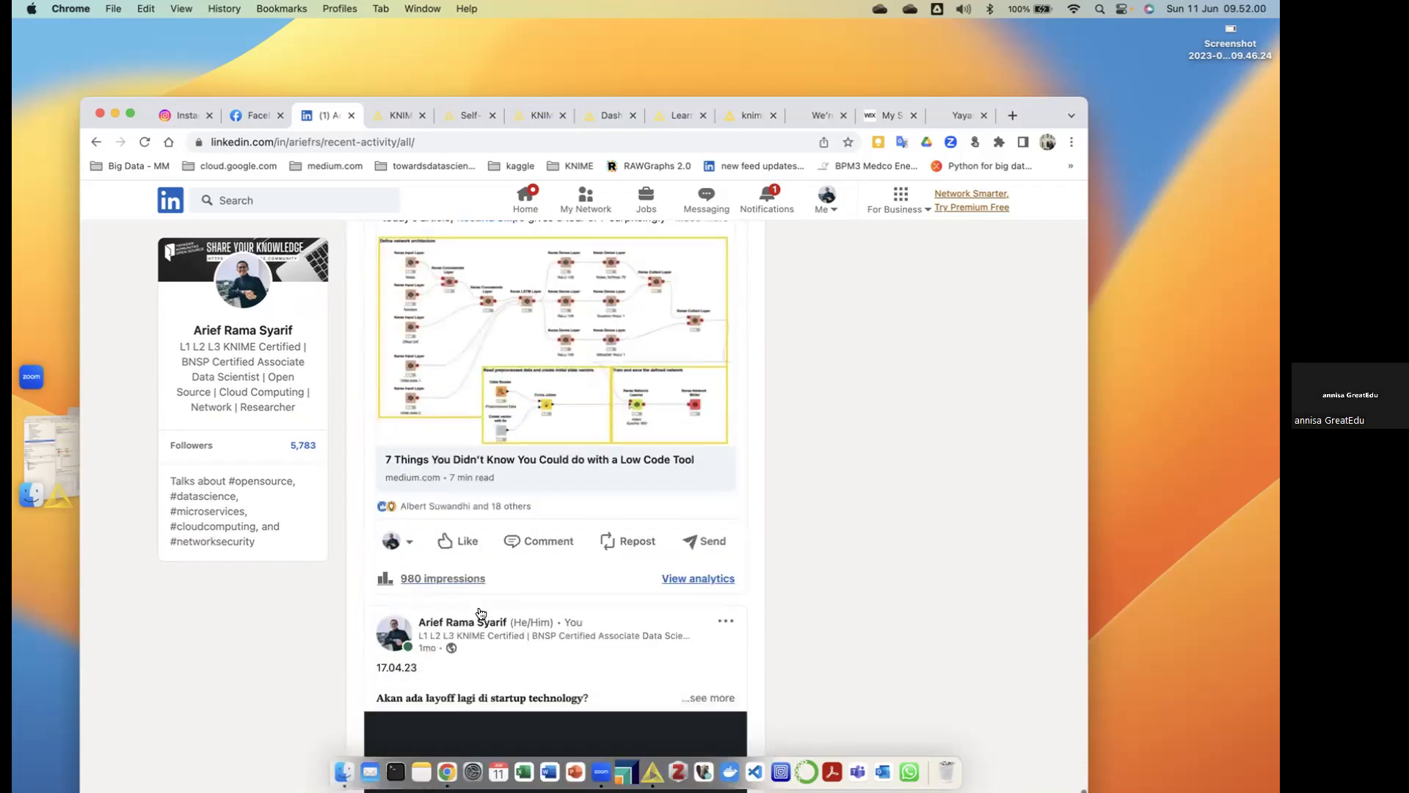
{"action": "scroll", "coordinate": [480, 614], "scroll_direction": "down", "scroll_amount": 15}
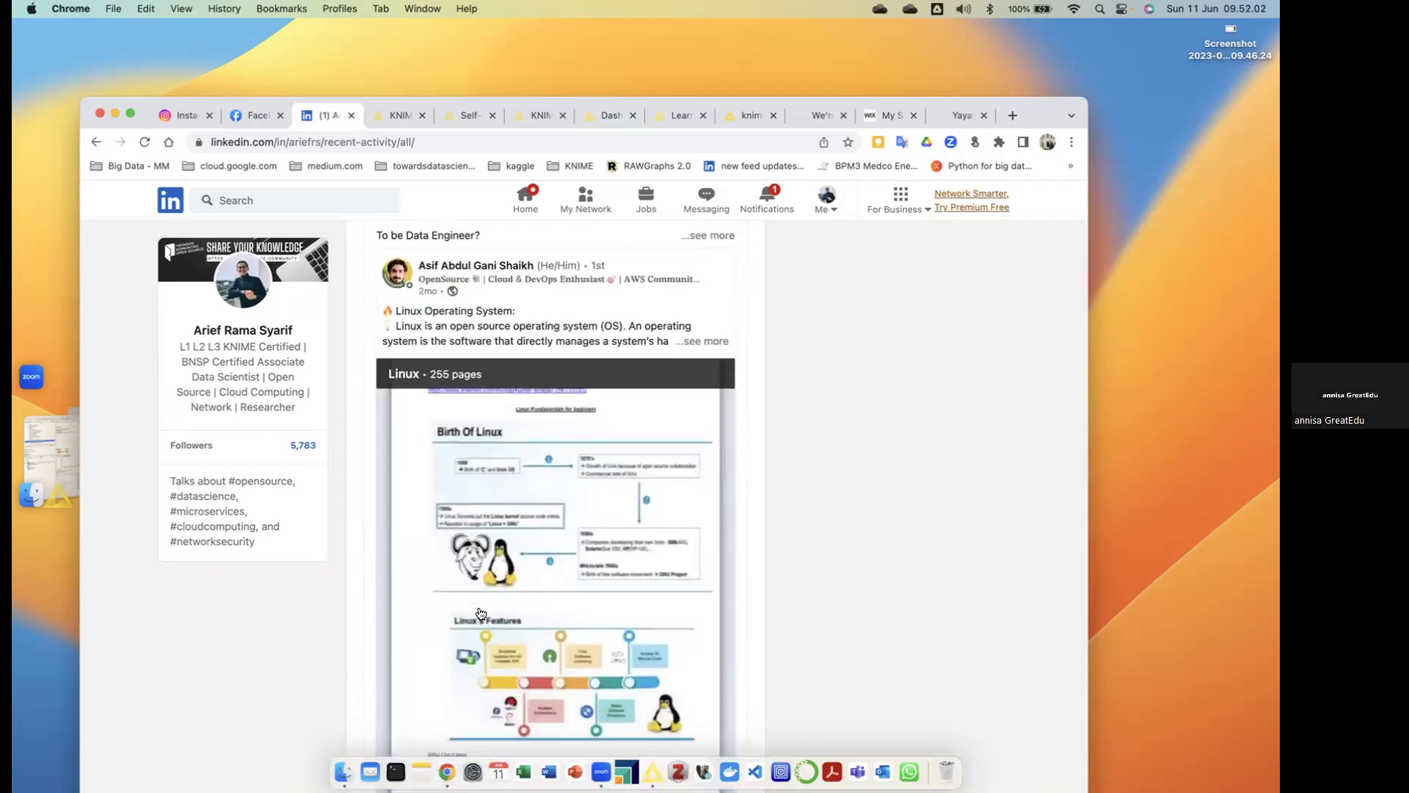
{"action": "scroll", "coordinate": [481, 613], "scroll_direction": "down", "scroll_amount": 15}
{"action": "scroll", "coordinate": [481, 614], "scroll_direction": "down", "scroll_amount": 15}
{"action": "scroll", "coordinate": [481, 614], "scroll_direction": "down", "scroll_amount": 8}
{"action": "scroll", "coordinate": [480, 612], "scroll_direction": "down", "scroll_amount": 20}
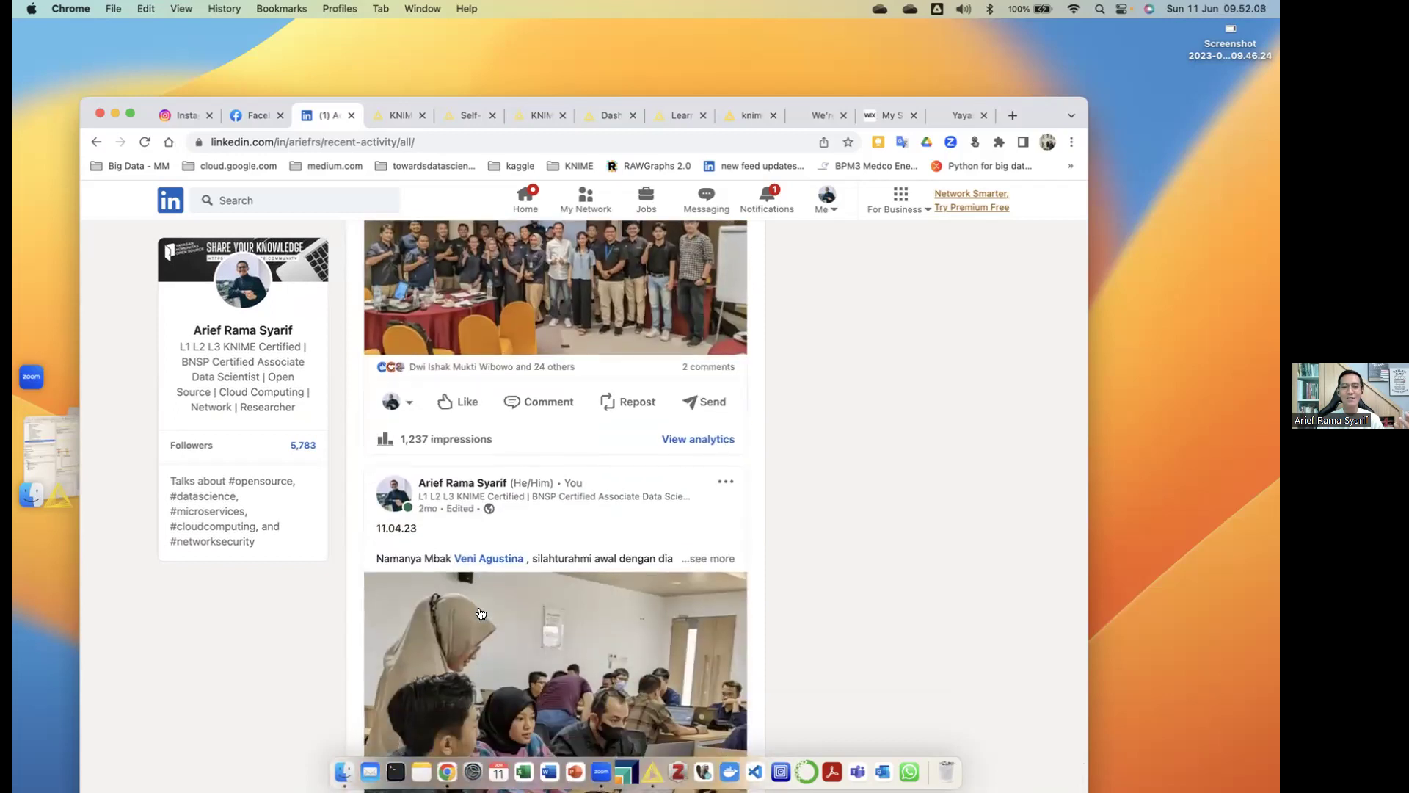
Enlarge the browser window and review the activity feed back up to the mid-May 2023 posts about KNIME support and cloud computing
{"action": "double_click", "coordinate": [1035, 118]}
{"action": "scroll", "coordinate": [799, 356], "scroll_direction": "up", "scroll_amount": 10}
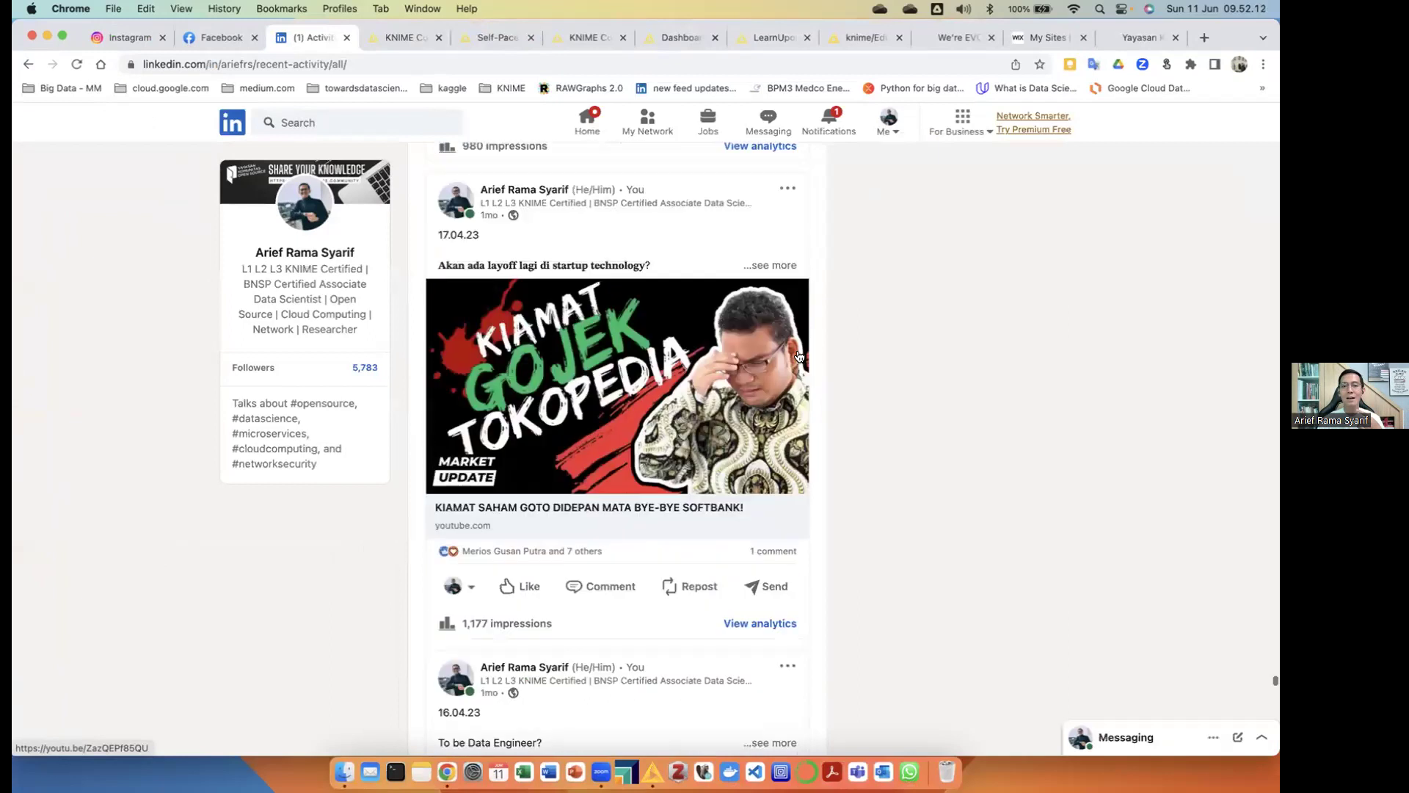
{"action": "scroll", "coordinate": [799, 356], "scroll_direction": "up", "scroll_amount": 15}
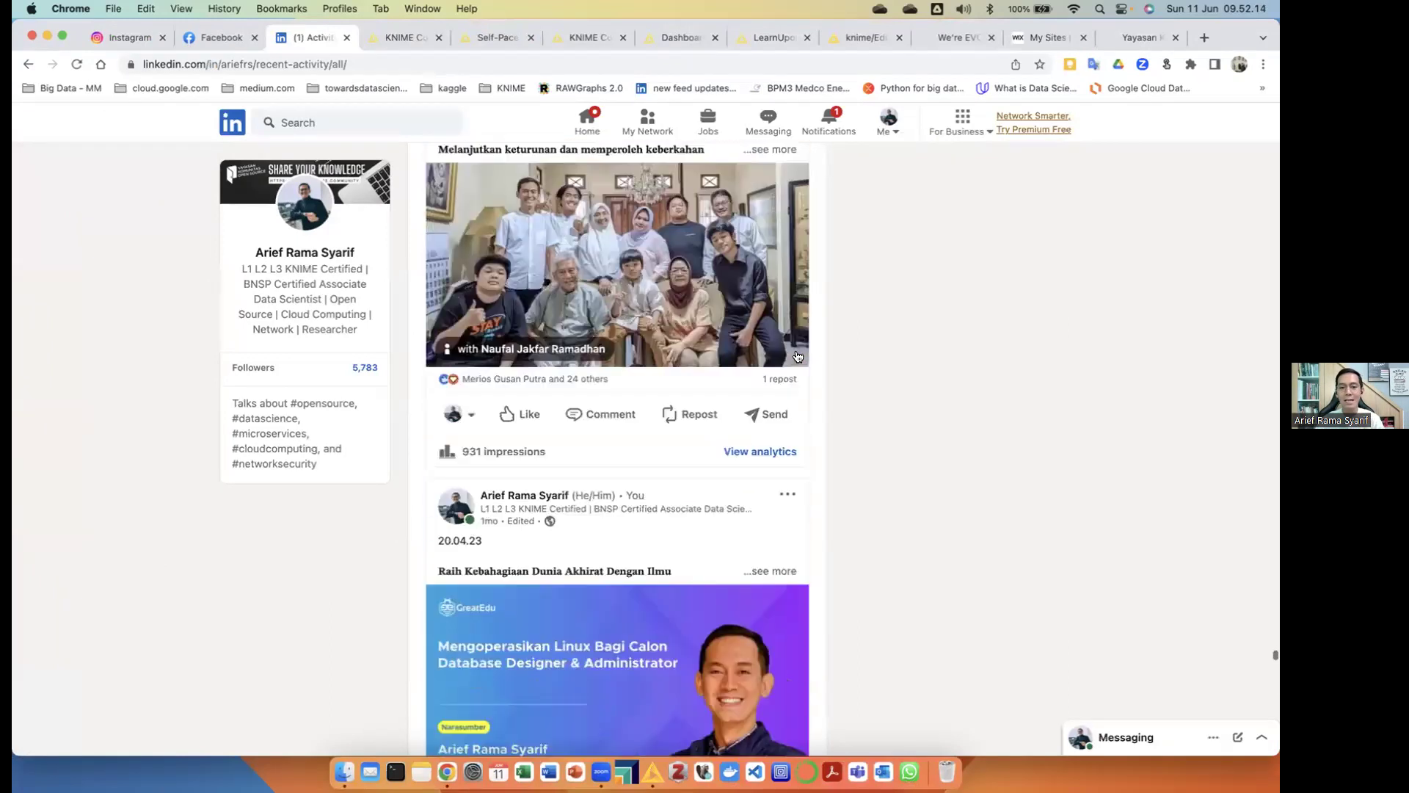
{"action": "scroll", "coordinate": [797, 356], "scroll_direction": "up", "scroll_amount": 10}
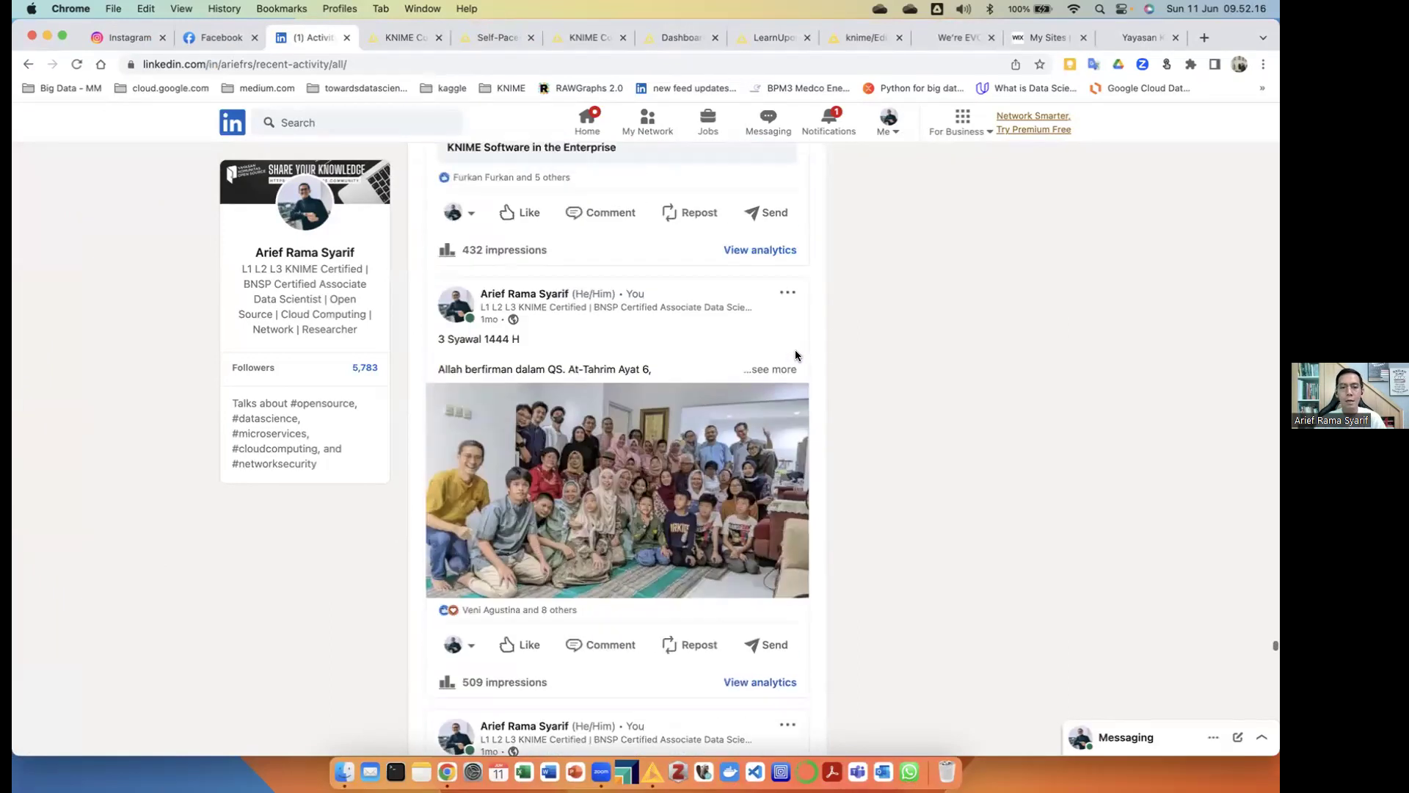
{"action": "scroll", "coordinate": [797, 356], "scroll_direction": "up", "scroll_amount": 10}
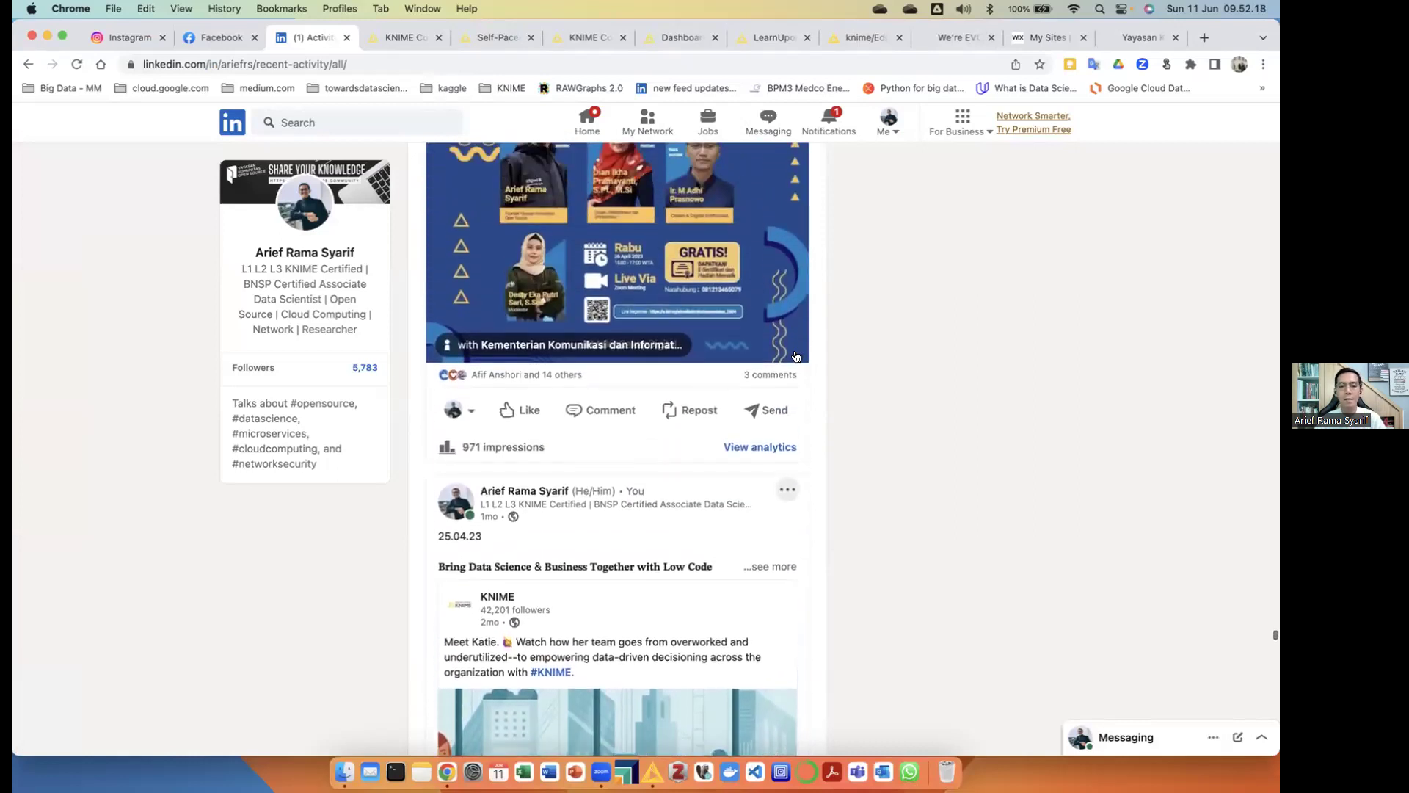
{"action": "scroll", "coordinate": [796, 356], "scroll_direction": "up", "scroll_amount": 10}
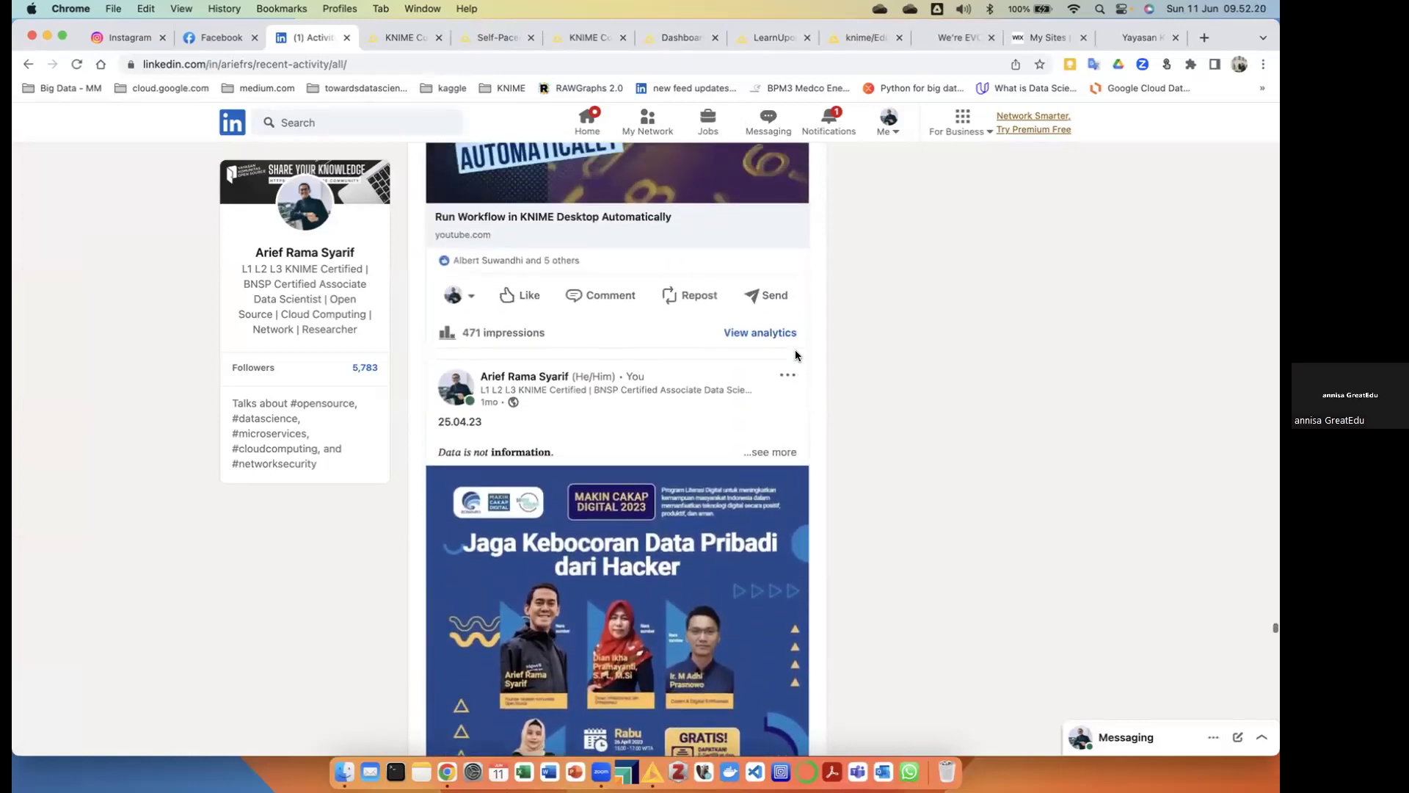
{"action": "scroll", "coordinate": [796, 356], "scroll_direction": "up", "scroll_amount": 10}
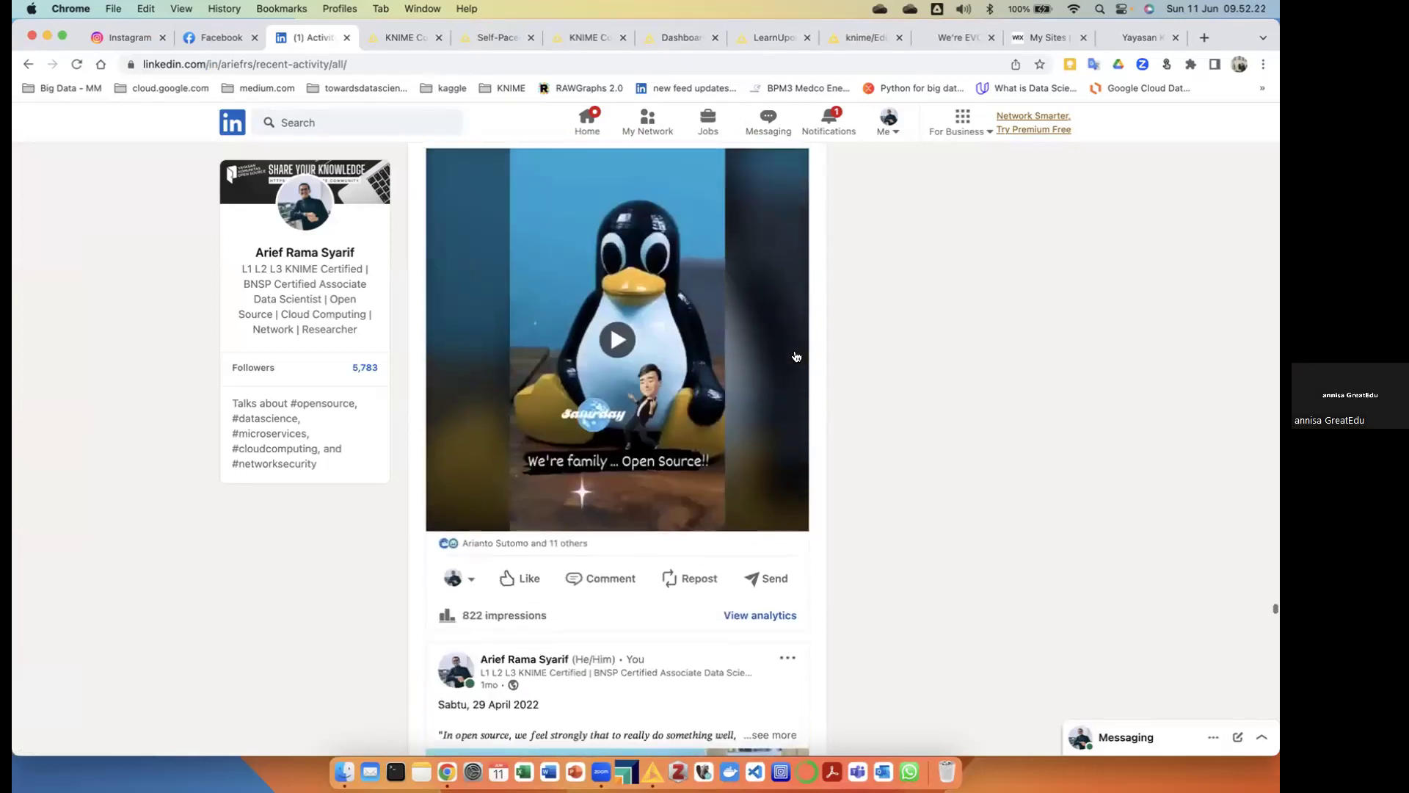
{"action": "scroll", "coordinate": [795, 349], "scroll_direction": "up", "scroll_amount": 10}
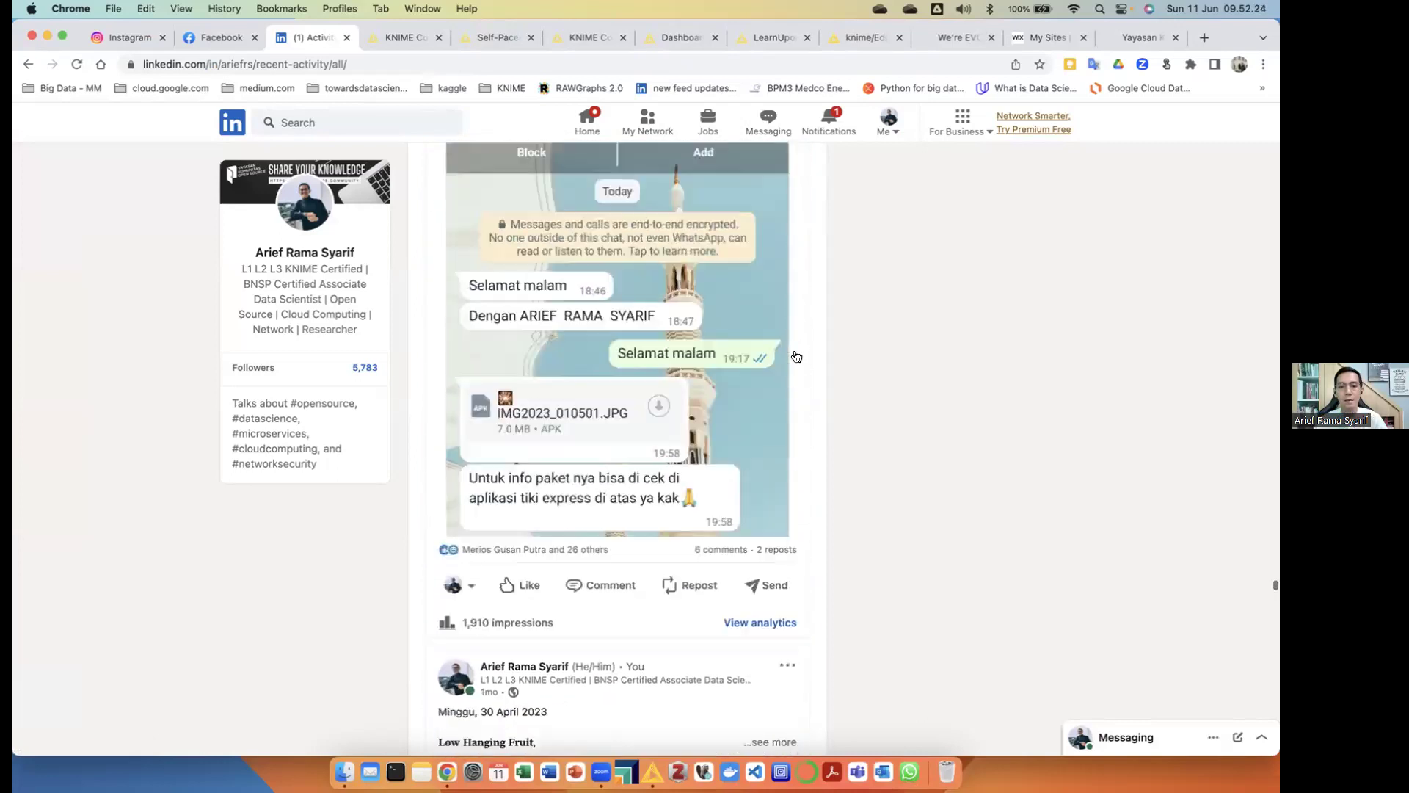
{"action": "scroll", "coordinate": [795, 355], "scroll_direction": "up", "scroll_amount": 10}
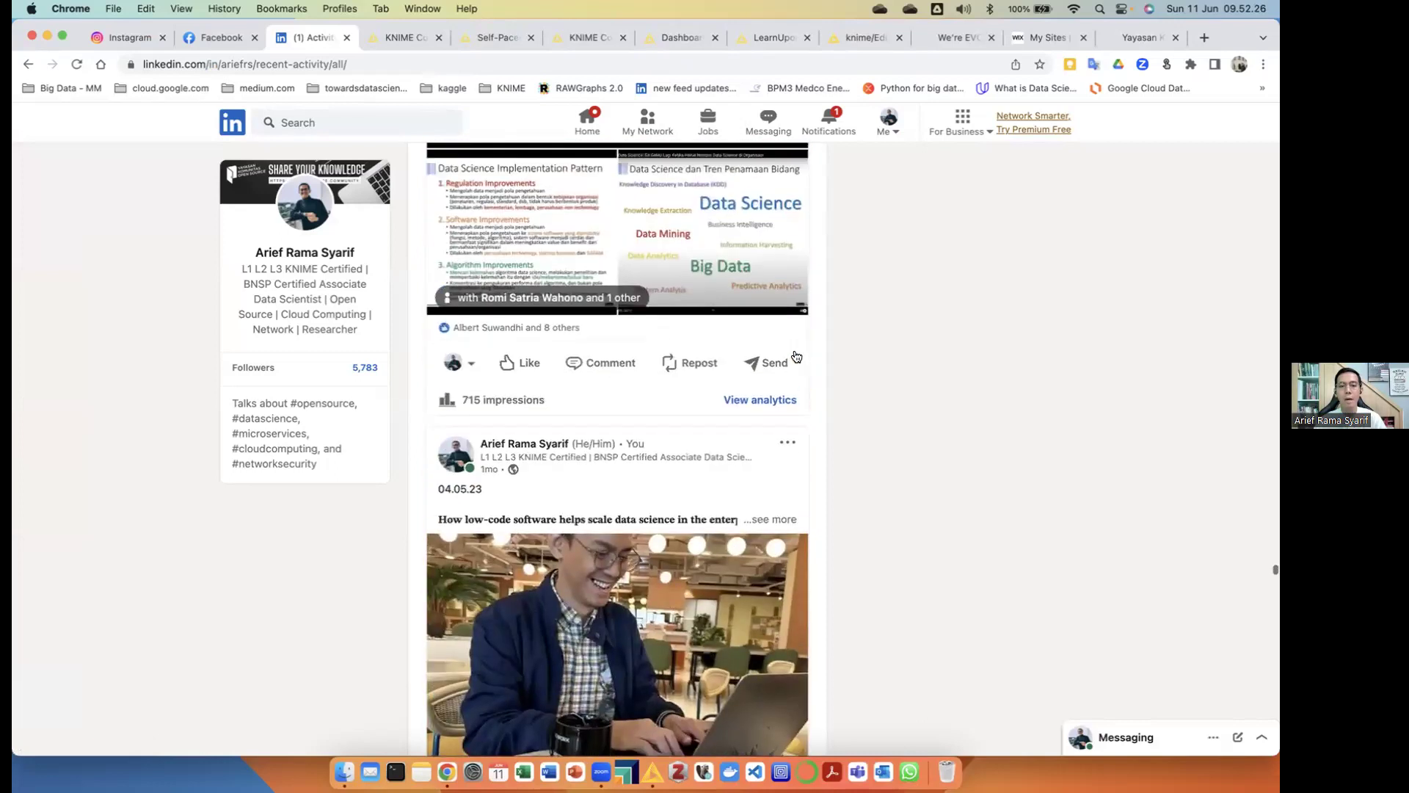
{"action": "scroll", "coordinate": [796, 357], "scroll_direction": "up", "scroll_amount": 10}
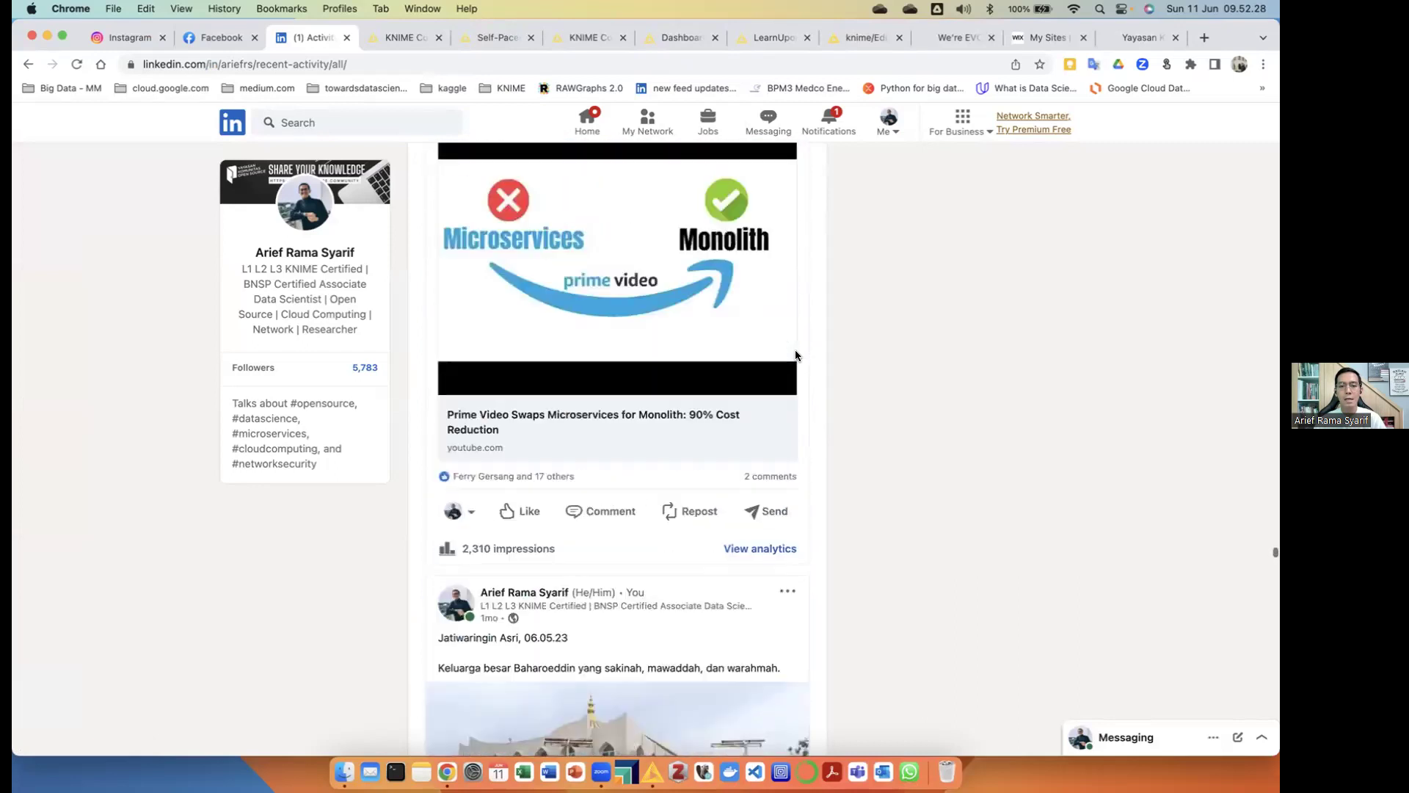
{"action": "scroll", "coordinate": [795, 355], "scroll_direction": "up", "scroll_amount": 10}
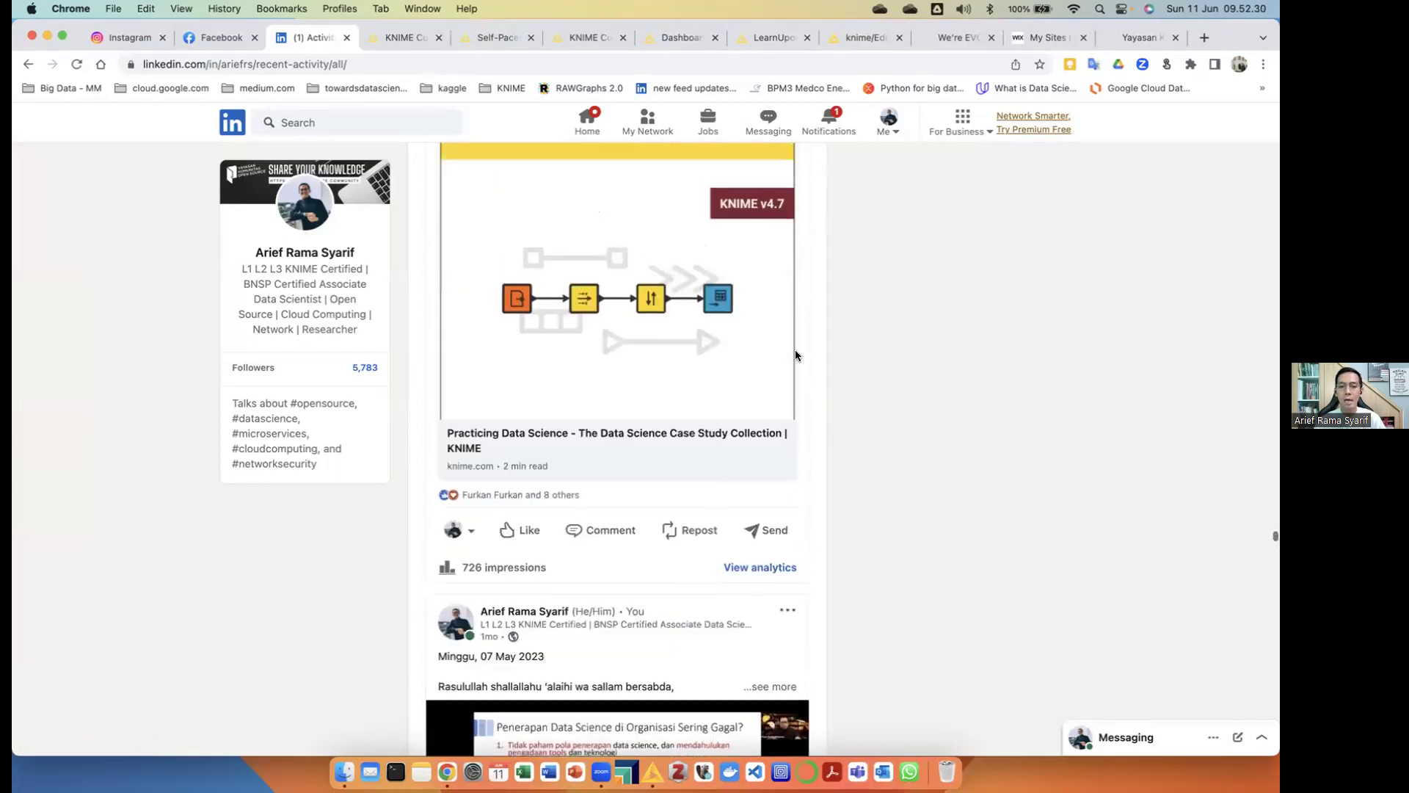
{"action": "scroll", "coordinate": [795, 356], "scroll_direction": "up", "scroll_amount": 7}
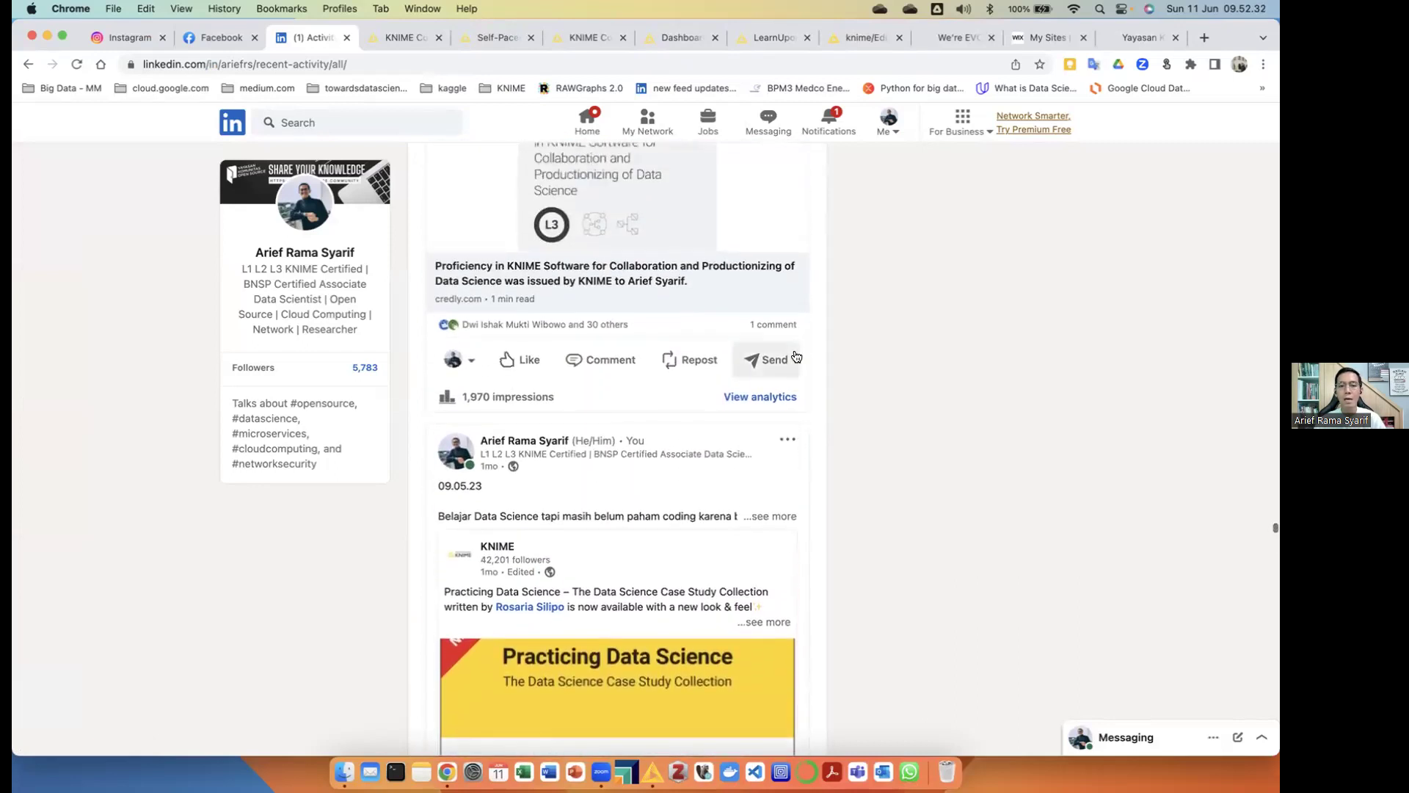
{"action": "scroll", "coordinate": [796, 356], "scroll_direction": "up", "scroll_amount": 10}
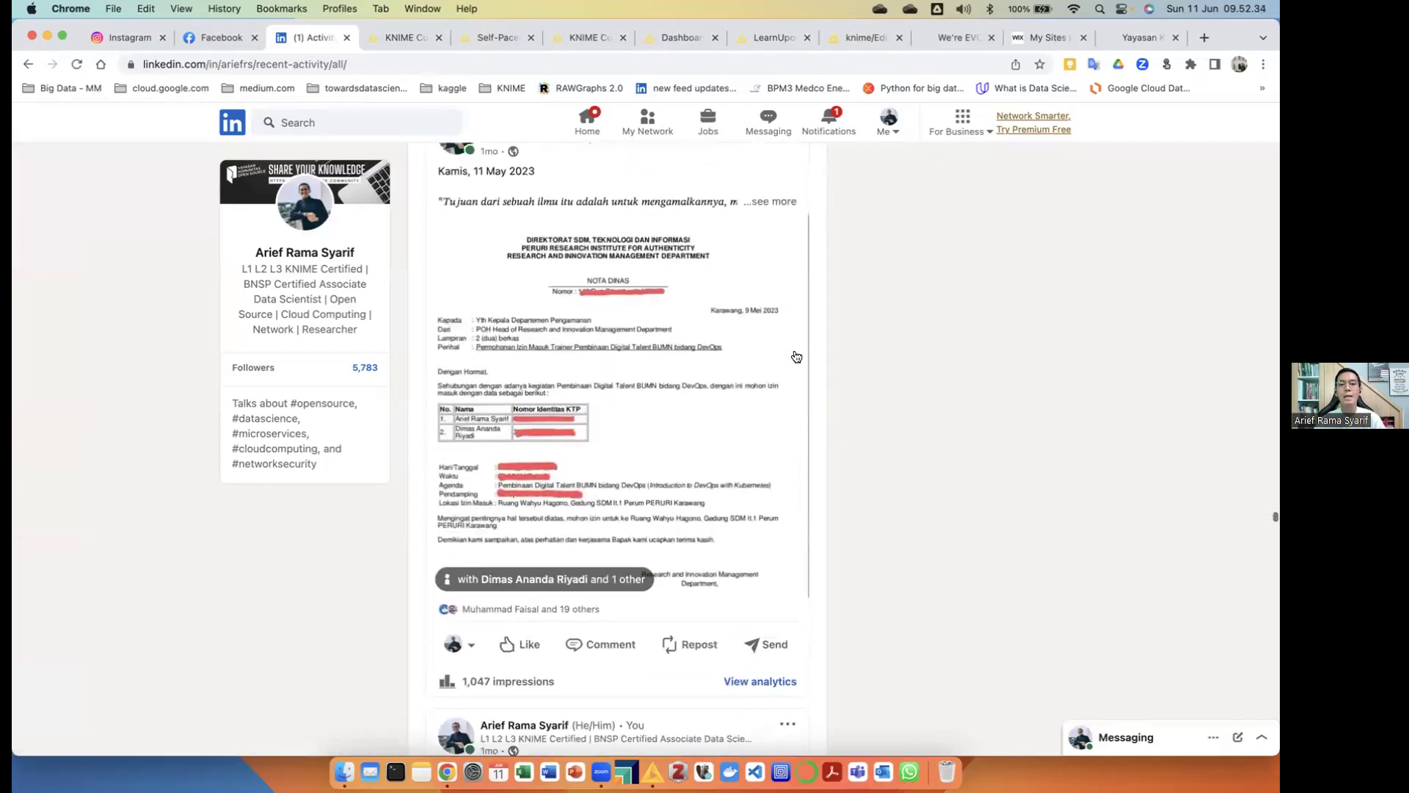
{"action": "scroll", "coordinate": [795, 356], "scroll_direction": "up", "scroll_amount": 10}
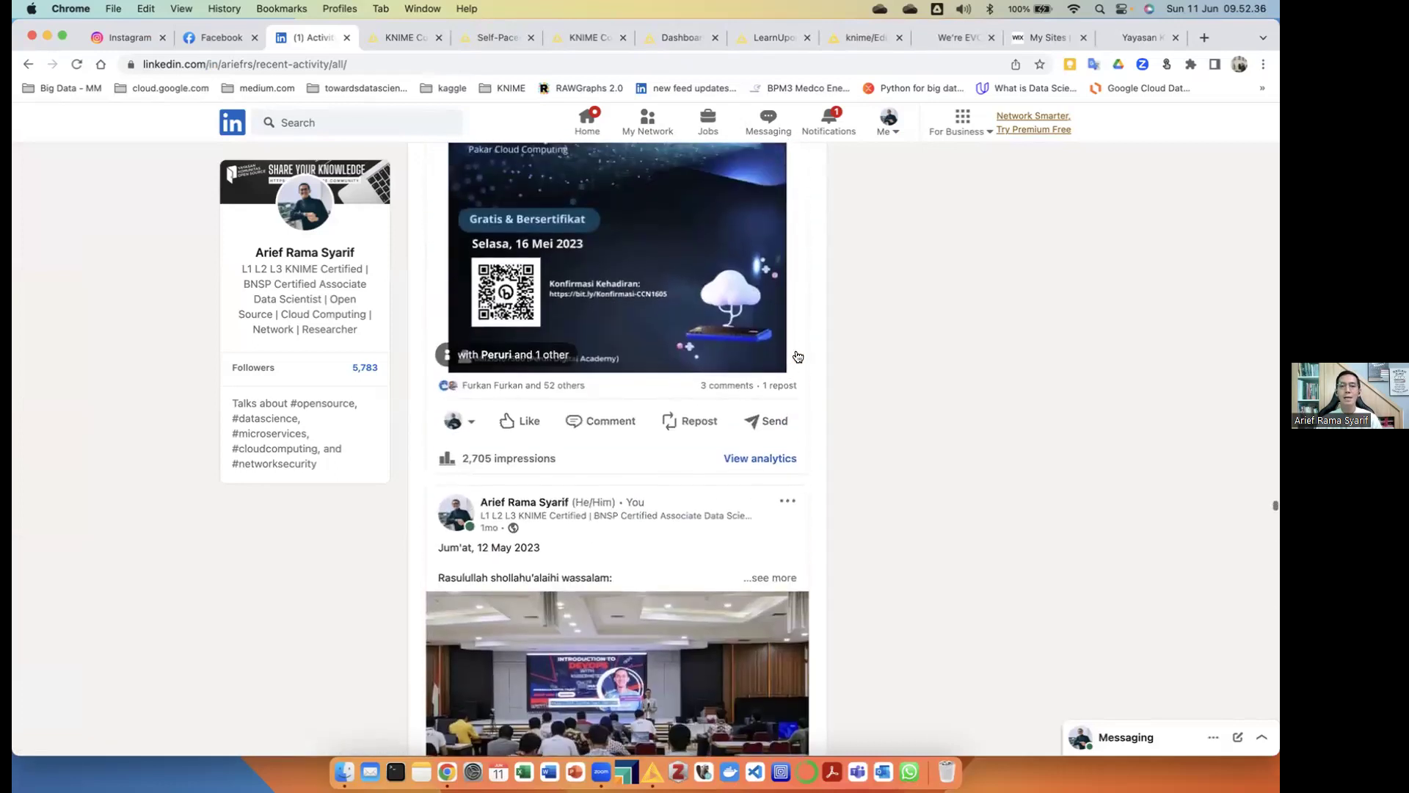
{"action": "scroll", "coordinate": [798, 356], "scroll_direction": "up", "scroll_amount": 10}
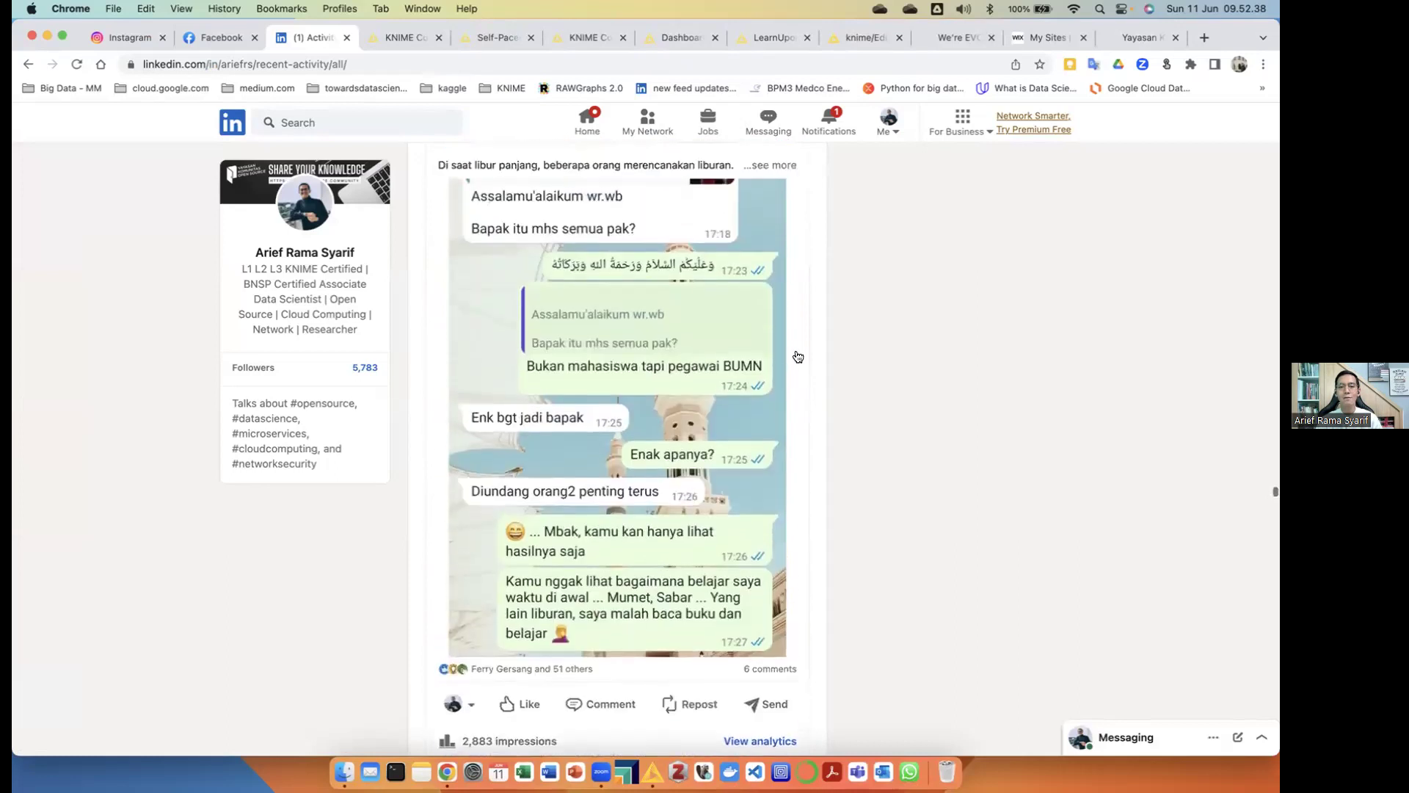
{"action": "scroll", "coordinate": [795, 355], "scroll_direction": "up", "scroll_amount": 10}
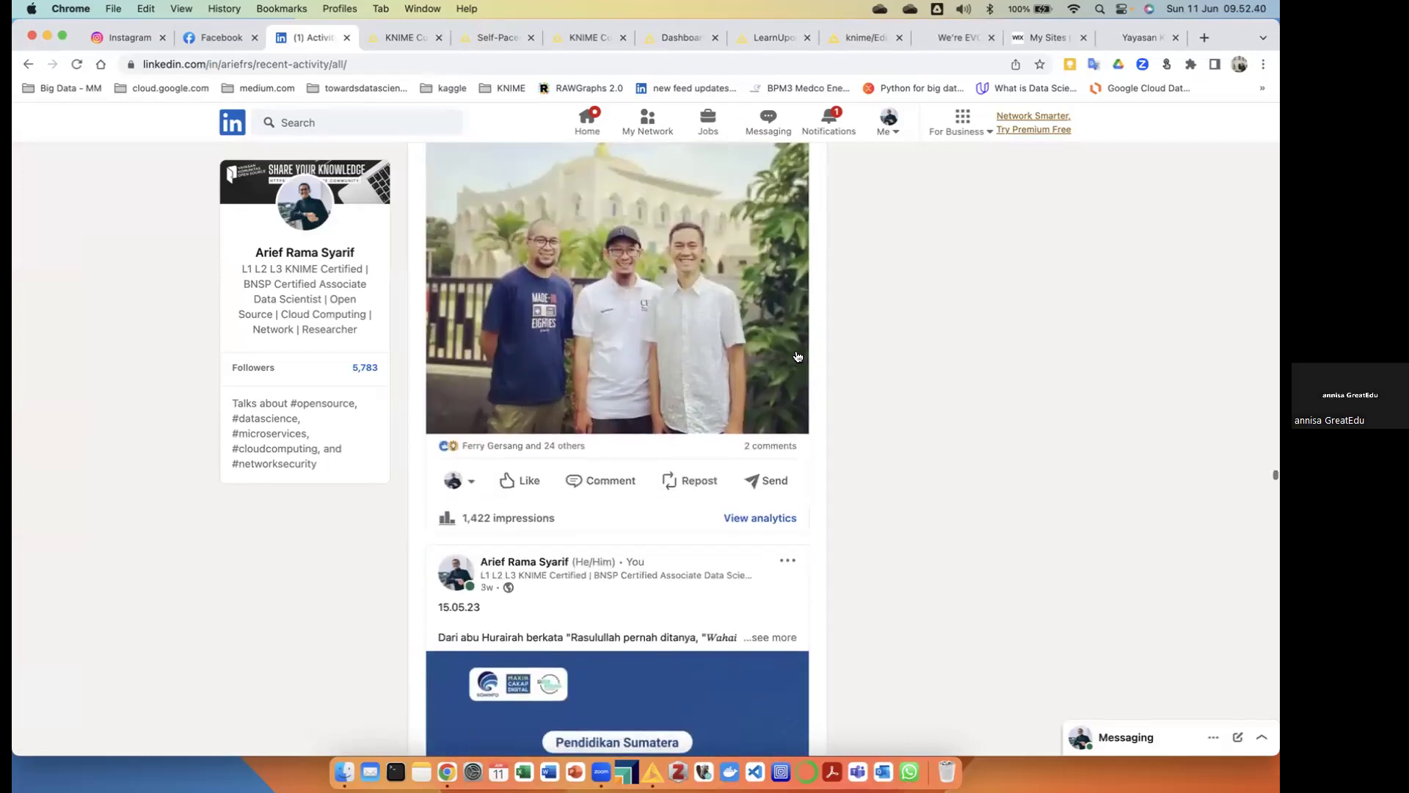
{"action": "scroll", "coordinate": [797, 356], "scroll_direction": "up", "scroll_amount": 10}
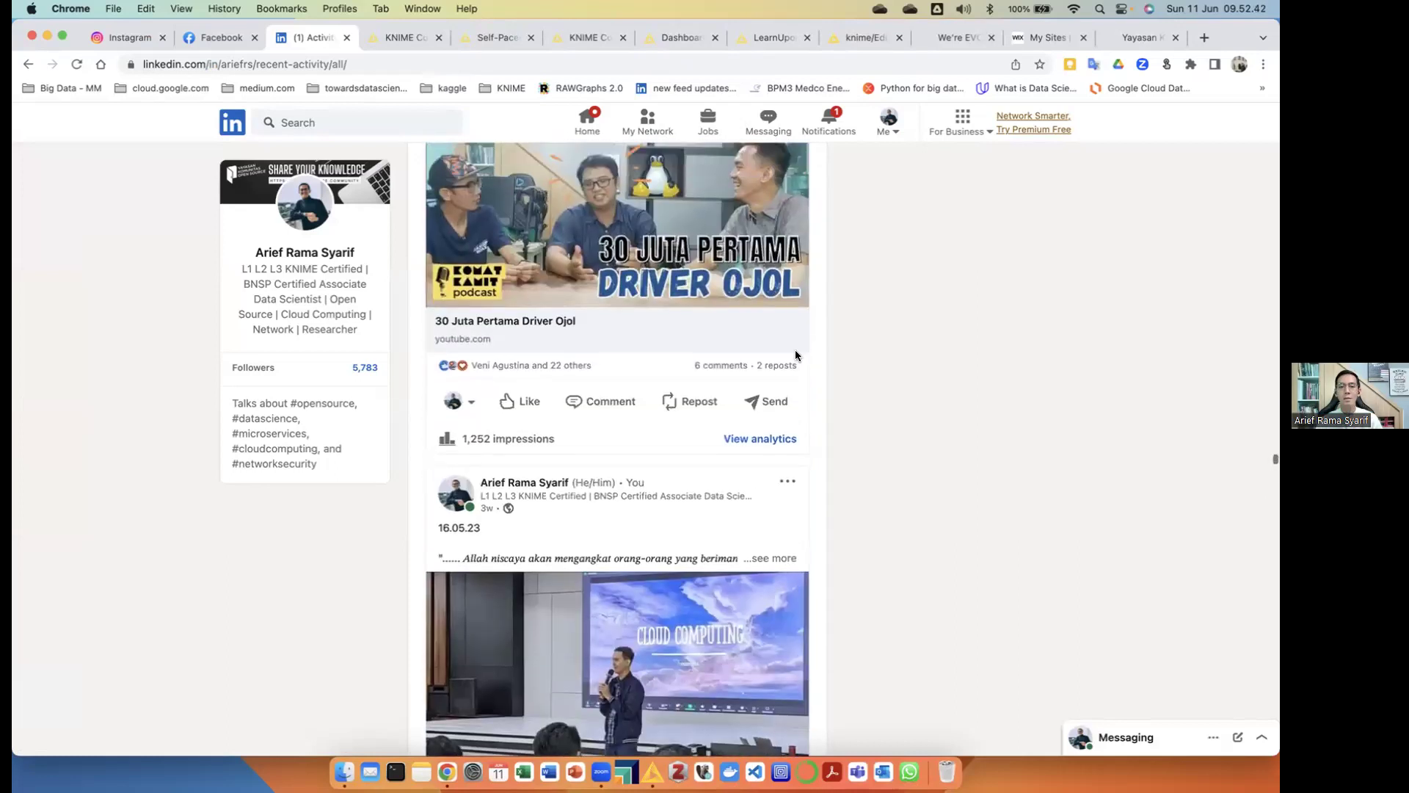
{"action": "scroll", "coordinate": [796, 356], "scroll_direction": "up", "scroll_amount": 10}
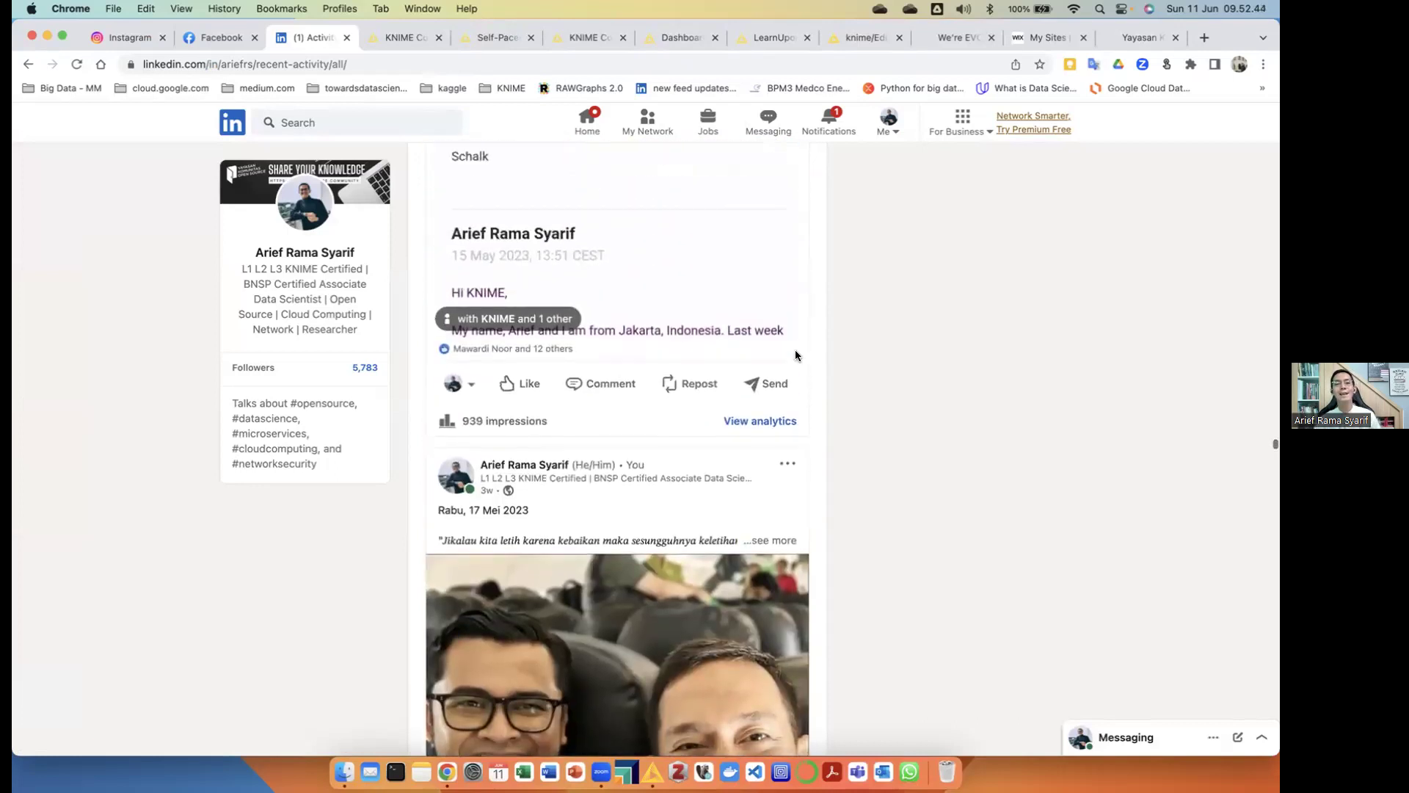
{"action": "scroll", "coordinate": [796, 356], "scroll_direction": "up", "scroll_amount": 3}
{"action": "scroll", "coordinate": [795, 356], "scroll_direction": "up", "scroll_amount": 6}
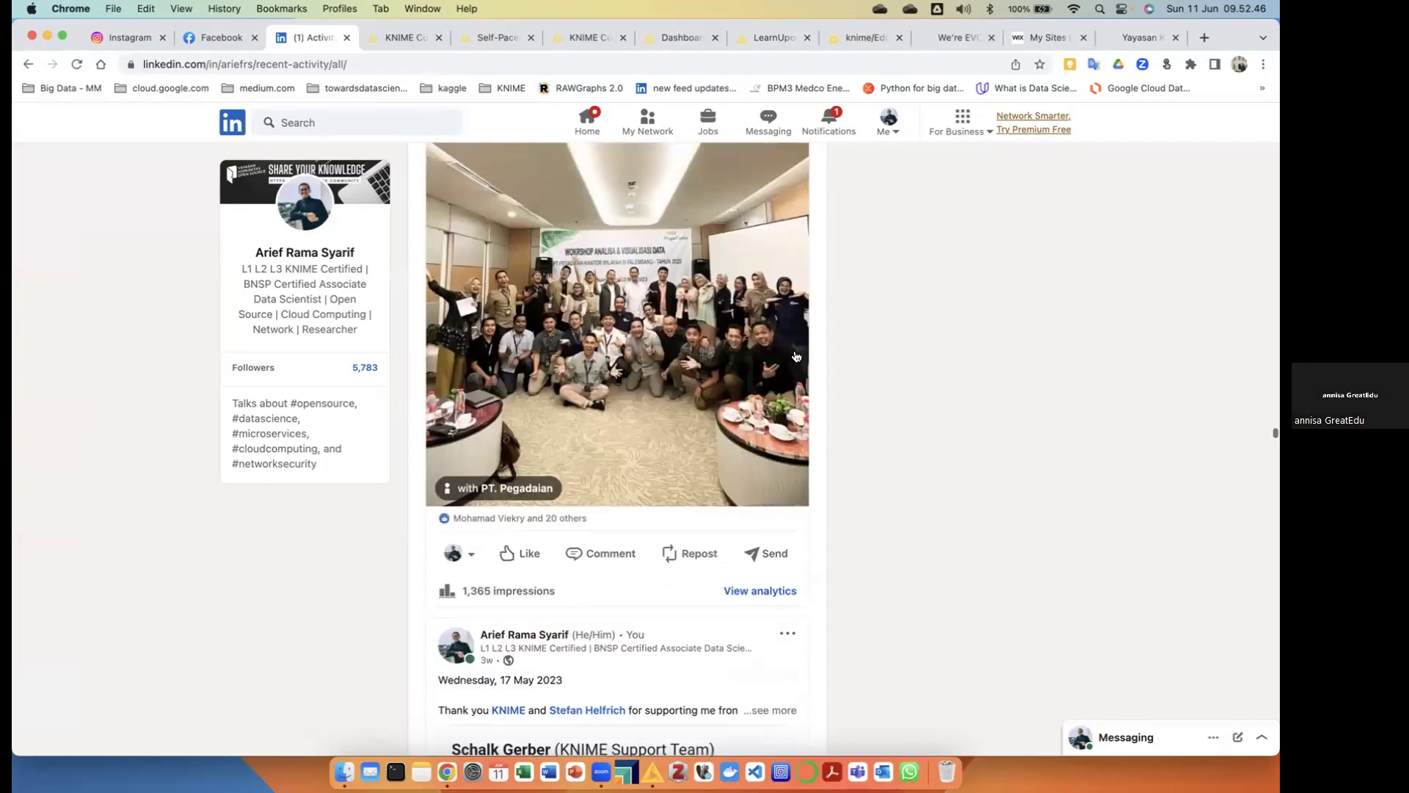
{"action": "scroll", "coordinate": [795, 356], "scroll_direction": "down", "scroll_amount": 10}
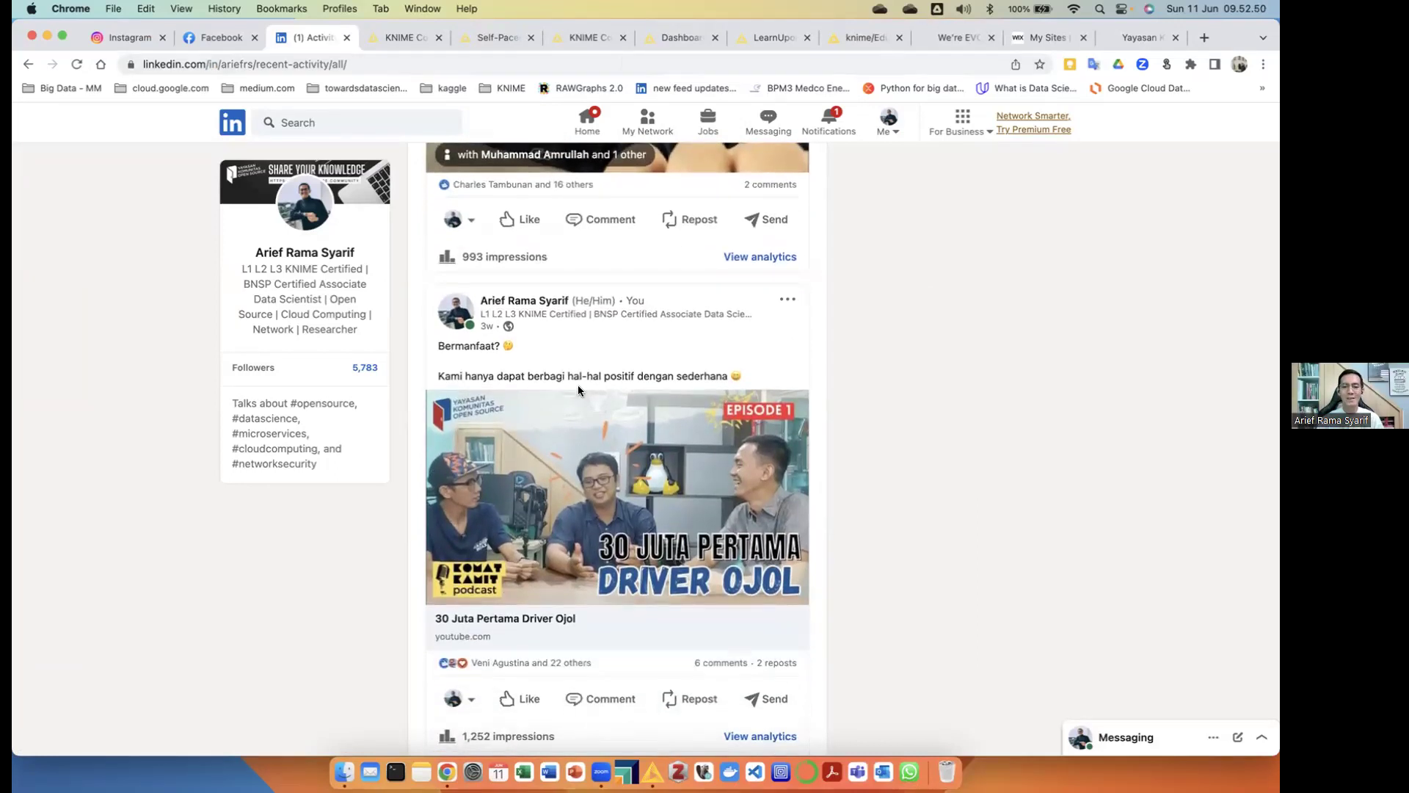
{"action": "scroll", "coordinate": [579, 390], "scroll_direction": "down", "scroll_amount": 8}
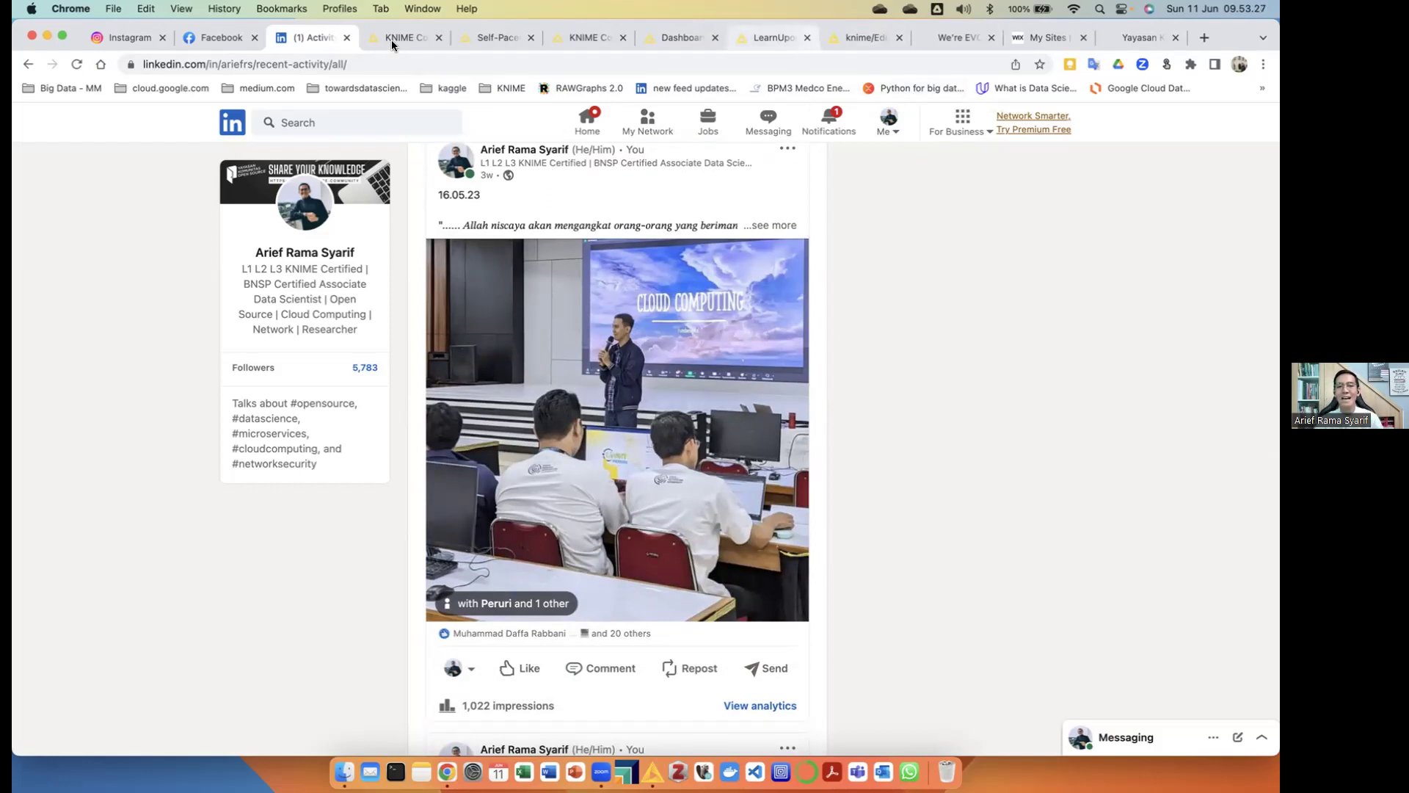
Switch from the LinkedIn feed to the KNIME Courses Overview page opened after the self-paced courses page
{"action": "key", "text": "ctrl+Tab"}
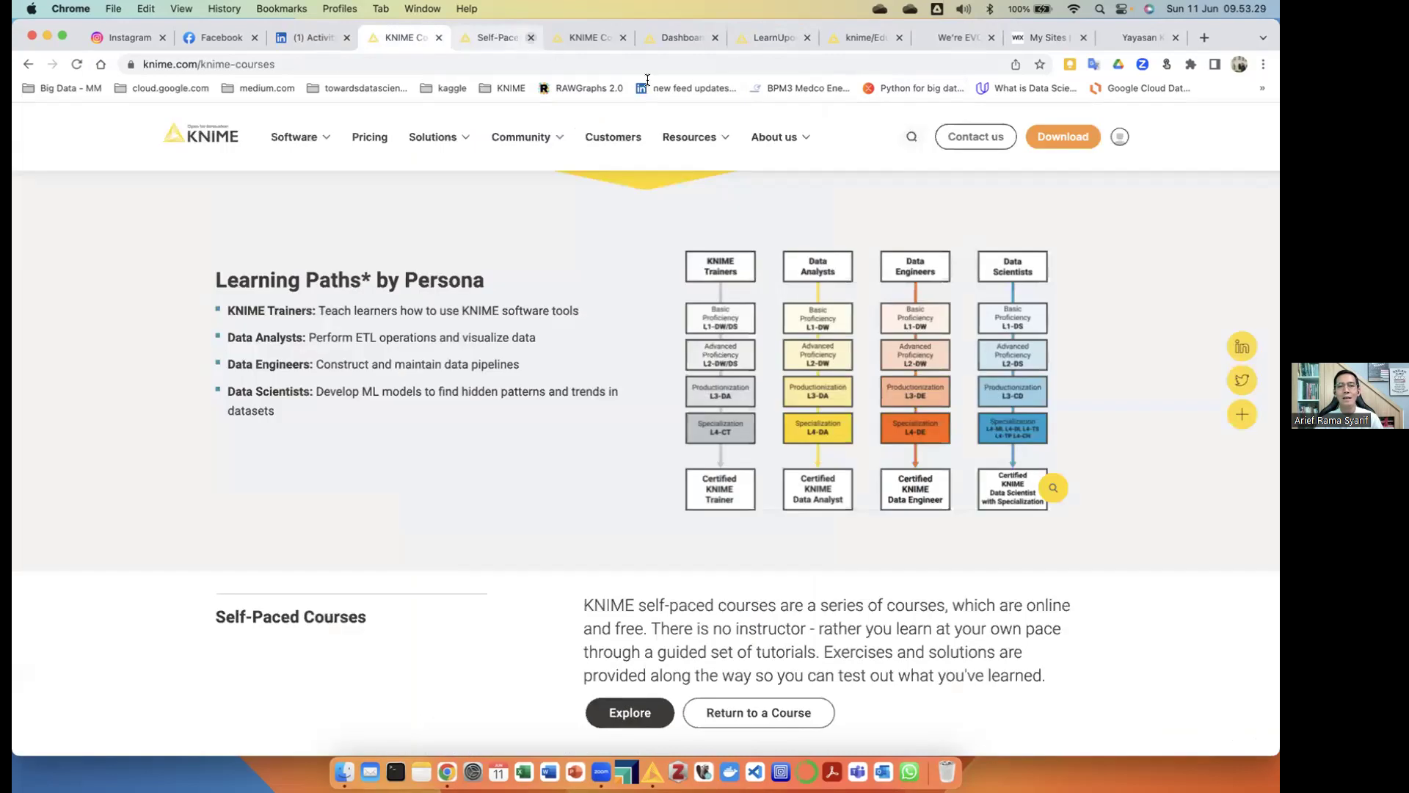
{"action": "key", "text": "ctrl+Tab"}
{"action": "key", "text": "ctrl+Tab"}
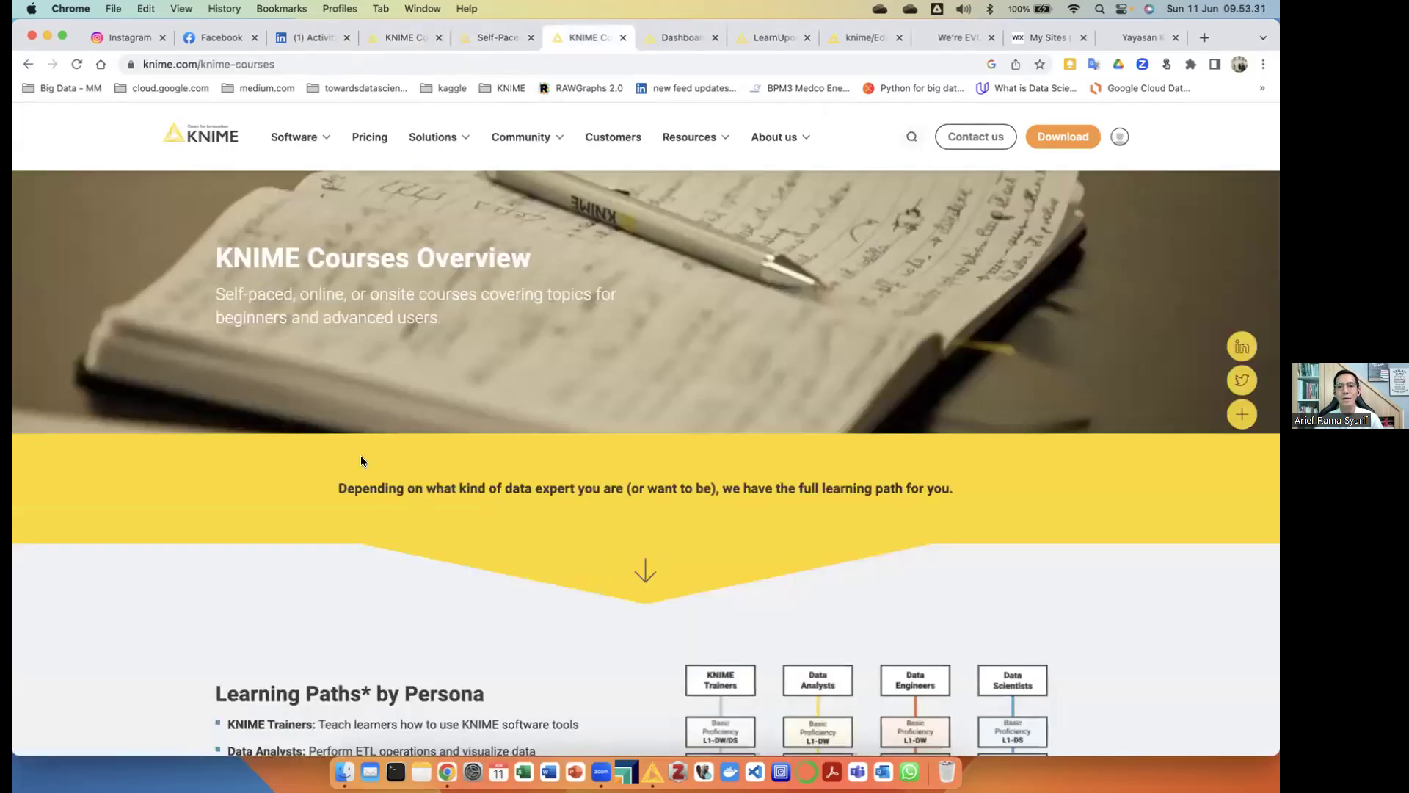
Switch to KNIME Analytics Platform and collapse the data, Exercises and Solutions folders of the L1-DS Basics course in the explorer
{"action": "key", "text": "ctrl+Tab"}
{"action": "left_click", "coordinate": [653, 767]}
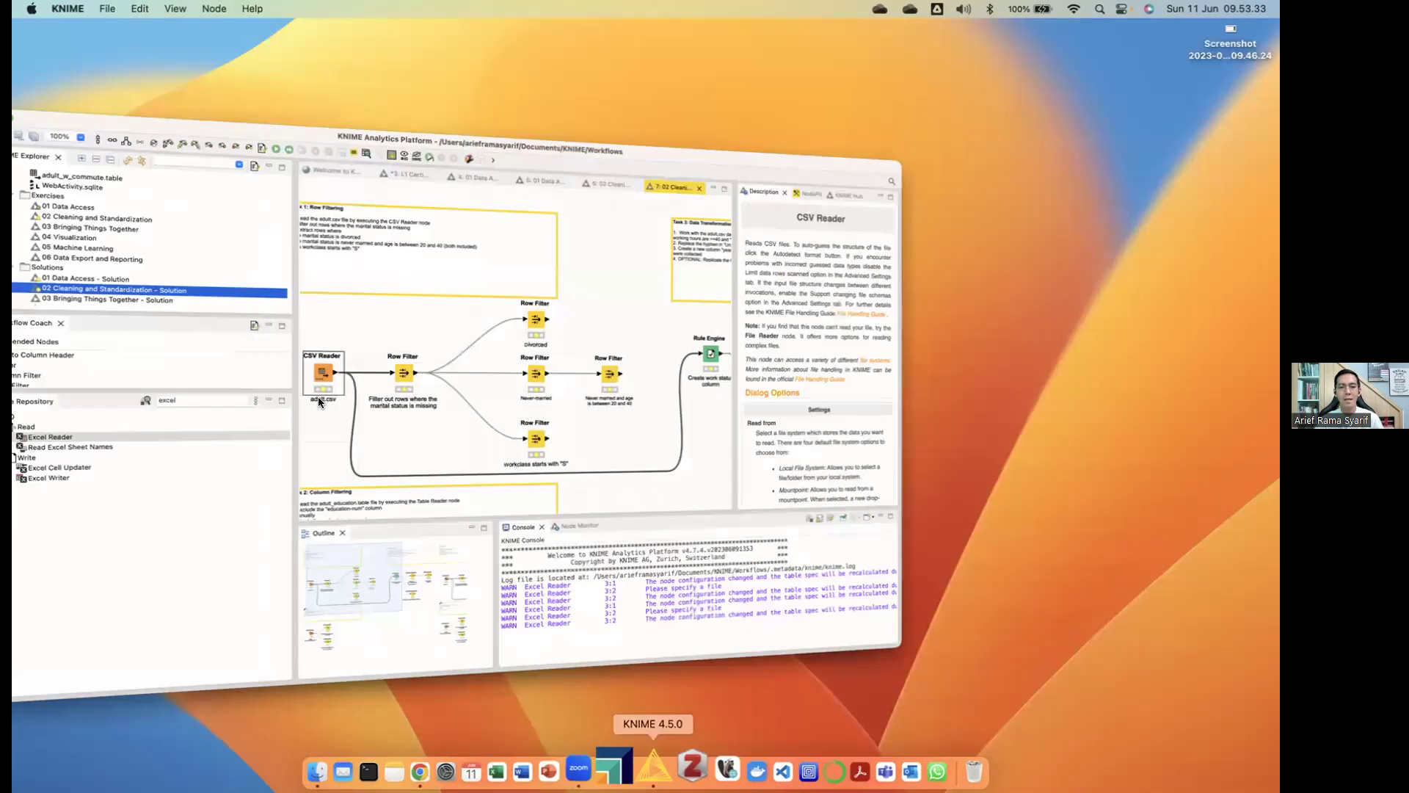
{"action": "scroll", "coordinate": [50, 179], "scroll_direction": "up", "scroll_amount": 3}
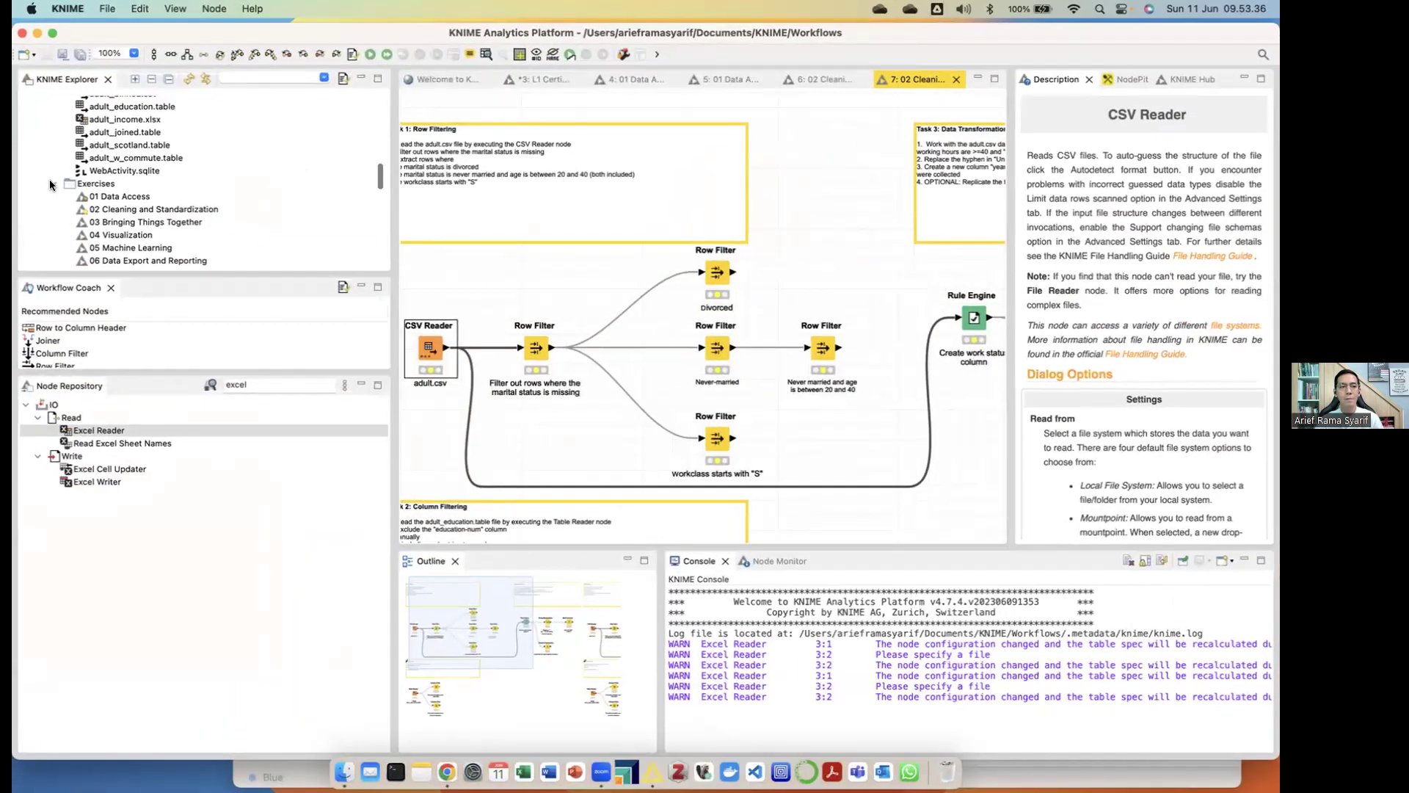
{"action": "left_click", "coordinate": [51, 182]}
{"action": "left_click", "coordinate": [60, 196]}
{"action": "scroll", "coordinate": [62, 194], "scroll_direction": "up", "scroll_amount": 5}
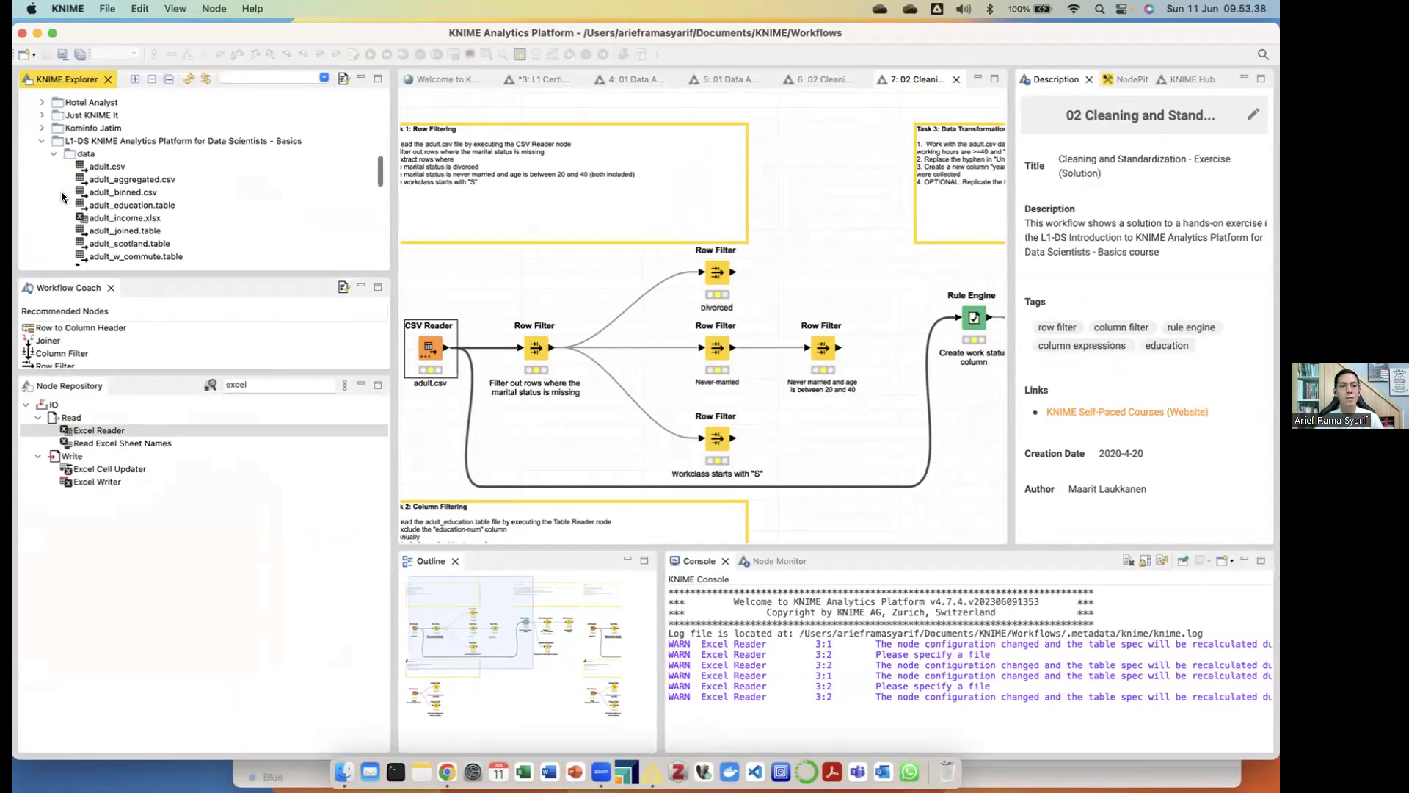
{"action": "left_click", "coordinate": [51, 184]}
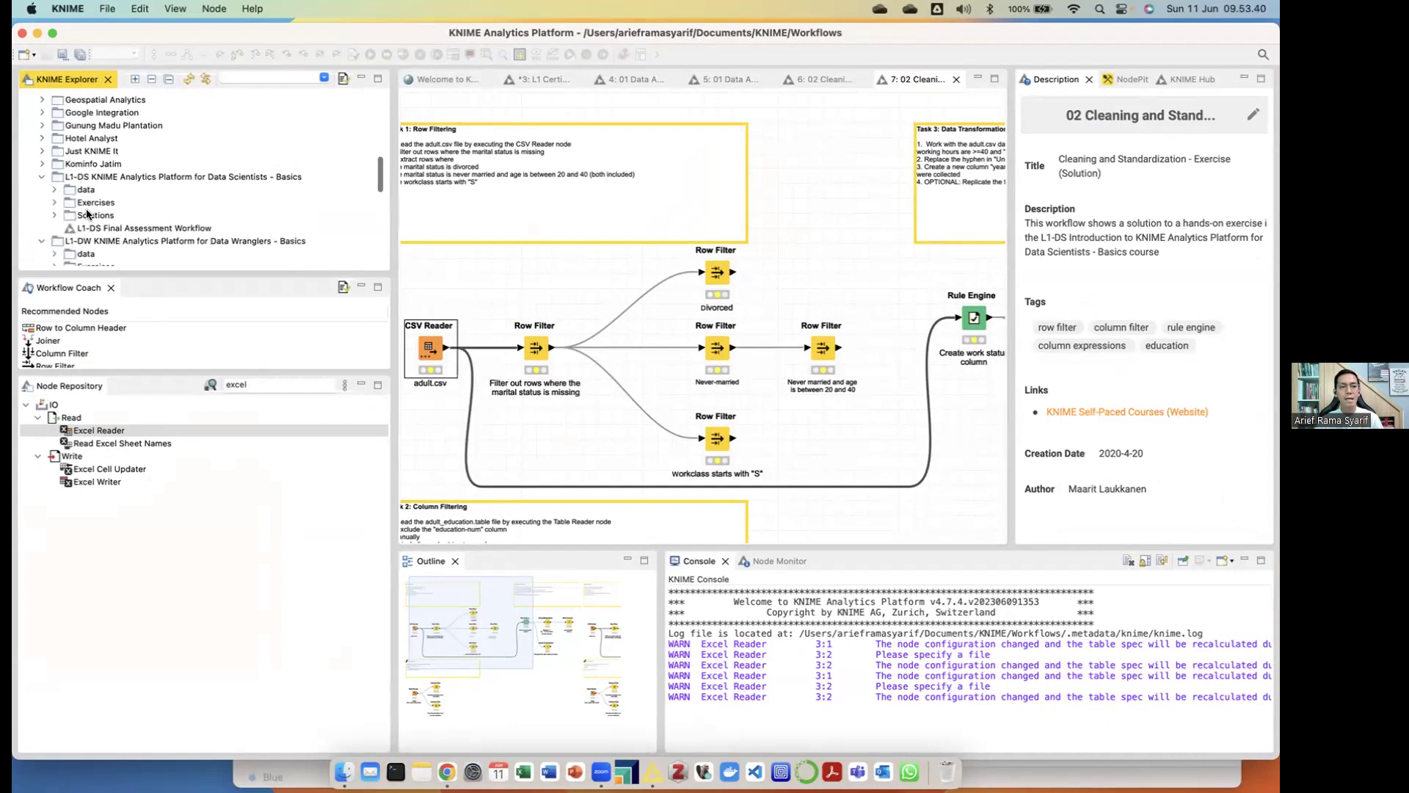
{"action": "key", "text": "Up"}
{"action": "left_click", "coordinate": [85, 242]}
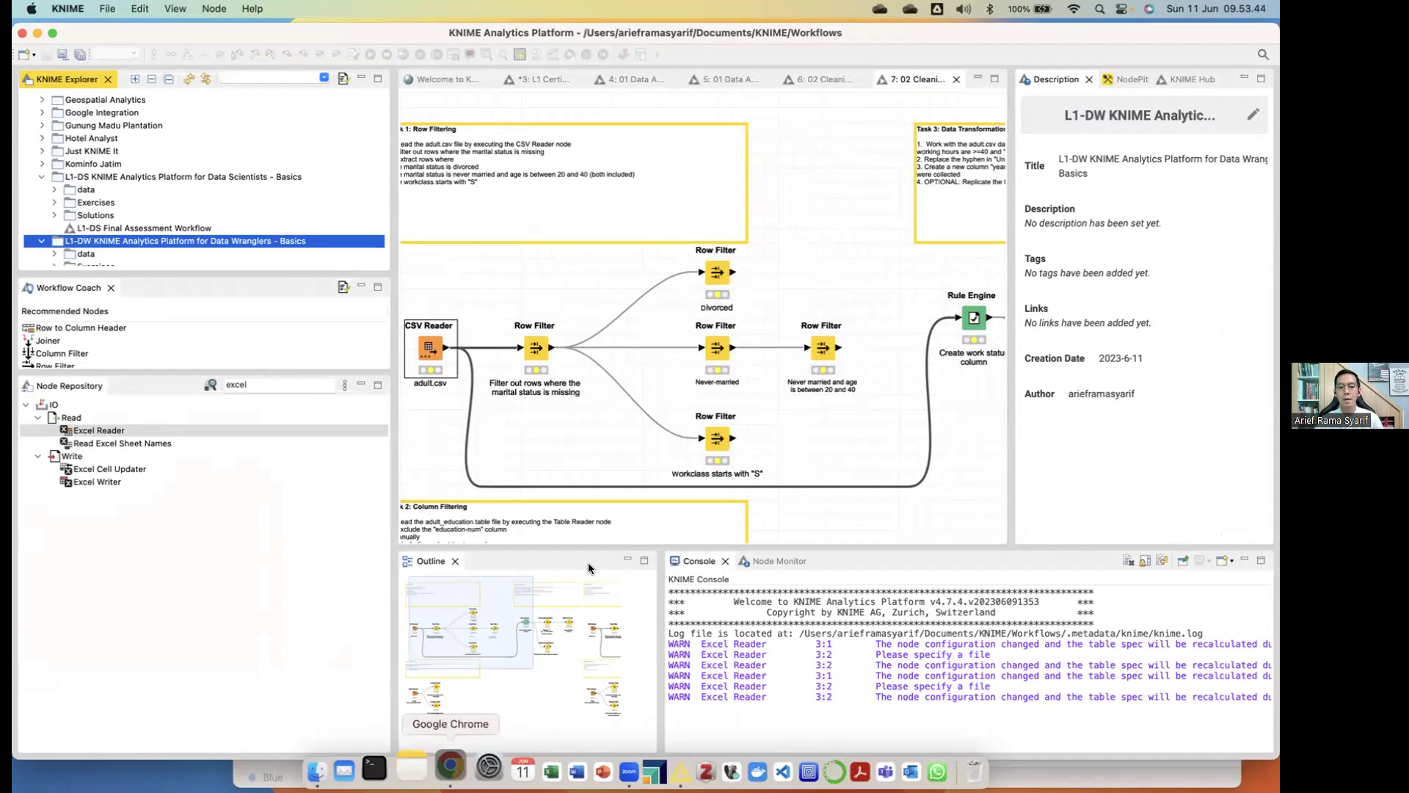
Return to Chrome, look through the open pages and go back from the KNIME Courses Overview to the certification program page
{"action": "left_click", "coordinate": [446, 772]}
{"action": "left_click", "coordinate": [782, 38]}
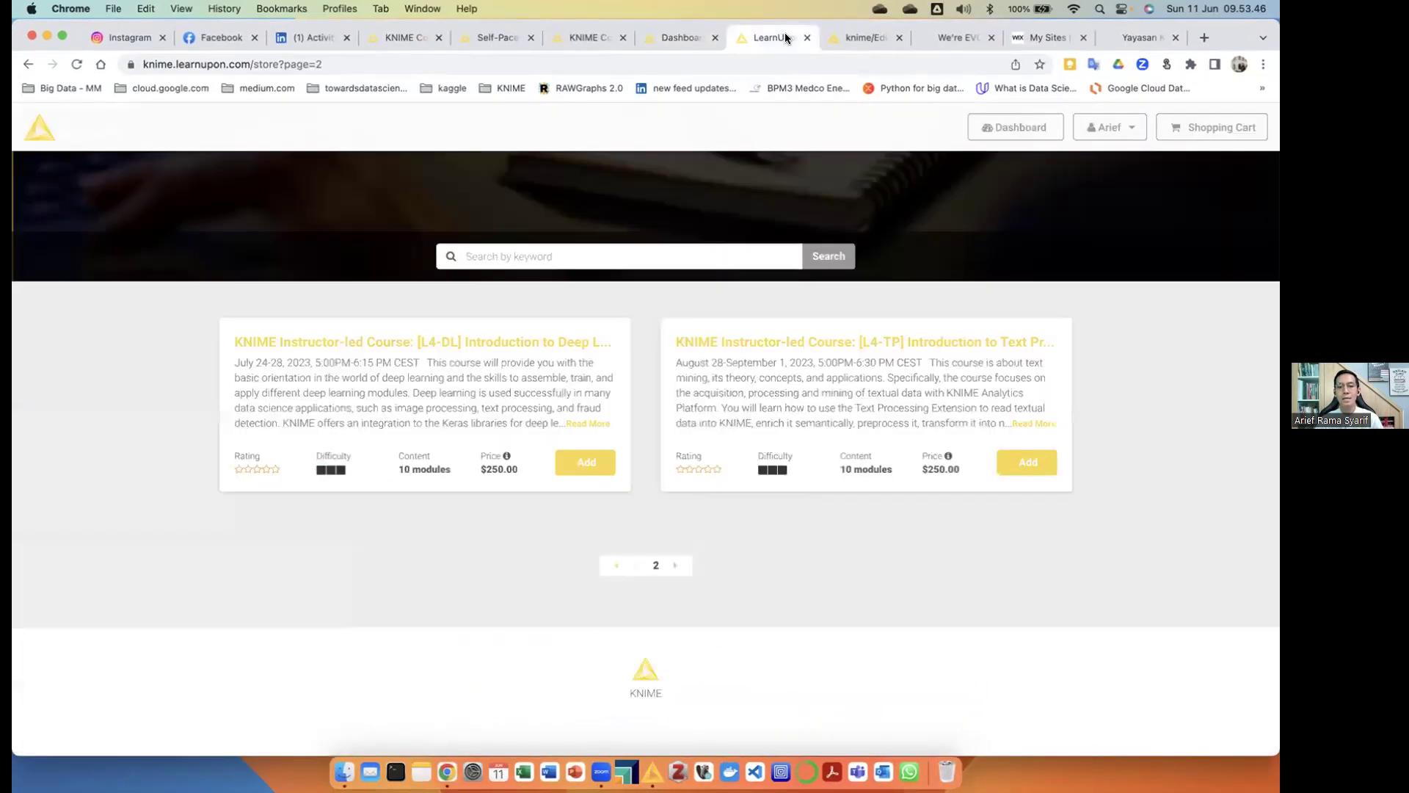
{"action": "left_click", "coordinate": [837, 35]}
{"action": "left_click", "coordinate": [944, 36]}
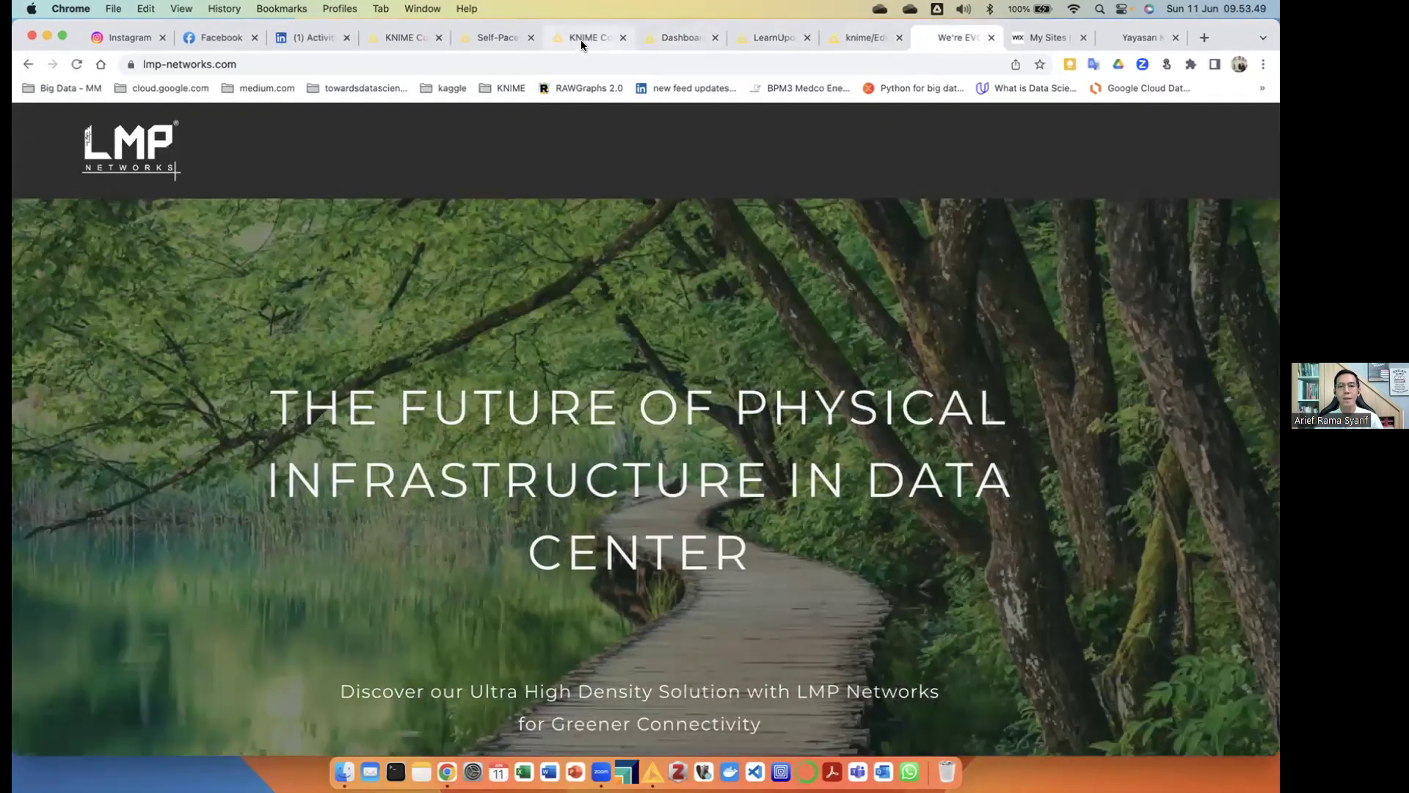
{"action": "left_click", "coordinate": [582, 40]}
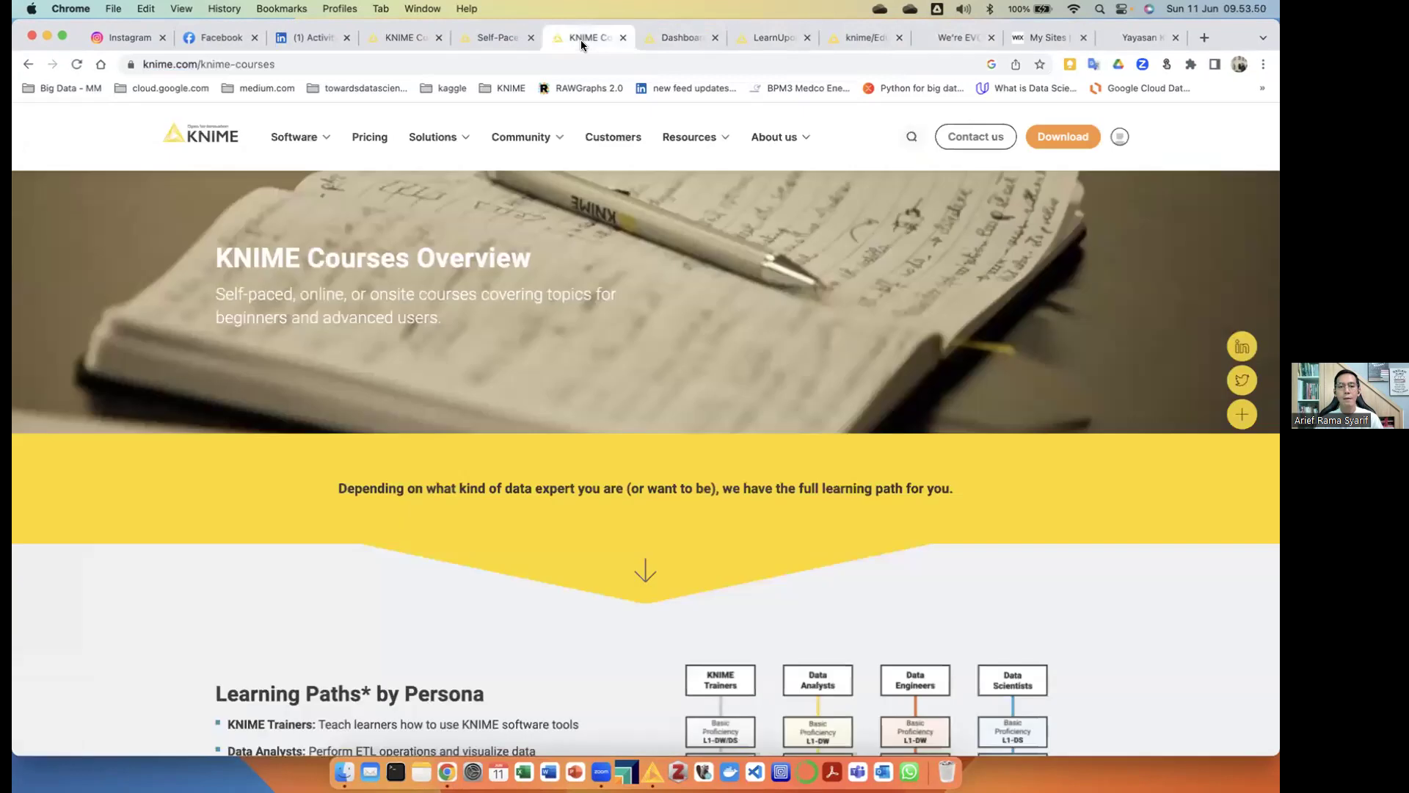
{"action": "left_click", "coordinate": [662, 38]}
{"action": "left_click", "coordinate": [593, 37]}
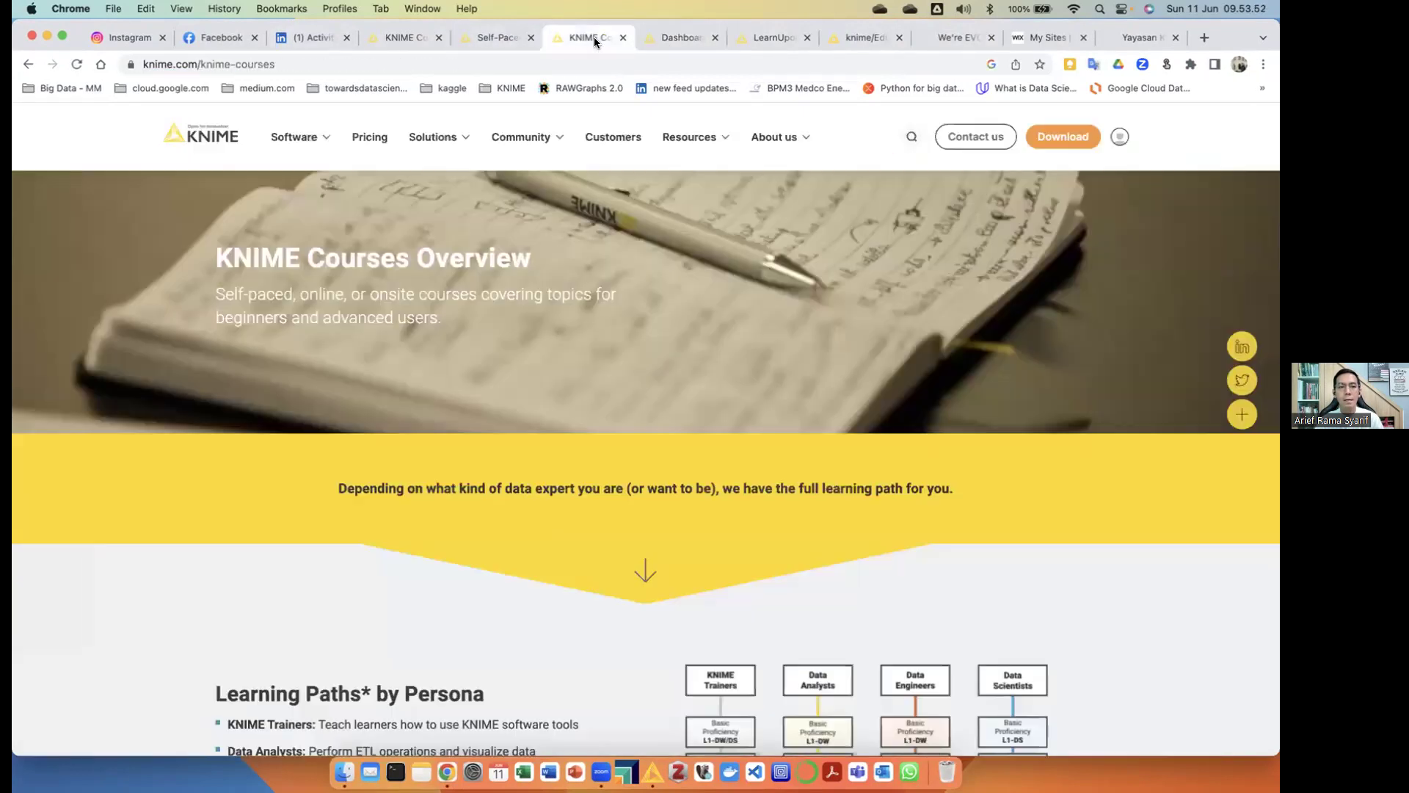
{"action": "left_click", "coordinate": [26, 64]}
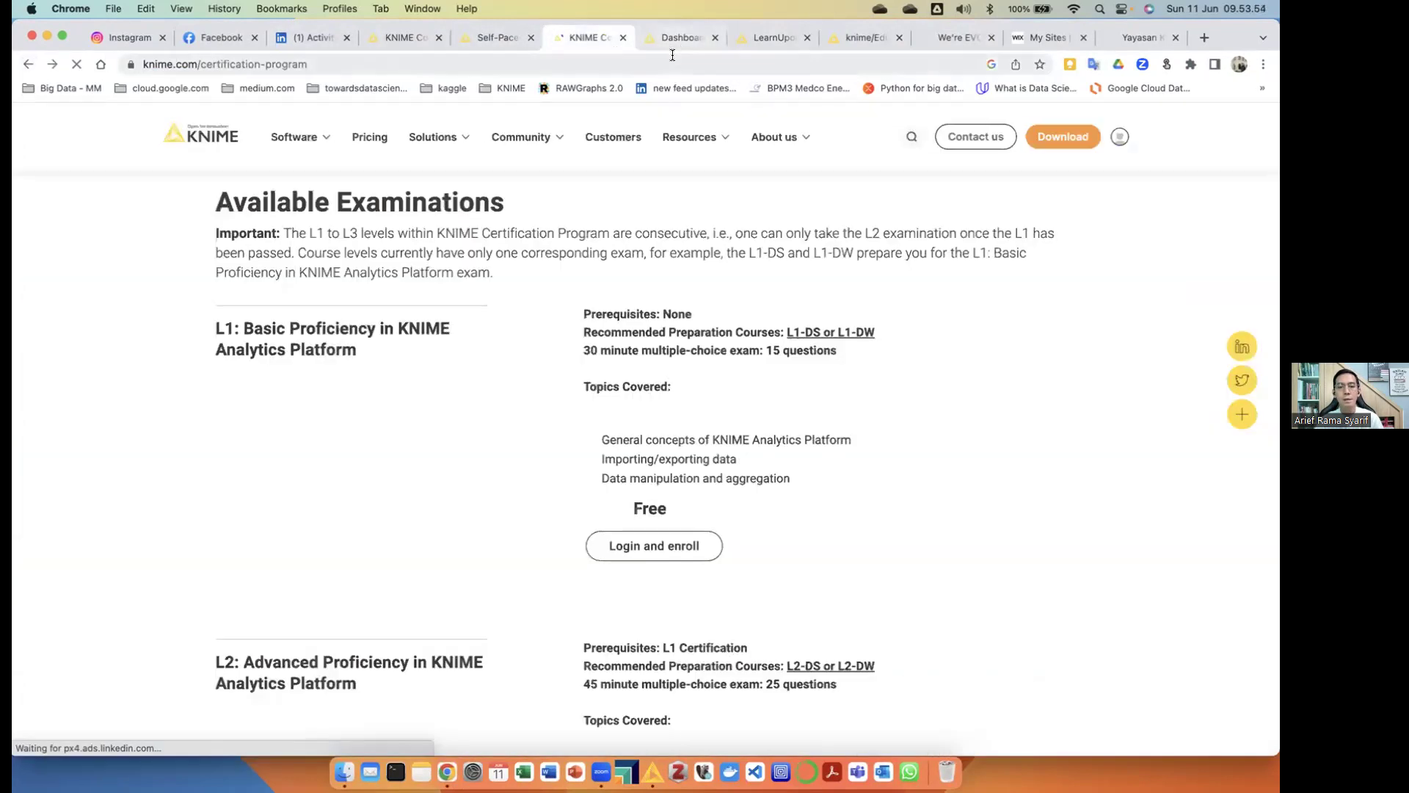
Check the learning paths and course module pages, and return from page 2 to the start of the KNIME Learning Store
{"action": "left_click", "coordinate": [472, 35]}
{"action": "left_click", "coordinate": [408, 34]}
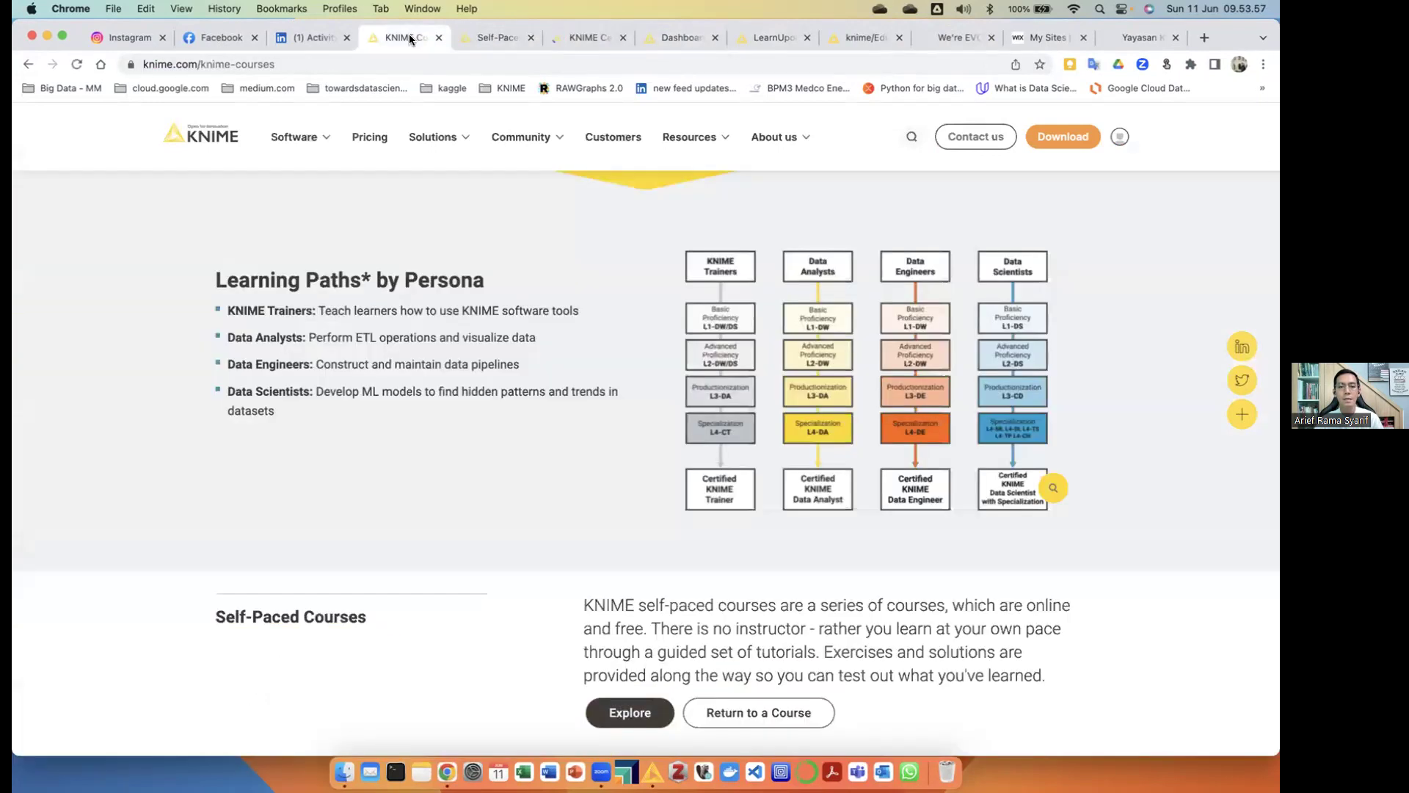
{"action": "left_click", "coordinate": [501, 36]}
{"action": "left_click", "coordinate": [681, 38]}
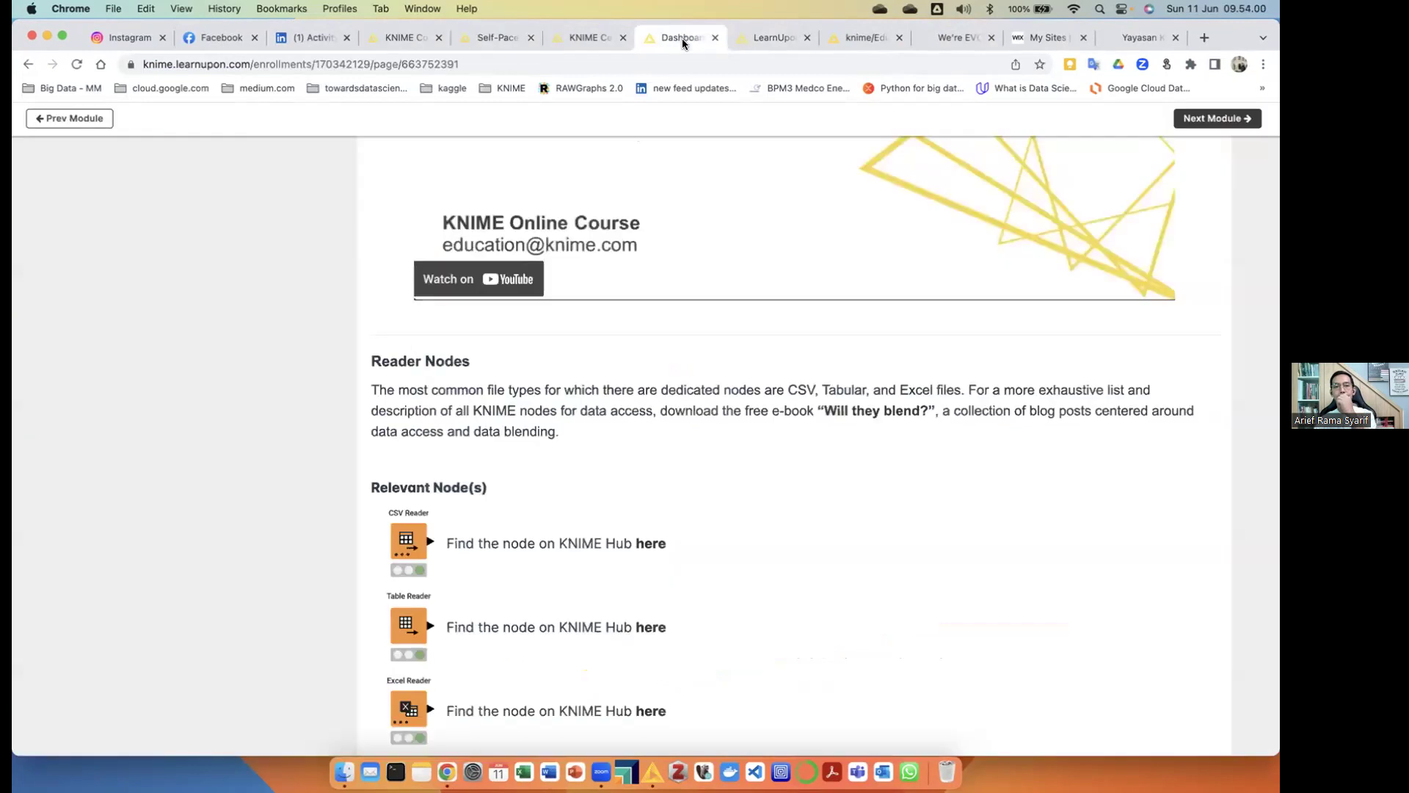
{"action": "left_click", "coordinate": [754, 38]}
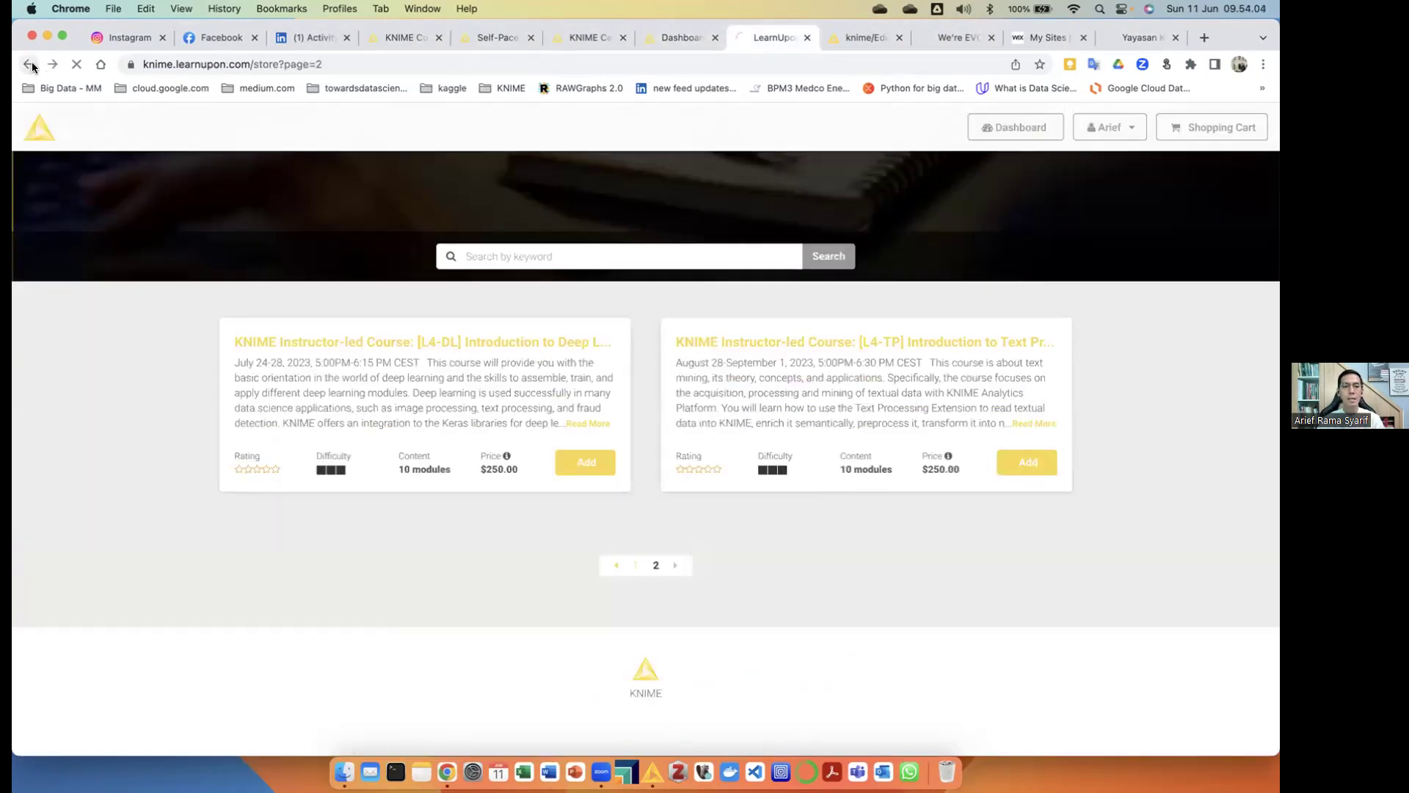
{"action": "scroll", "coordinate": [239, 252], "scroll_direction": "up", "scroll_amount": 10}
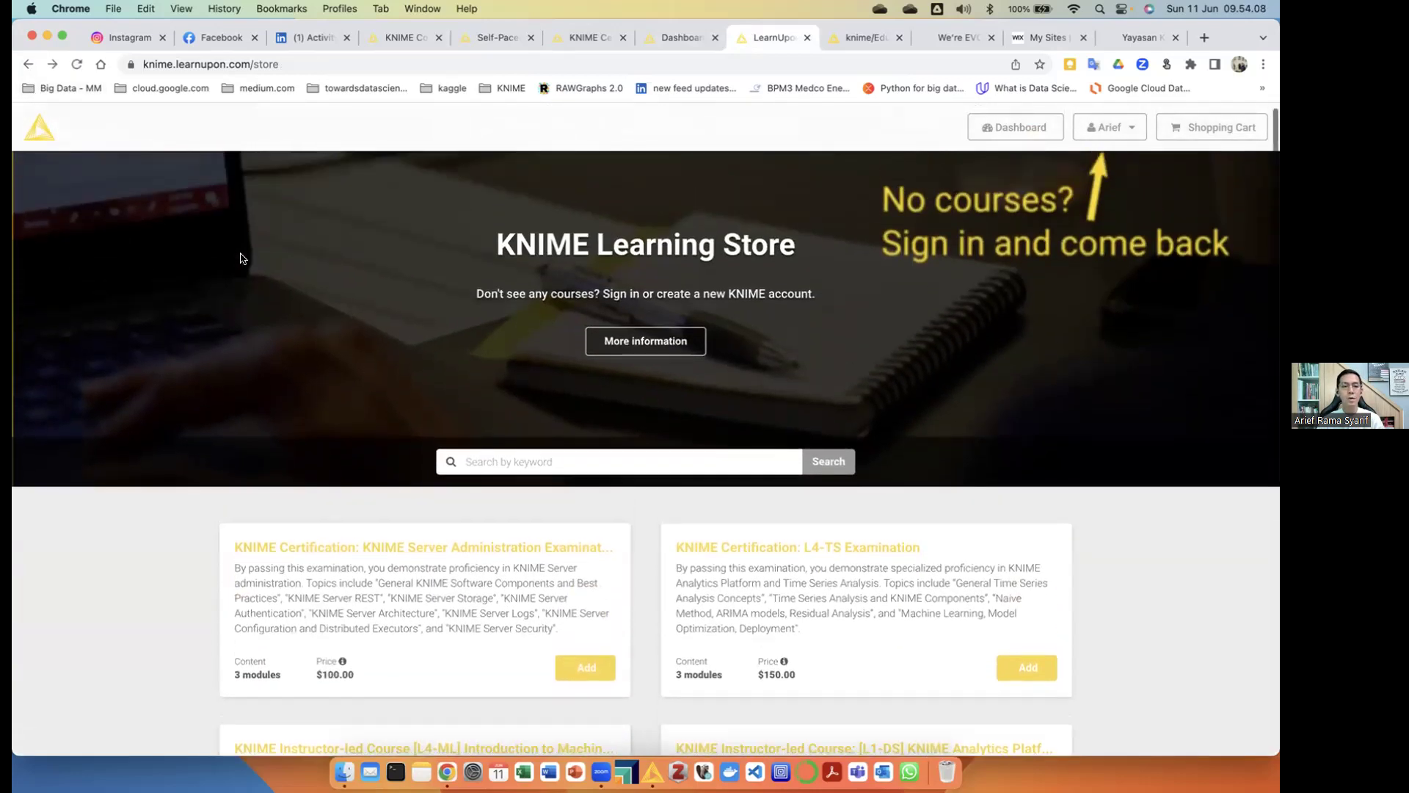
From the learning dashboard, open and review the details of the course [L1-DS] KNIME Analytics Platform for Data Scientists: Basics
{"action": "left_click", "coordinate": [64, 130]}
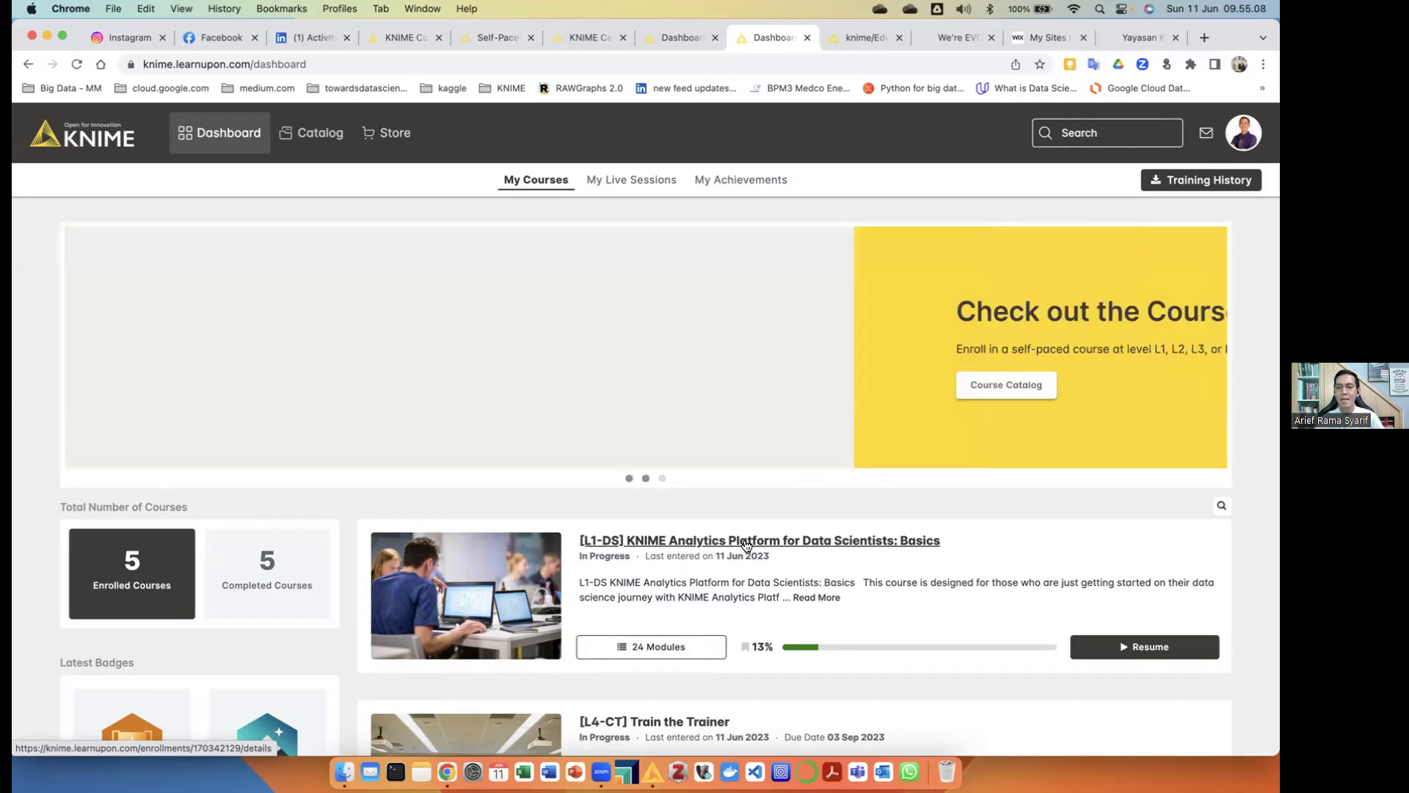
{"action": "left_click", "coordinate": [747, 544]}
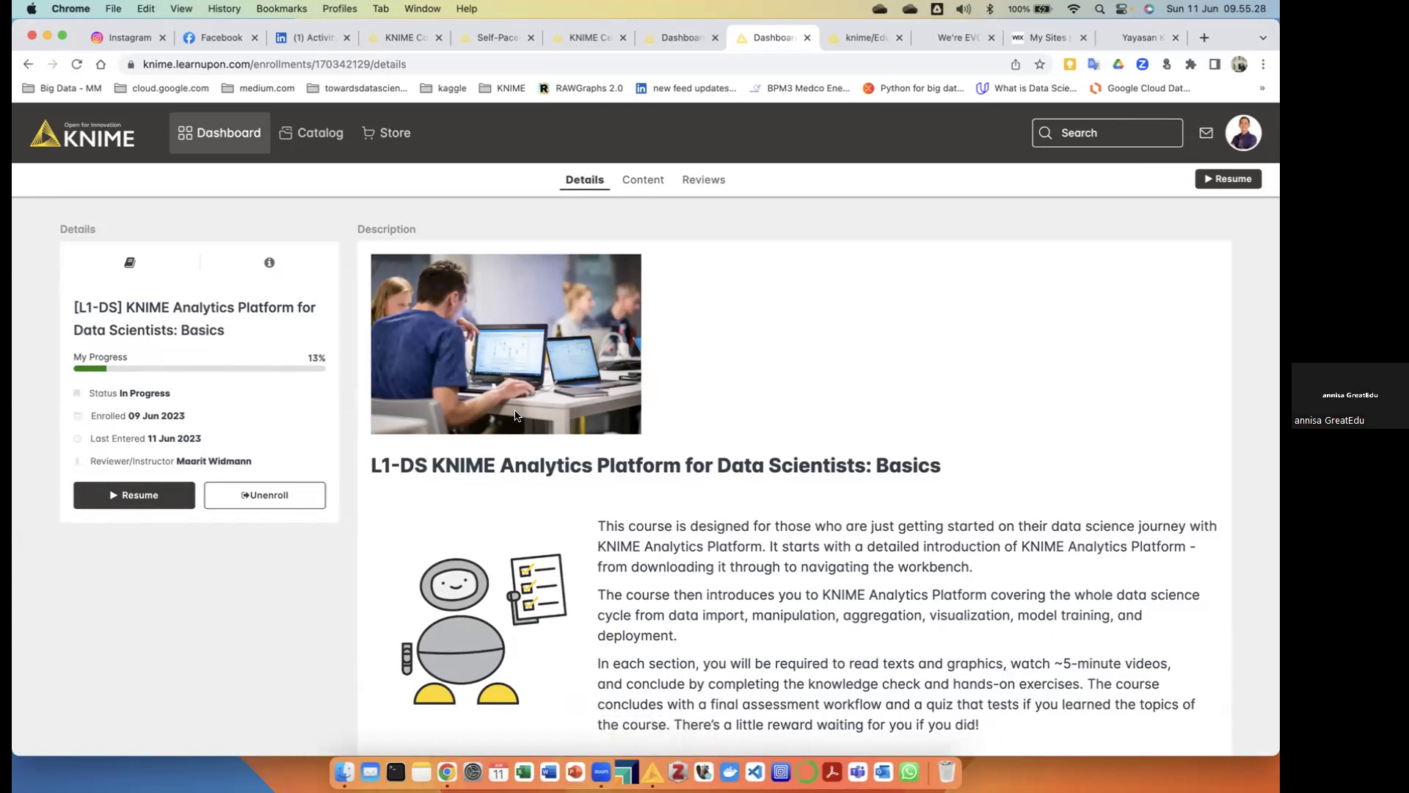
{"action": "left_click", "coordinate": [645, 767]}
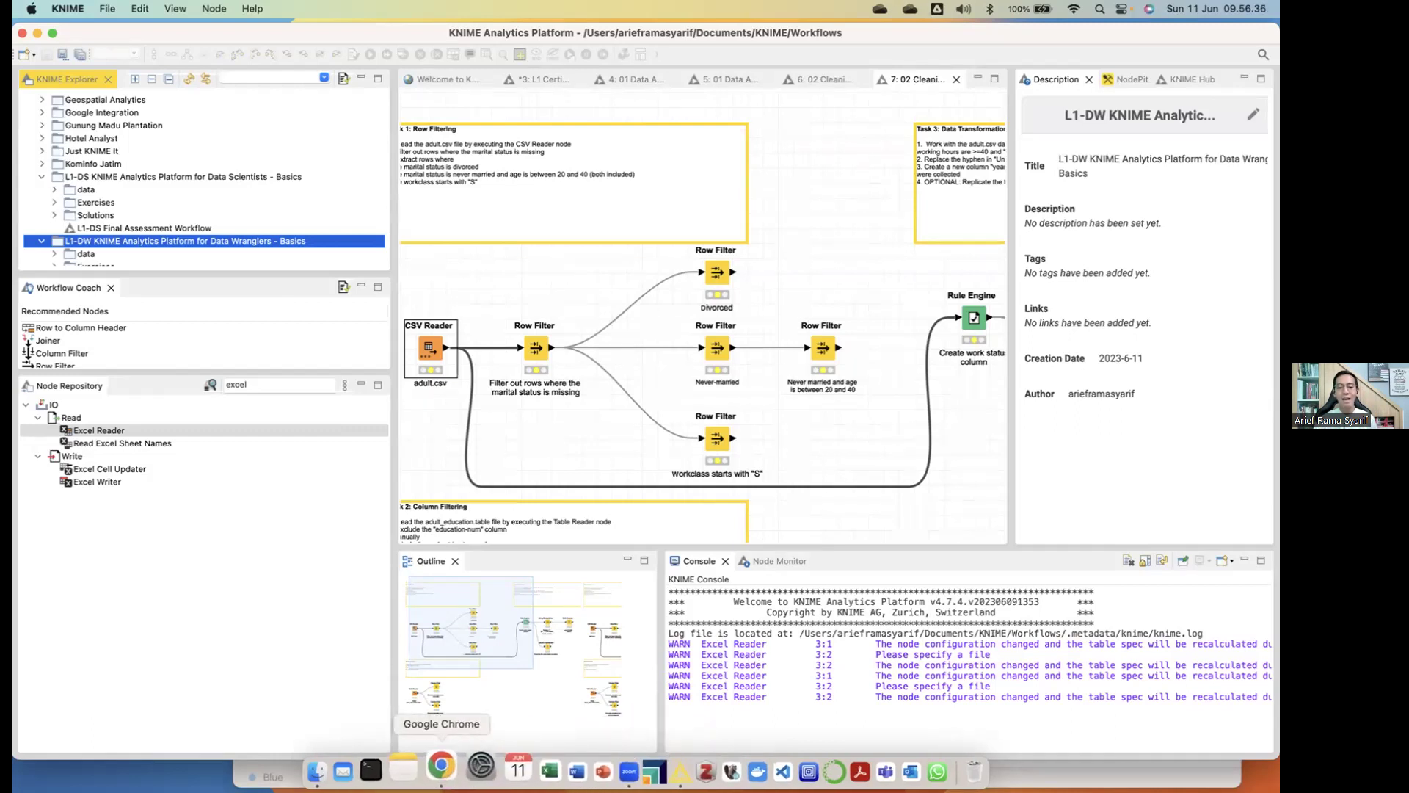
{"action": "left_click", "coordinate": [440, 766]}
{"action": "scroll", "coordinate": [222, 376], "scroll_direction": "down", "scroll_amount": 2}
{"action": "scroll", "coordinate": [223, 376], "scroll_direction": "up", "scroll_amount": 1}
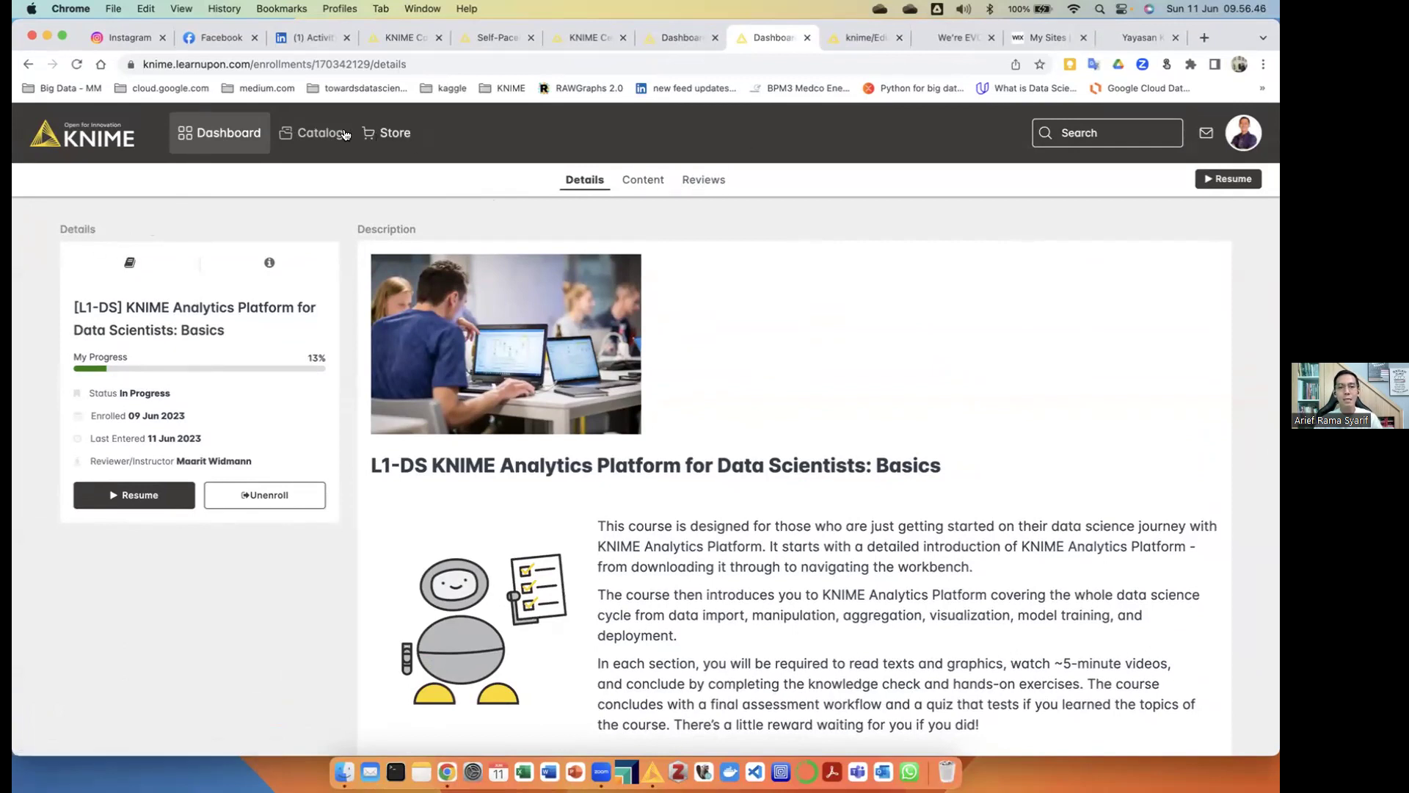
Return to the learning dashboard and review the enrolled courses down to [L4-TP] Introduction to Text Processing
{"action": "left_click", "coordinate": [250, 146]}
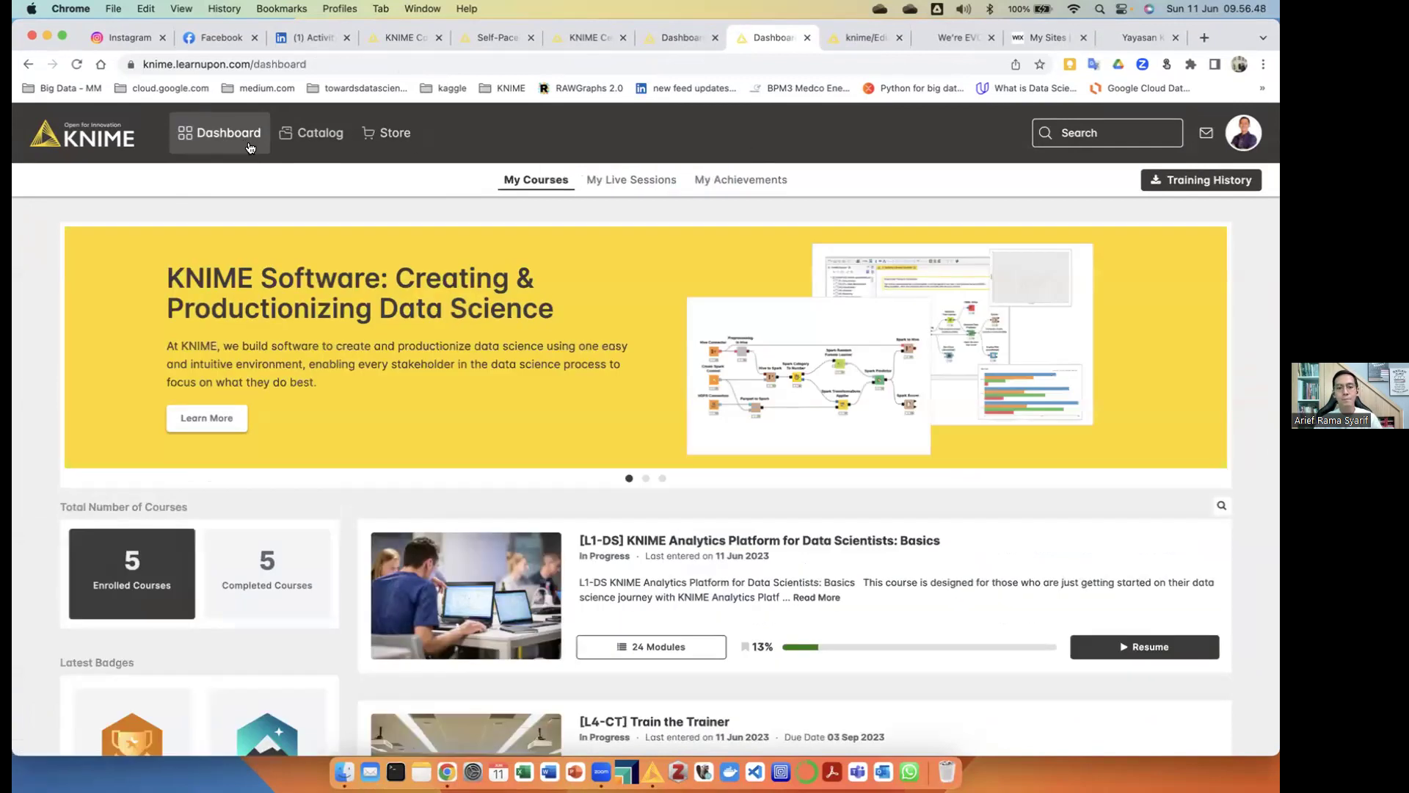
{"action": "scroll", "coordinate": [777, 608], "scroll_direction": "down", "scroll_amount": 8}
{"action": "scroll", "coordinate": [777, 609], "scroll_direction": "down", "scroll_amount": 2}
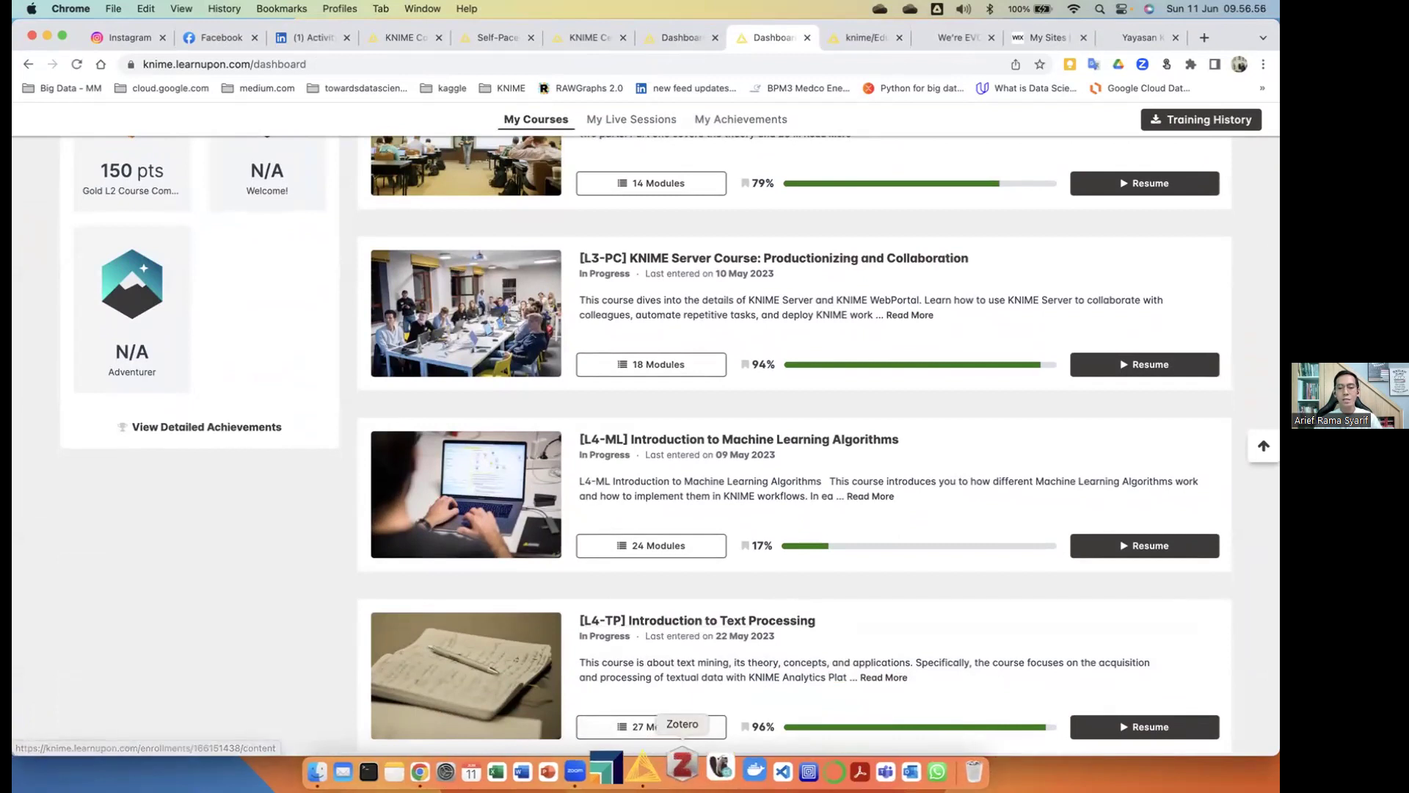
Switch to KNIME Analytics Platform and close all open workflows, discarding the changes to L1 Certification
{"action": "left_click", "coordinate": [648, 769]}
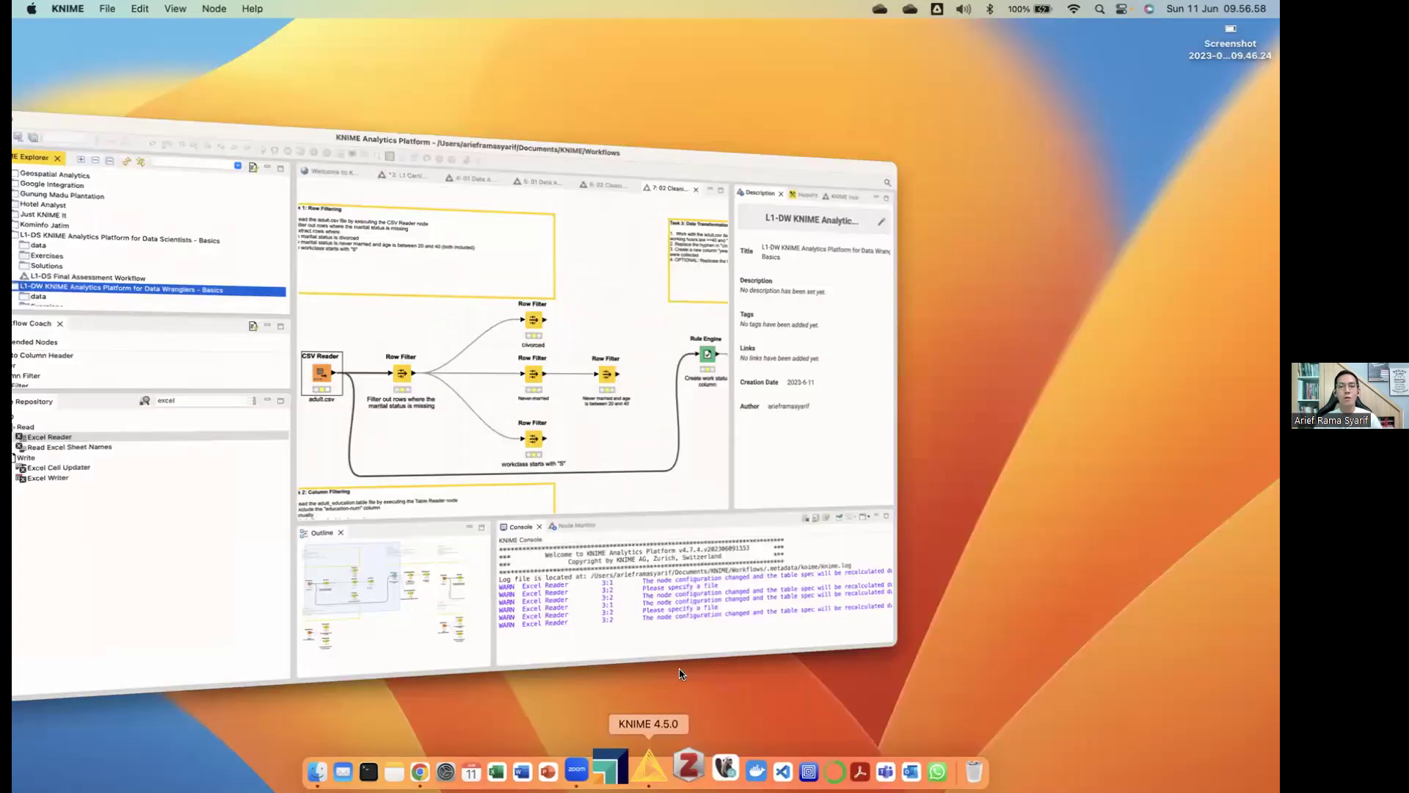
{"action": "left_click", "coordinate": [954, 80]}
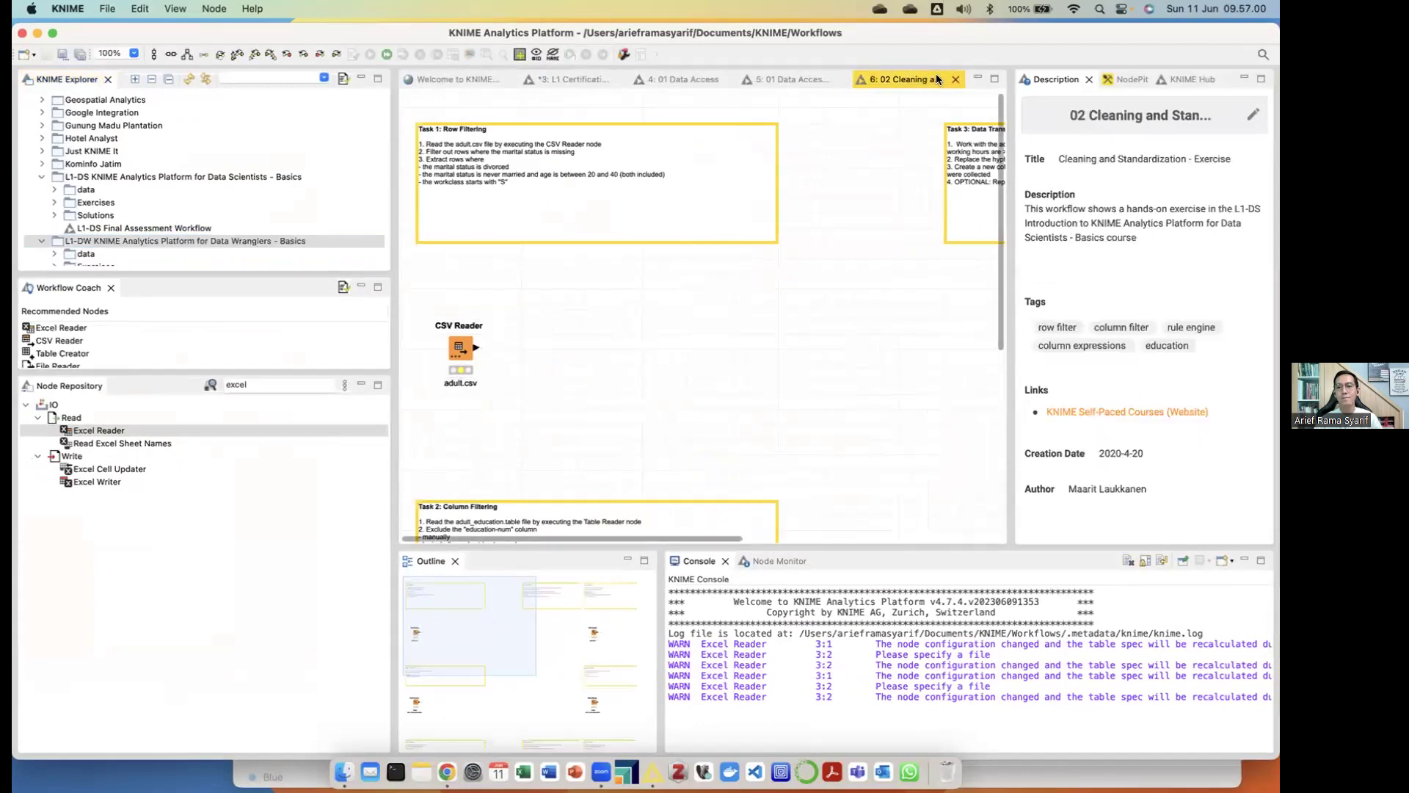
{"action": "left_click", "coordinate": [958, 81]}
{"action": "left_click", "coordinate": [944, 79]}
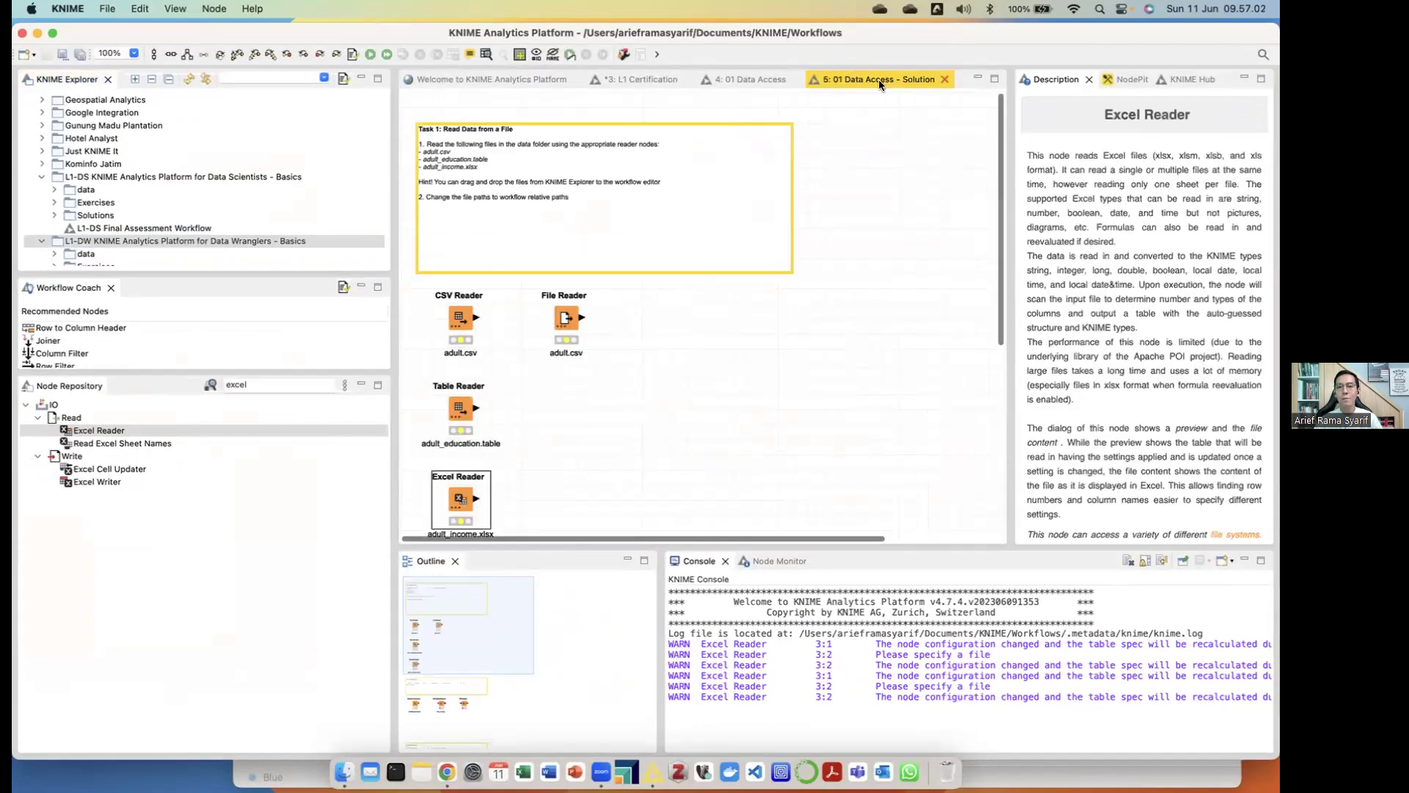
{"action": "left_click", "coordinate": [799, 79]}
{"action": "left_click", "coordinate": [687, 80]}
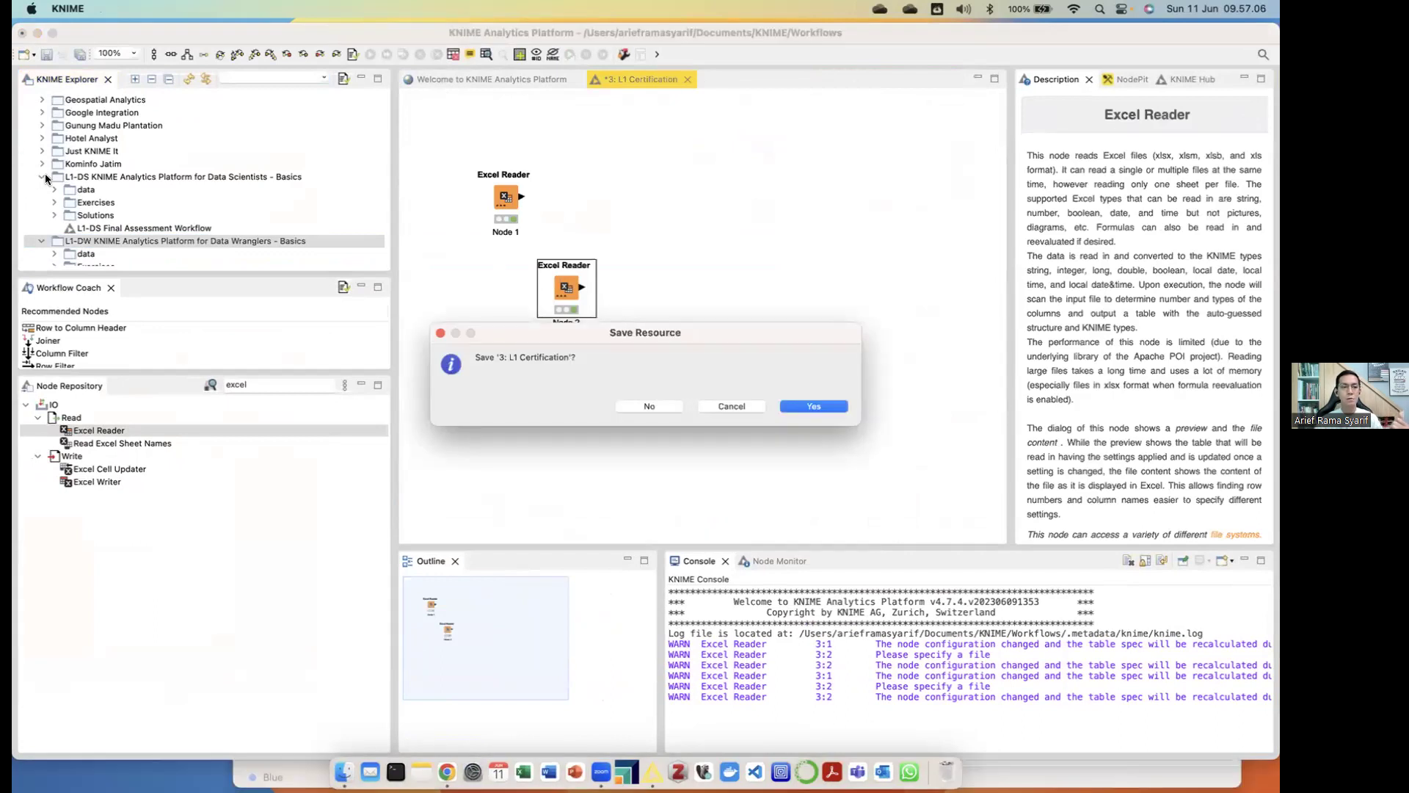
{"action": "left_click_drag", "start_coordinate": [659, 329], "coordinate": [579, 168]}
{"action": "left_click", "coordinate": [567, 246]}
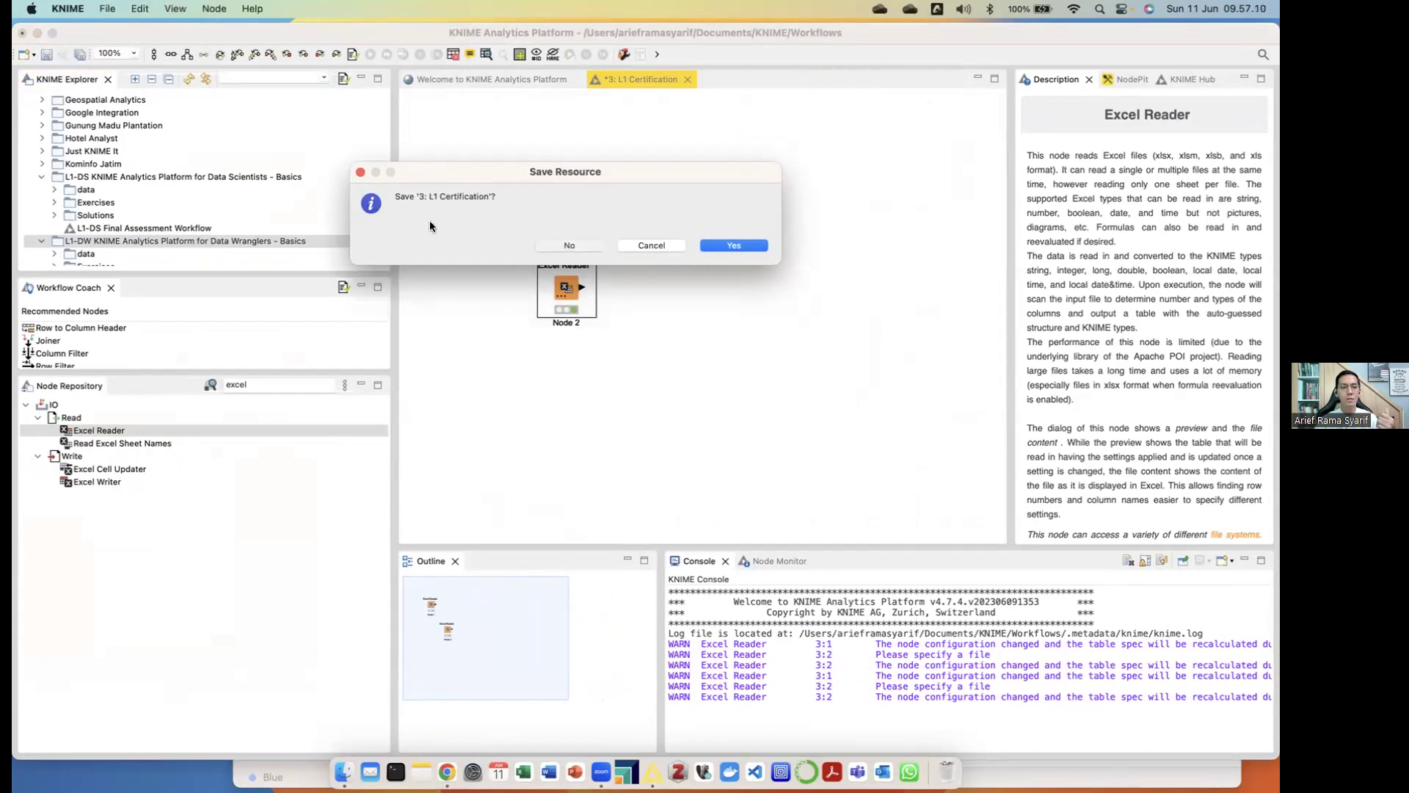
Collapse the L1-DS and L1-DW Basics course folders and the expanded course folders below them in the explorer
{"action": "left_click", "coordinate": [41, 179]}
{"action": "left_click", "coordinate": [40, 178]}
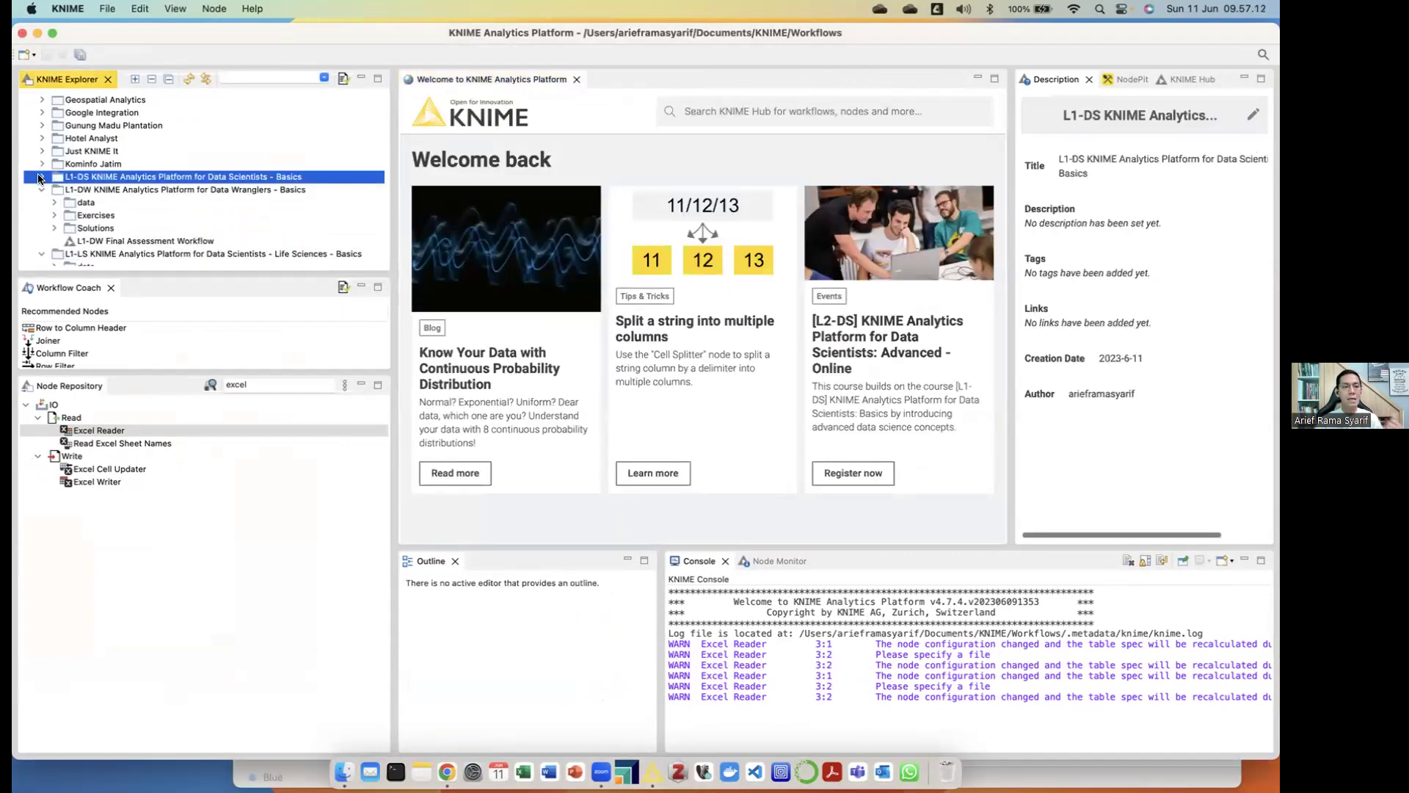
{"action": "left_click", "coordinate": [42, 192]}
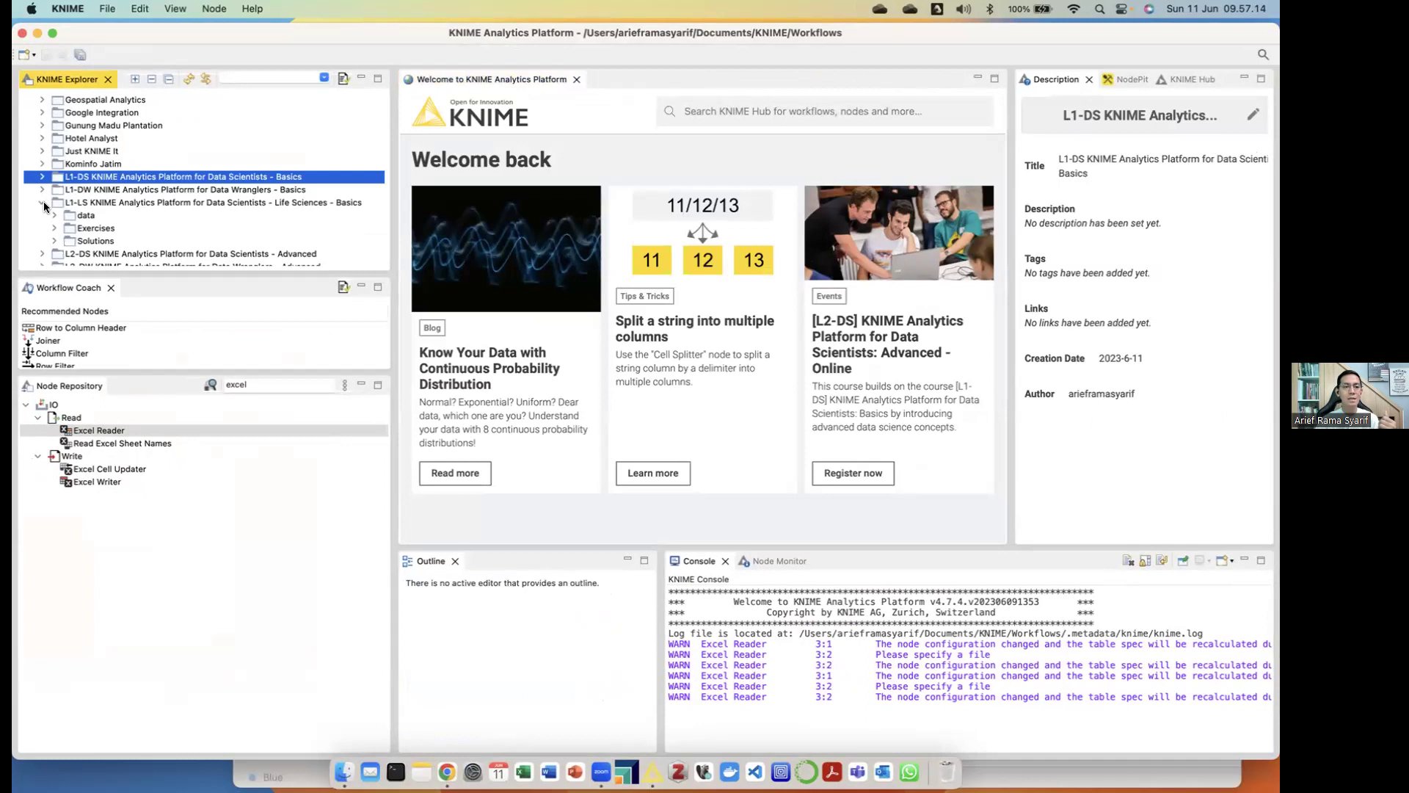
{"action": "scroll", "coordinate": [165, 211], "scroll_direction": "down", "scroll_amount": 5}
{"action": "scroll", "coordinate": [165, 211], "scroll_direction": "down", "scroll_amount": 3}
{"action": "scroll", "coordinate": [160, 210], "scroll_direction": "up", "scroll_amount": 2}
{"action": "left_click", "coordinate": [42, 253]}
Look through the remaining workflows to the end of the explorer list and select the WebScraping workflow
{"action": "scroll", "coordinate": [250, 211], "scroll_direction": "down", "scroll_amount": 8}
{"action": "scroll", "coordinate": [250, 212], "scroll_direction": "down", "scroll_amount": 10}
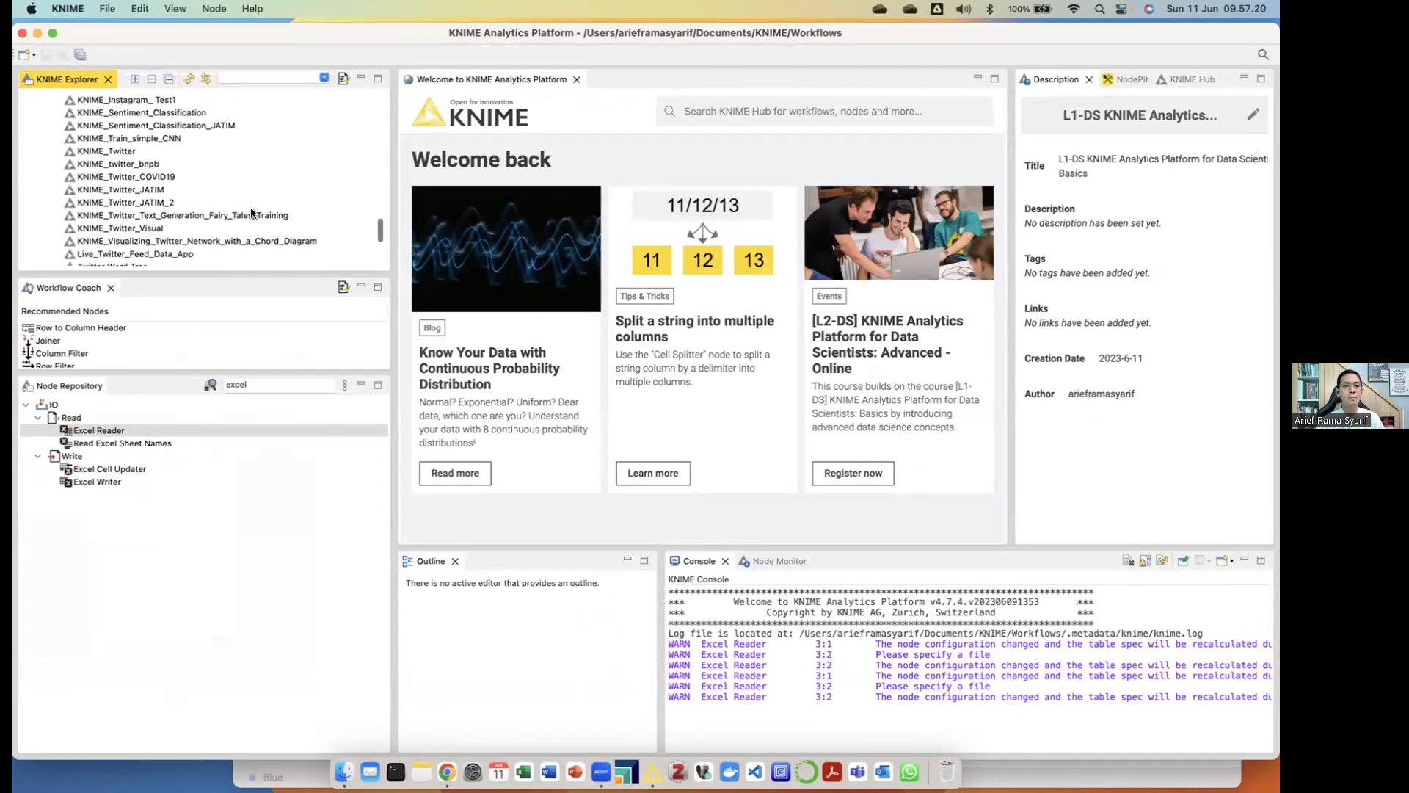
{"action": "scroll", "coordinate": [191, 212], "scroll_direction": "down", "scroll_amount": 5}
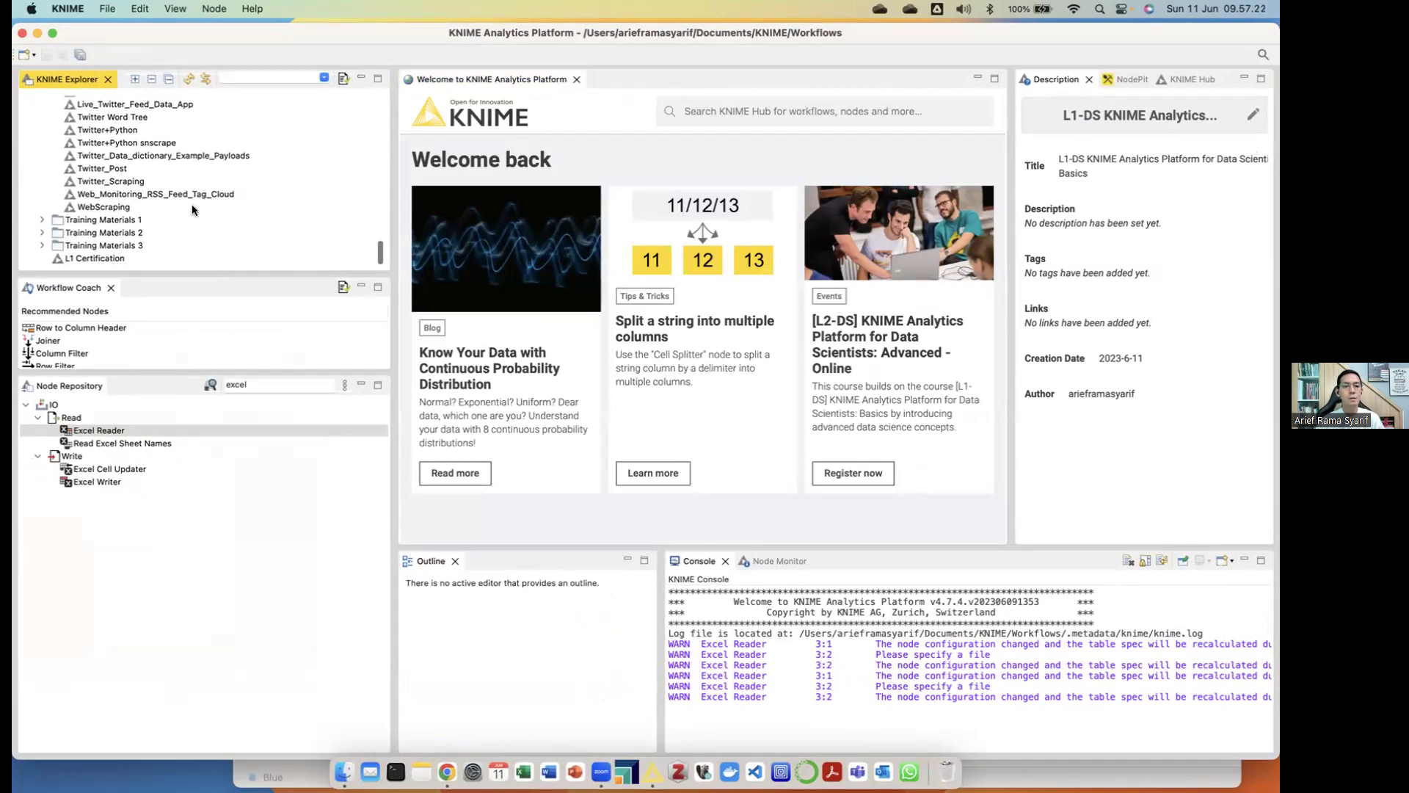
{"action": "left_click", "coordinate": [139, 207]}
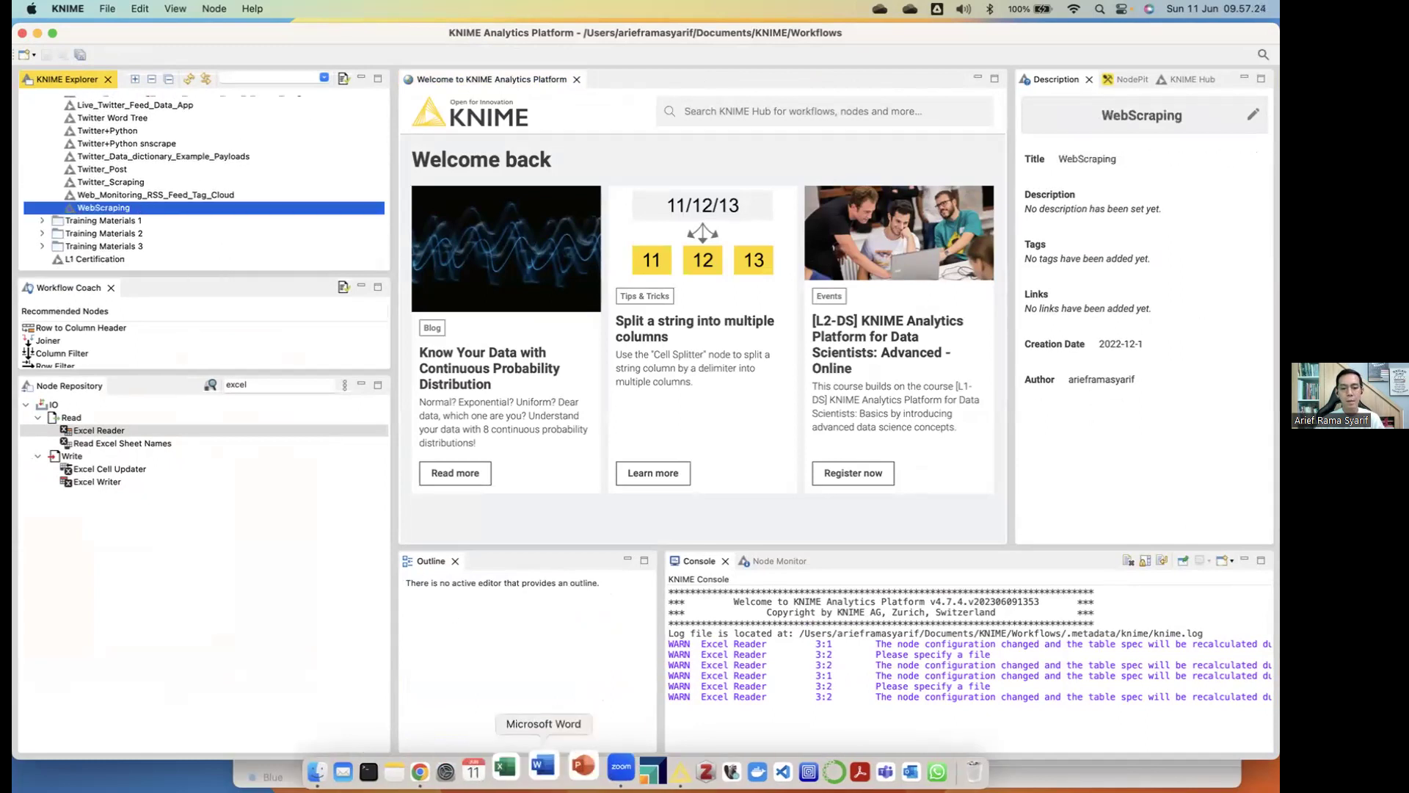
Switch to Chrome, open the account's own Instagram profile and look through its posts down to the KNIME Certification Program poster
{"action": "left_click", "coordinate": [446, 770]}
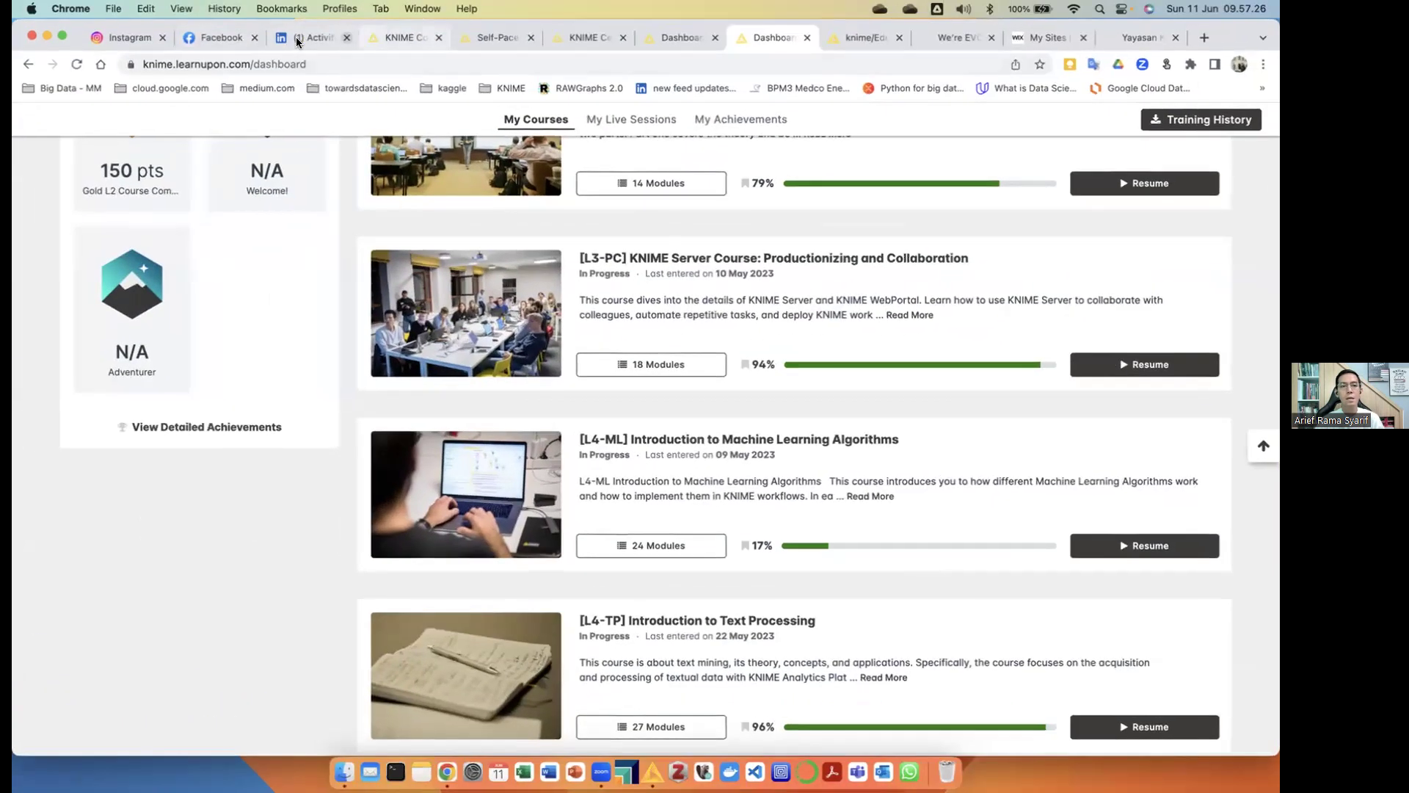
{"action": "left_click", "coordinate": [125, 37]}
{"action": "left_click", "coordinate": [101, 491]}
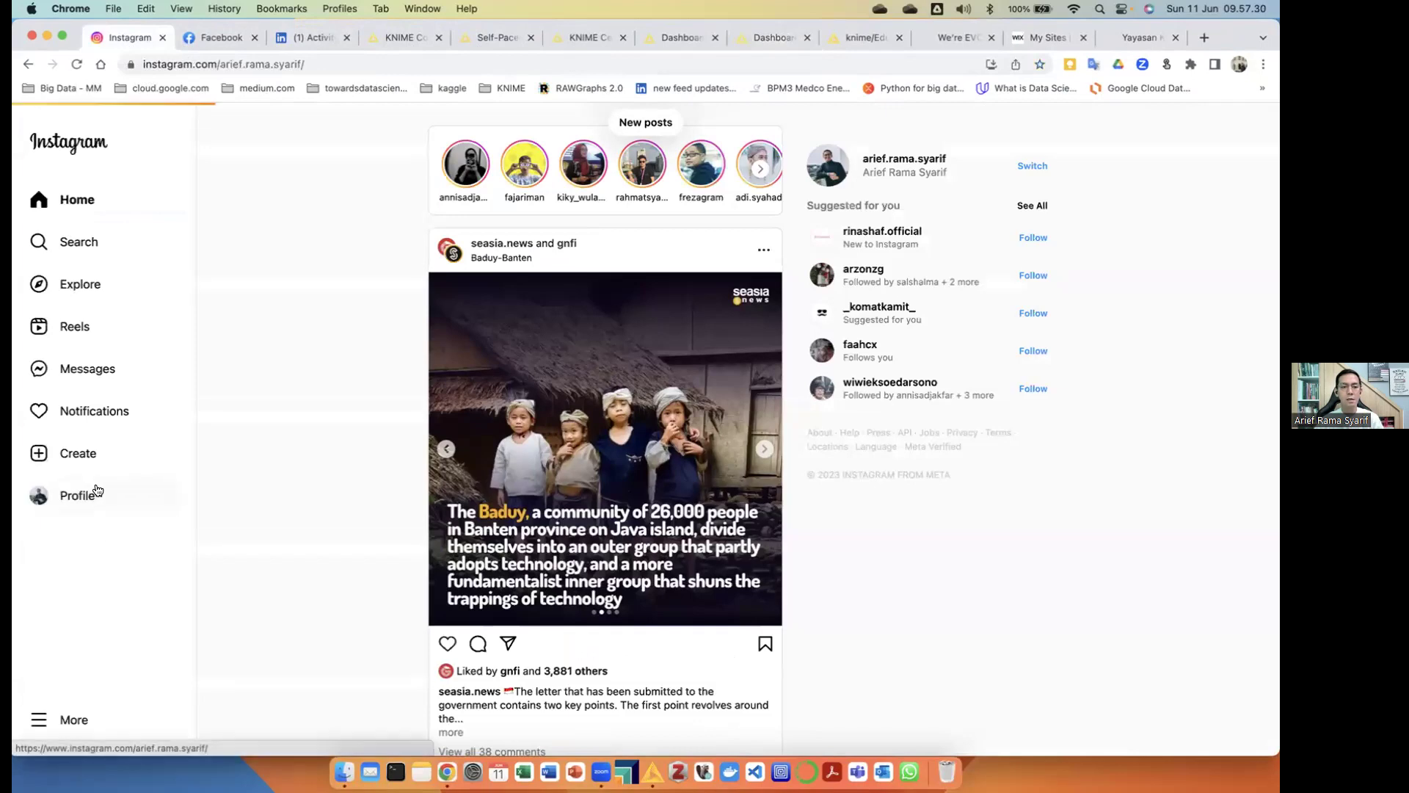
{"action": "scroll", "coordinate": [506, 515], "scroll_direction": "down", "scroll_amount": 20}
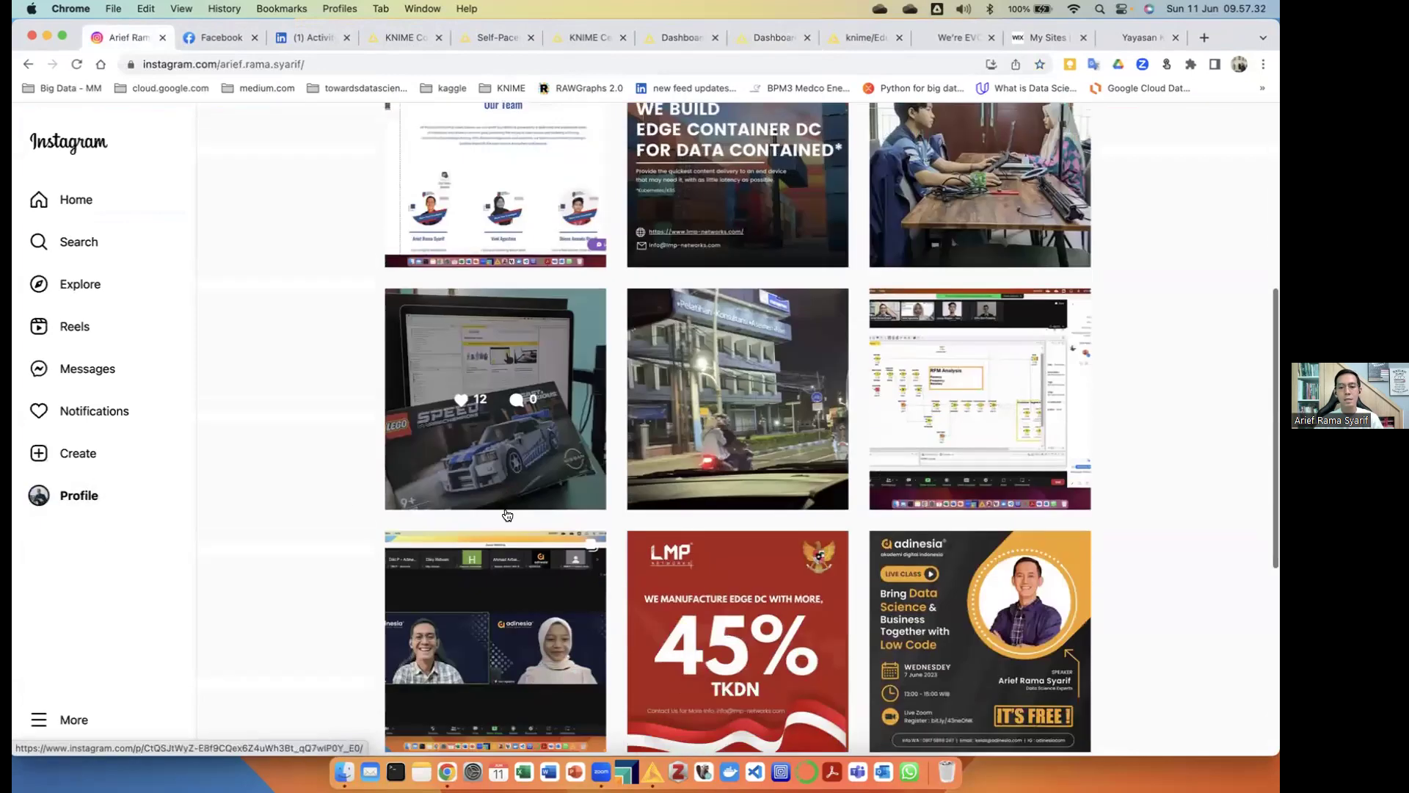
{"action": "scroll", "coordinate": [505, 513], "scroll_direction": "down", "scroll_amount": 20}
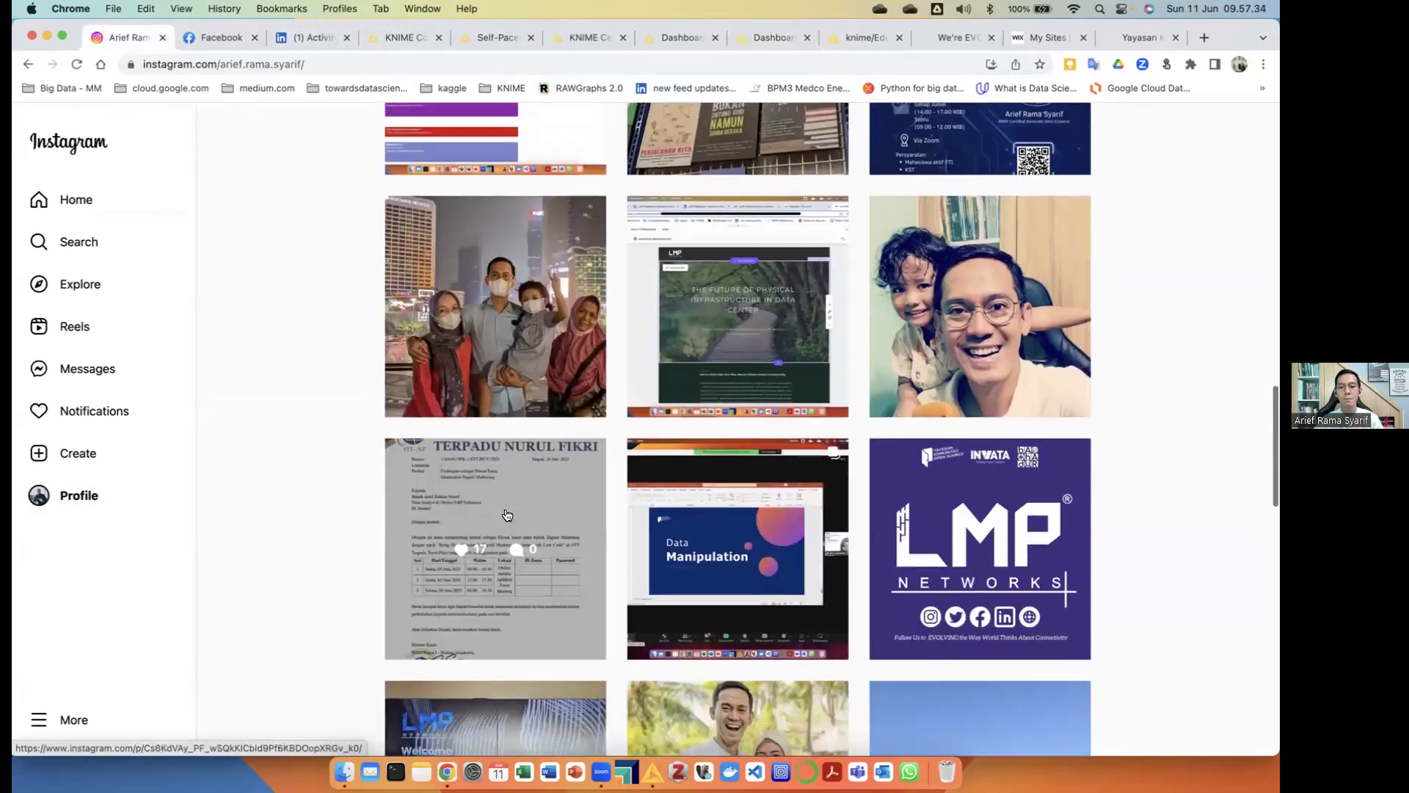
{"action": "scroll", "coordinate": [505, 513], "scroll_direction": "down", "scroll_amount": 1}
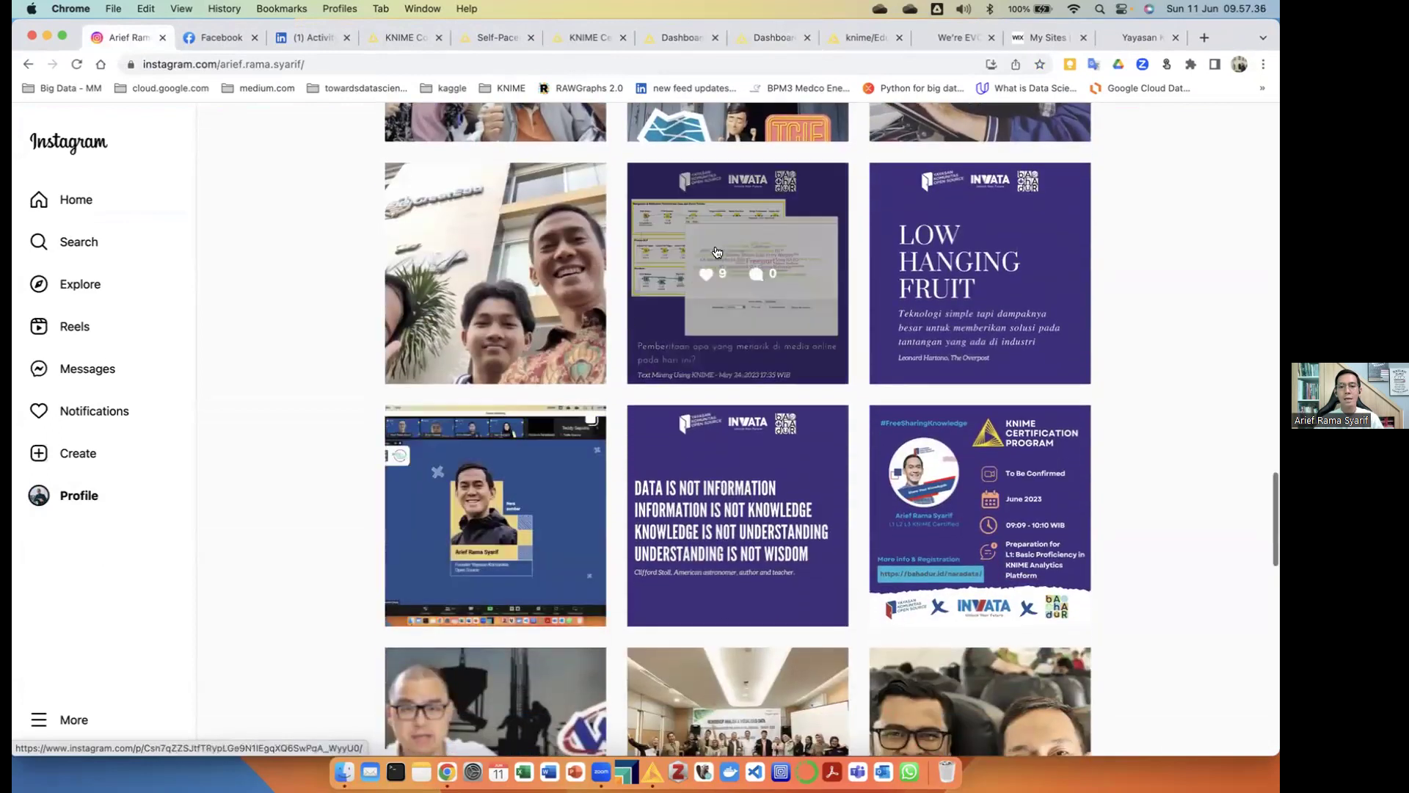
View the Text Mining Using KNIME post, and look through the [L4-CT] Train the Trainer note in Notes down to the KNIME course-path diagram
{"action": "left_click", "coordinate": [704, 244]}
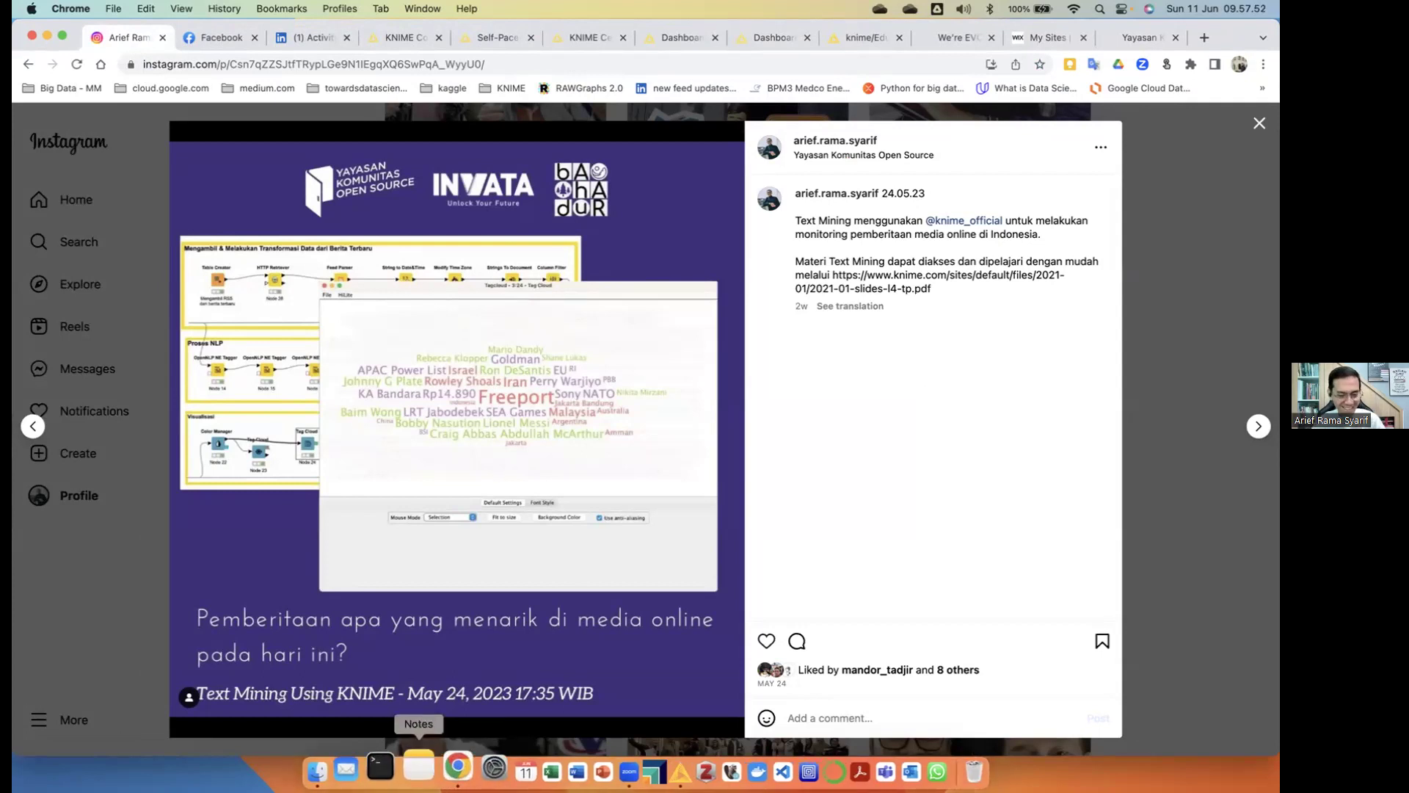
{"action": "left_click", "coordinate": [418, 766]}
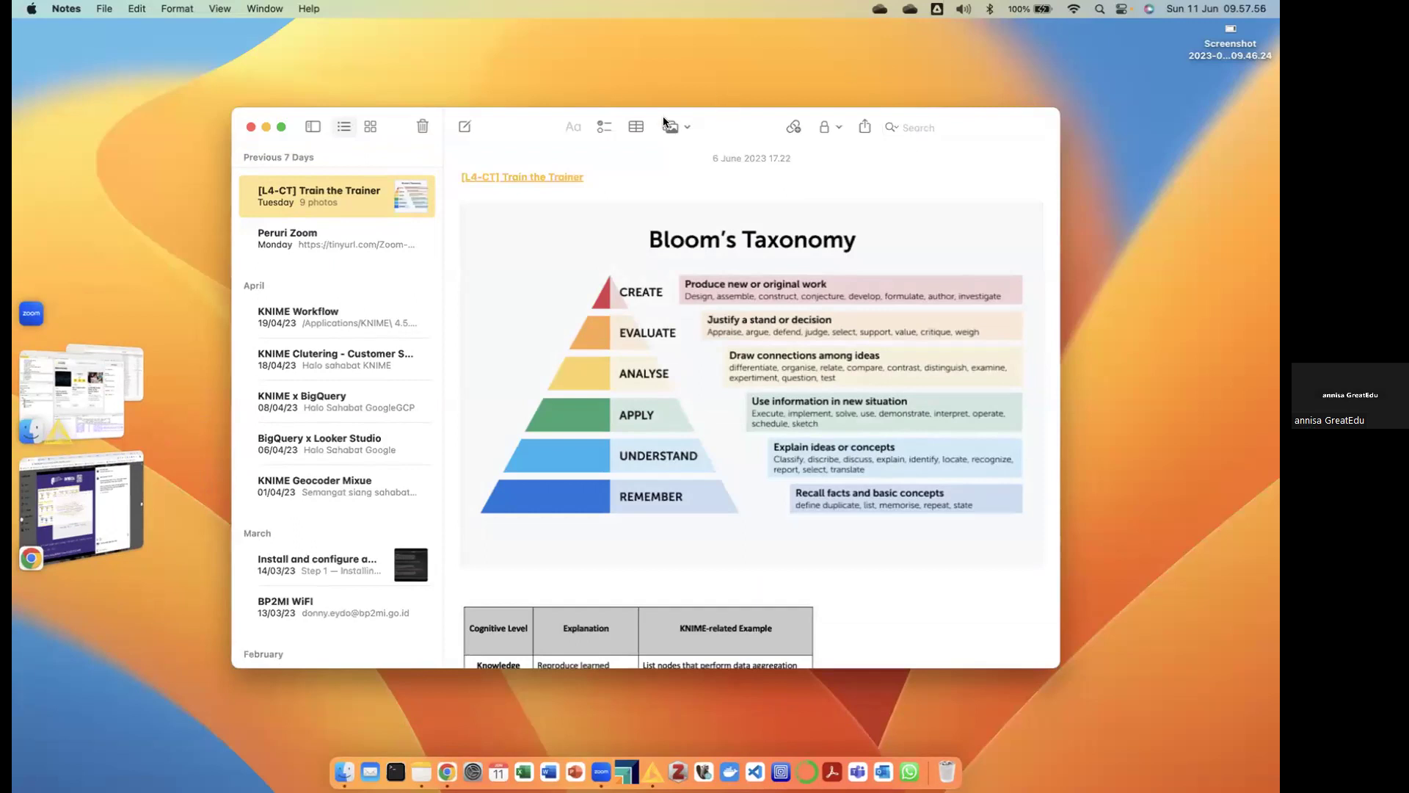
{"action": "double_click", "coordinate": [531, 119]}
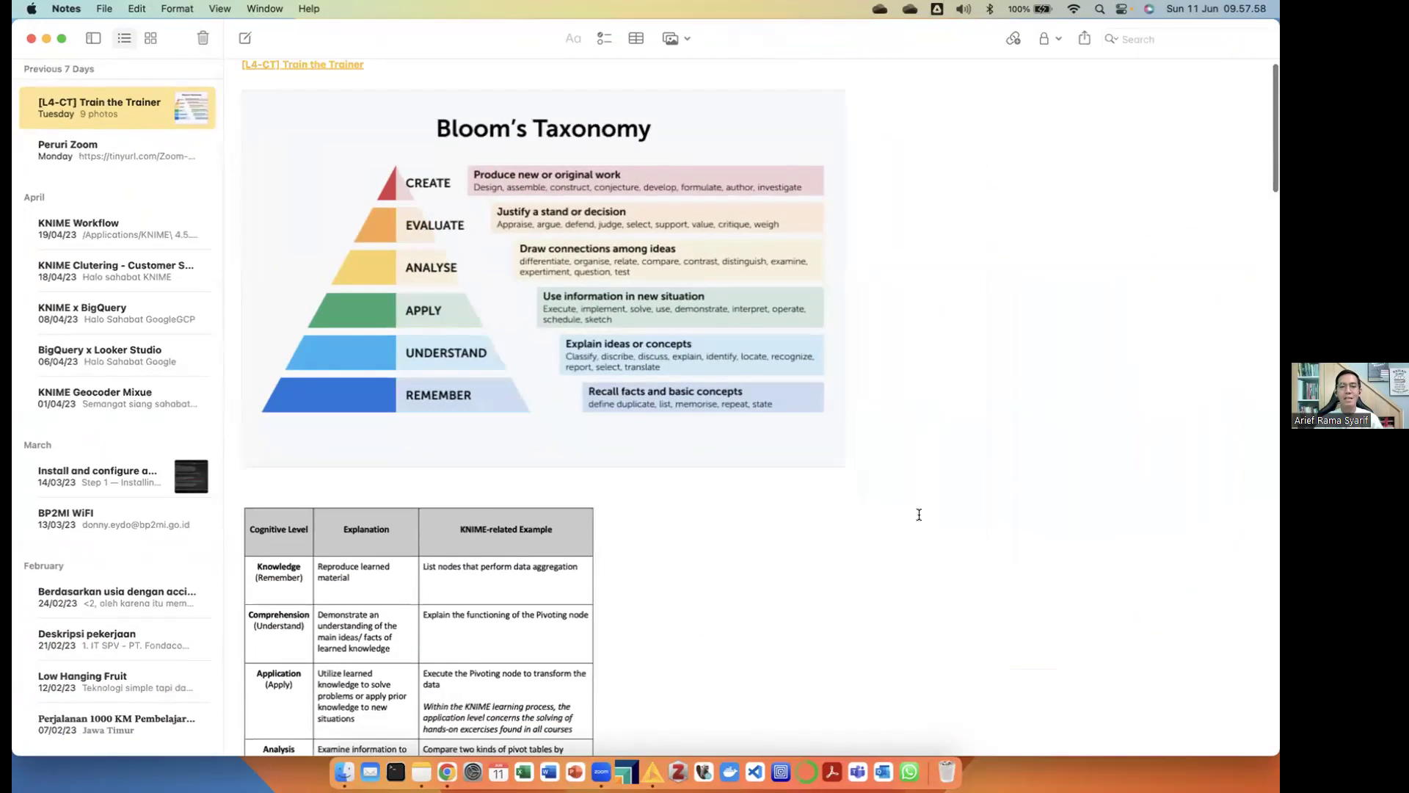
{"action": "scroll", "coordinate": [906, 514], "scroll_direction": "down", "scroll_amount": 15}
{"action": "scroll", "coordinate": [904, 516], "scroll_direction": "down", "scroll_amount": 20}
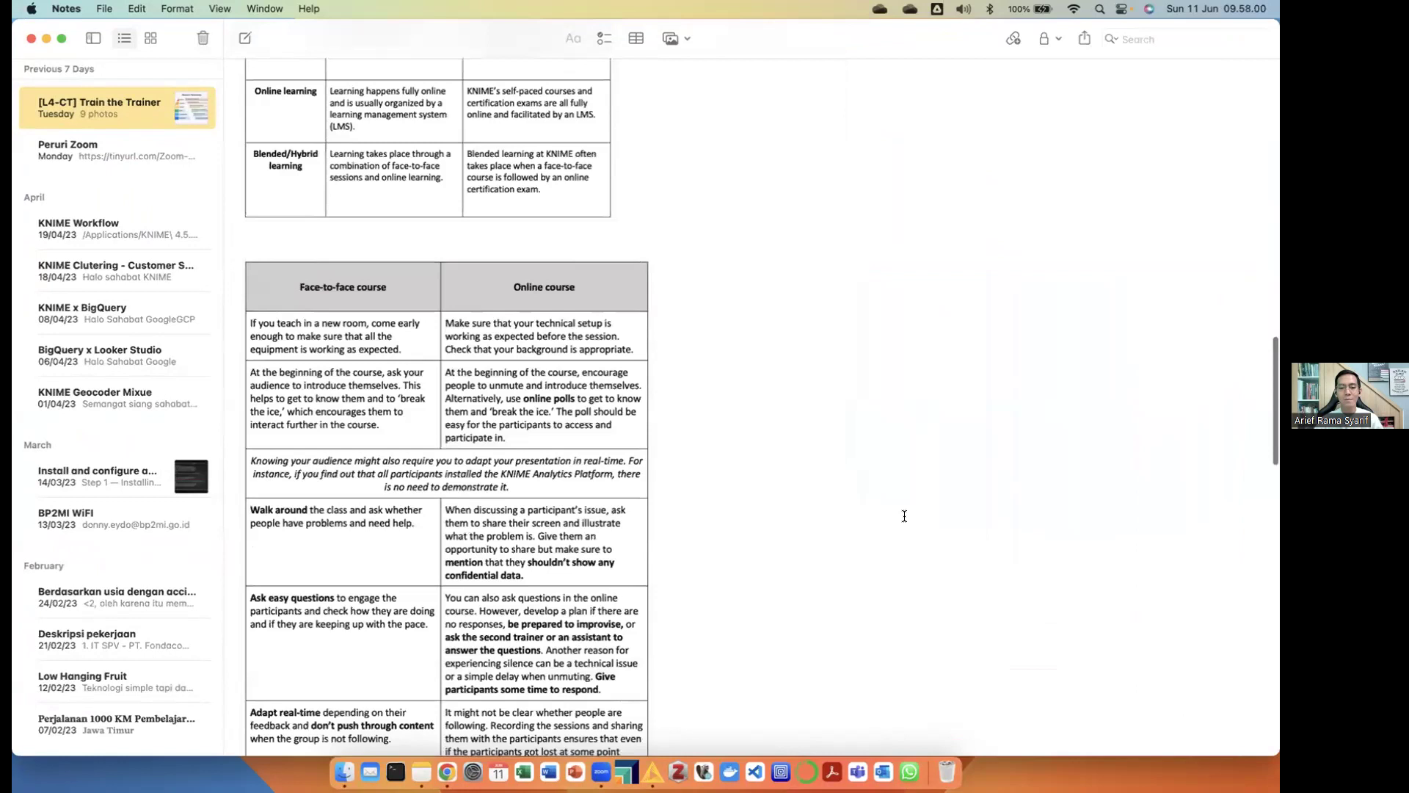
{"action": "scroll", "coordinate": [904, 516], "scroll_direction": "down", "scroll_amount": 6}
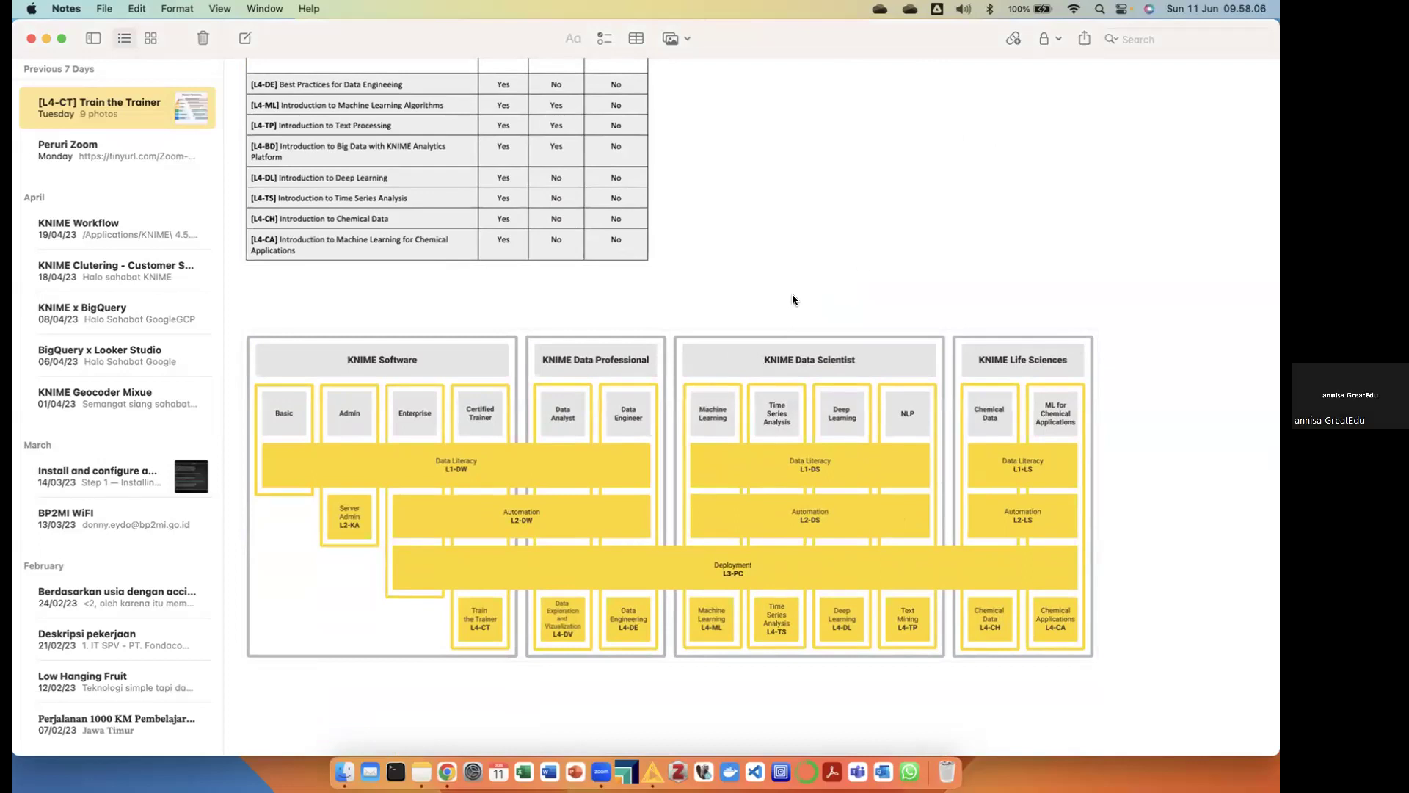
Open the KNIME course-path diagram in Preview, enlarge its window to examine the L1 to L4 courses, and close it
{"action": "double_click", "coordinate": [716, 404]}
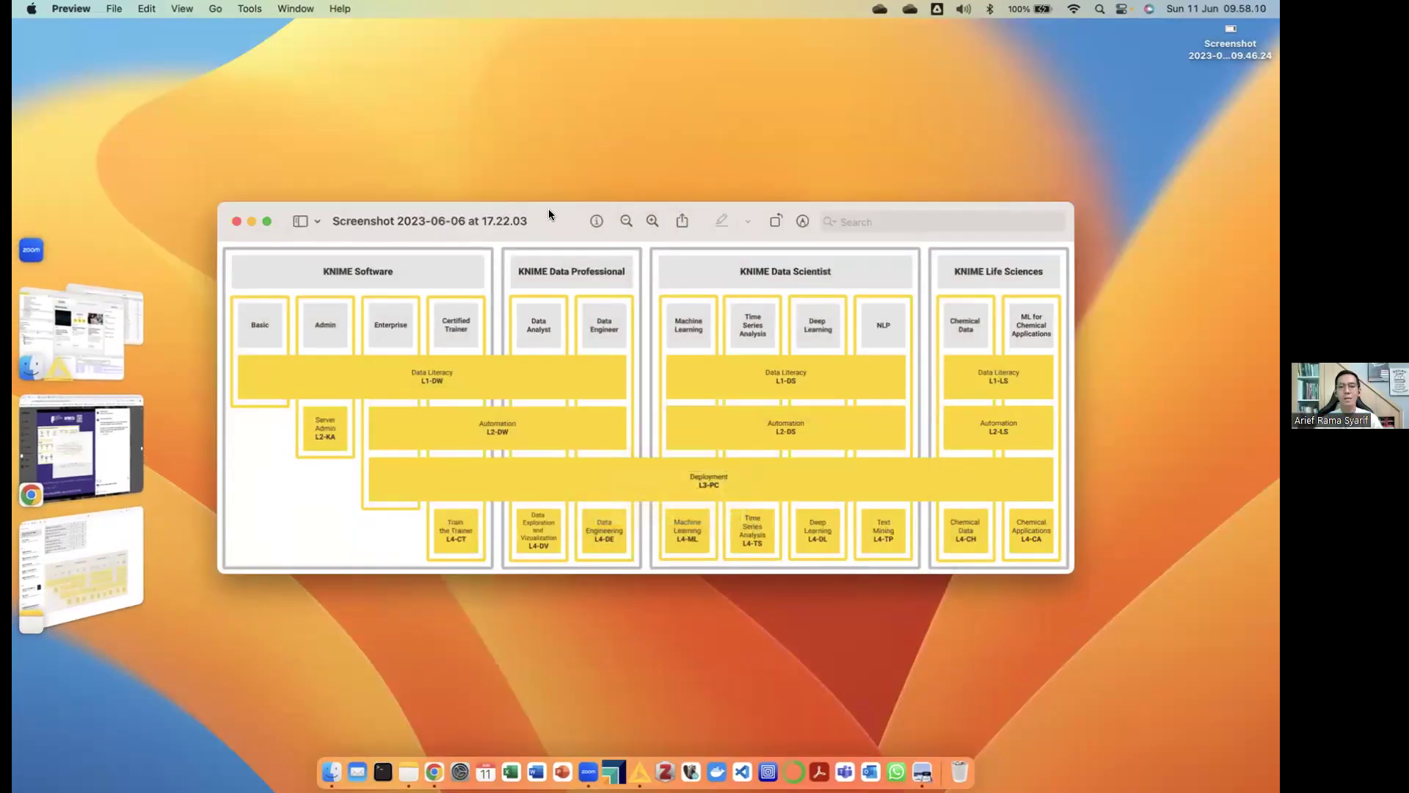
{"action": "left_click_drag", "start_coordinate": [548, 212], "coordinate": [352, 141]}
{"action": "left_click_drag", "start_coordinate": [899, 529], "coordinate": [1066, 746]}
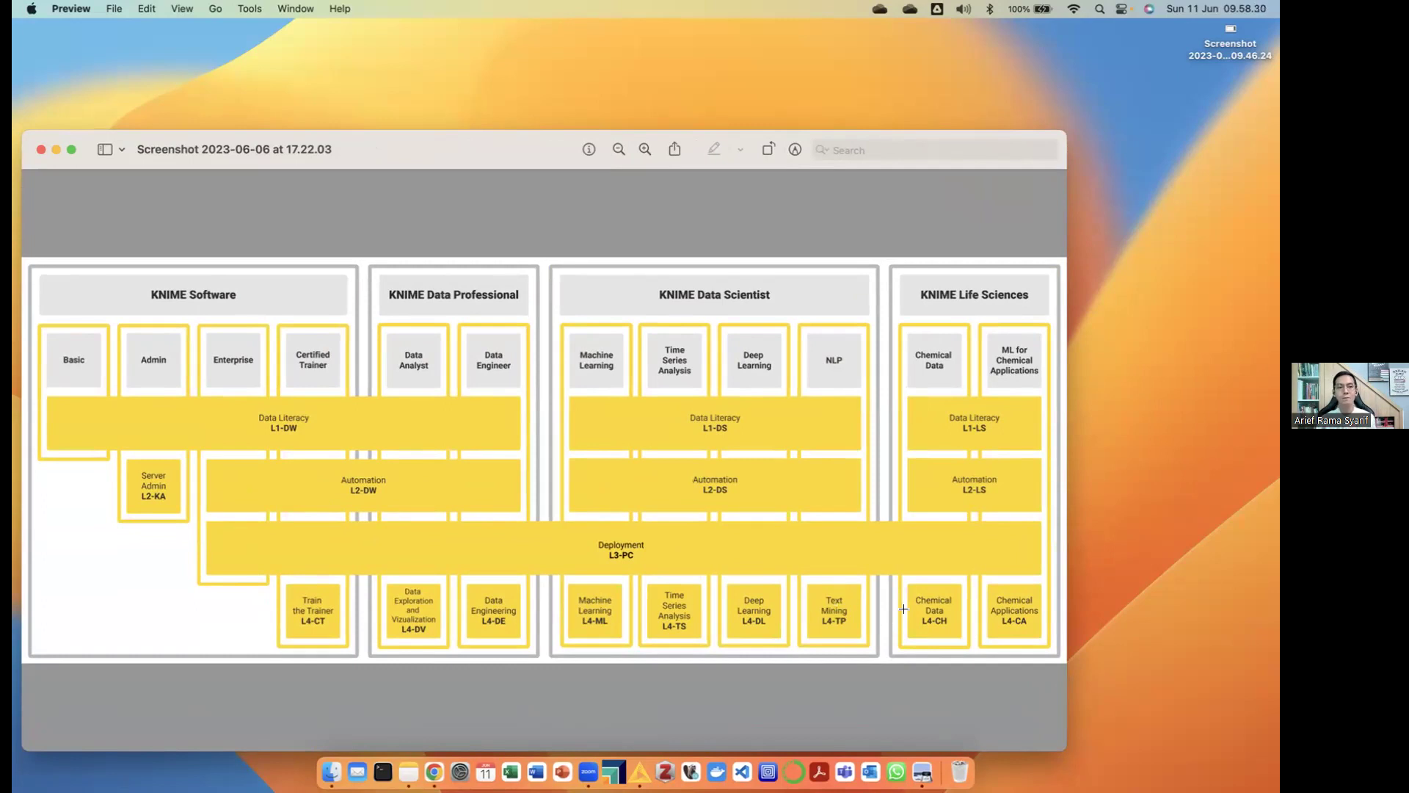
{"action": "left_click", "coordinate": [41, 149]}
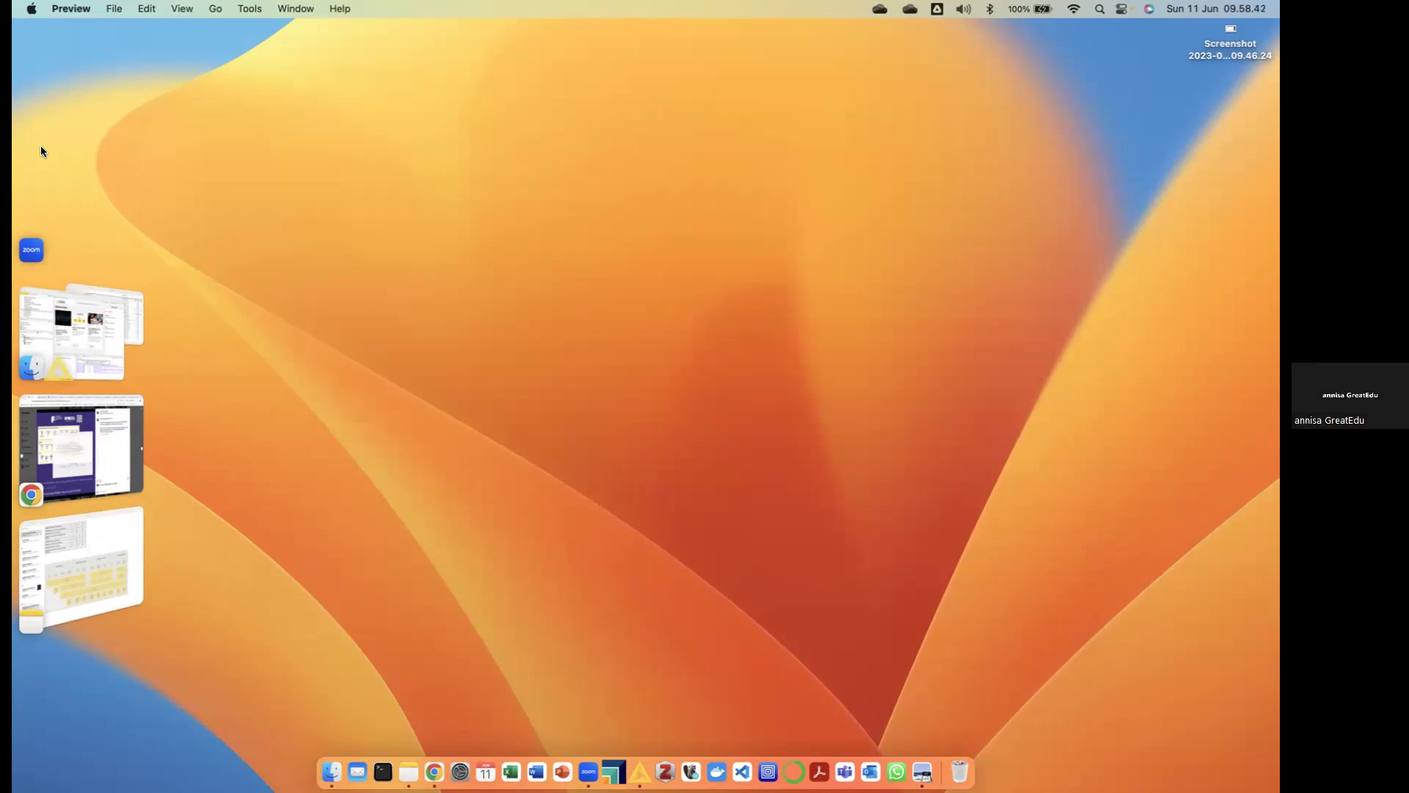
Return to Chrome, close the Text Mining post and look further down the Instagram profile's posts
{"action": "left_click", "coordinate": [53, 467]}
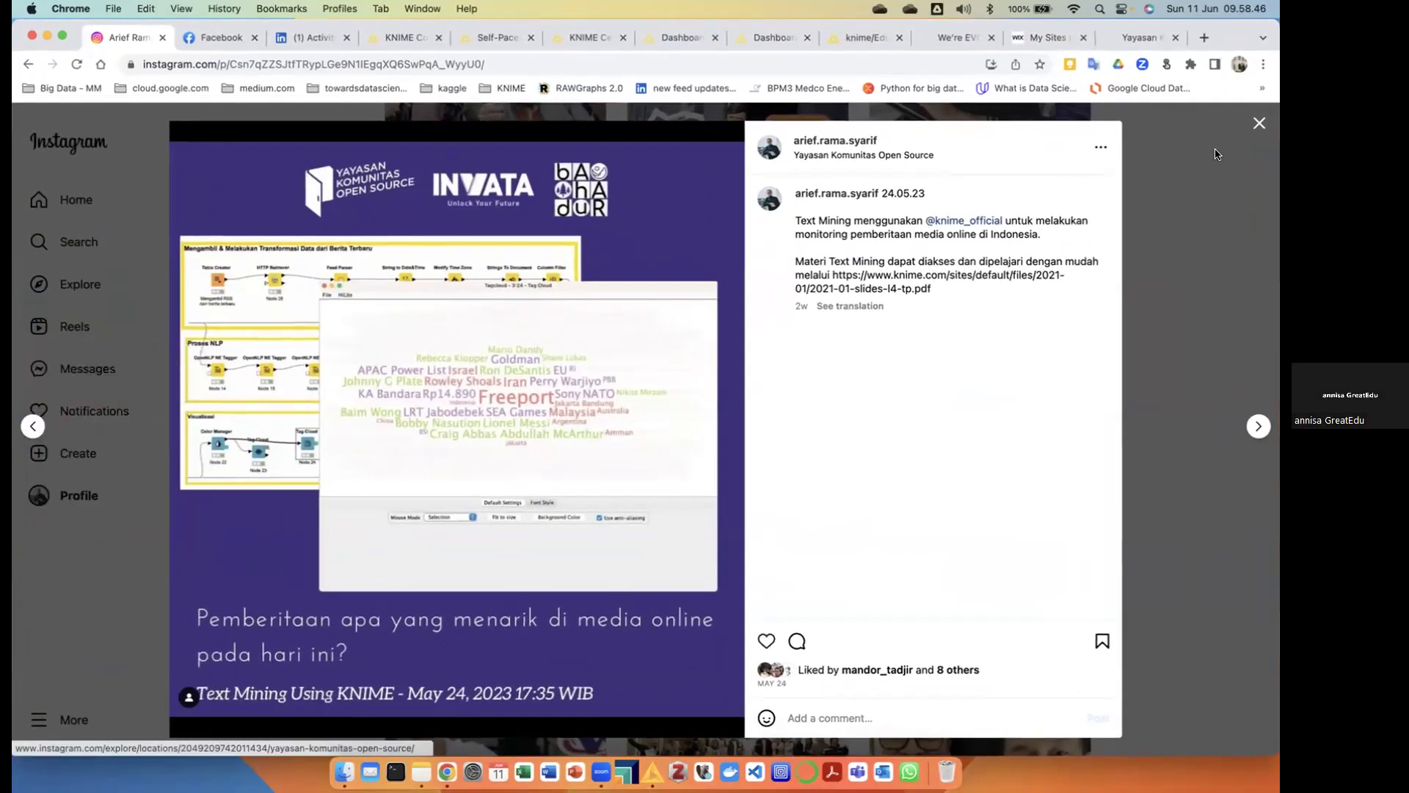
{"action": "left_click", "coordinate": [1259, 124]}
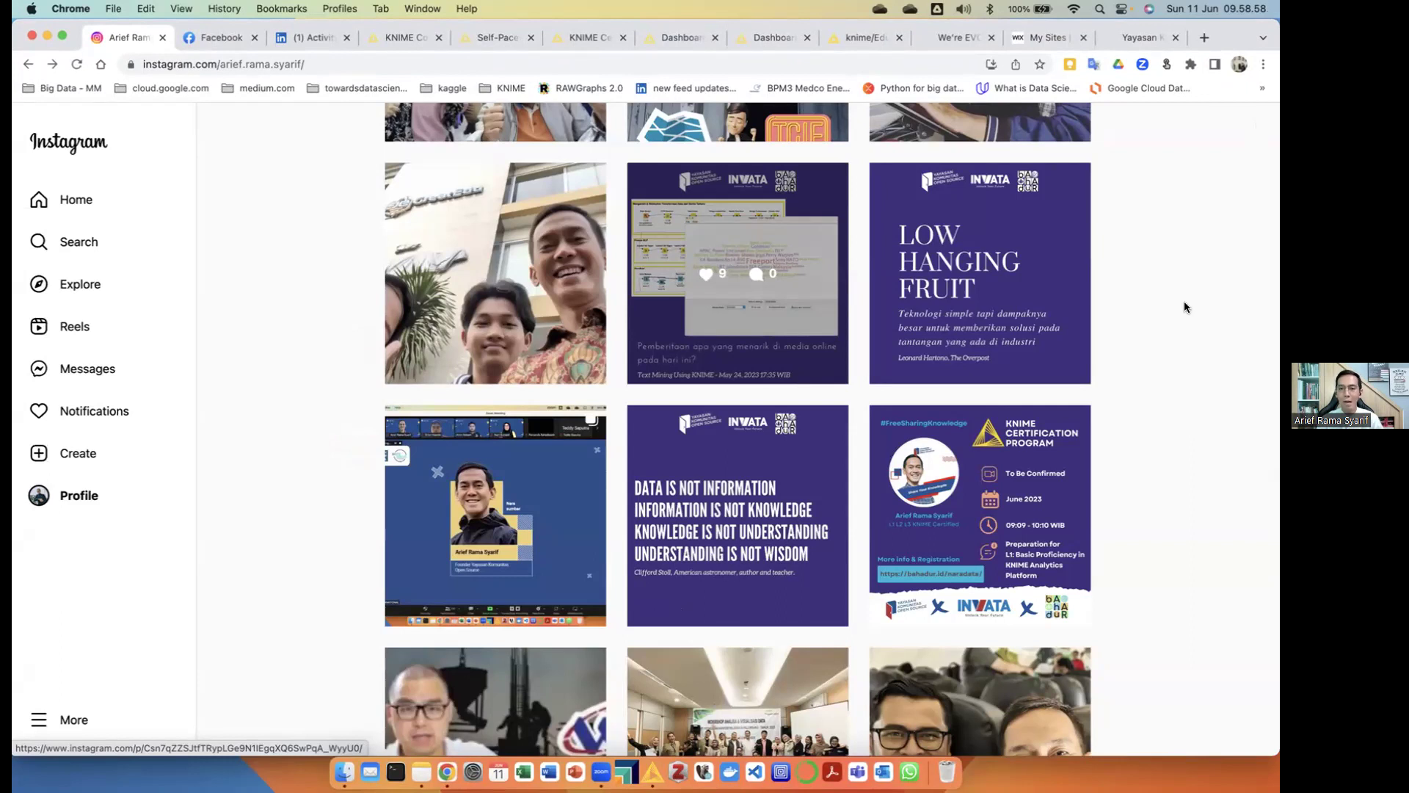
{"action": "scroll", "coordinate": [1184, 307], "scroll_direction": "down", "scroll_amount": 2}
{"action": "scroll", "coordinate": [1184, 307], "scroll_direction": "down", "scroll_amount": 10}
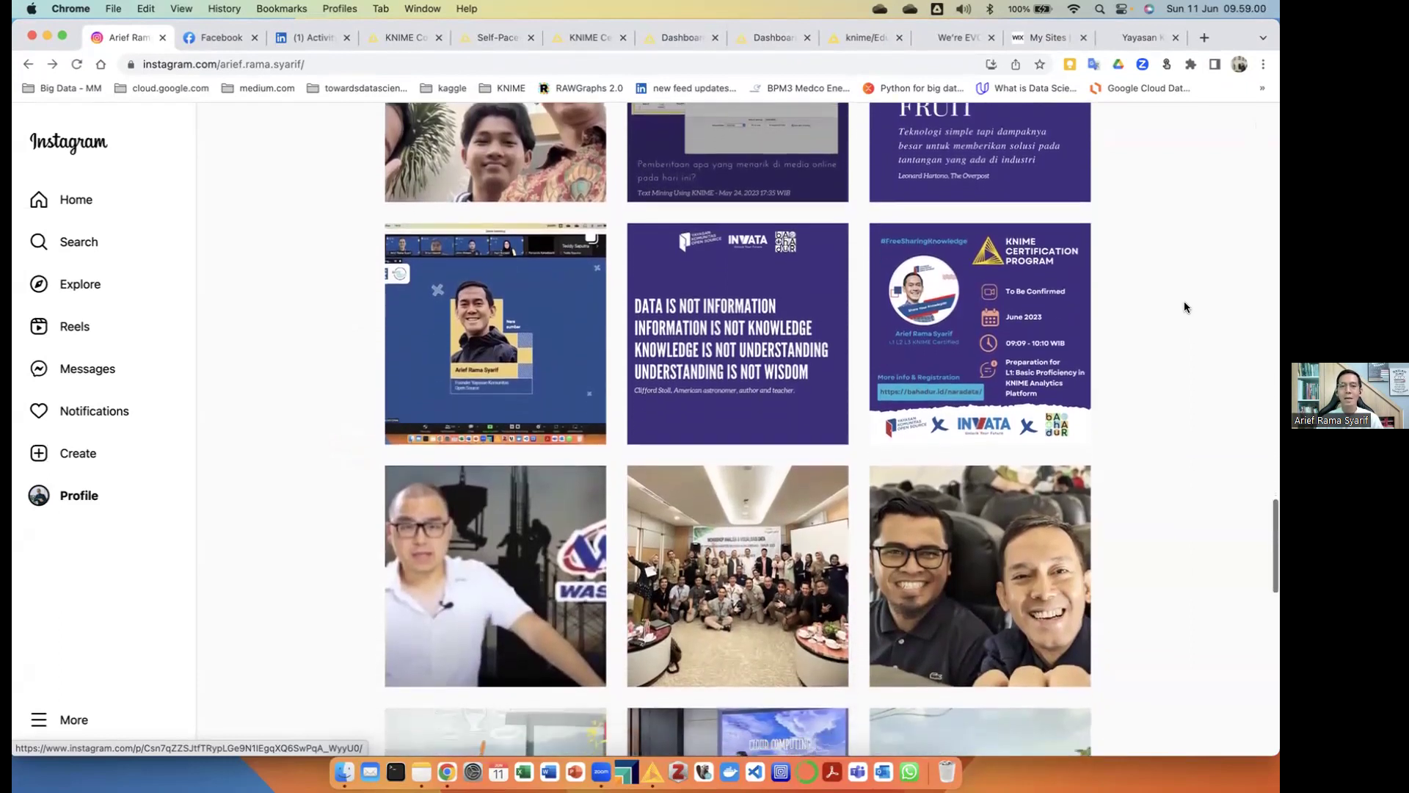
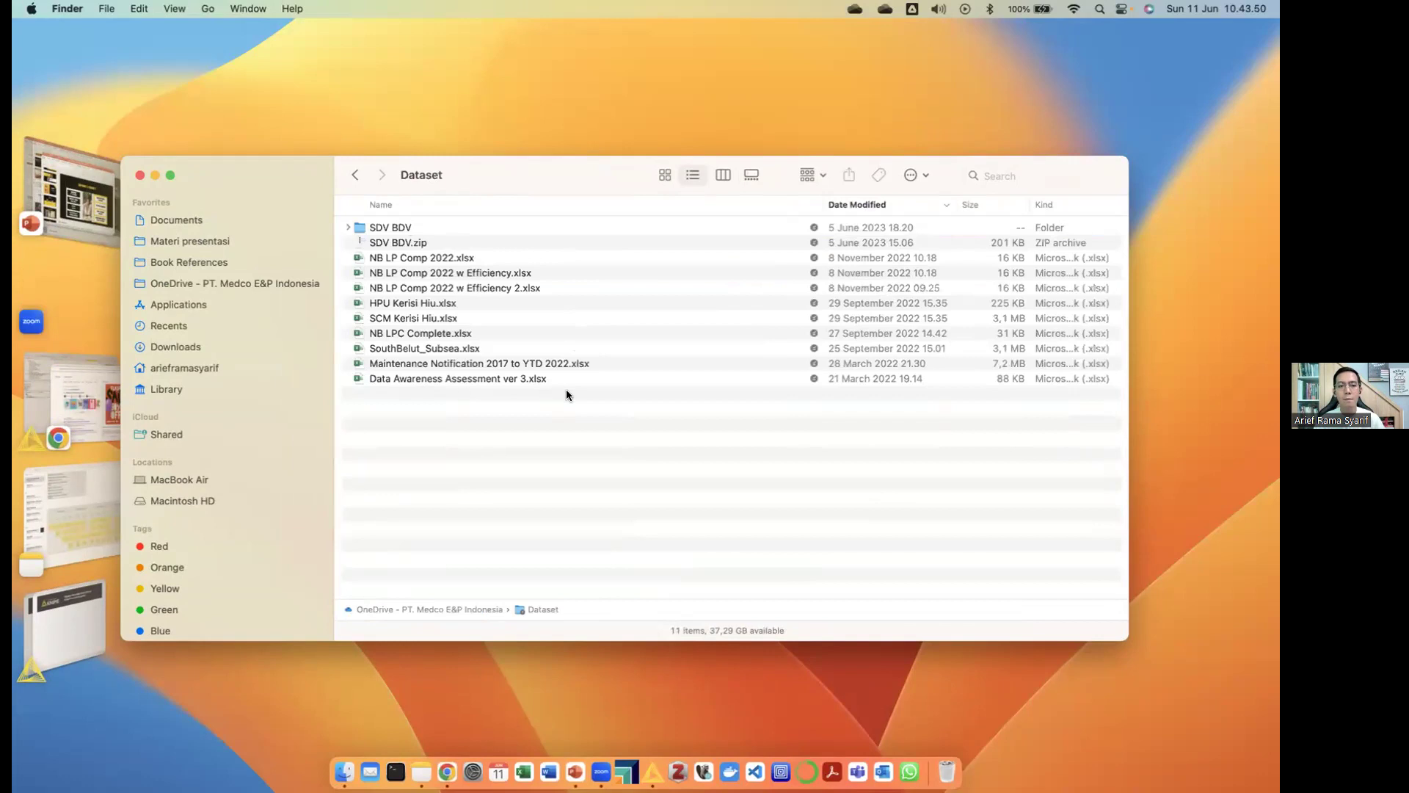
{"action": "left_click", "coordinate": [884, 210]}
{"action": "double_click", "coordinate": [414, 229]}
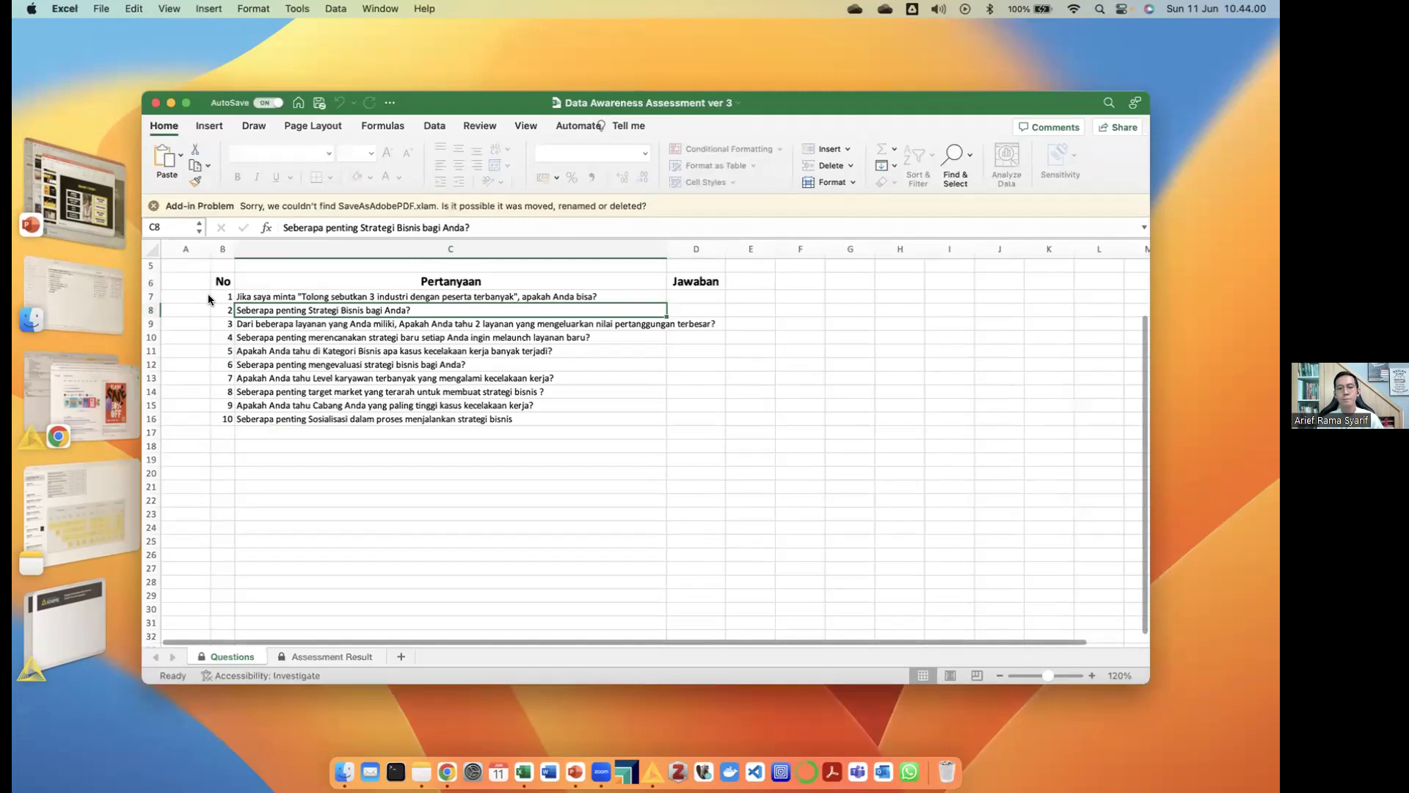
{"action": "left_click", "coordinate": [154, 101]}
{"action": "left_click", "coordinate": [52, 311]}
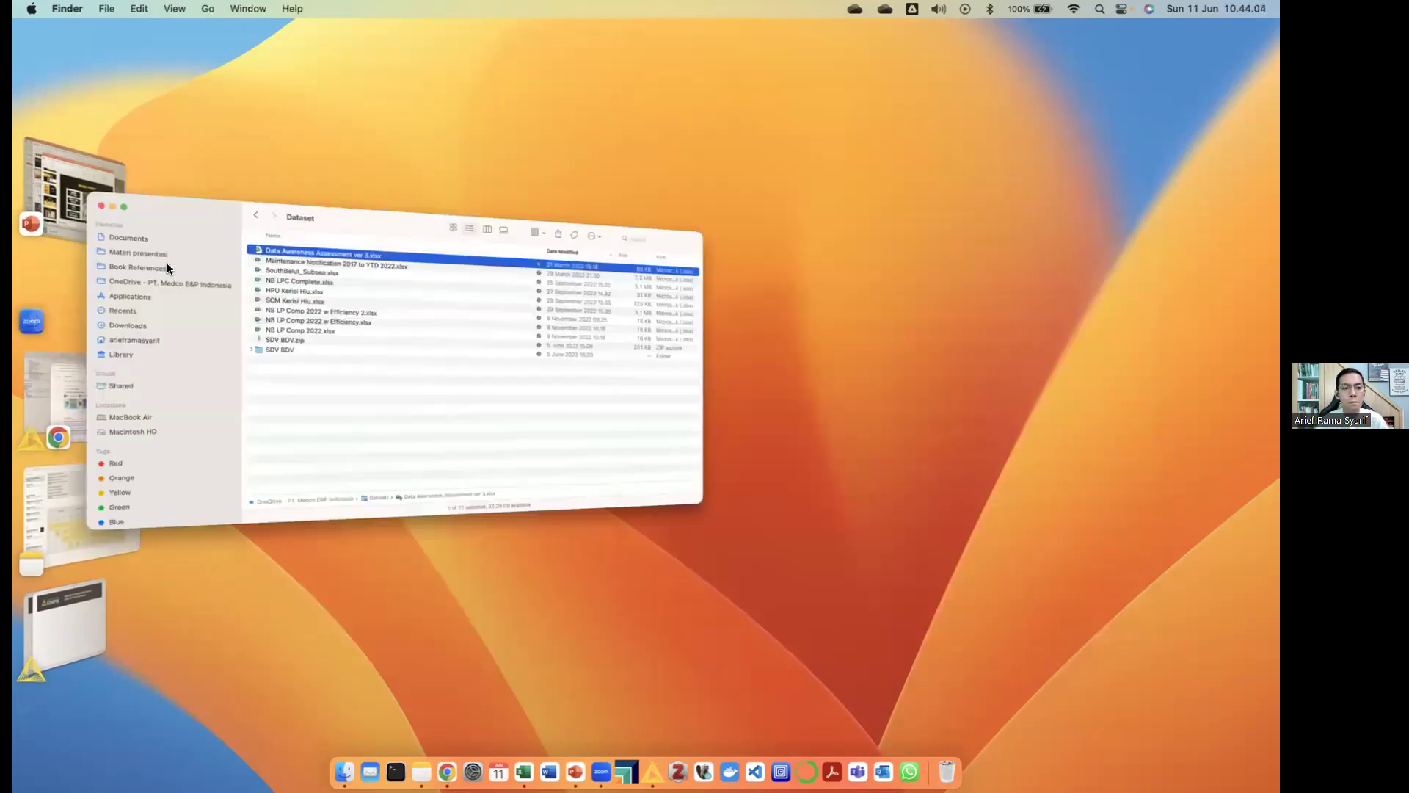
{"action": "double_click", "coordinate": [449, 227]}
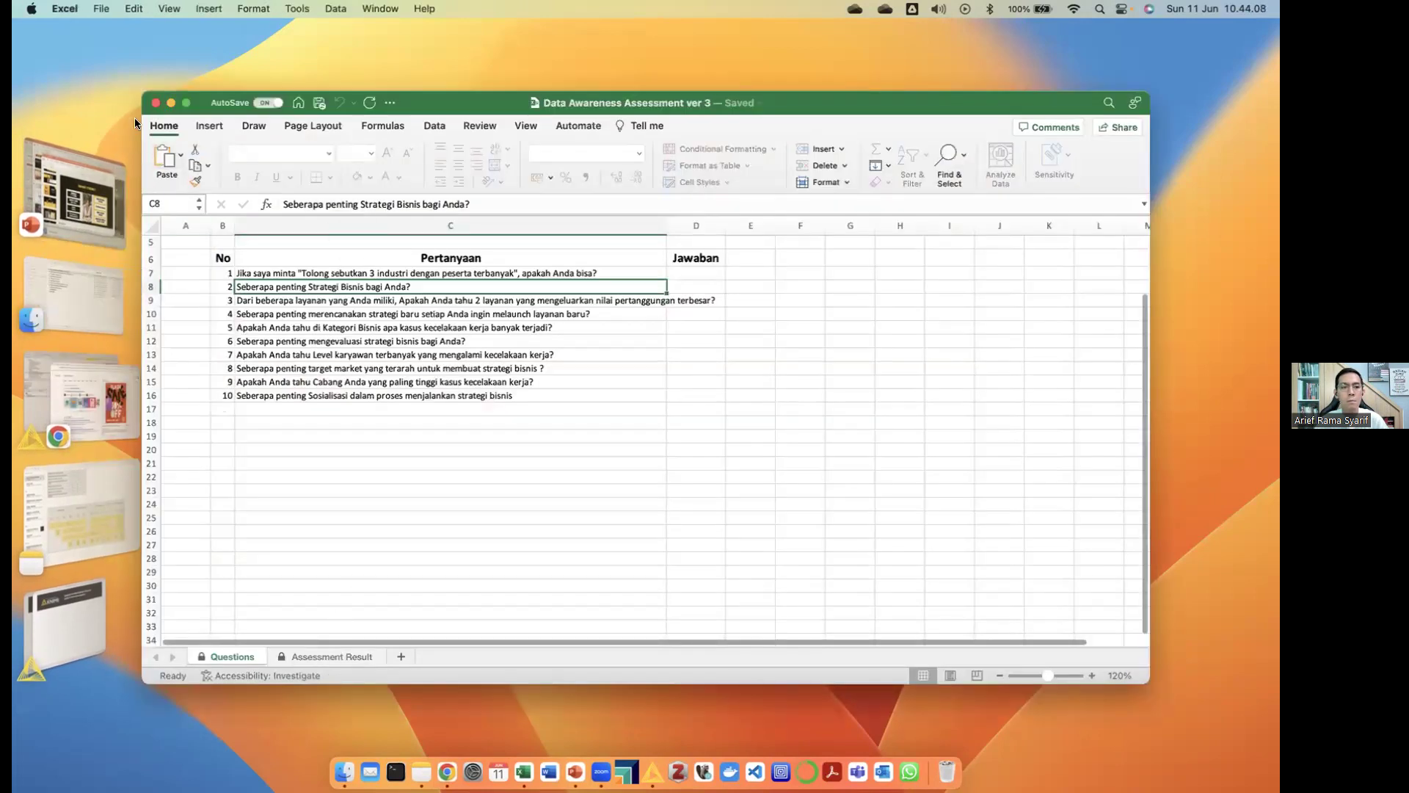
{"action": "left_click", "coordinate": [155, 103]}
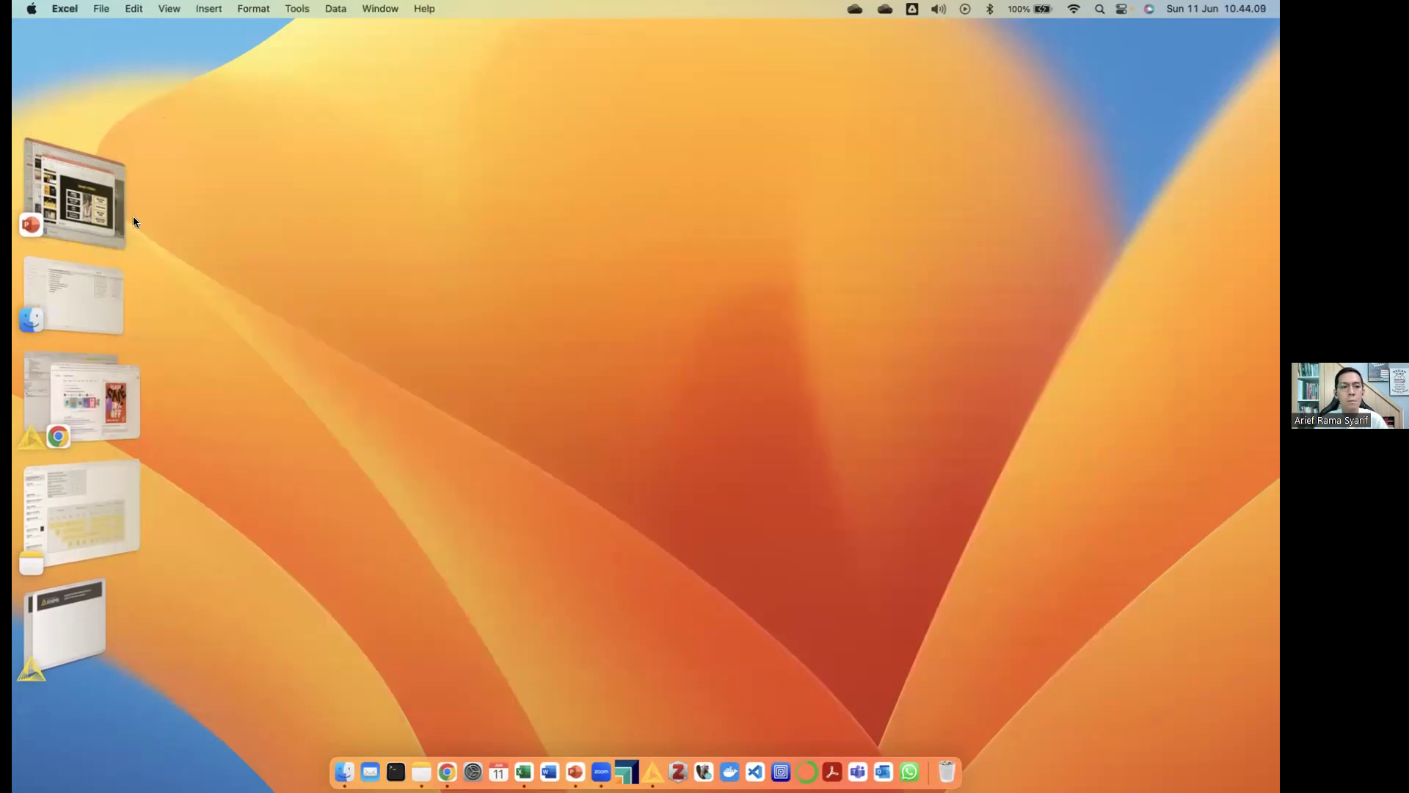
In Finder, sort the Dataset folder by newest modification date and open Function test SDV BDV 2017.xls from its SDV BDV folder
{"action": "left_click", "coordinate": [104, 285]}
{"action": "left_click", "coordinate": [895, 203]}
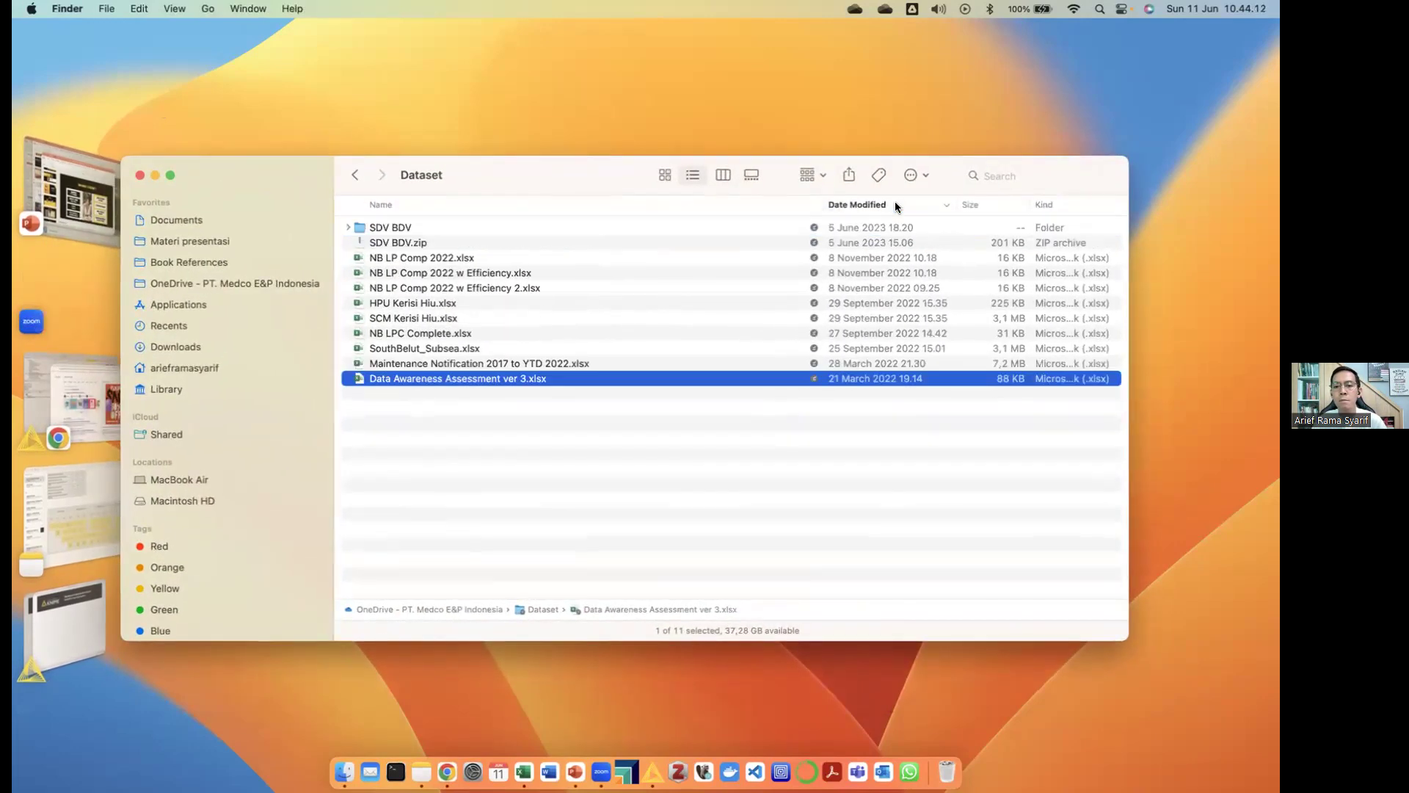
{"action": "double_click", "coordinate": [426, 228]}
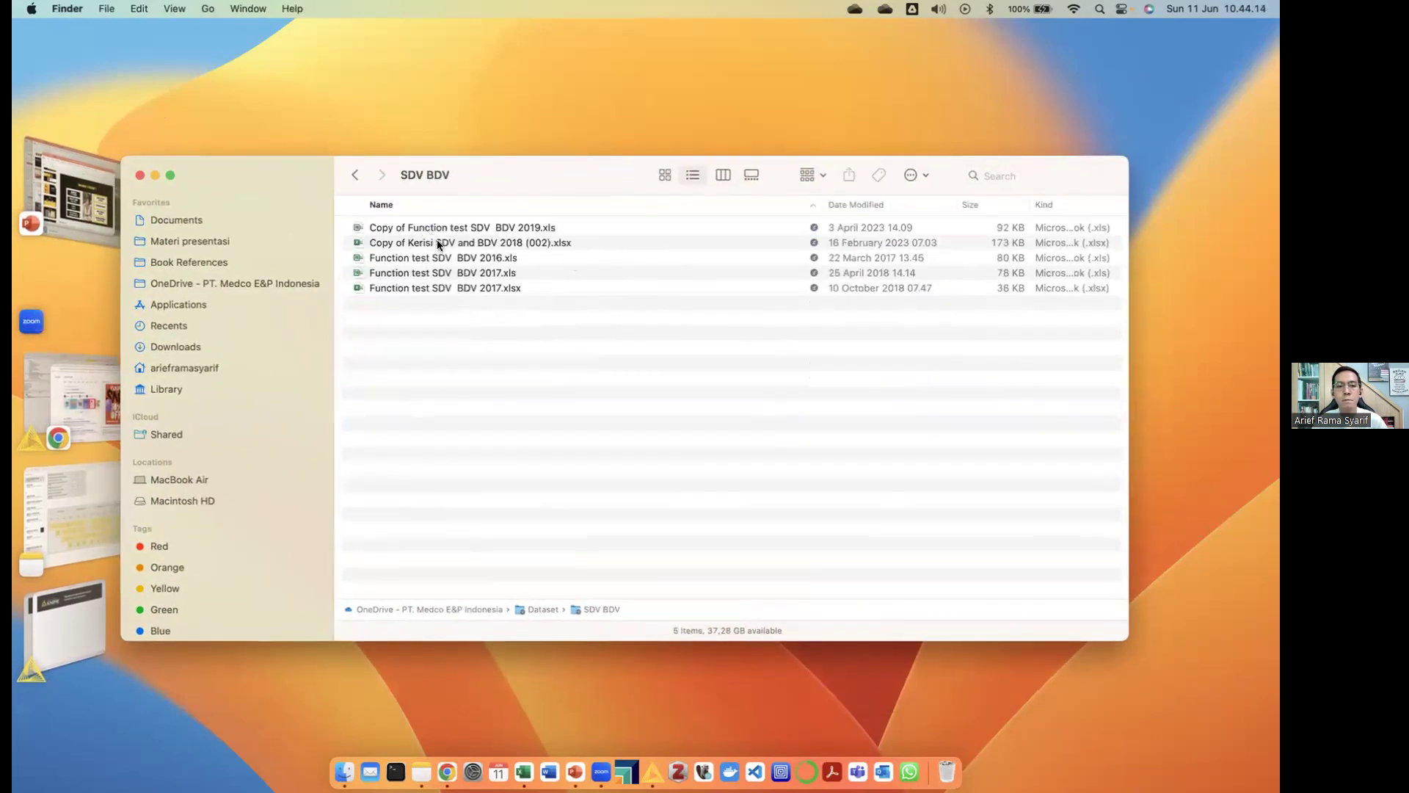
{"action": "double_click", "coordinate": [461, 271]}
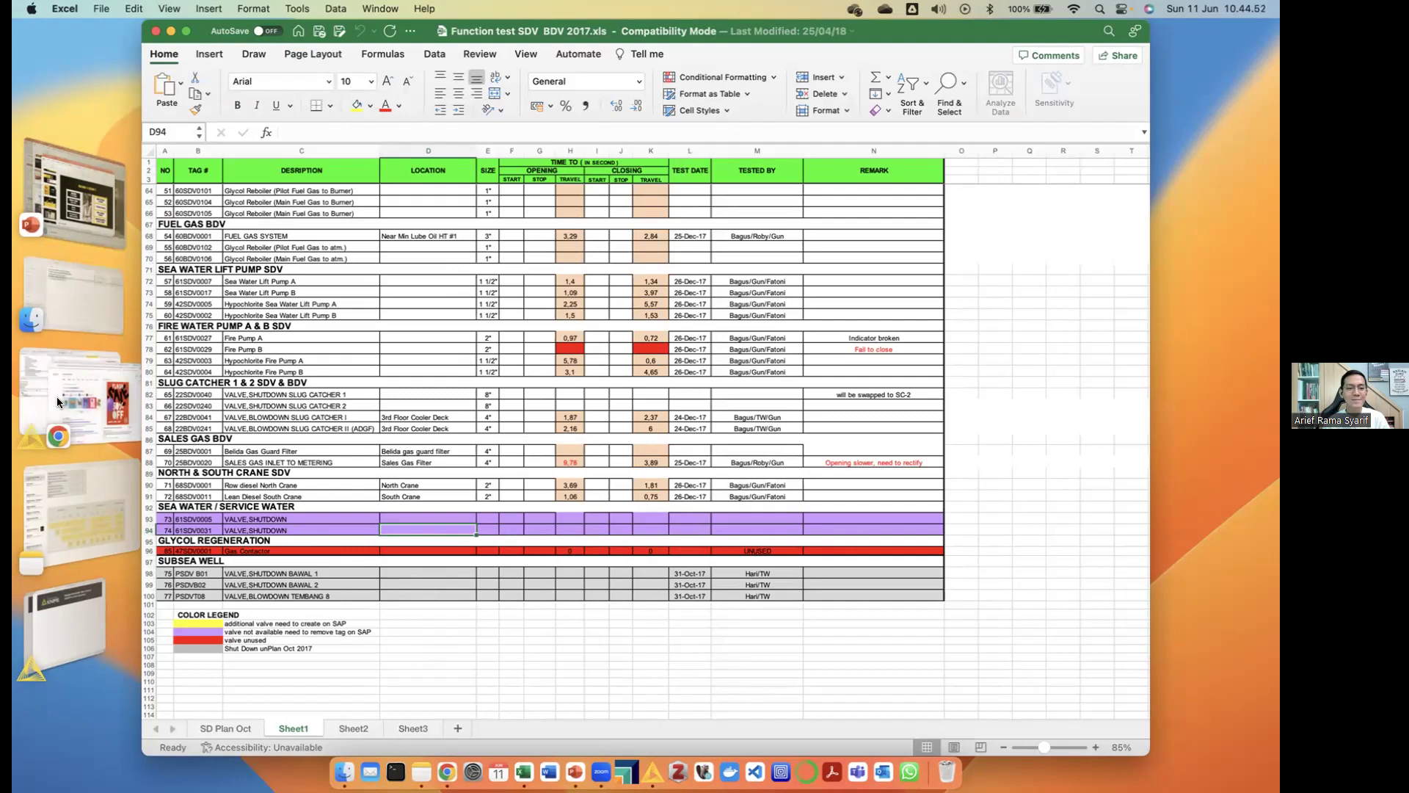
Return to Finder, go to the Dataset folder inside OneDrive's 38565 folder and open 38565-Jan2011-Mar2014-DA.xlsx
{"action": "left_click", "coordinate": [81, 317]}
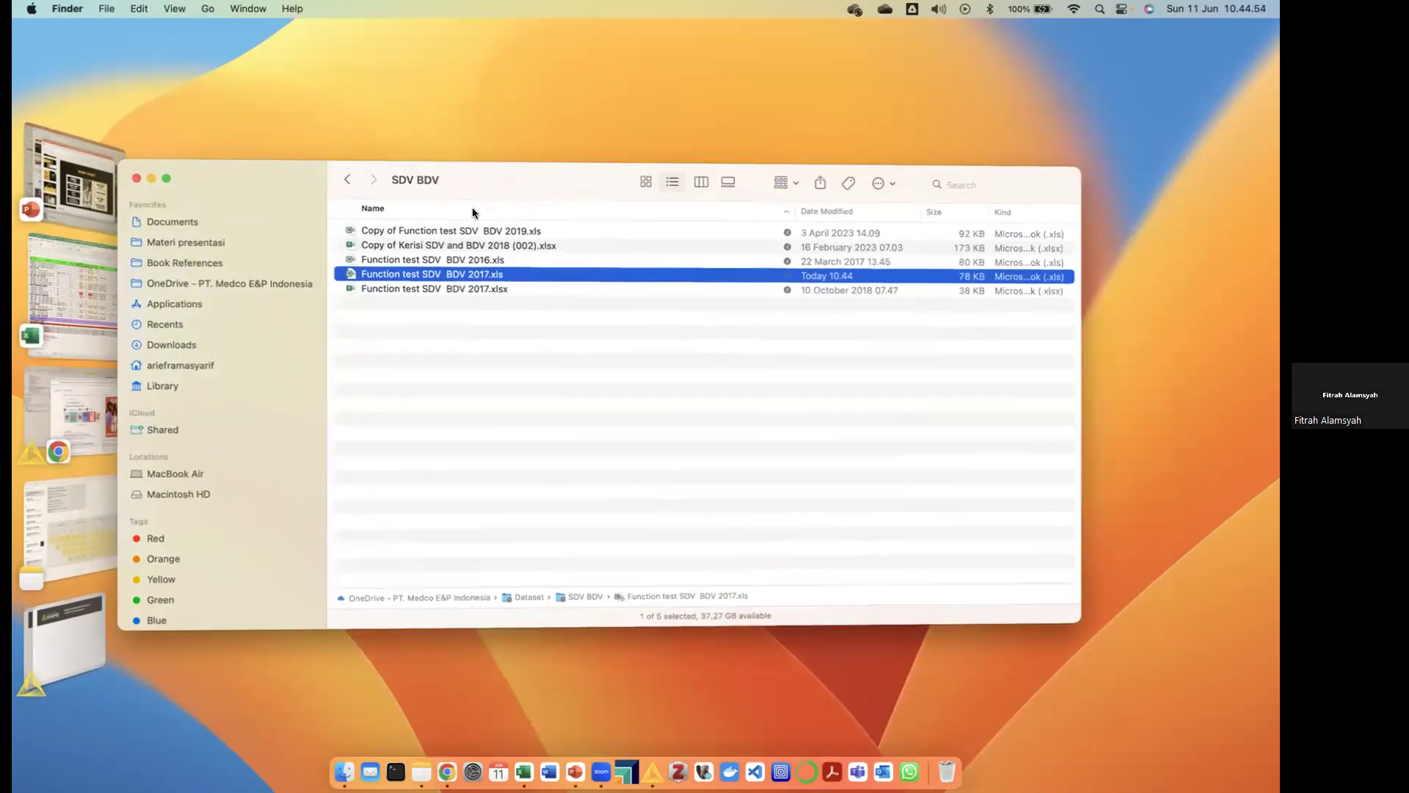
{"action": "left_click", "coordinate": [356, 176]}
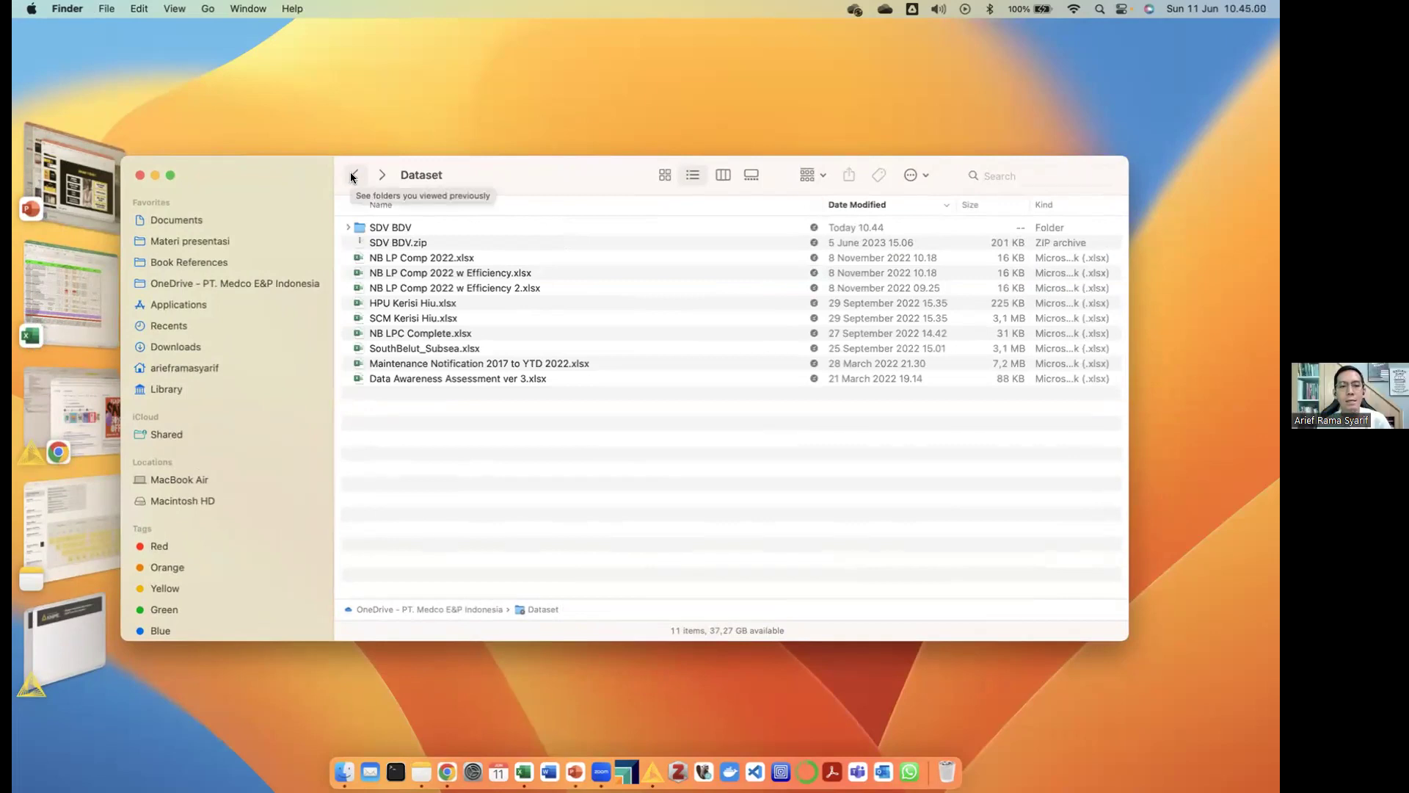
{"action": "left_click", "coordinate": [354, 176]}
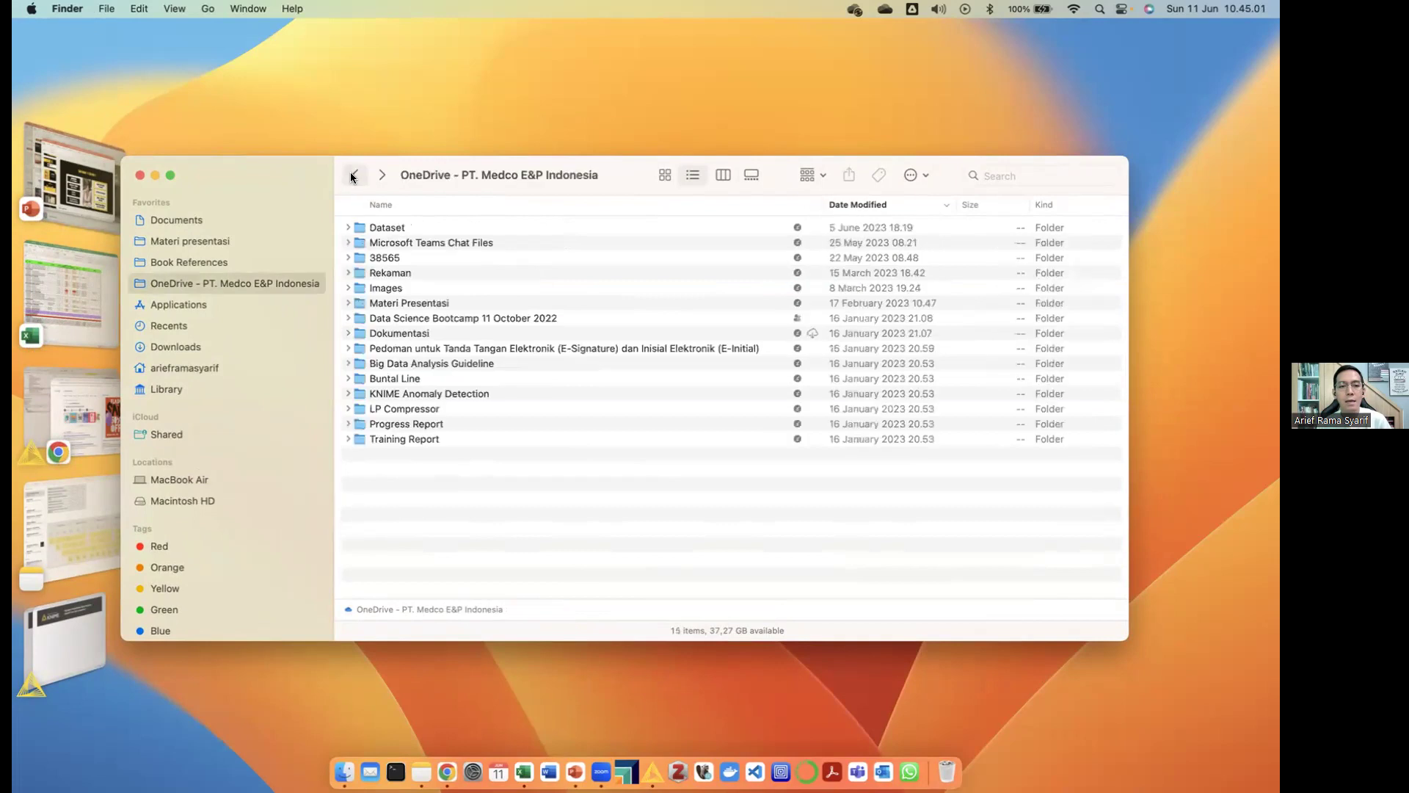
{"action": "left_click", "coordinate": [402, 256]}
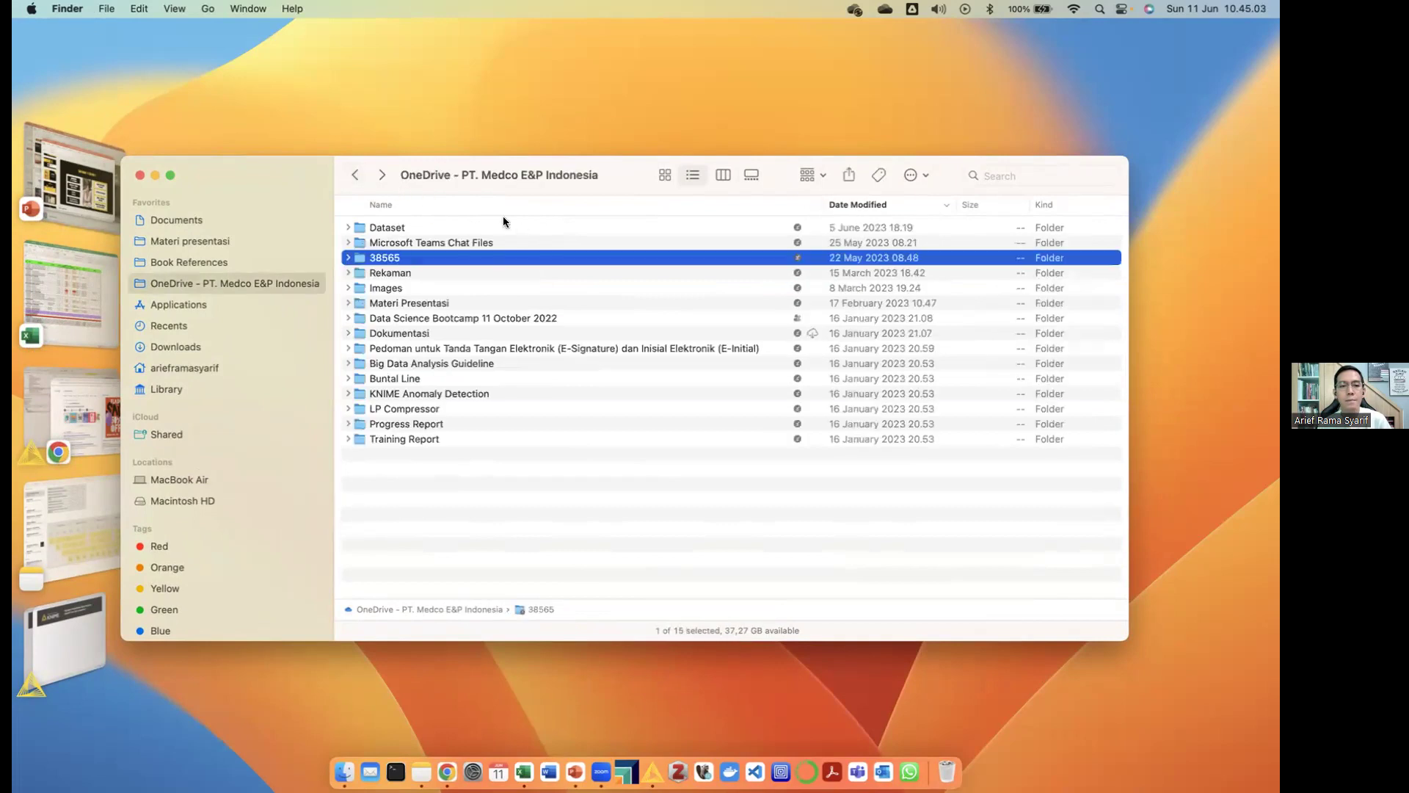
{"action": "double_click", "coordinate": [403, 258]}
{"action": "double_click", "coordinate": [400, 227]}
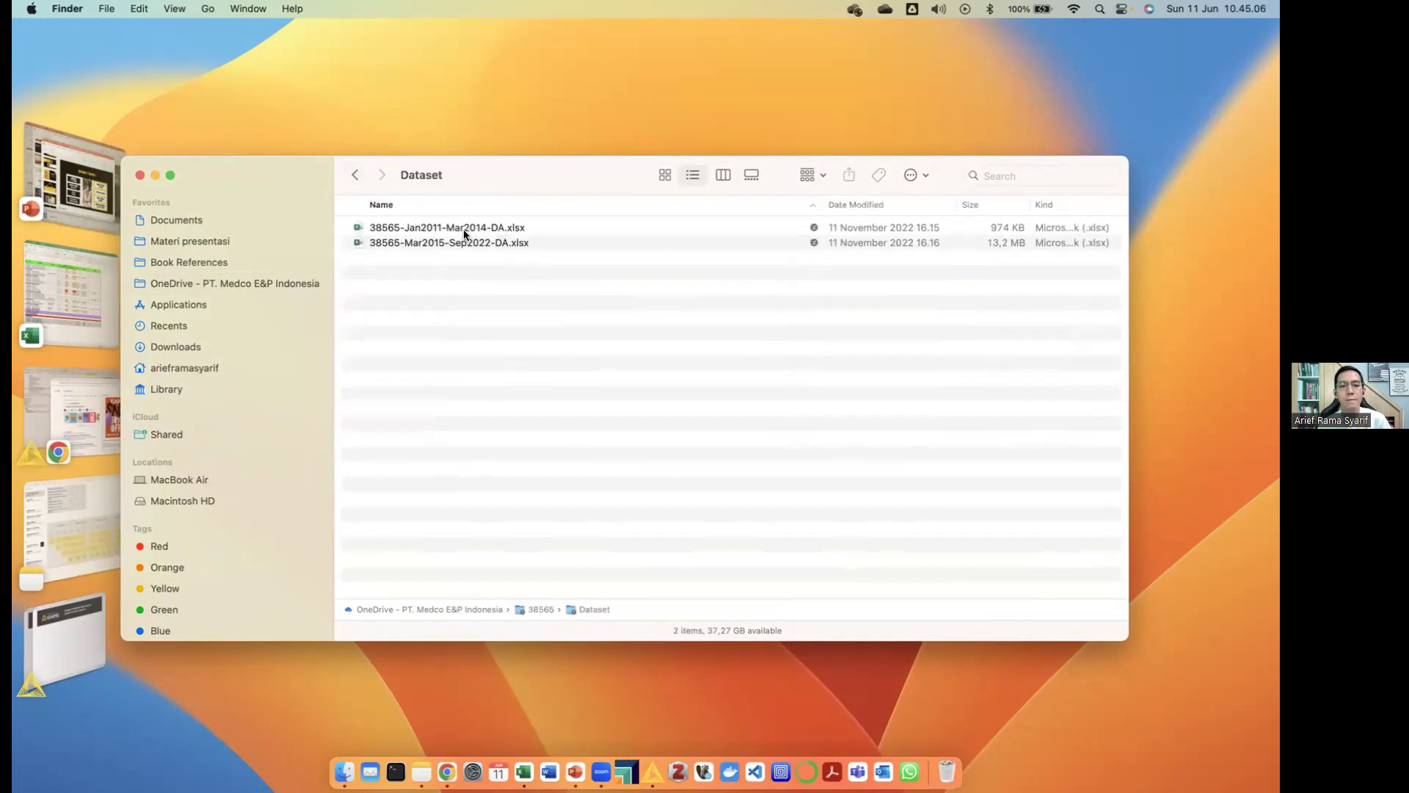
{"action": "double_click", "coordinate": [451, 229]}
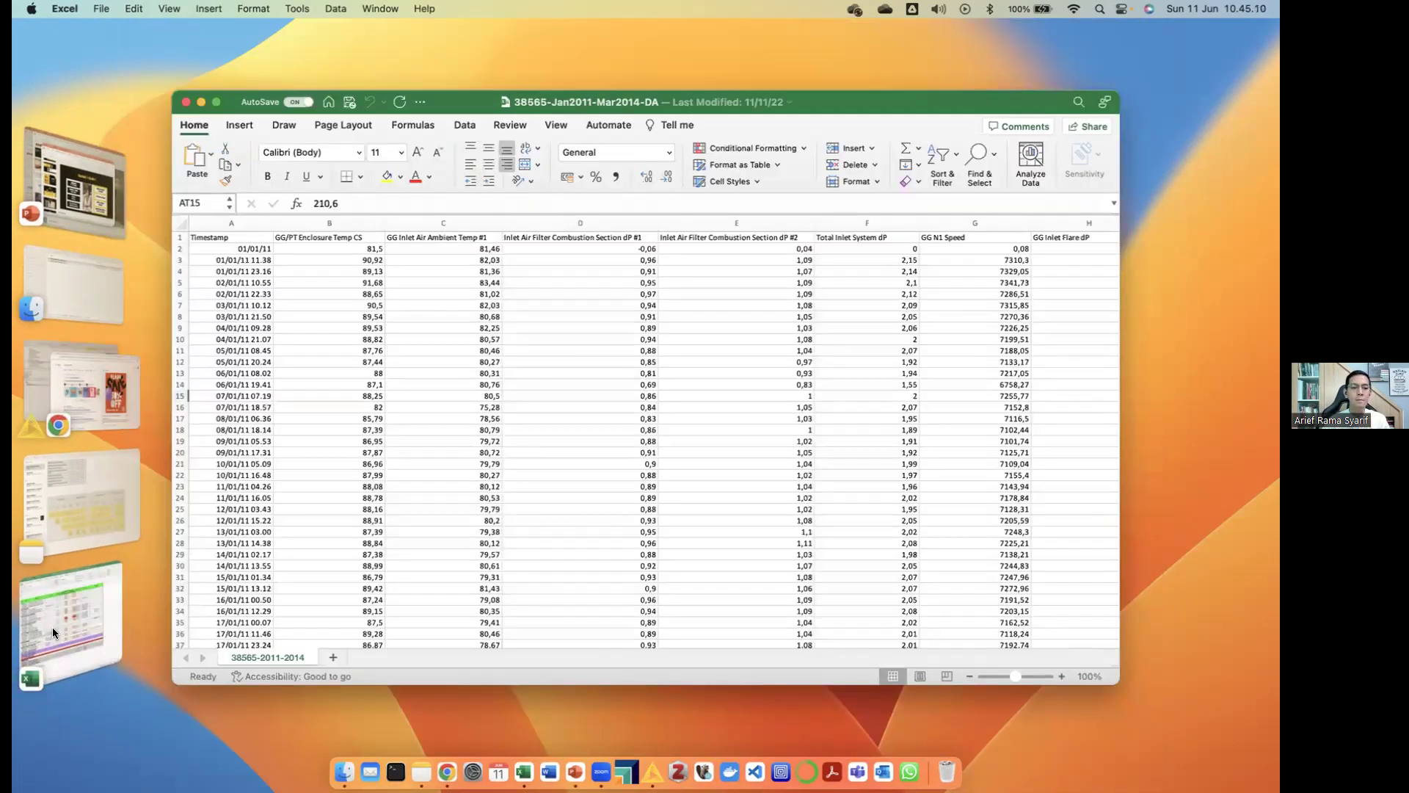
Arrange the Function test SDV BDV 2017 and 38565-Jan2011-Mar2014-DA workbooks in overlapping windows, with the 38565 workbook in front
{"action": "left_click", "coordinate": [51, 627]}
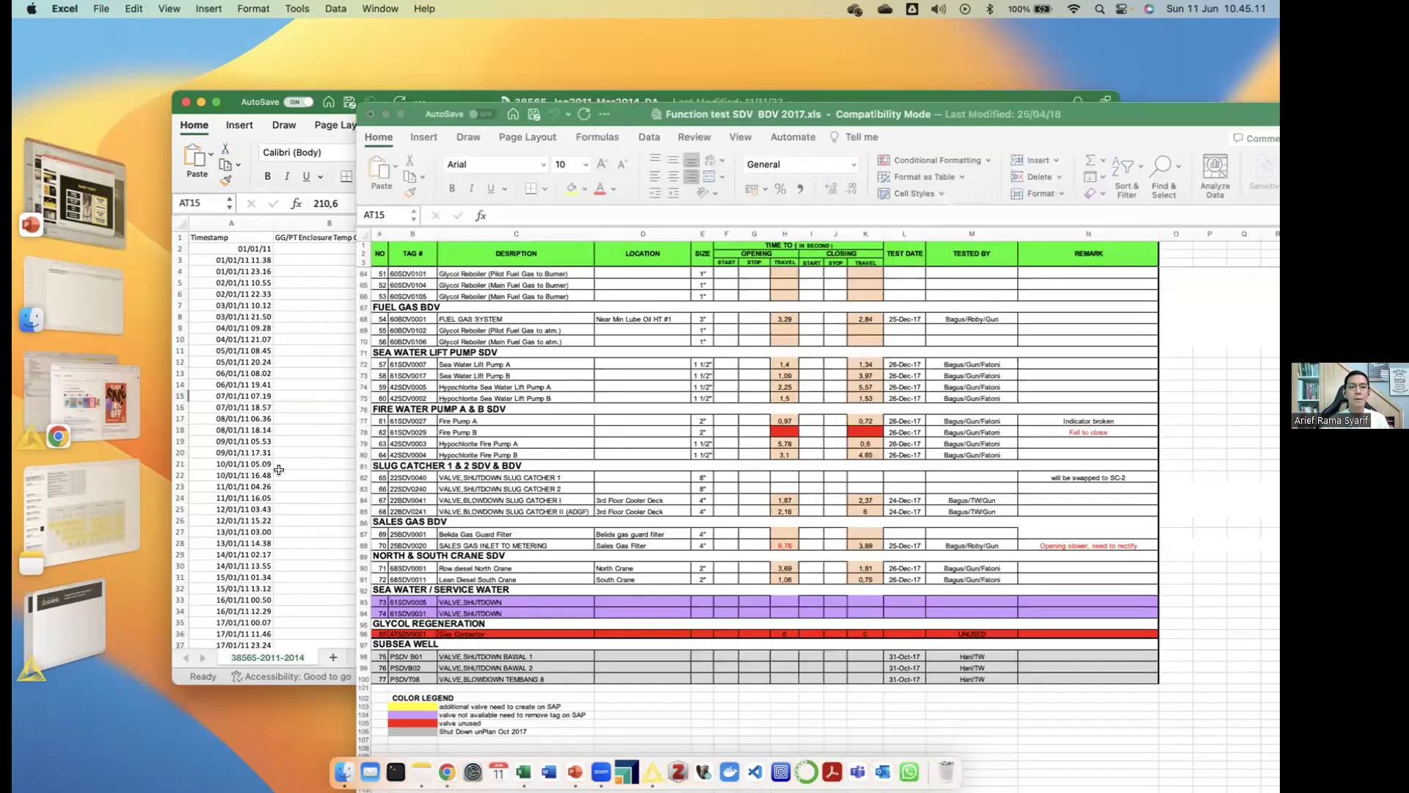
{"action": "left_click", "coordinate": [280, 469]}
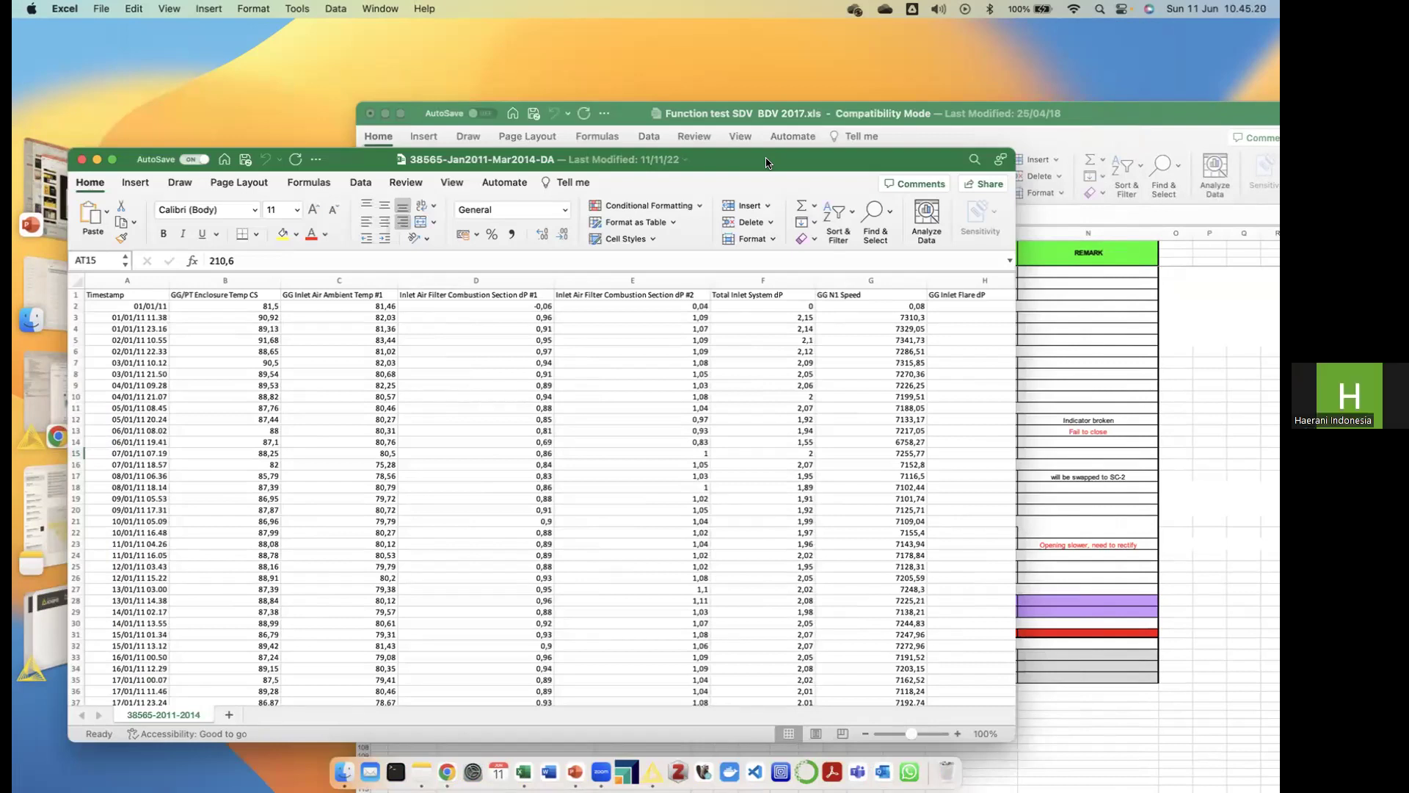
{"action": "left_click", "coordinate": [884, 120]}
{"action": "left_click", "coordinate": [332, 176]}
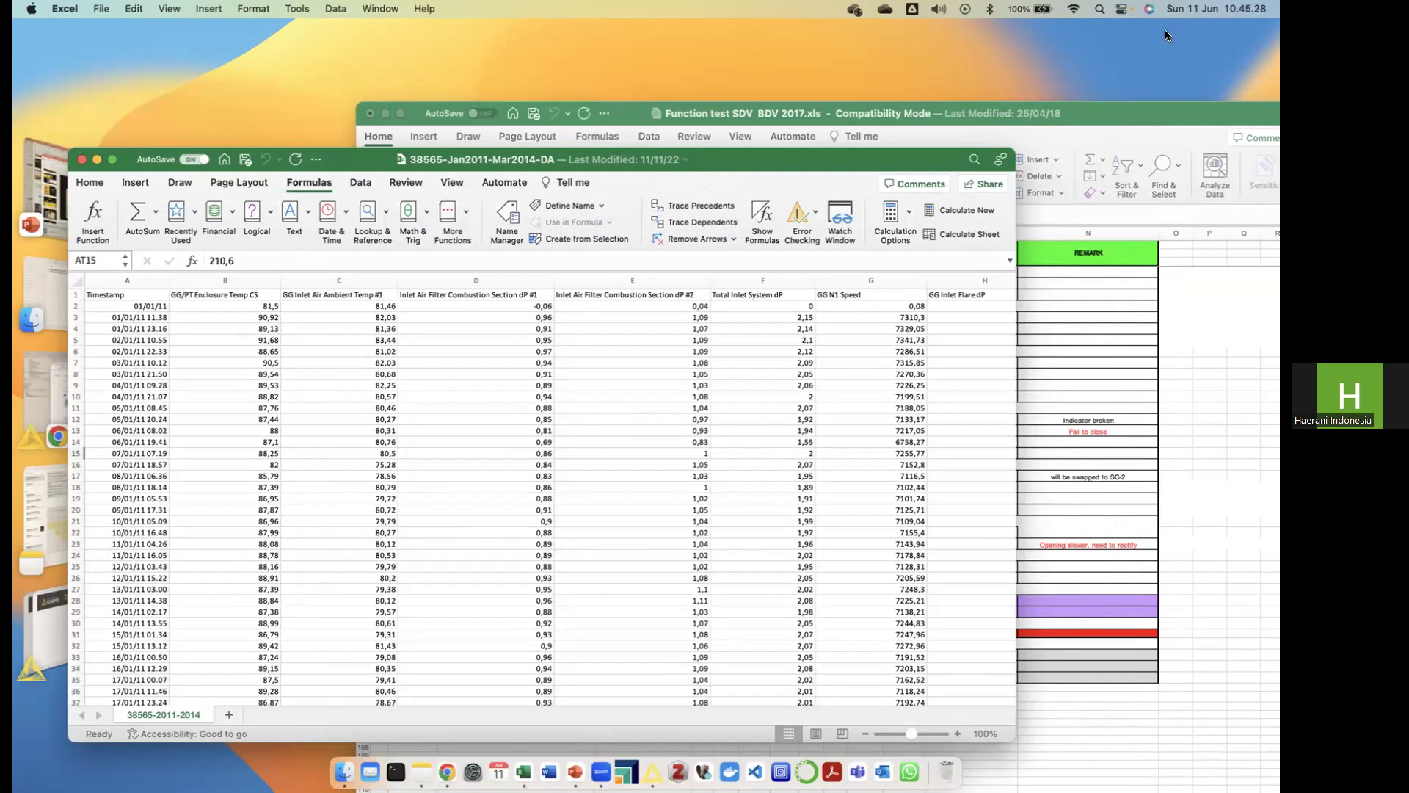
Compare the formatted valve test sheet in Function test SDV BDV 2017 with the plain timestamped table in 38565-Jan2011-Mar2014-DA
{"action": "left_click", "coordinate": [1070, 117]}
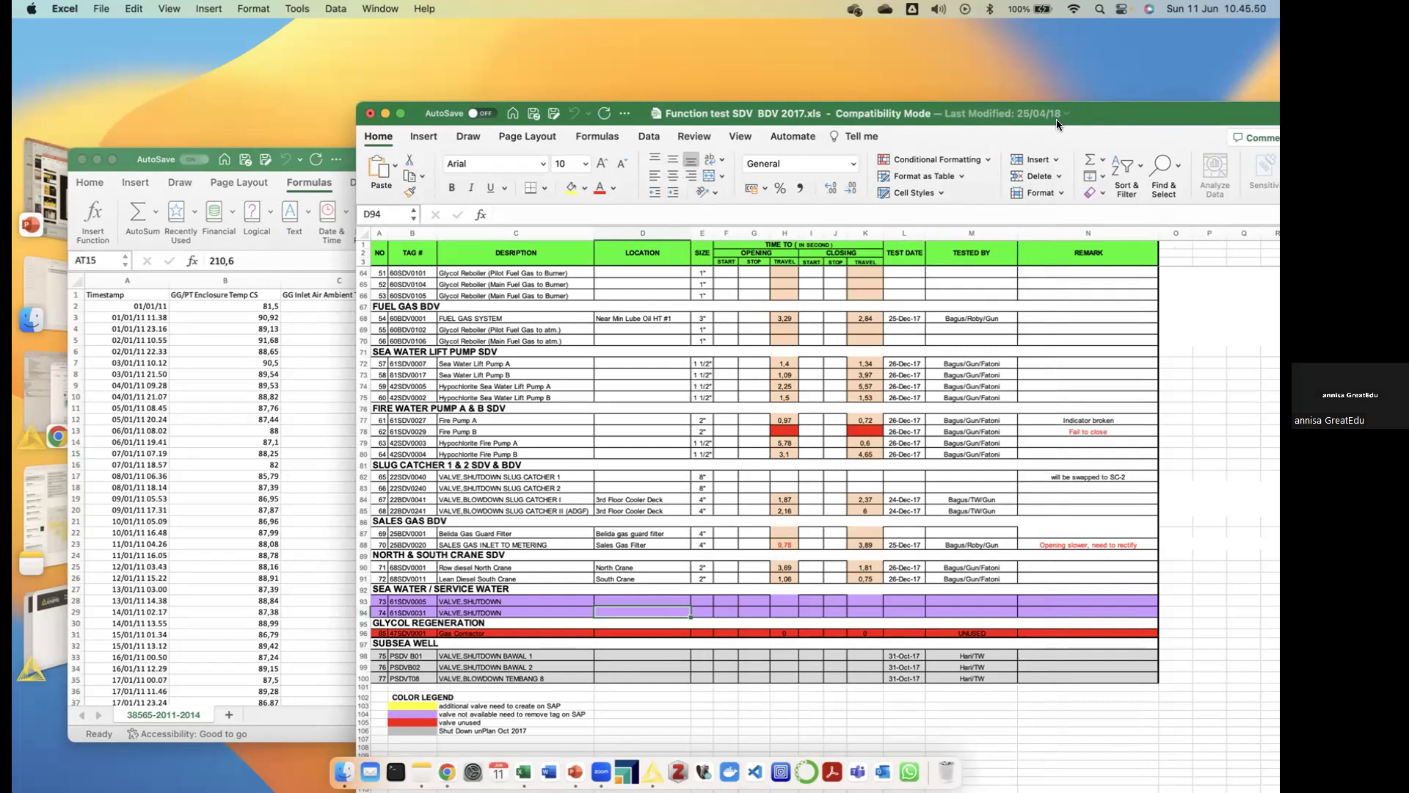
{"action": "left_click", "coordinate": [276, 378]}
{"action": "left_click", "coordinate": [1006, 116]}
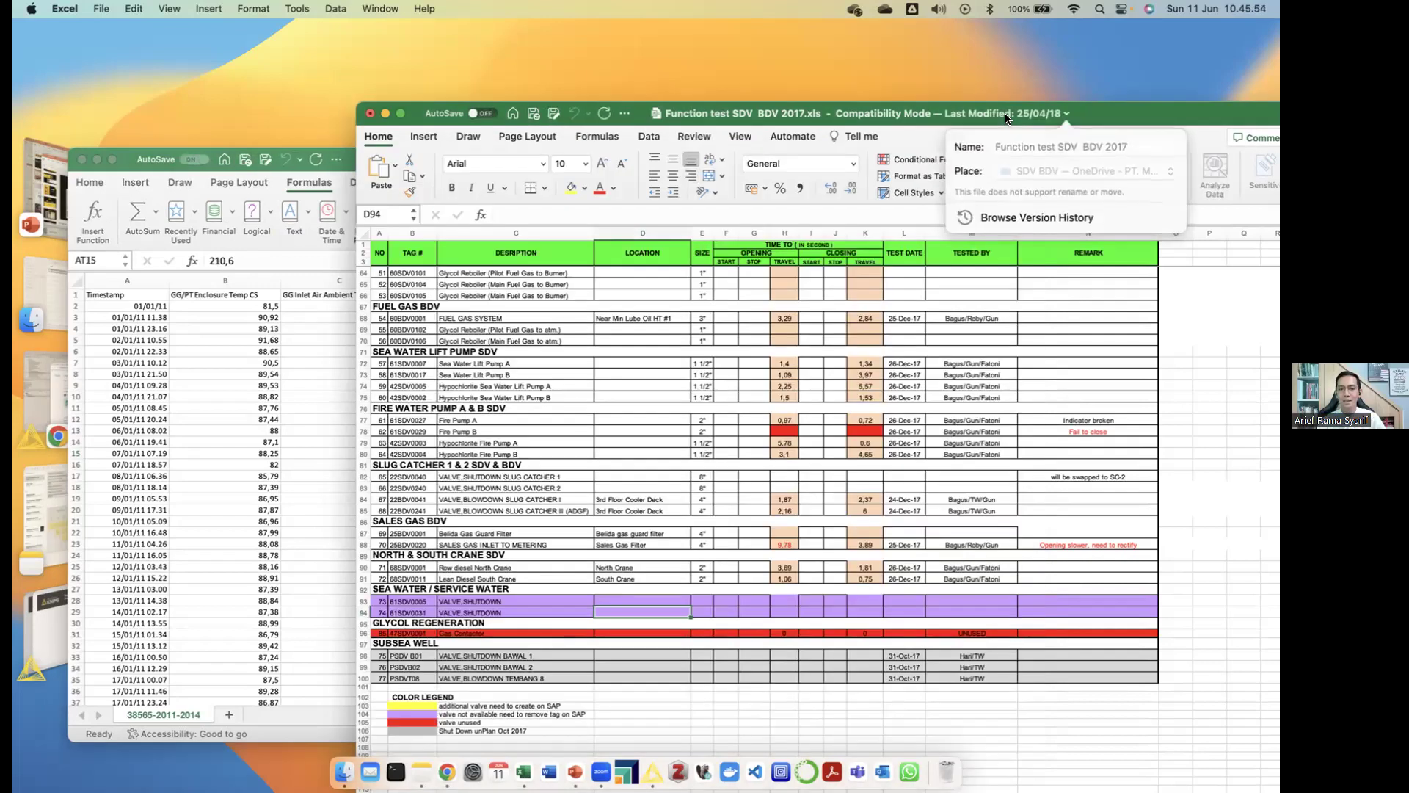
{"action": "left_click", "coordinate": [606, 305]}
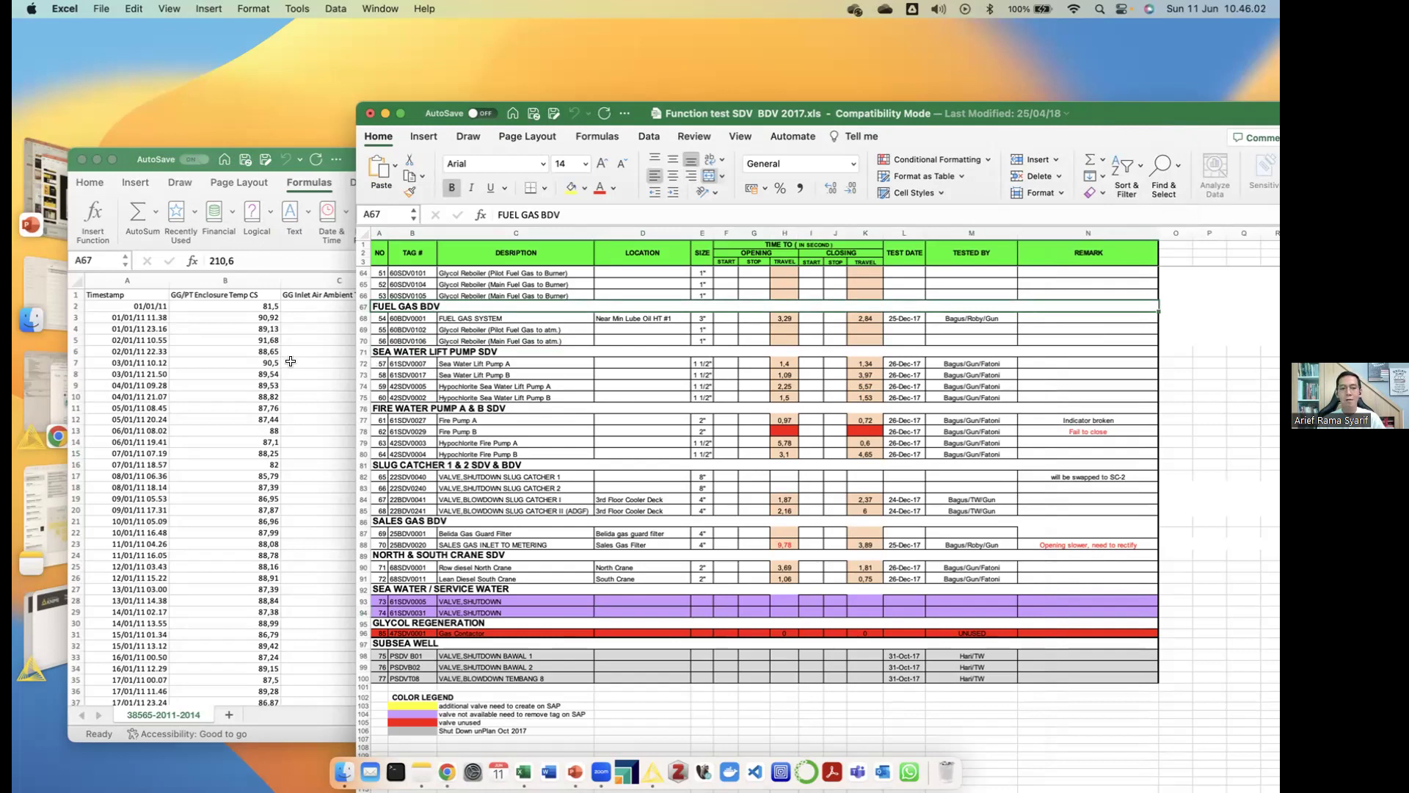
{"action": "left_click", "coordinate": [260, 364]}
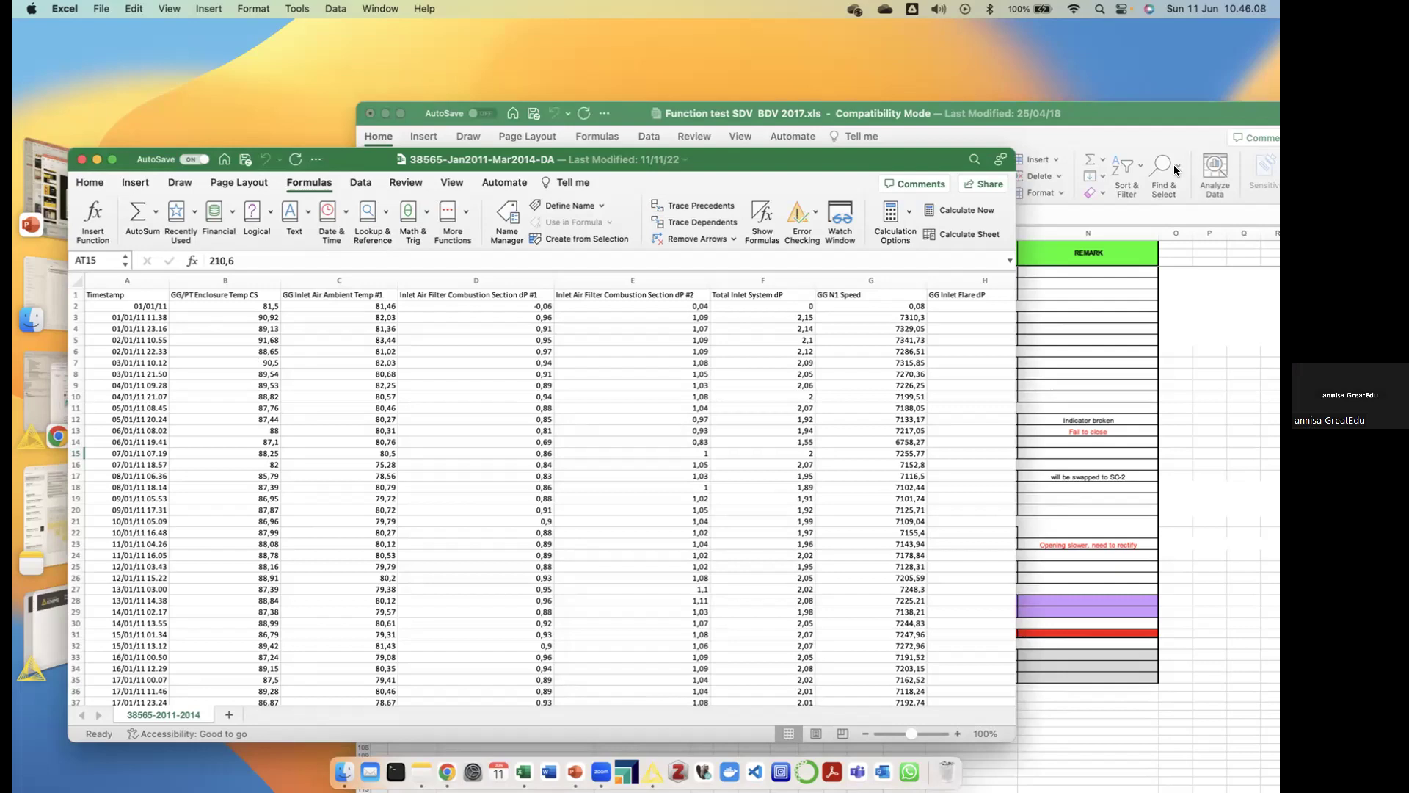
{"action": "left_click", "coordinate": [1068, 302]}
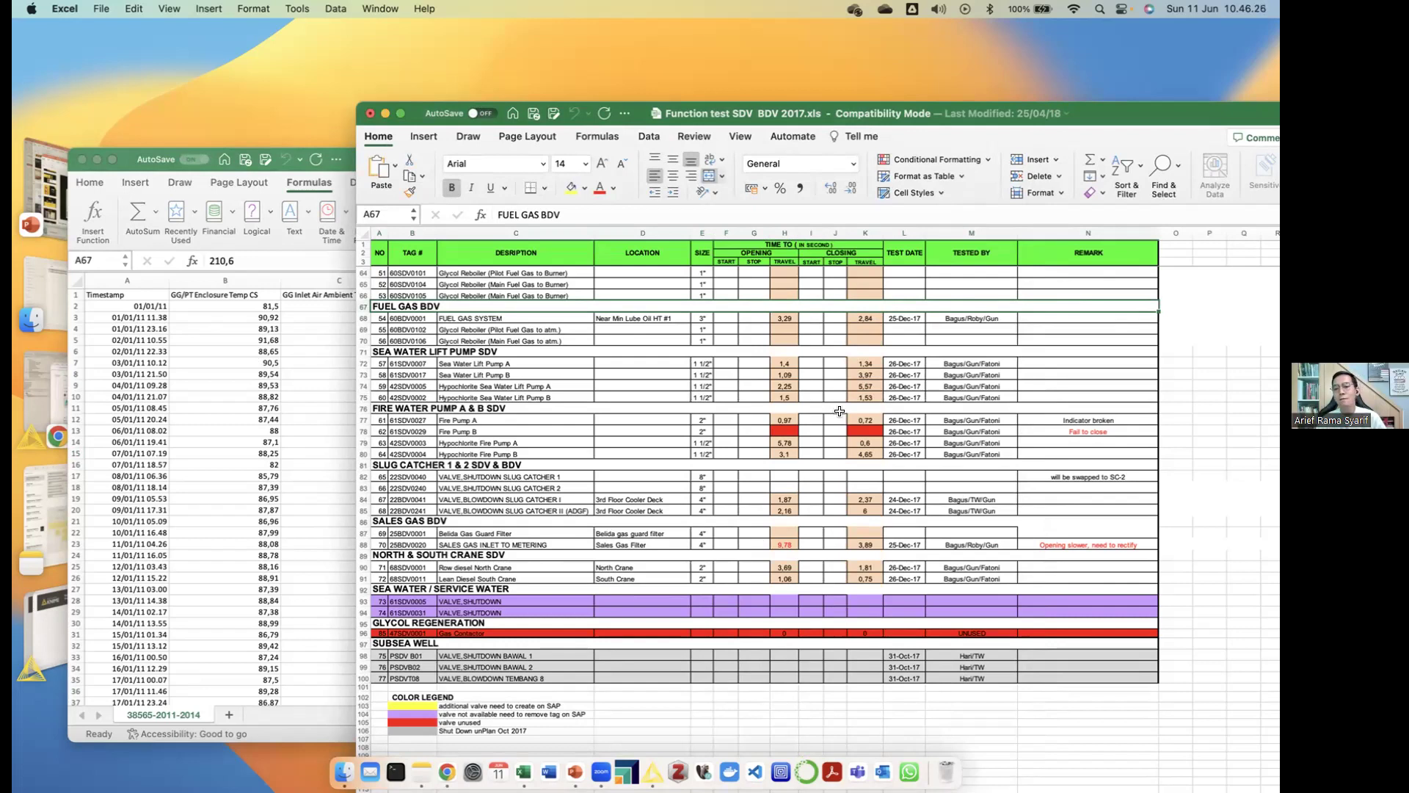
{"action": "left_click", "coordinate": [292, 398]}
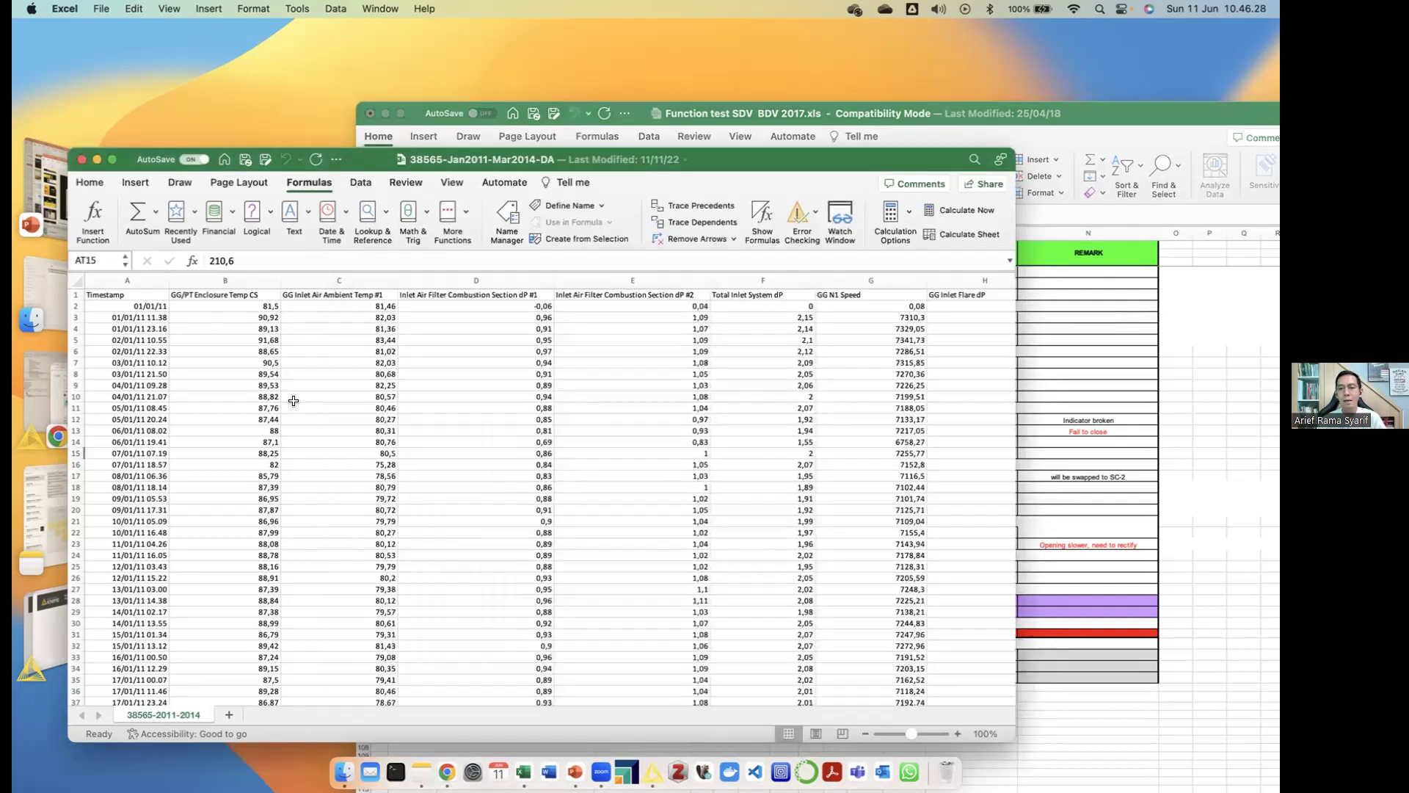
{"action": "left_click", "coordinate": [1076, 118]}
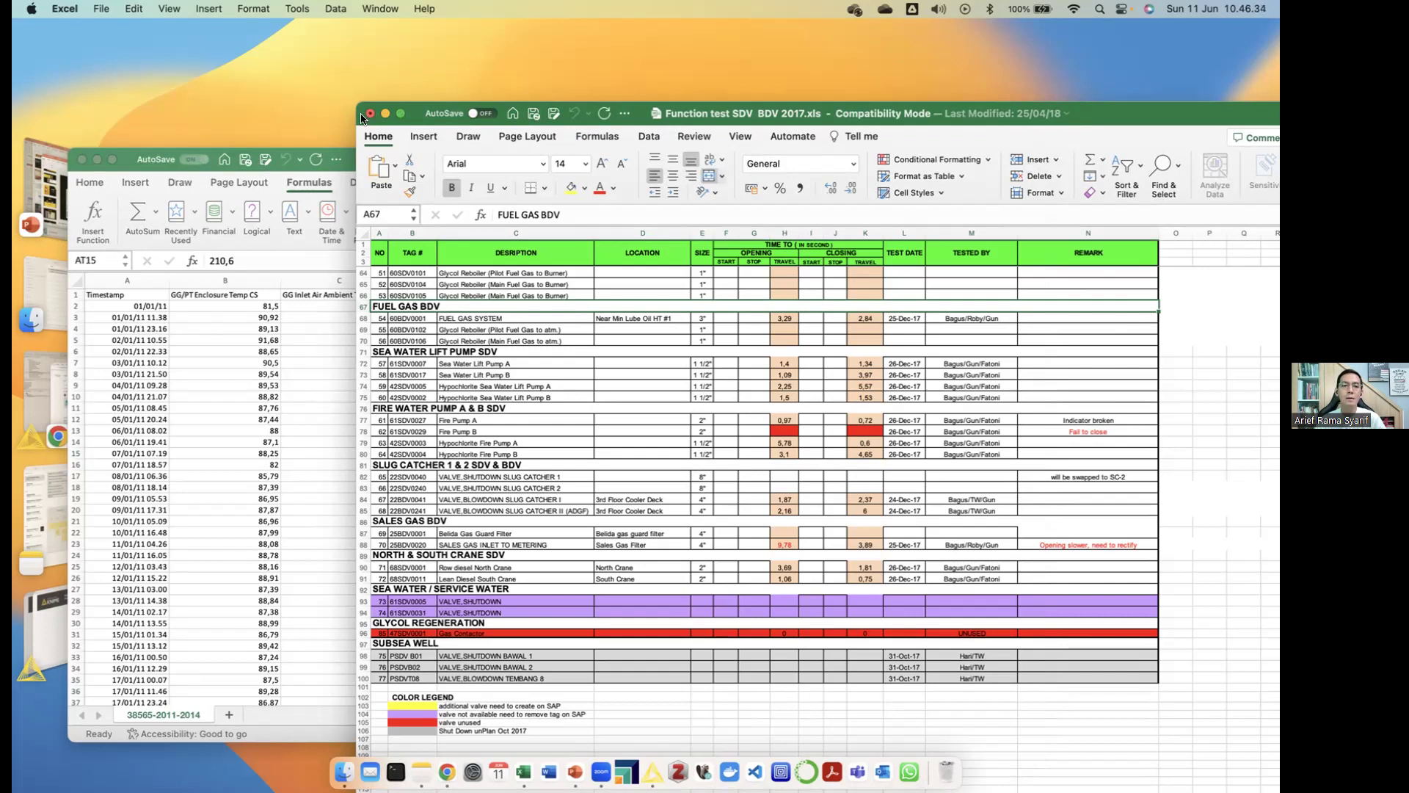
Close the Function test SDV BDV 2017 workbook without saving its changes, and close the 38565-Jan2011-Mar2014-DA workbook
{"action": "left_click", "coordinate": [369, 115]}
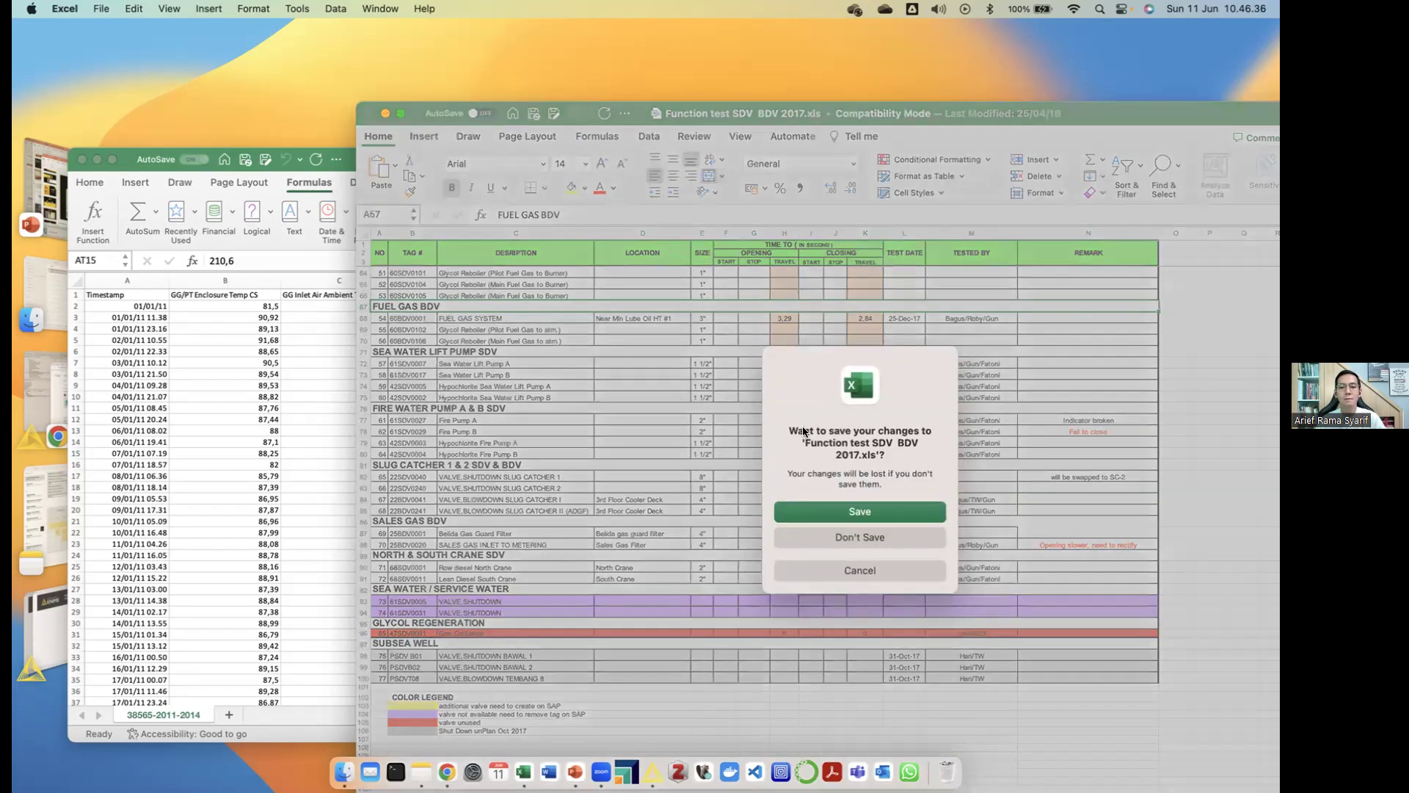
{"action": "left_click", "coordinate": [878, 533]}
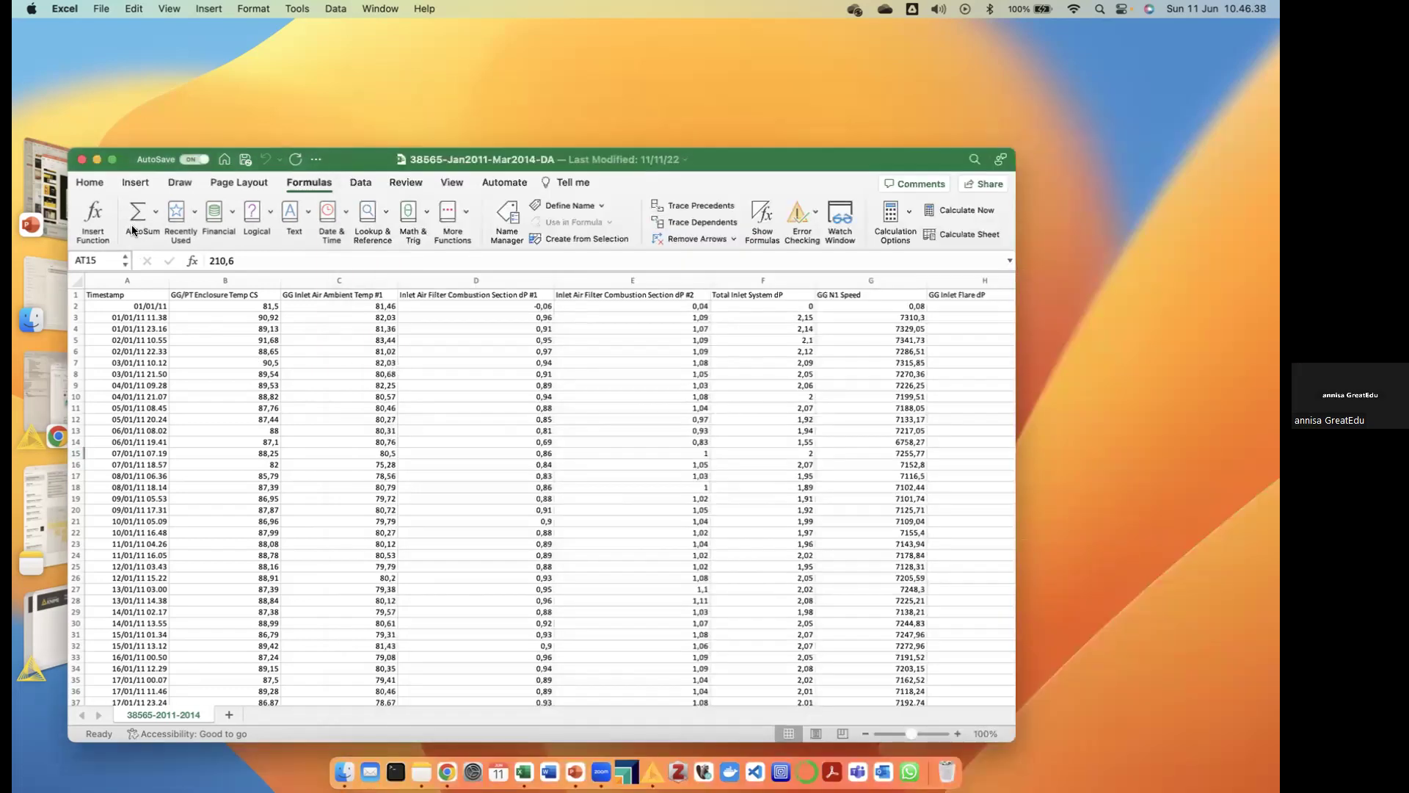
{"action": "left_click", "coordinate": [79, 160]}
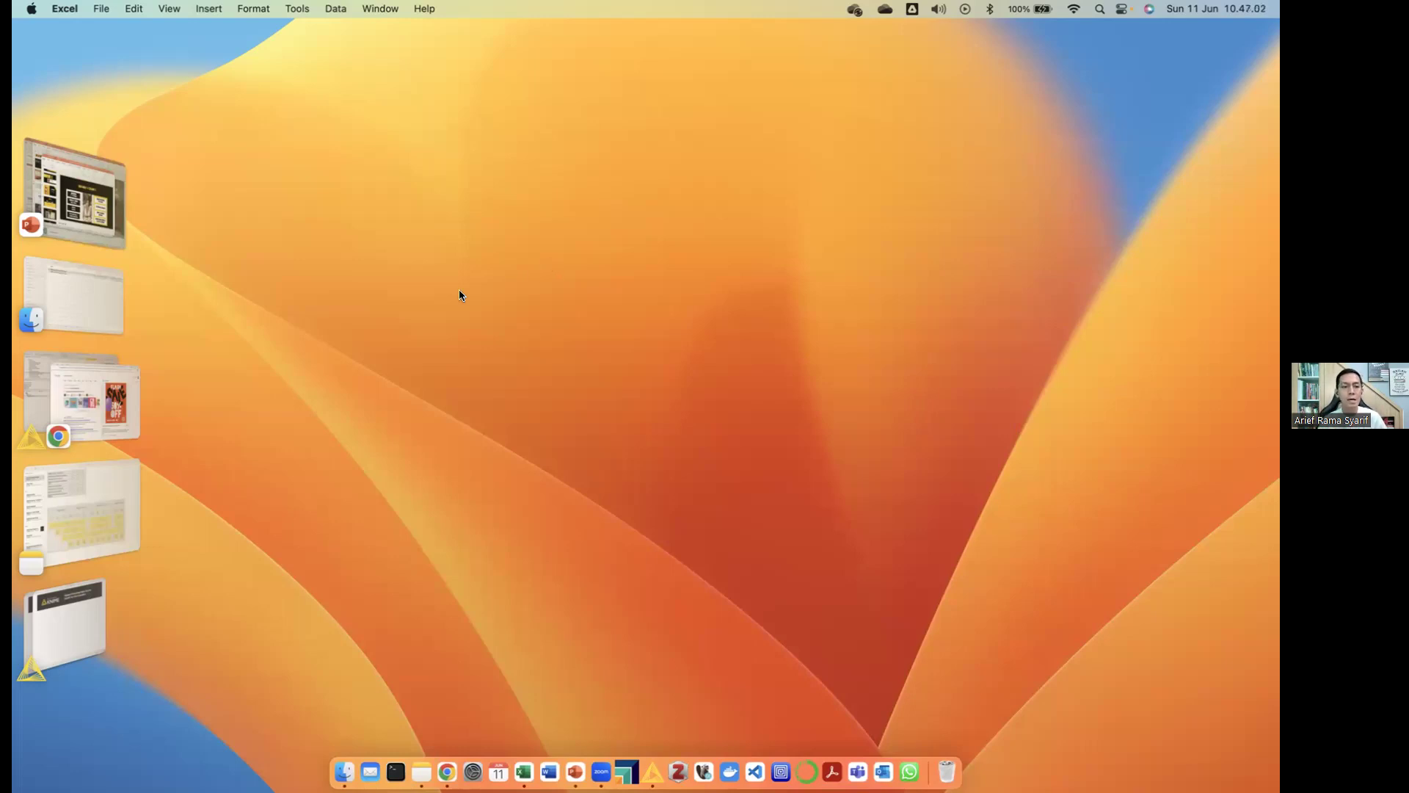
Switch to PowerPoint and present slide 7, Data, Informasi, Pengetahuan, of Bring Data Science & Business Together with Low Code as a slide show
{"action": "left_click", "coordinate": [121, 220]}
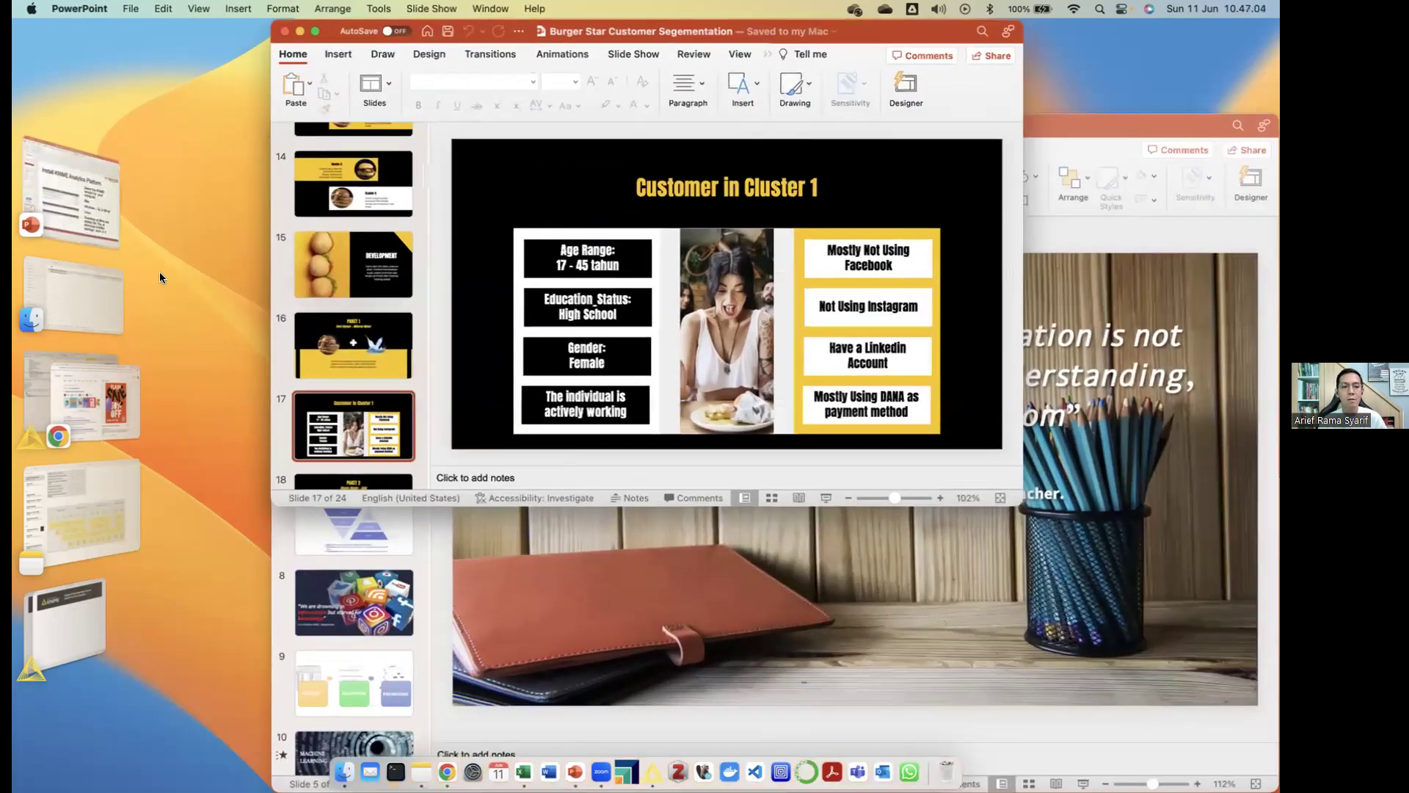
{"action": "left_click", "coordinate": [362, 537]}
{"action": "left_click", "coordinate": [360, 531]}
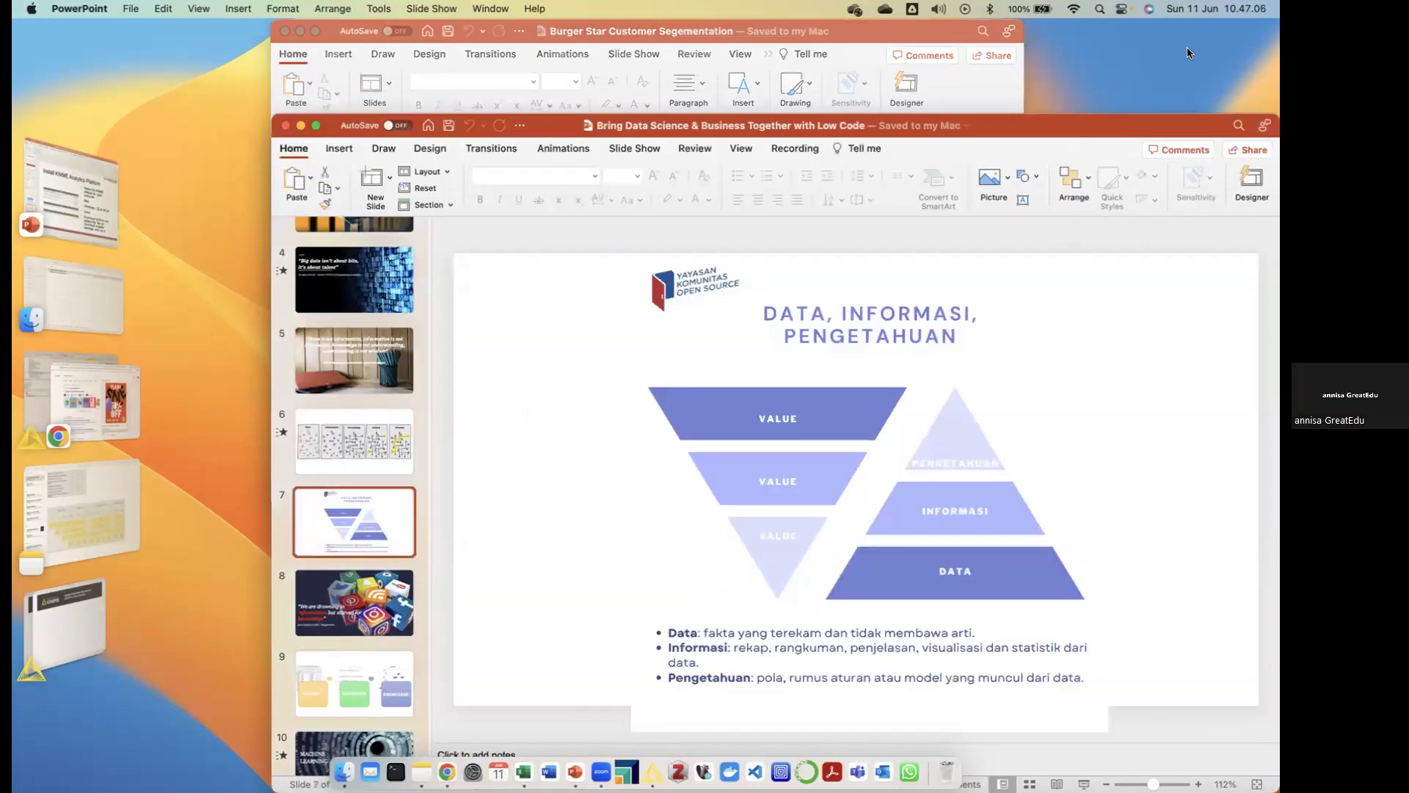
{"action": "double_click", "coordinate": [1037, 134]}
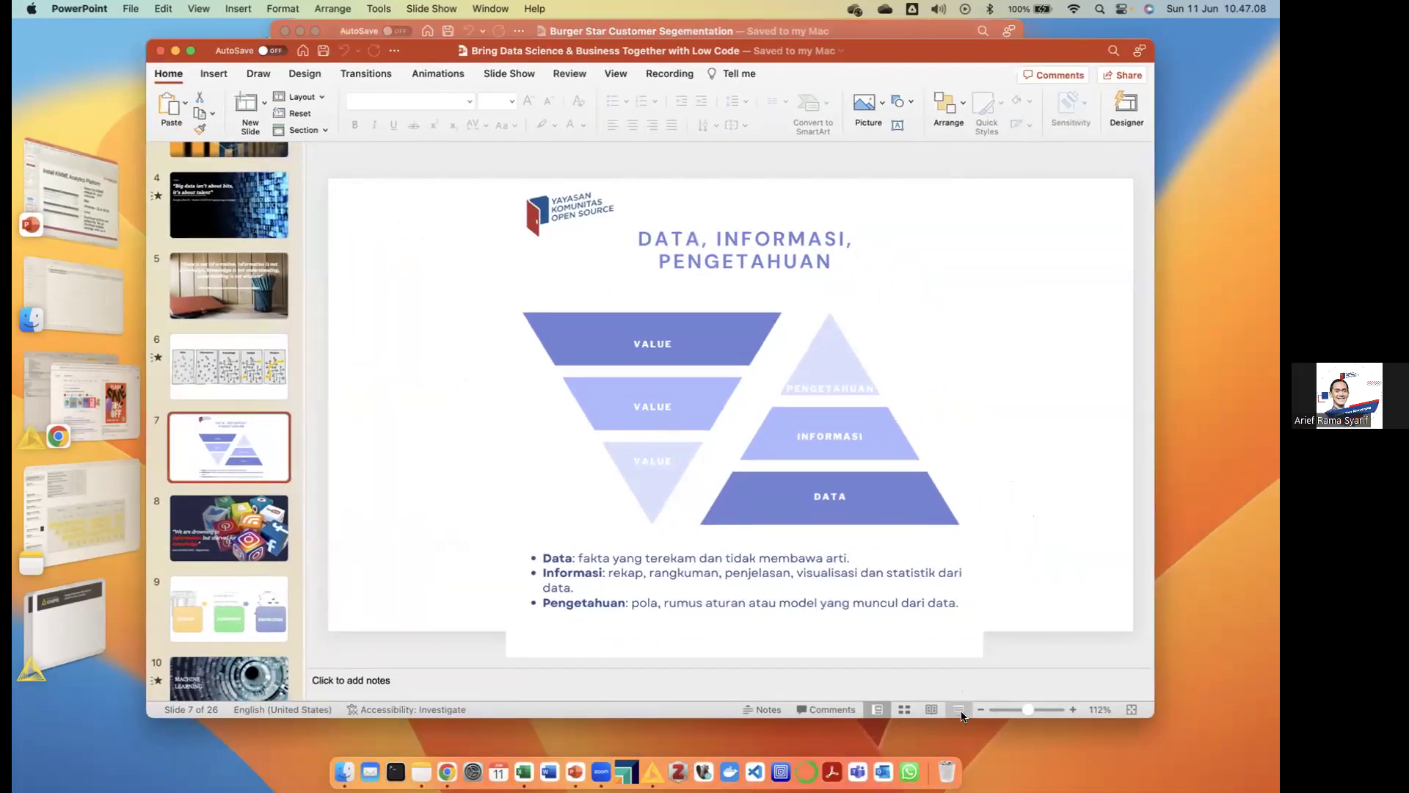
{"action": "left_click", "coordinate": [959, 710]}
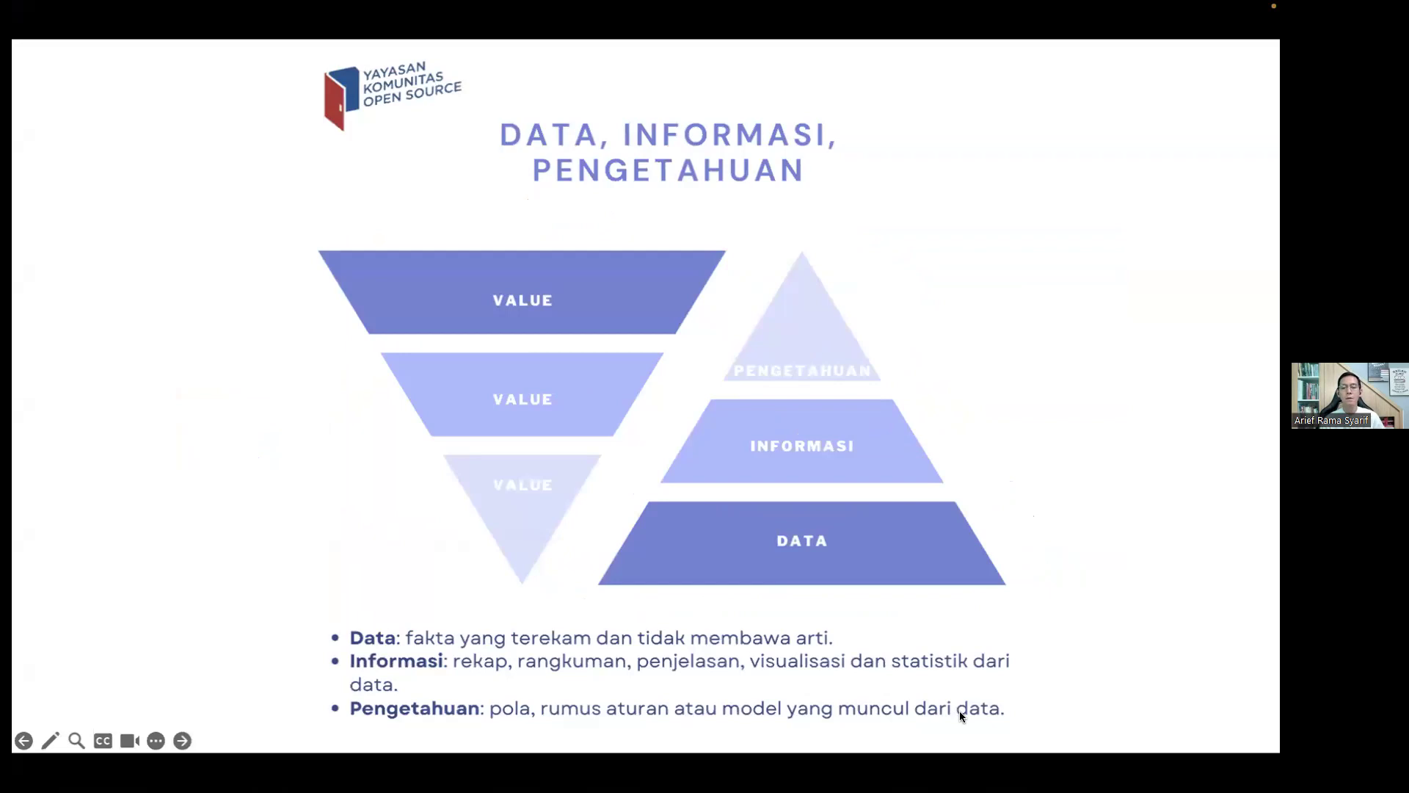
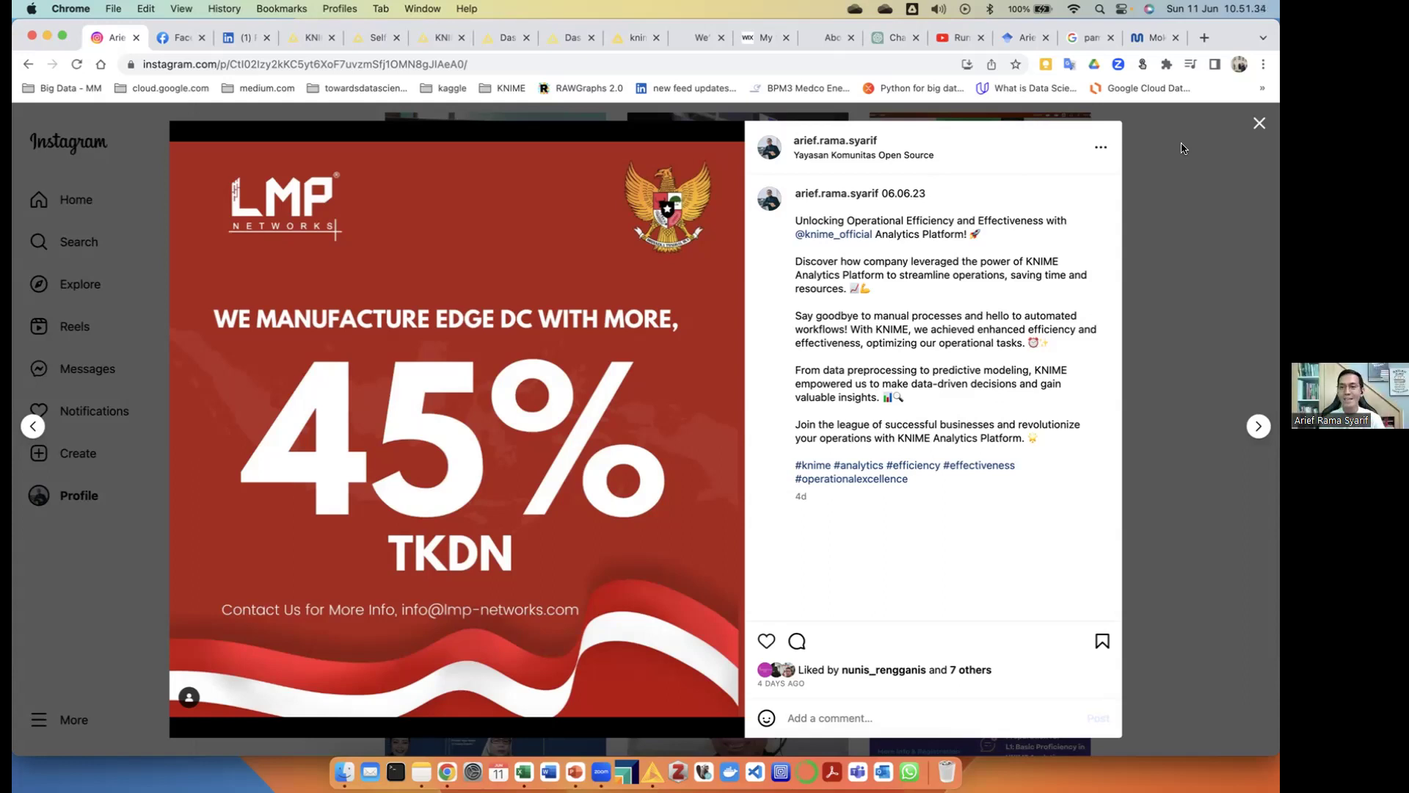
In Chrome, search Google for "pt wardah" in a new tab
{"action": "left_click", "coordinate": [1203, 38]}
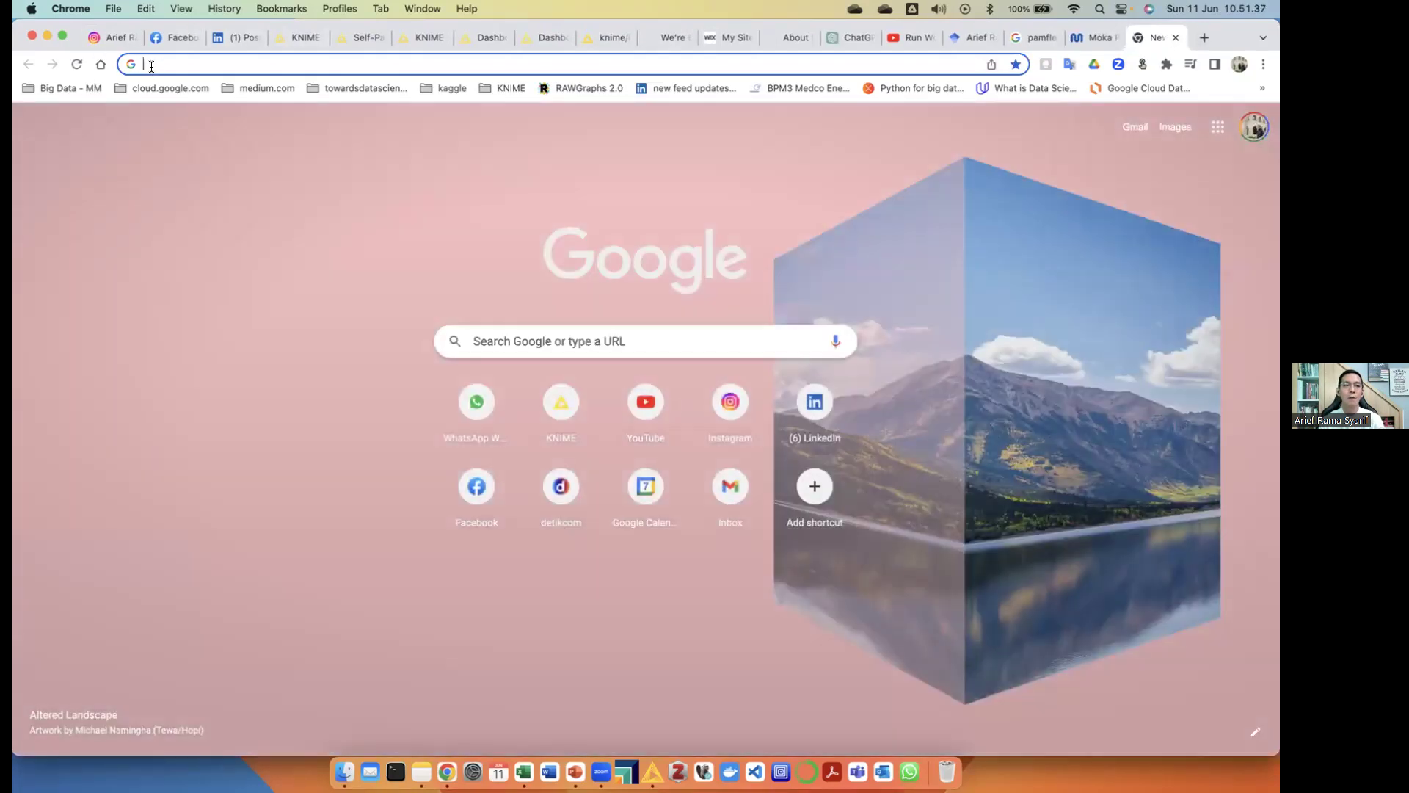
{"action": "left_click", "coordinate": [139, 66]}
{"action": "type", "text": "p"}
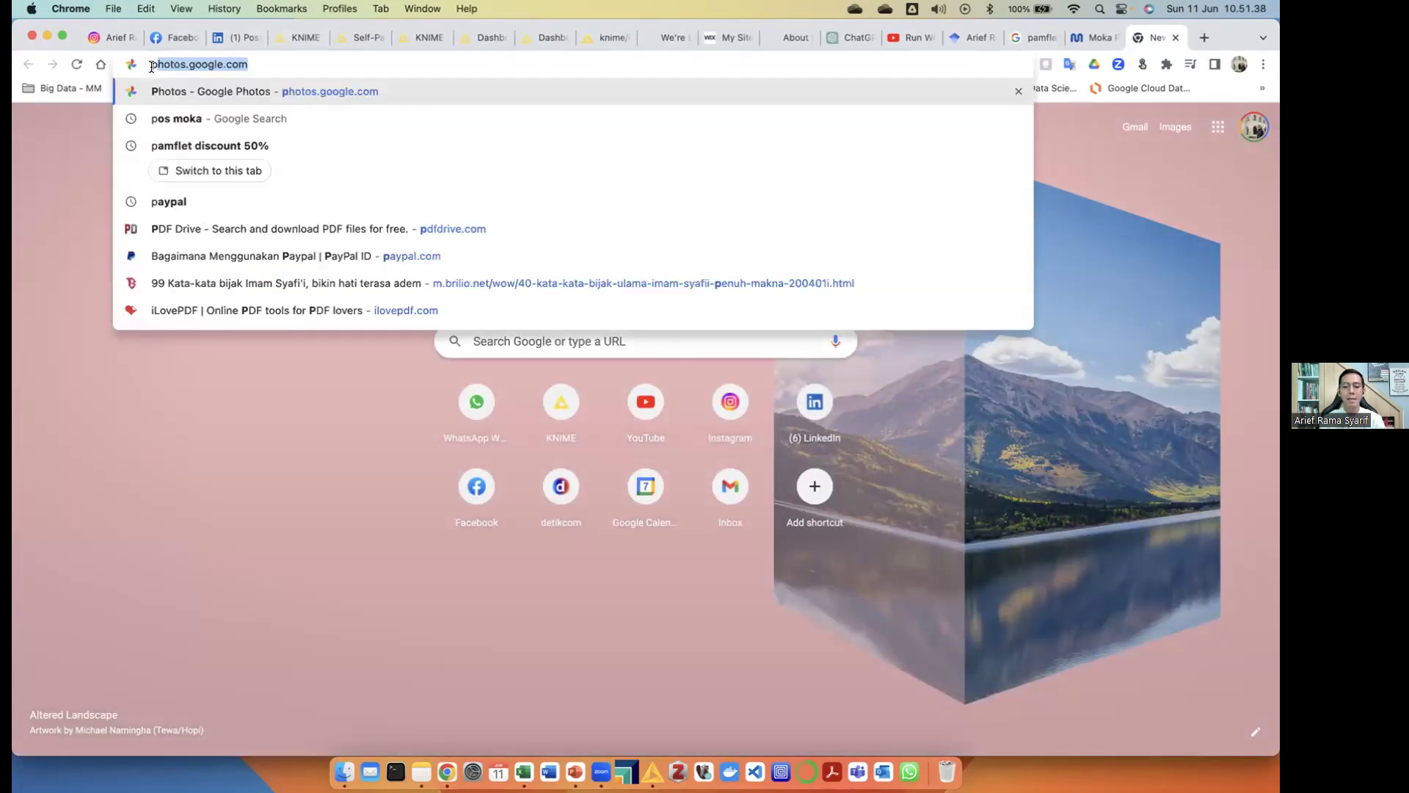
{"action": "type", "text": "t war"}
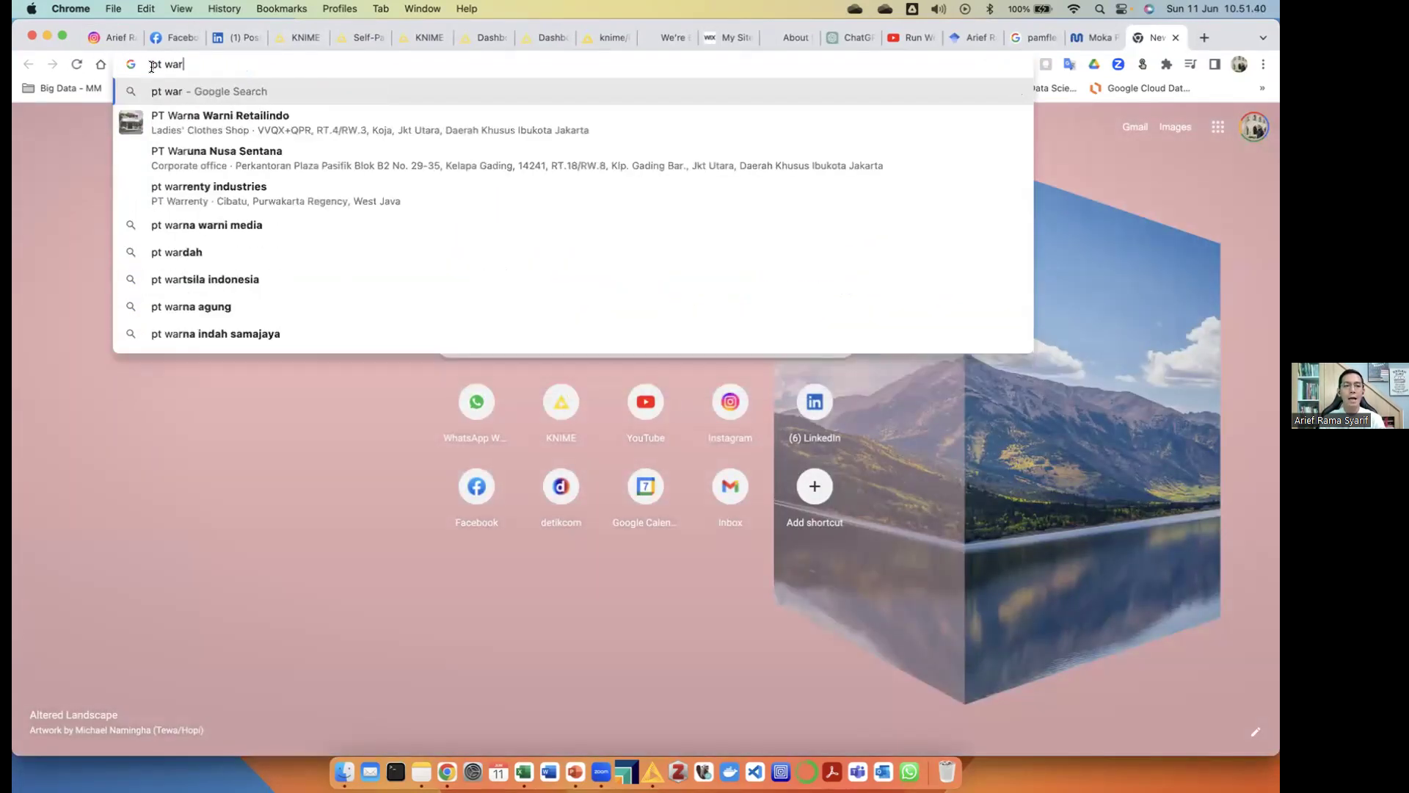
{"action": "type", "text": "dah"}
{"action": "key", "text": "Return"}
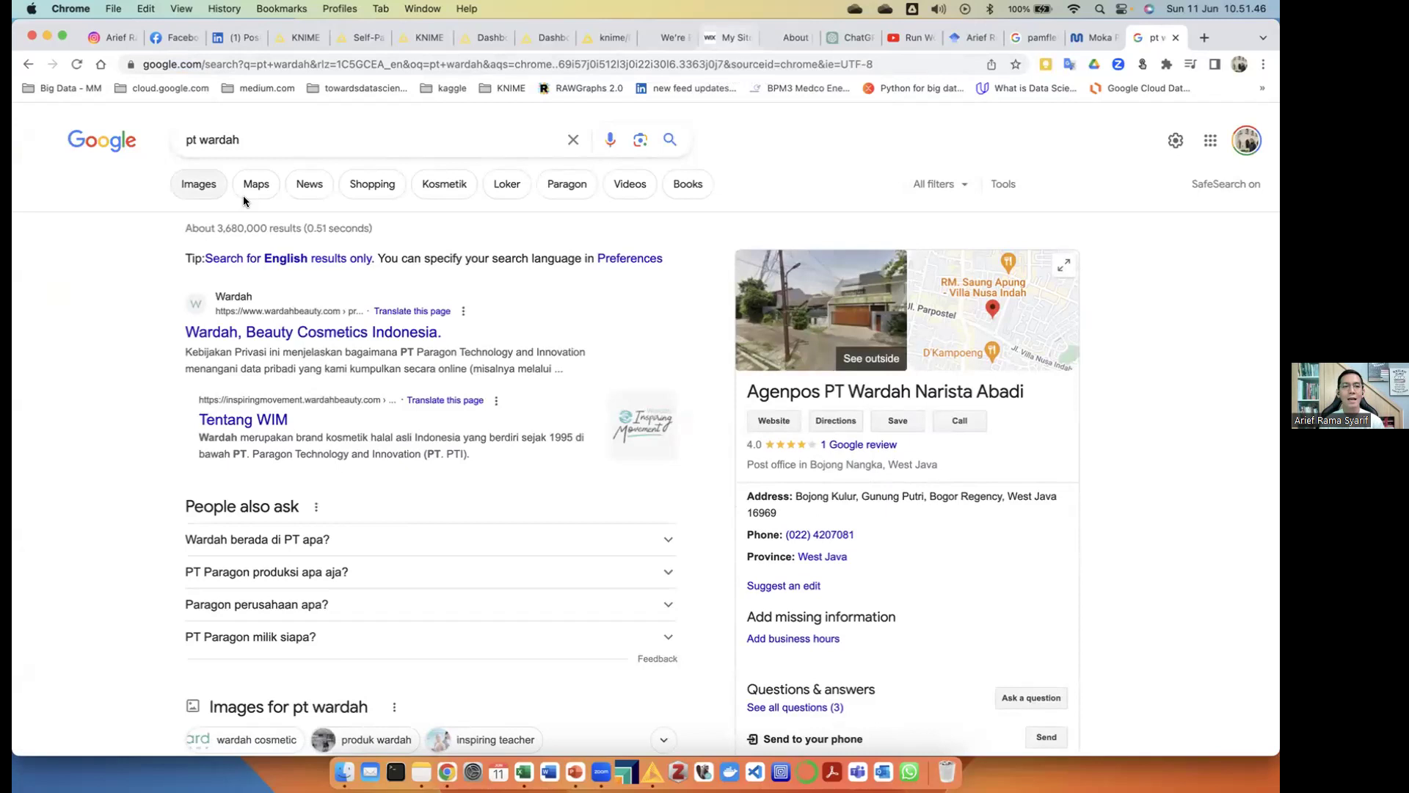
Refine the Google search to "pt wardah adalah"
{"action": "left_click", "coordinate": [200, 144]}
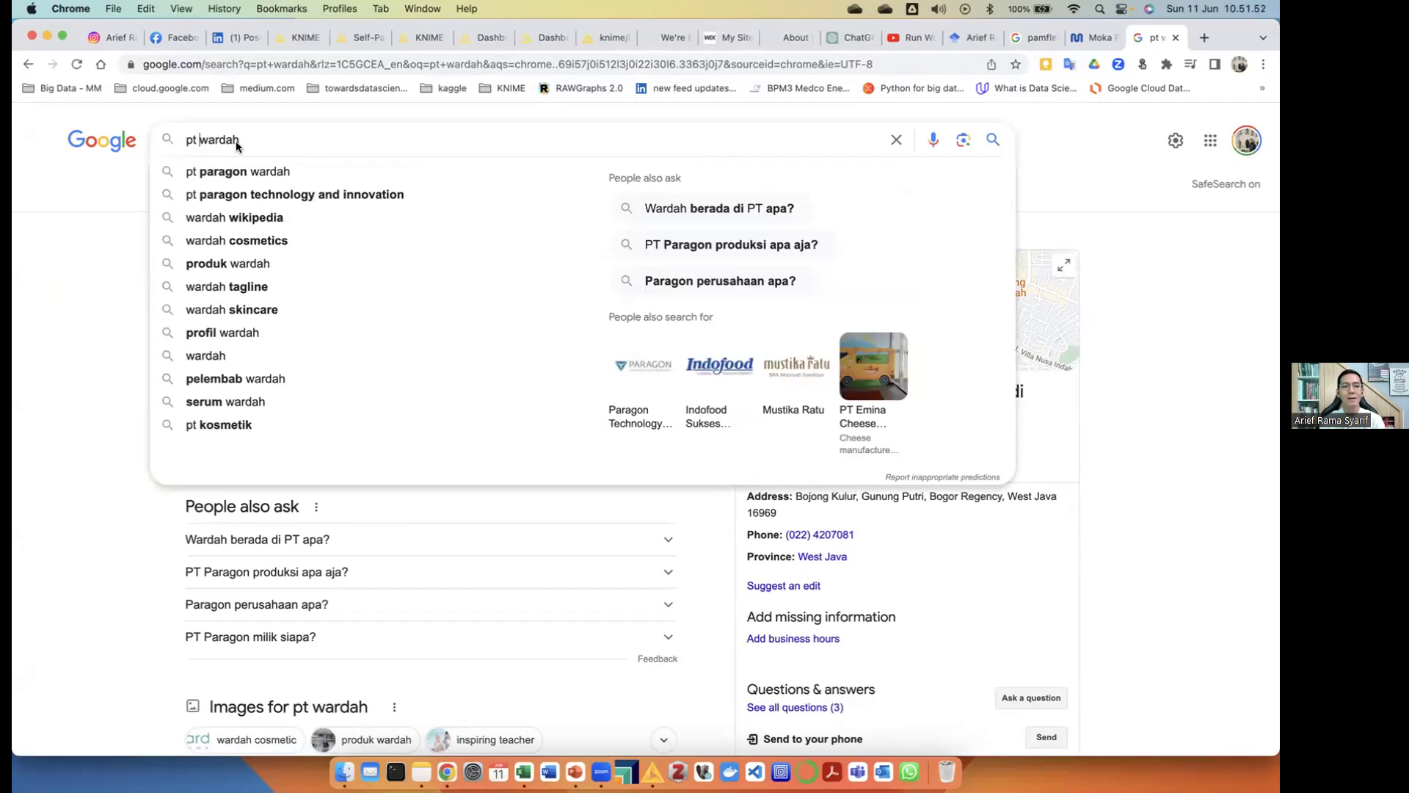
{"action": "key", "text": "BackSpace"}
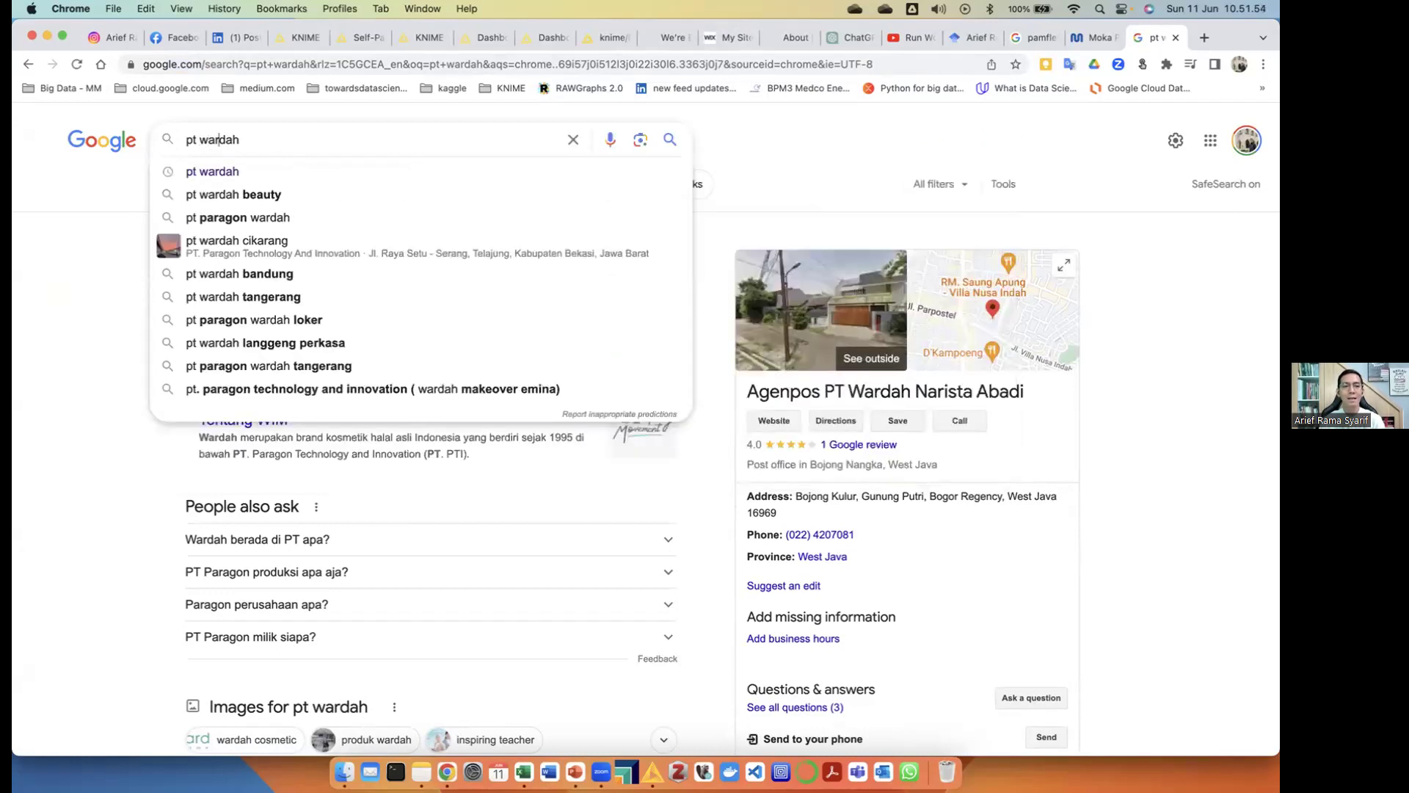
{"action": "type", "text": "adalah"}
{"action": "key", "text": "Return"}
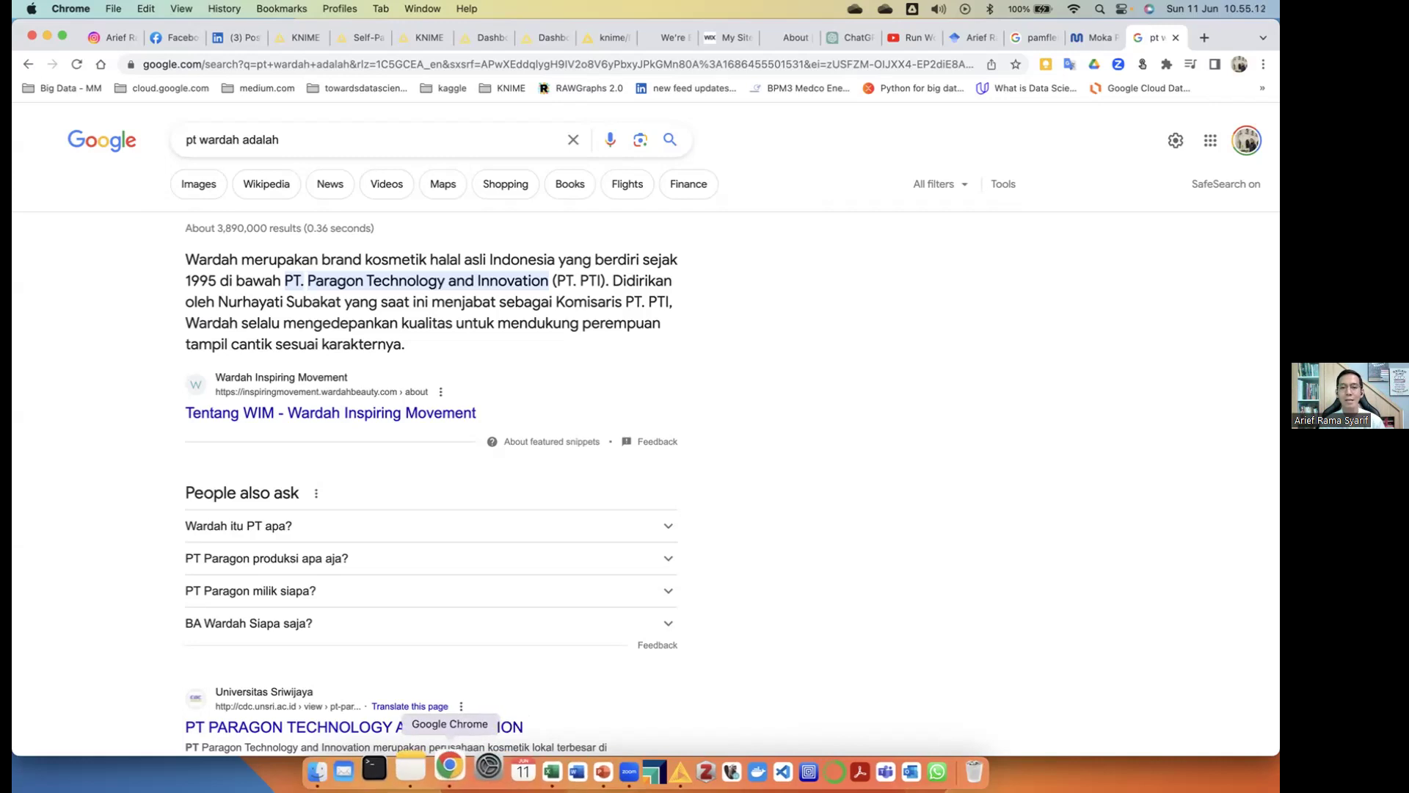
Return to the L1-DS course's Data Access page and go back to its previous module, Keep Learning! And Why?
{"action": "left_click", "coordinate": [239, 37]}
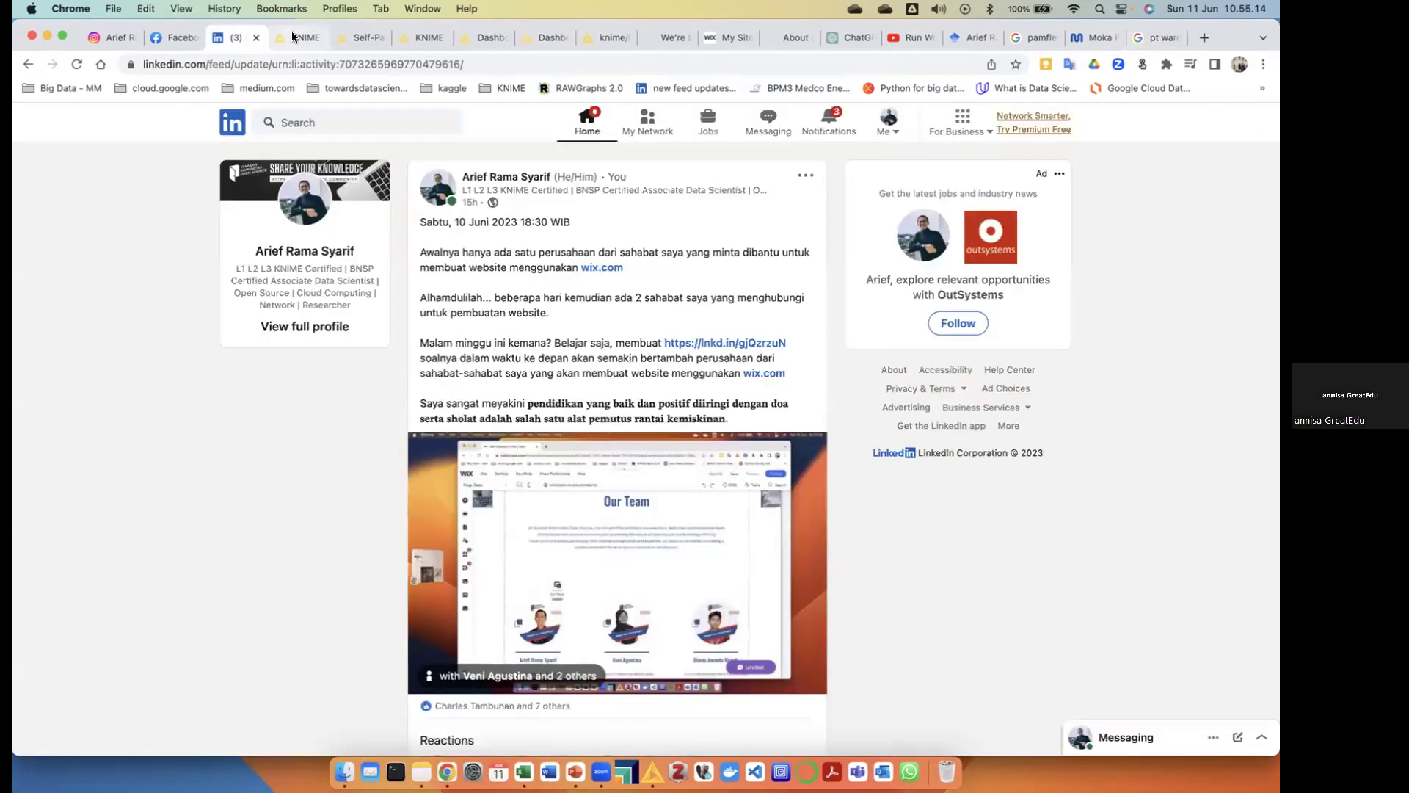
{"action": "left_click", "coordinate": [297, 38]}
{"action": "left_click", "coordinate": [353, 38]}
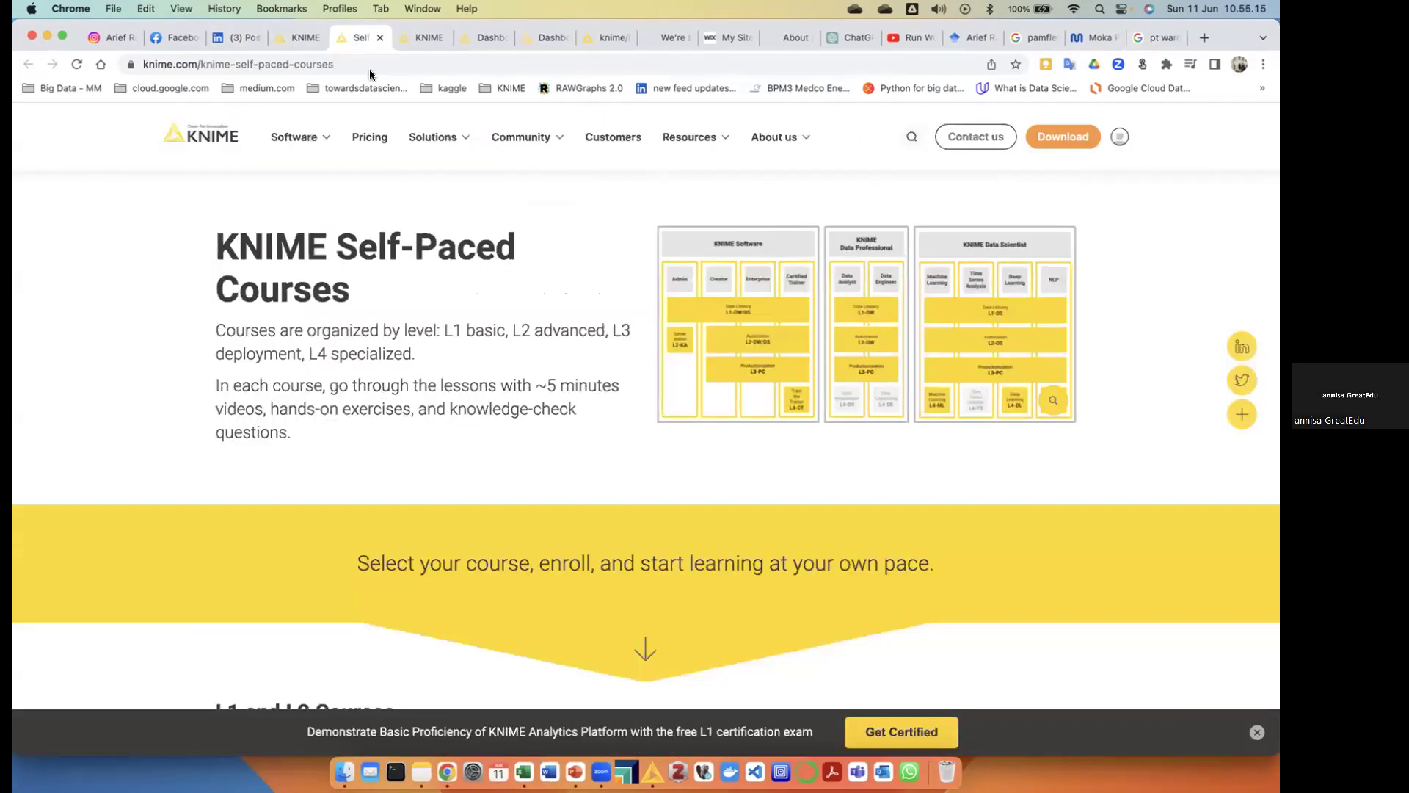
{"action": "left_click", "coordinate": [423, 40]}
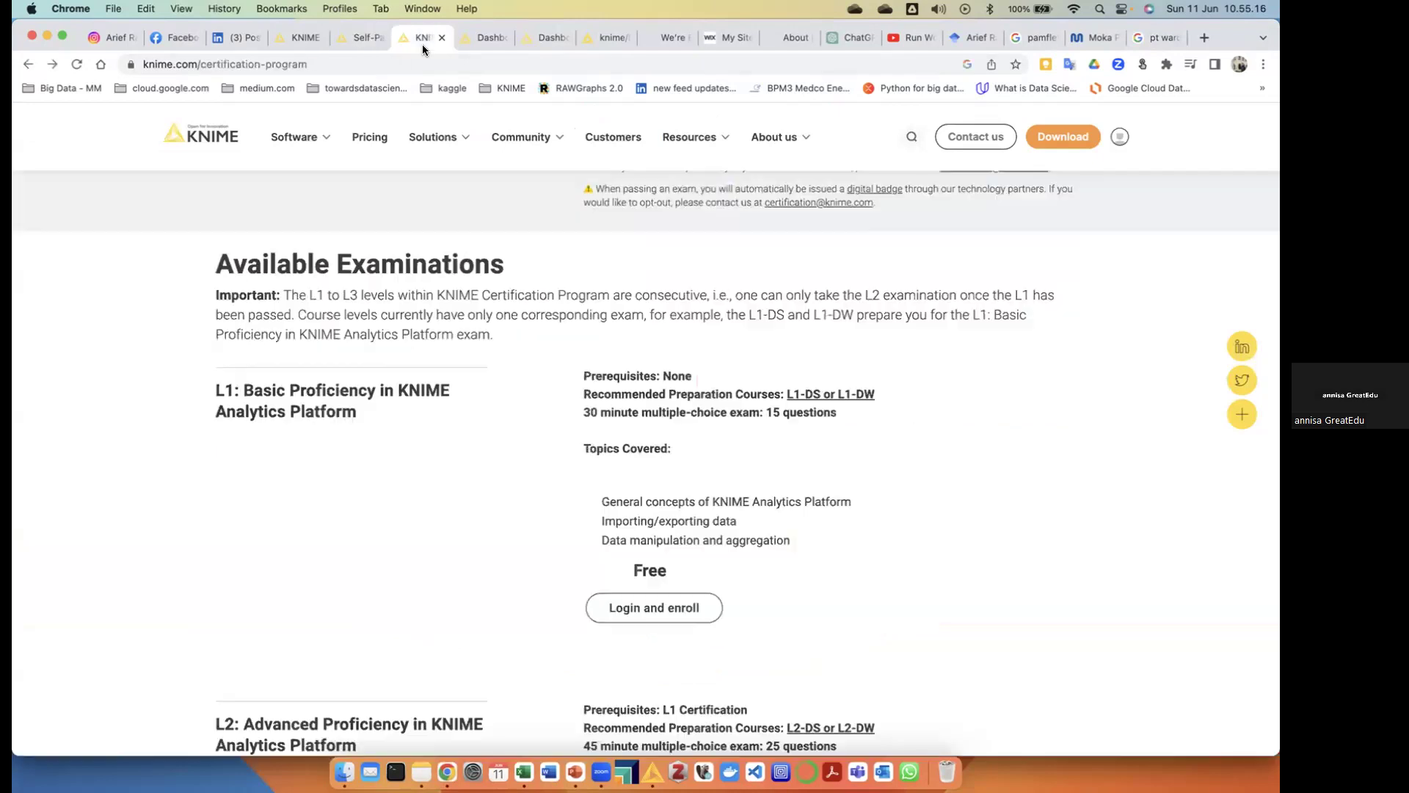
{"action": "left_click", "coordinate": [485, 37]}
{"action": "scroll", "coordinate": [767, 566], "scroll_direction": "up", "scroll_amount": 15}
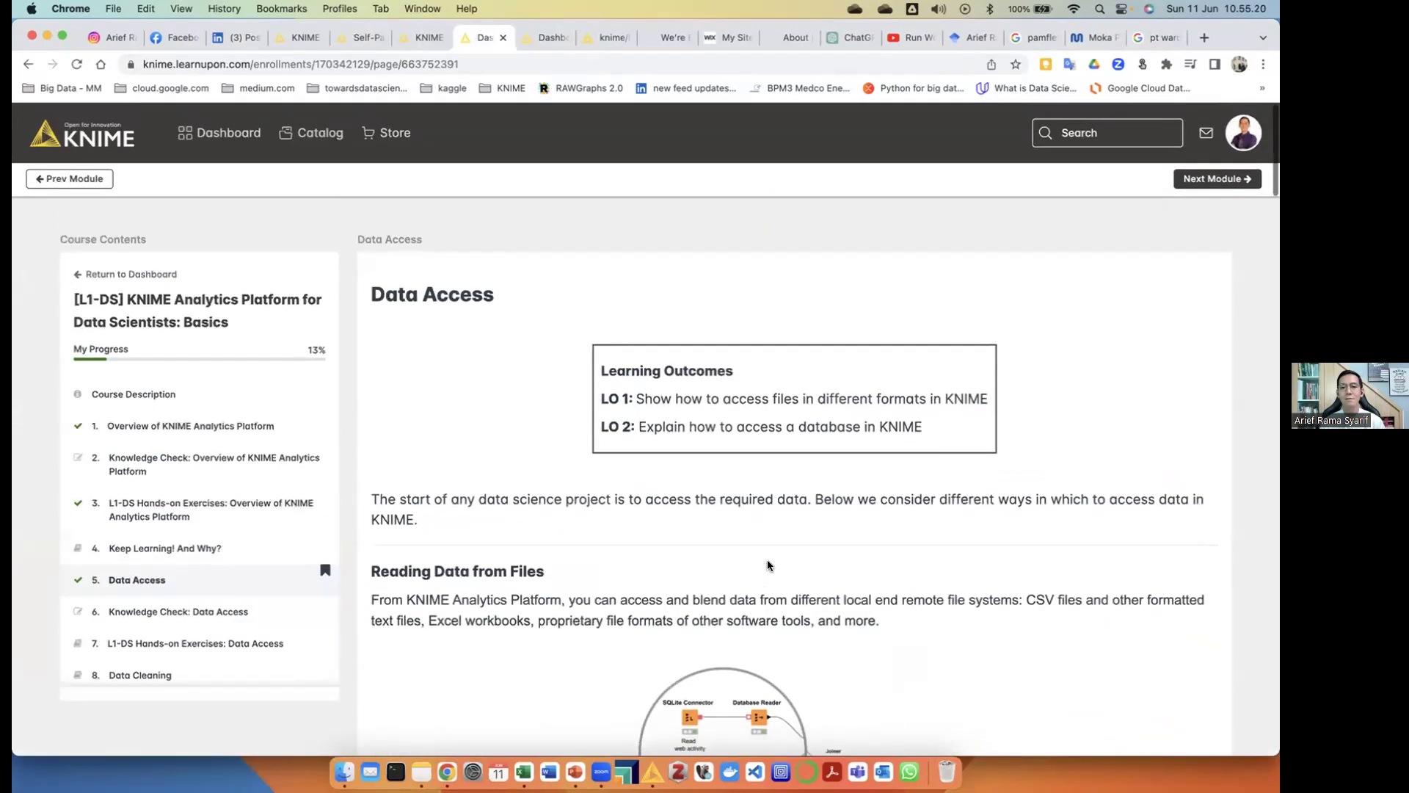
{"action": "left_click", "coordinate": [67, 182]}
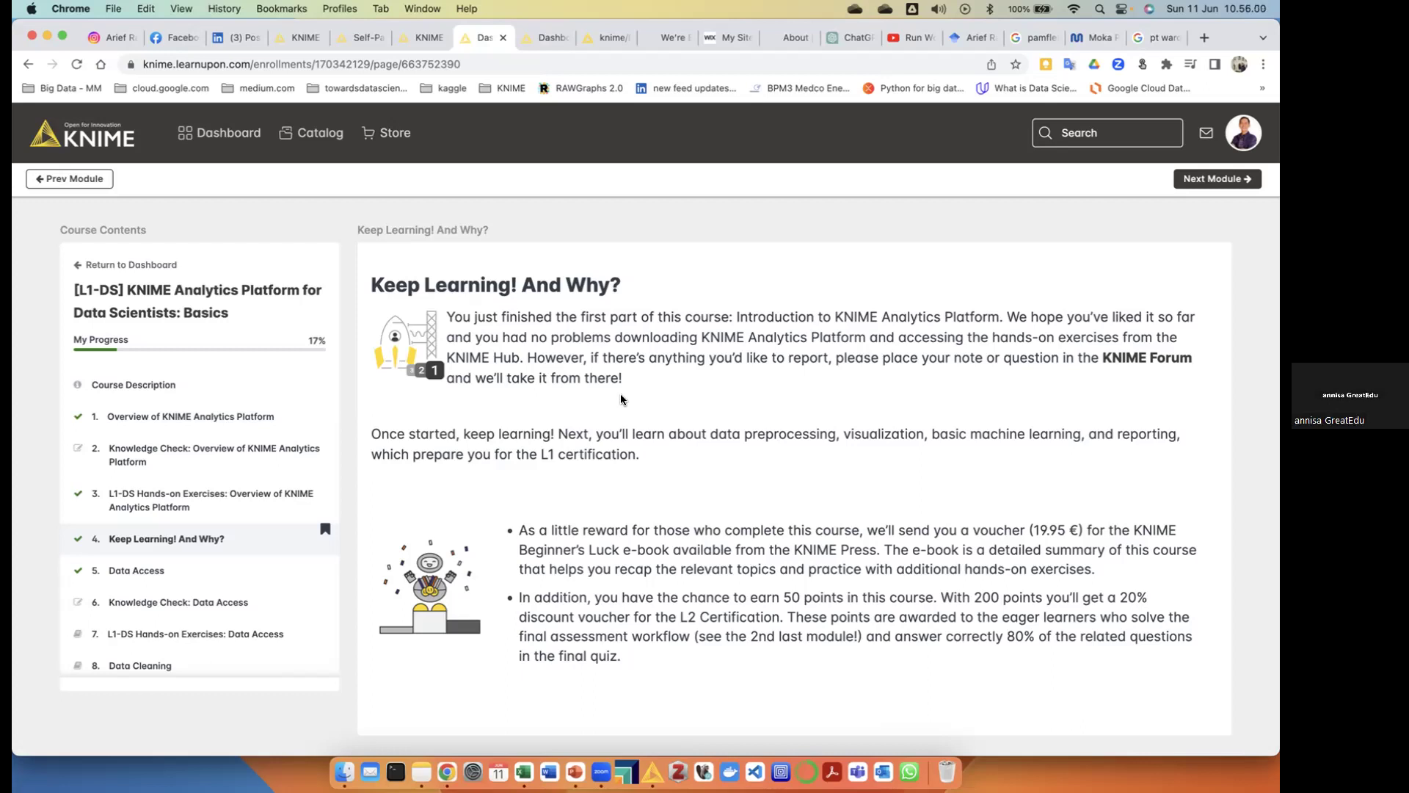
In KNIME Analytics Platform, close all open workflows, saving 02 Cleaning and Standardization - Solution and discarding the changes to L1 Certification
{"action": "left_click", "coordinate": [652, 772]}
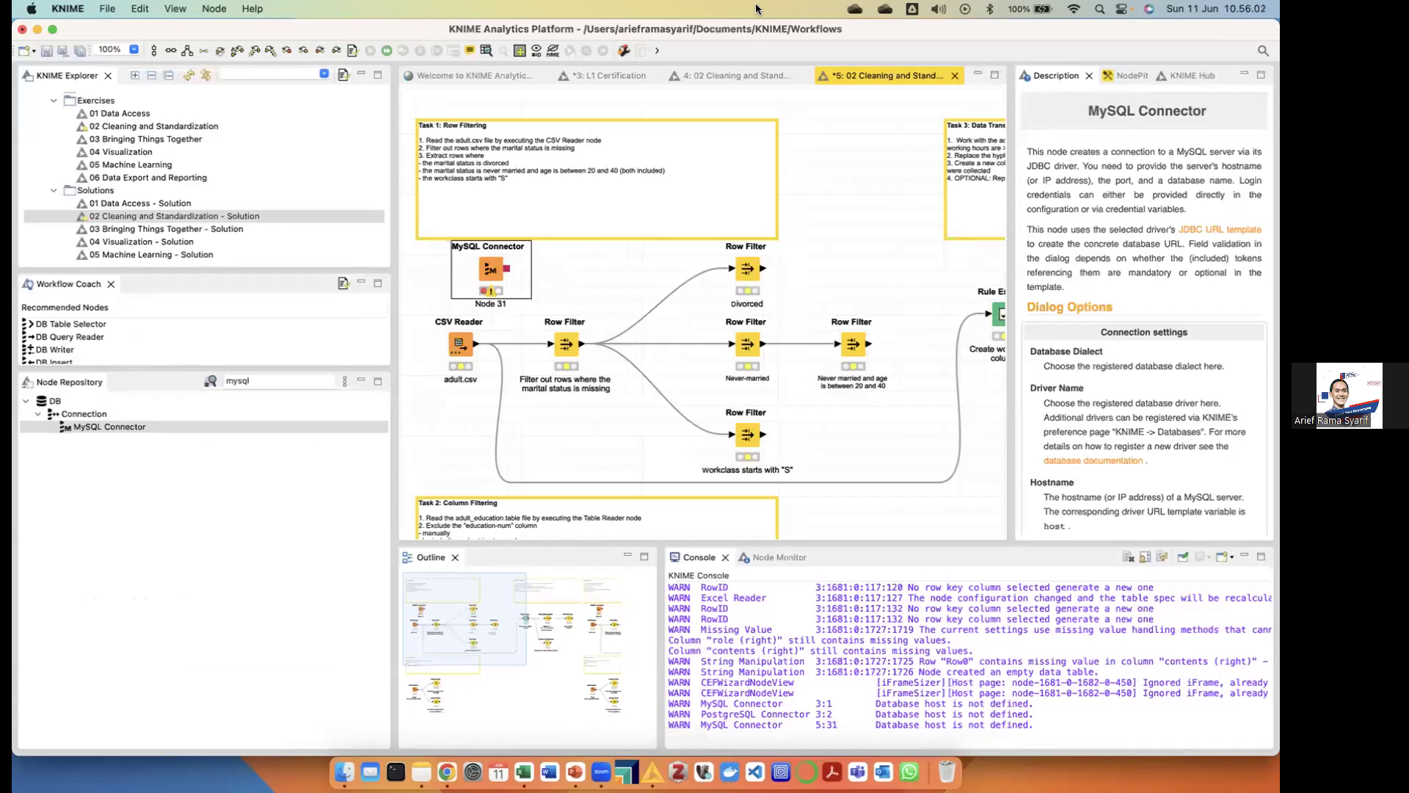
{"action": "left_click", "coordinate": [953, 76]}
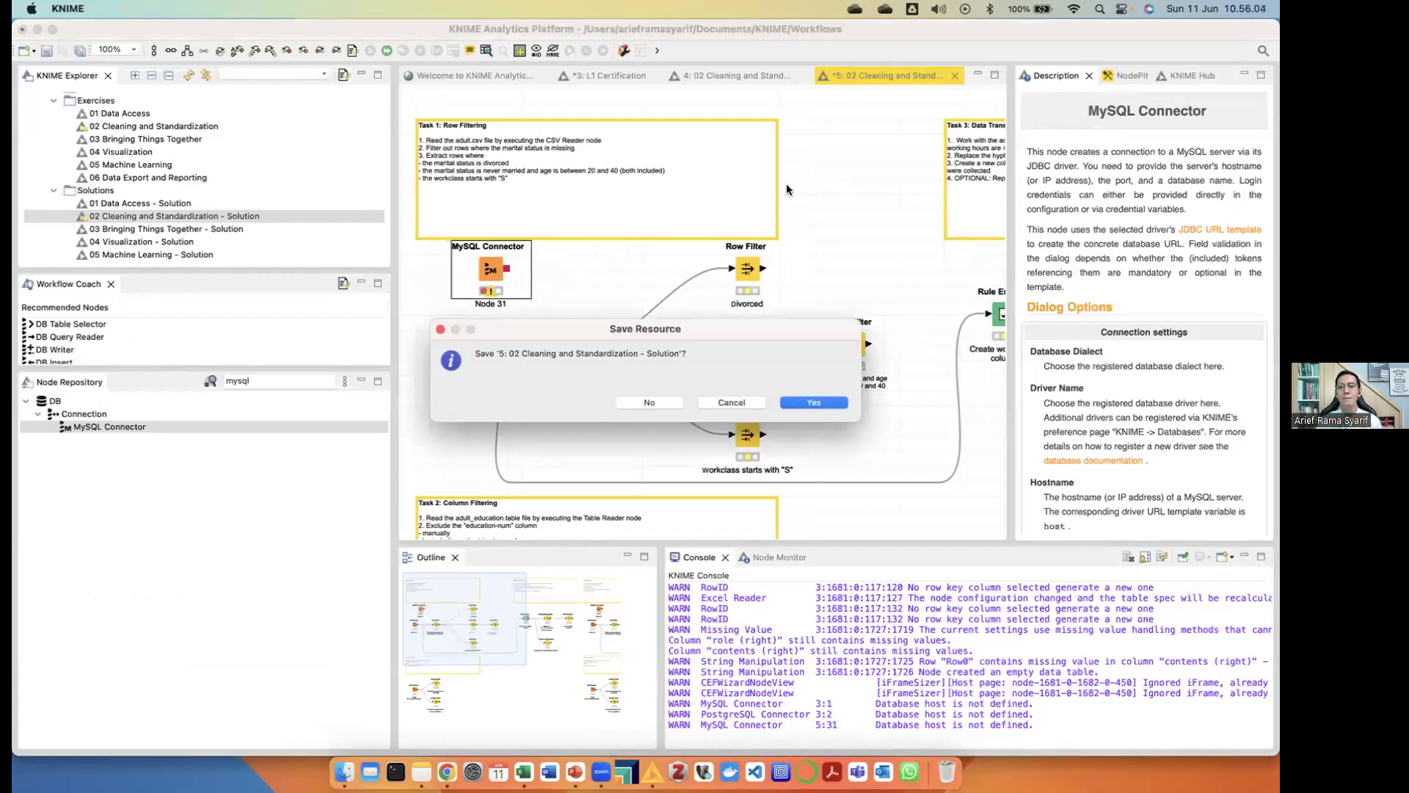
{"action": "left_click", "coordinate": [814, 406]}
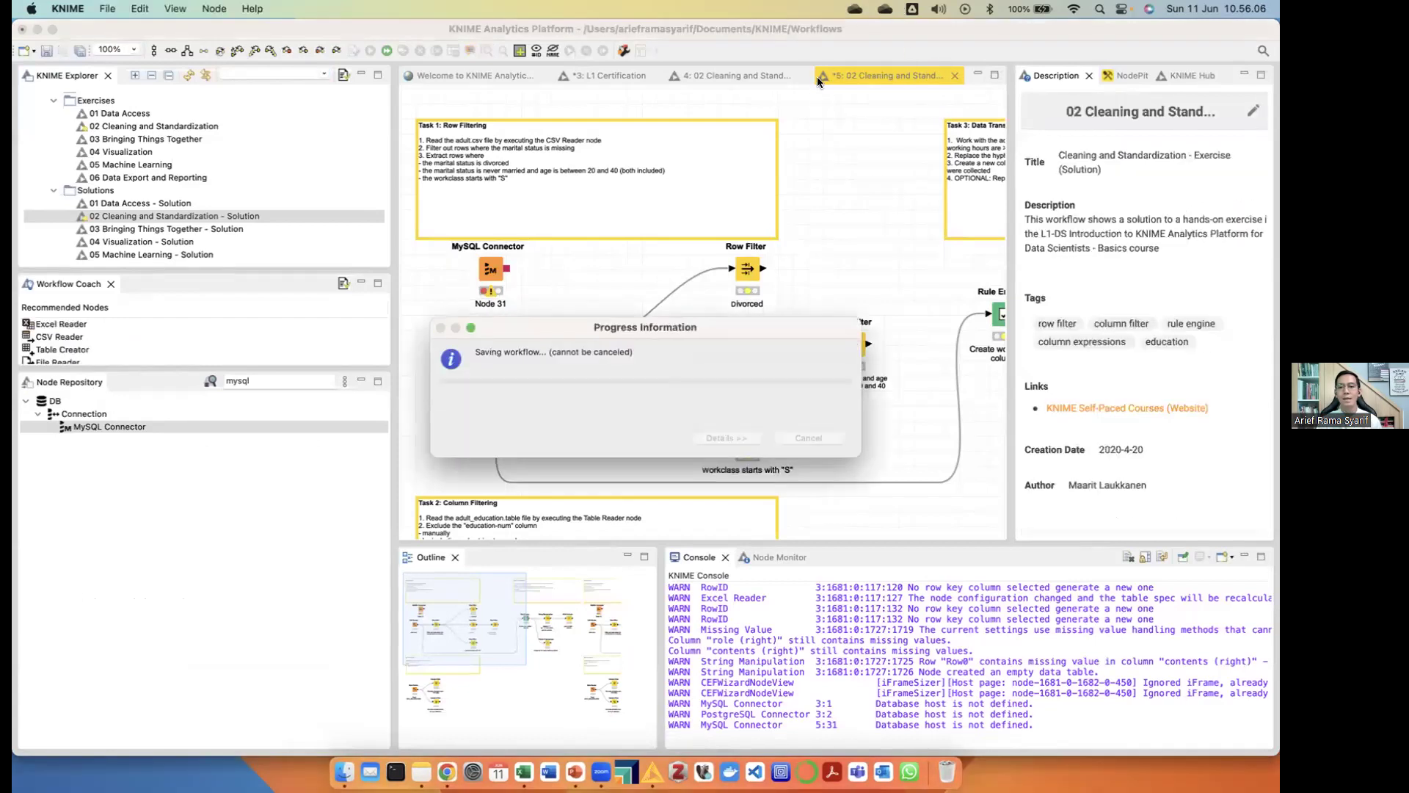
{"action": "left_click", "coordinate": [865, 75]}
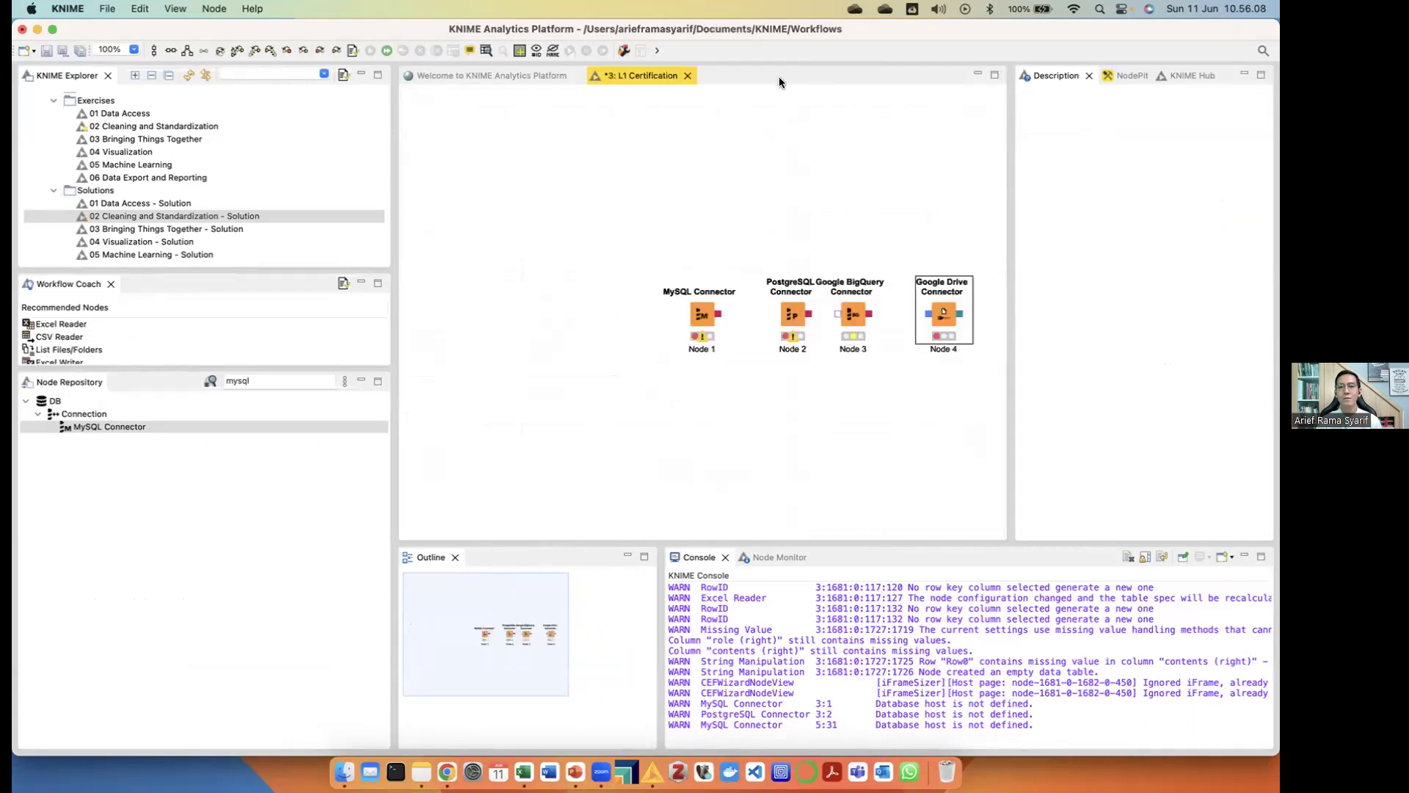
{"action": "left_click", "coordinate": [688, 75]}
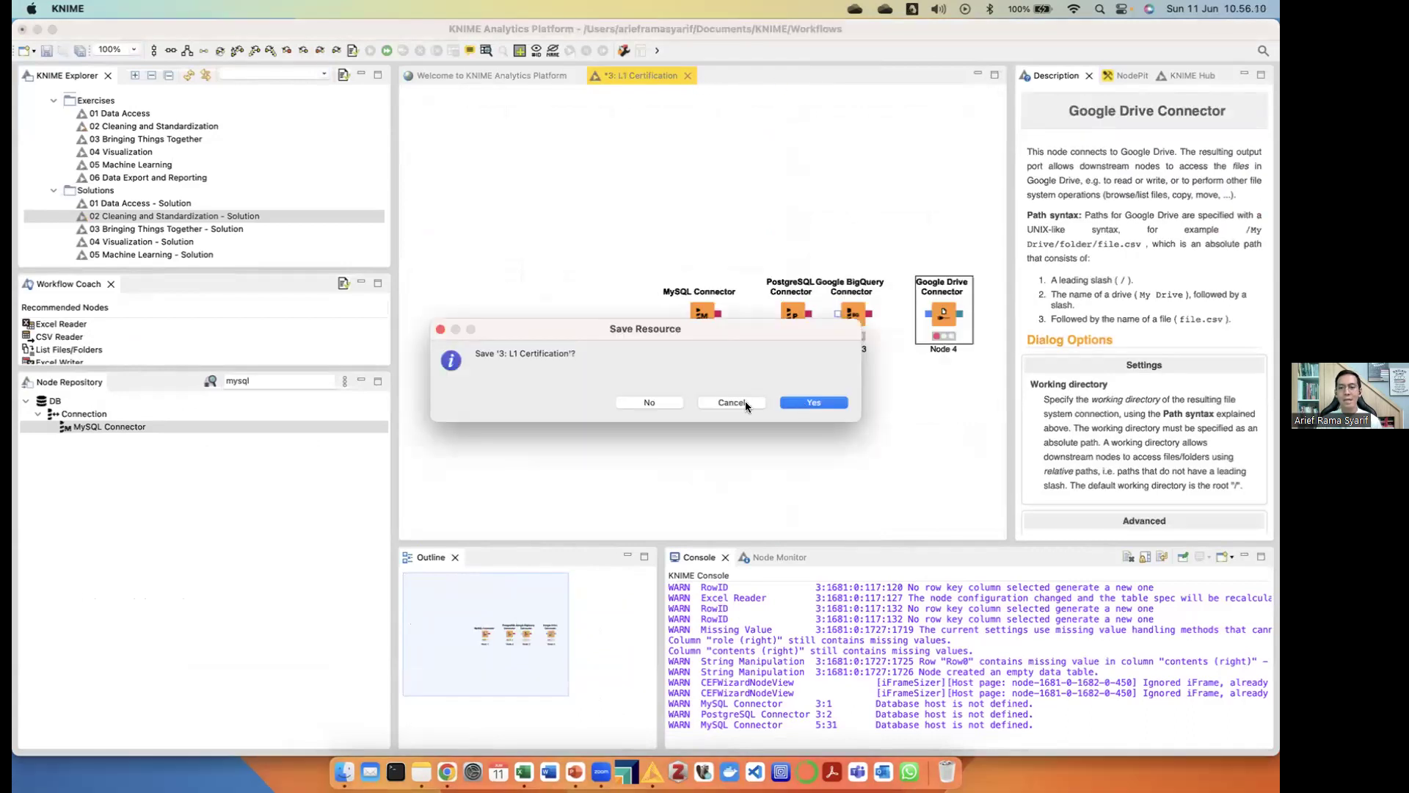
{"action": "left_click", "coordinate": [642, 401]}
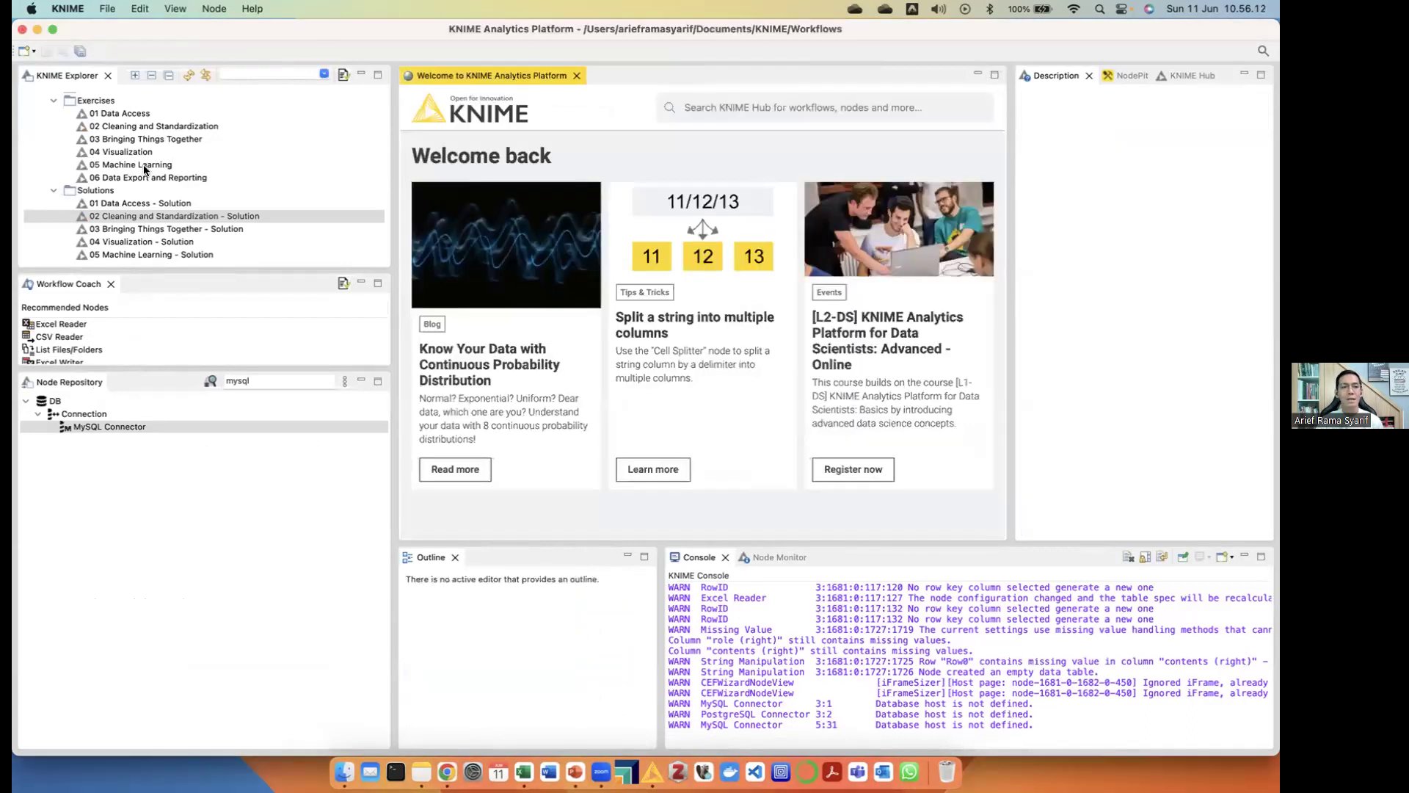
Collapse the expanded Solutions and Exercises folders in the KNIME Explorer
{"action": "left_click", "coordinate": [54, 190]}
{"action": "left_click", "coordinate": [53, 102]}
{"action": "scroll", "coordinate": [53, 105], "scroll_direction": "up", "scroll_amount": 10}
{"action": "scroll", "coordinate": [53, 105], "scroll_direction": "down", "scroll_amount": 4}
{"action": "left_click", "coordinate": [43, 218]}
Switch to Finder and open the Dataset folder inside Documents' KNIME folder
{"action": "left_click", "coordinate": [344, 770]}
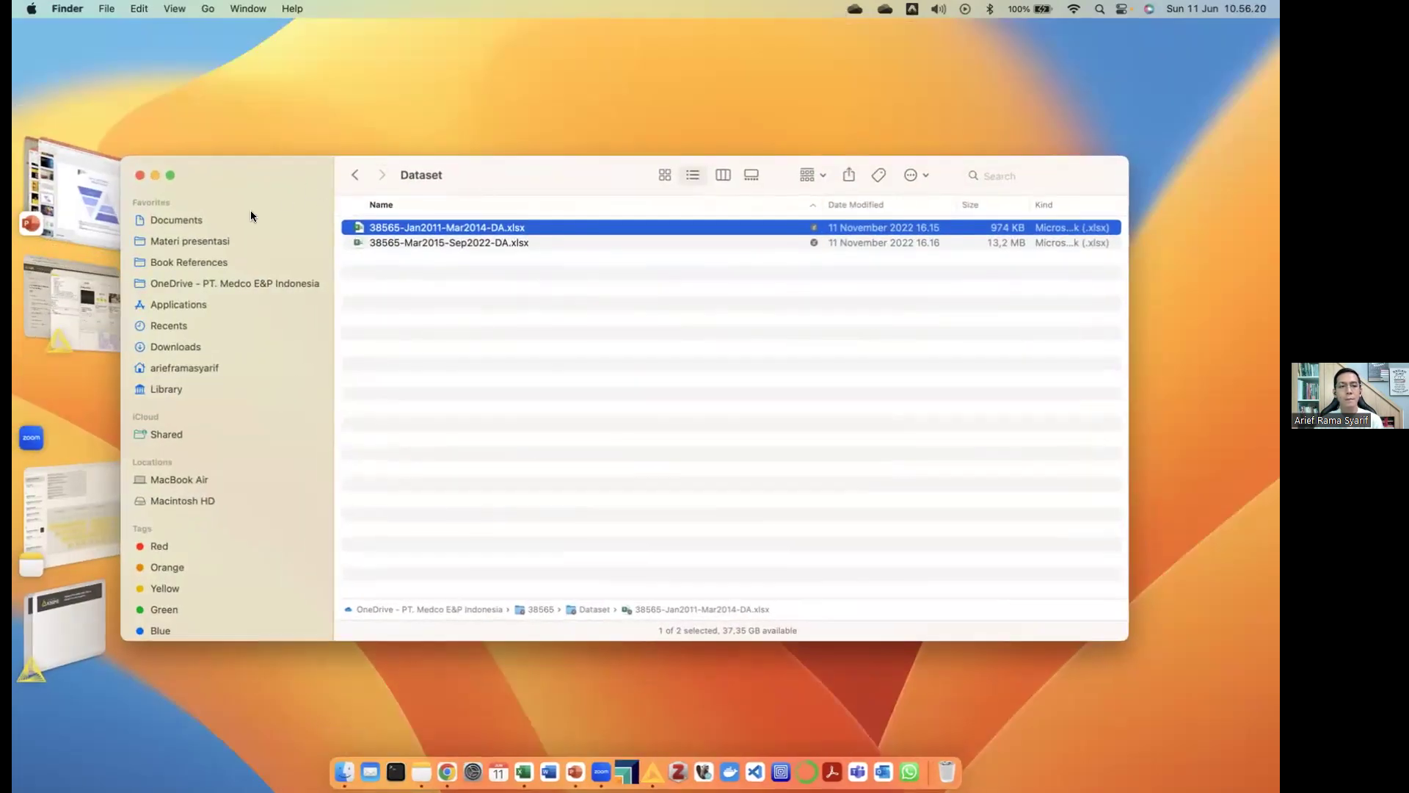
{"action": "left_click", "coordinate": [187, 214]}
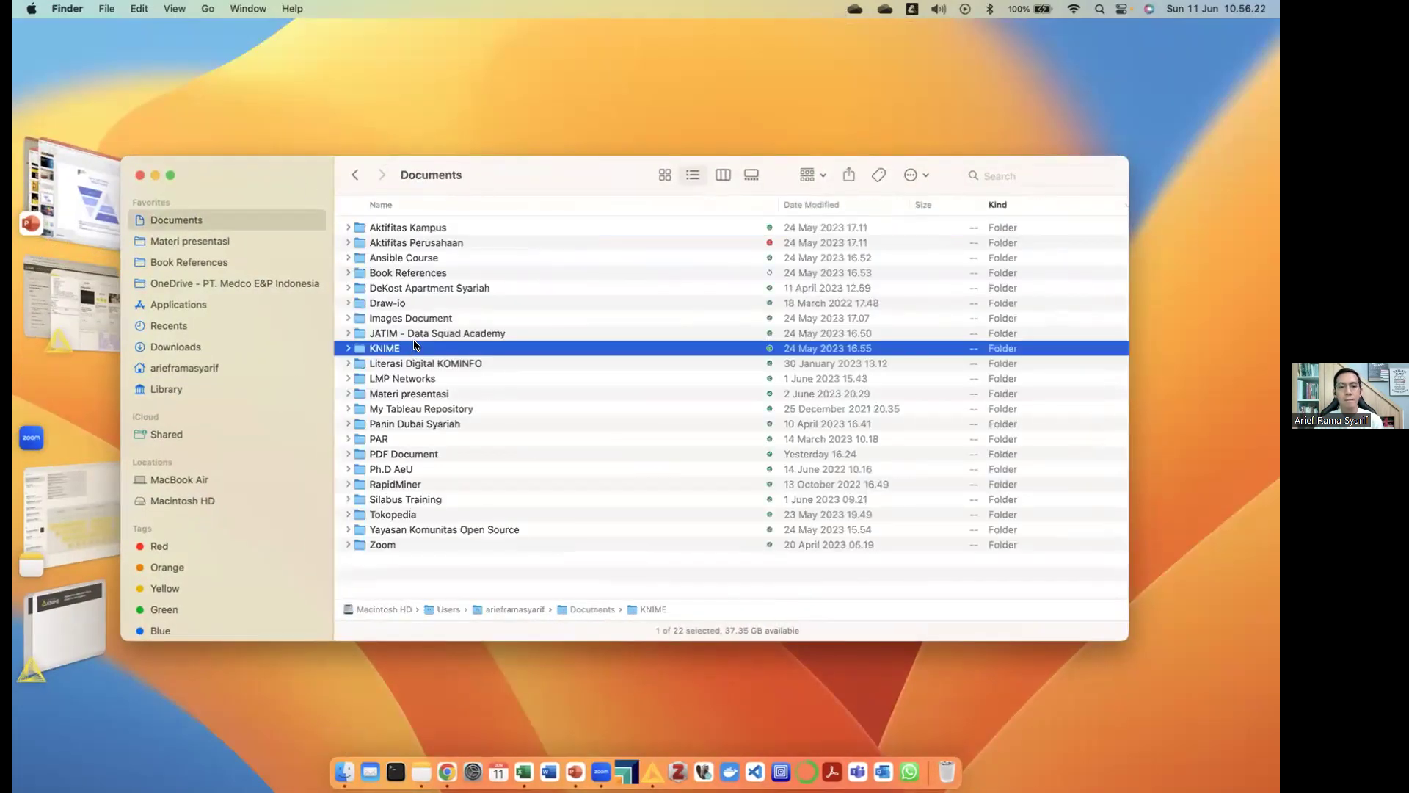
{"action": "double_click", "coordinate": [413, 350]}
{"action": "left_click", "coordinate": [405, 246]}
{"action": "double_click", "coordinate": [405, 243]}
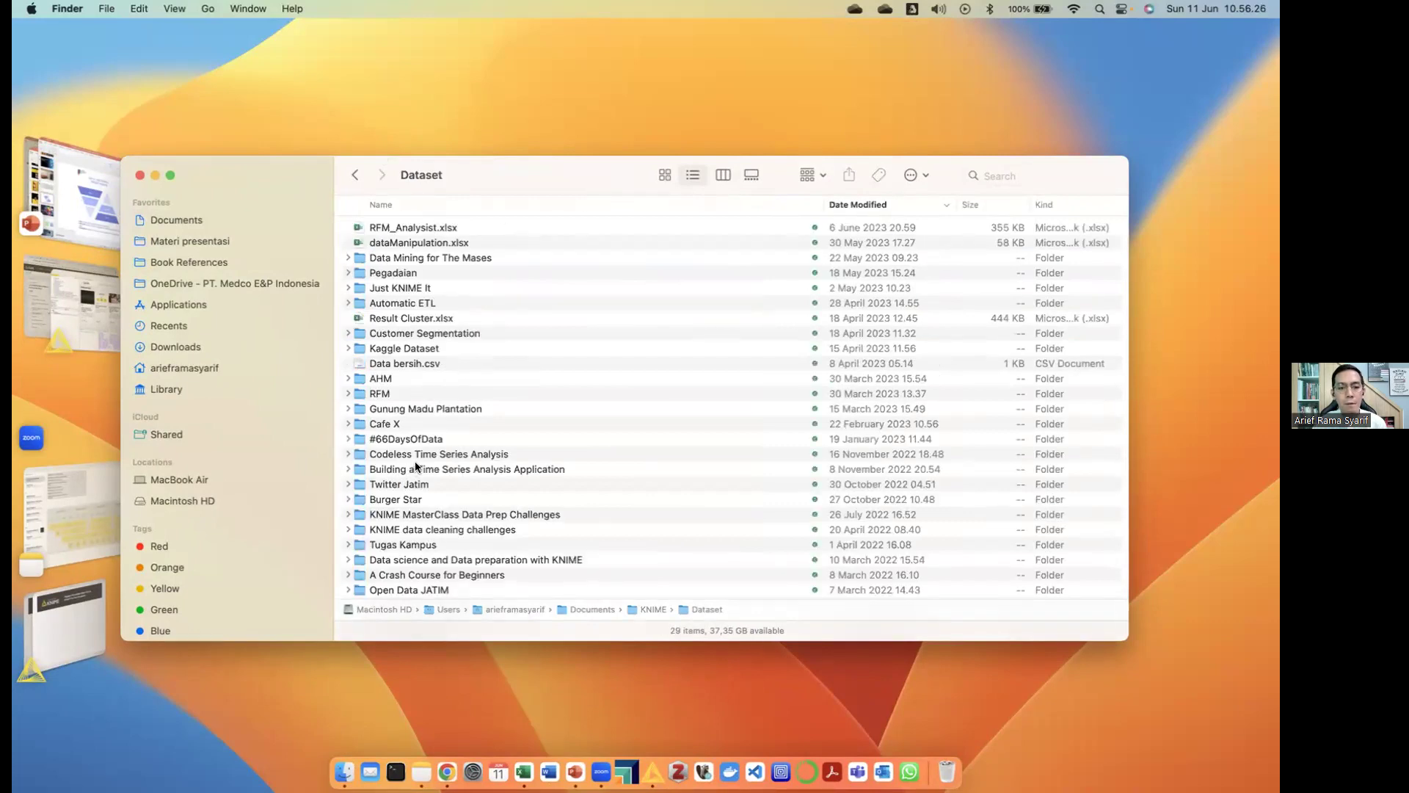
Open Chapter04DataSet.csv from the Data Mining for The Mases folder
{"action": "scroll", "coordinate": [461, 453], "scroll_direction": "down", "scroll_amount": 3}
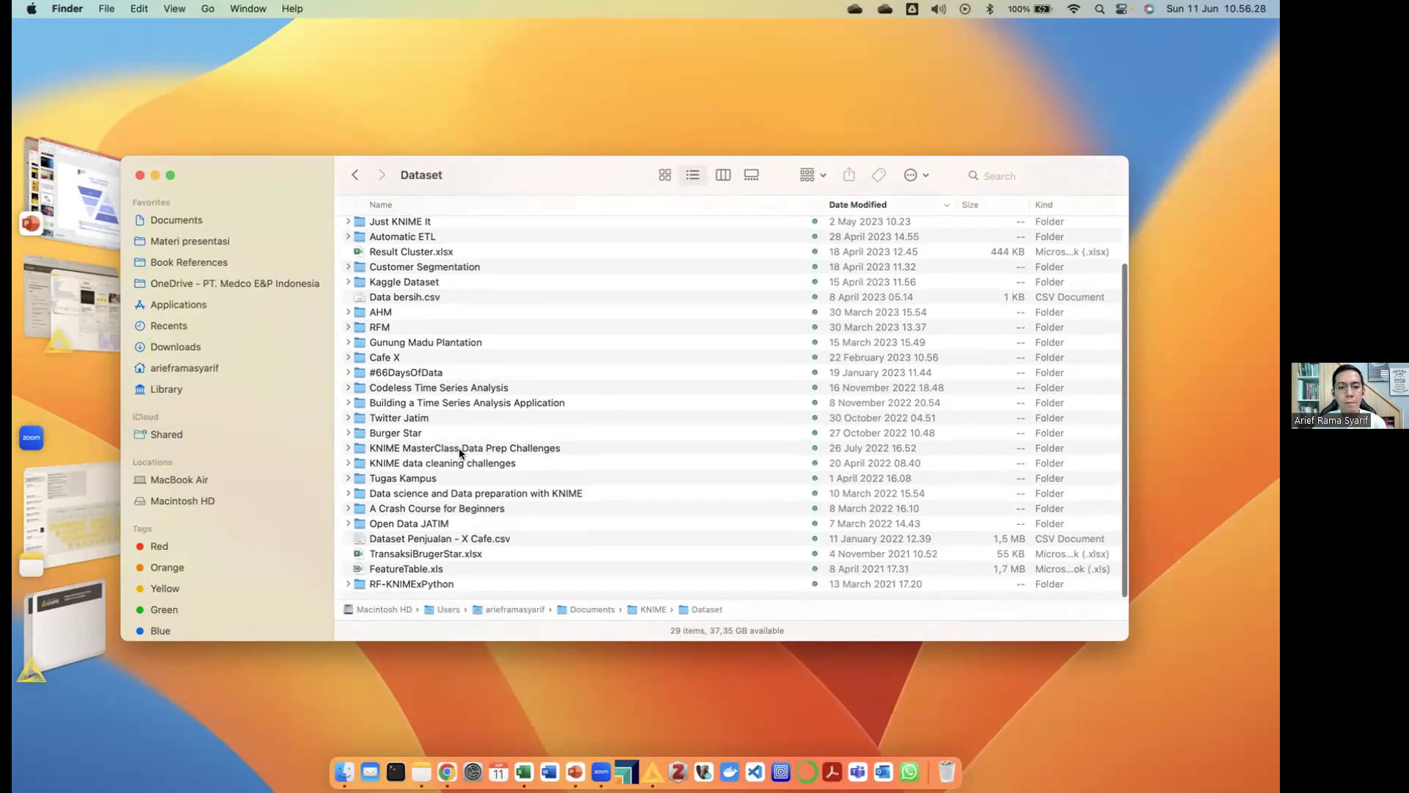
{"action": "scroll", "coordinate": [459, 453], "scroll_direction": "up", "scroll_amount": 2}
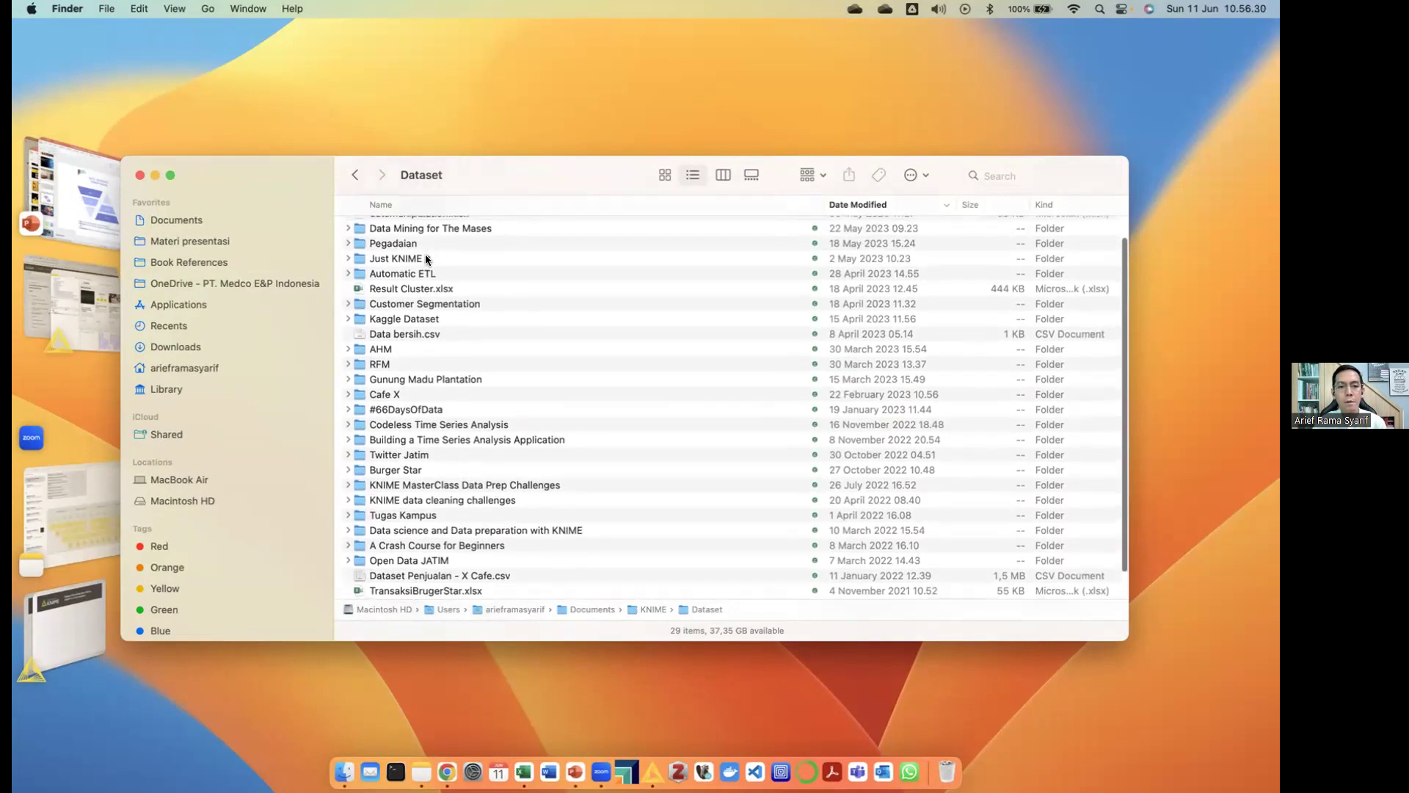
{"action": "scroll", "coordinate": [426, 260], "scroll_direction": "up", "scroll_amount": 2}
{"action": "left_click", "coordinate": [425, 258]}
{"action": "double_click", "coordinate": [426, 259]}
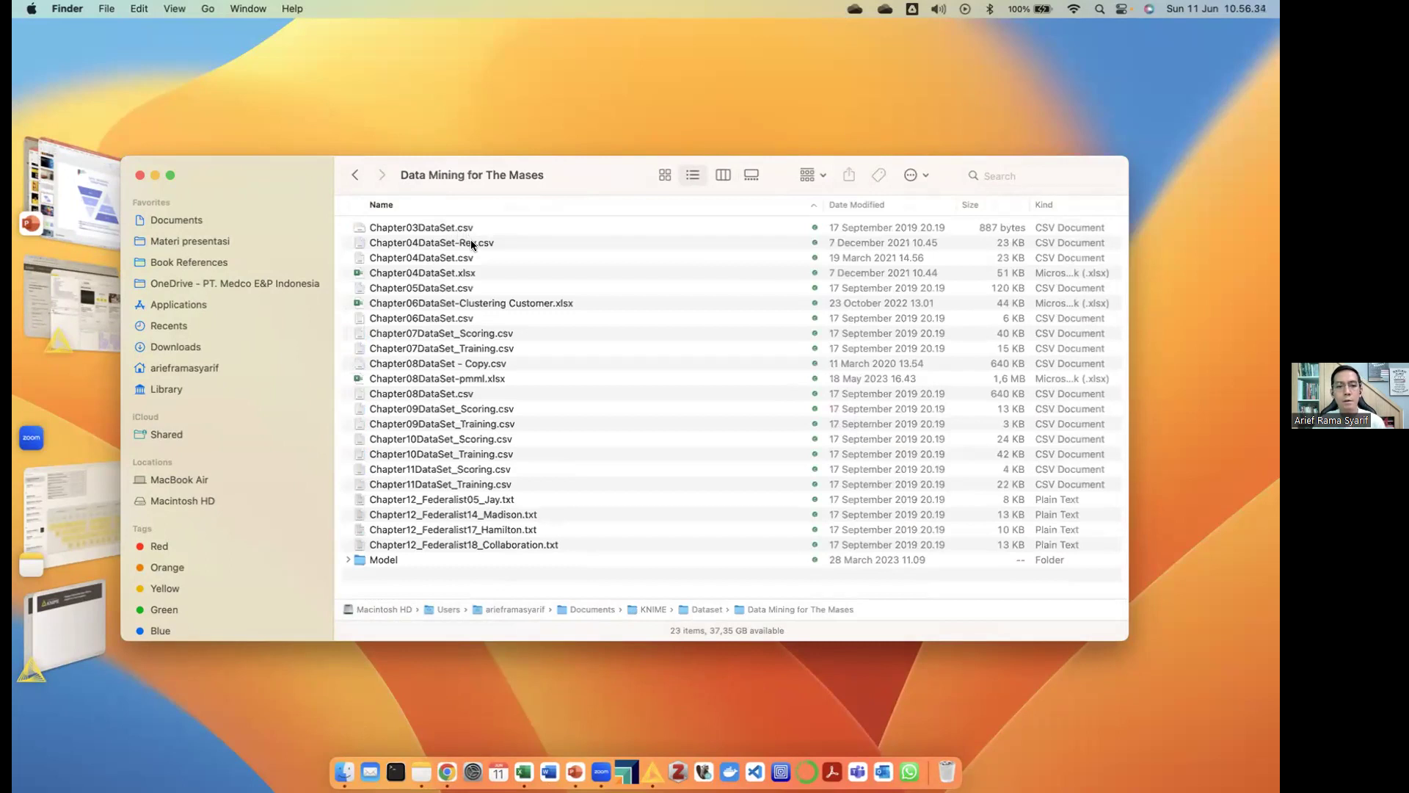
{"action": "left_click", "coordinate": [438, 243]}
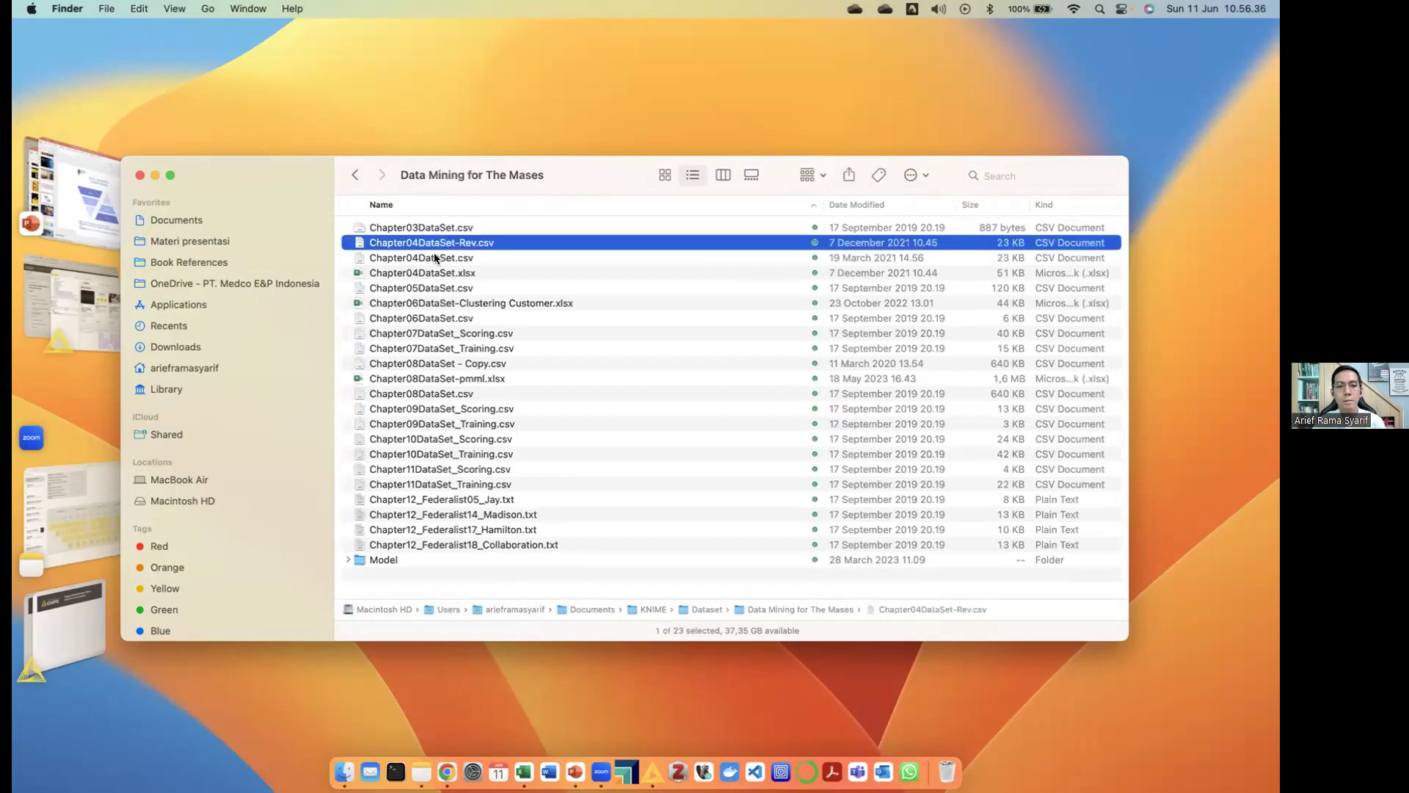
{"action": "left_click", "coordinate": [433, 258]}
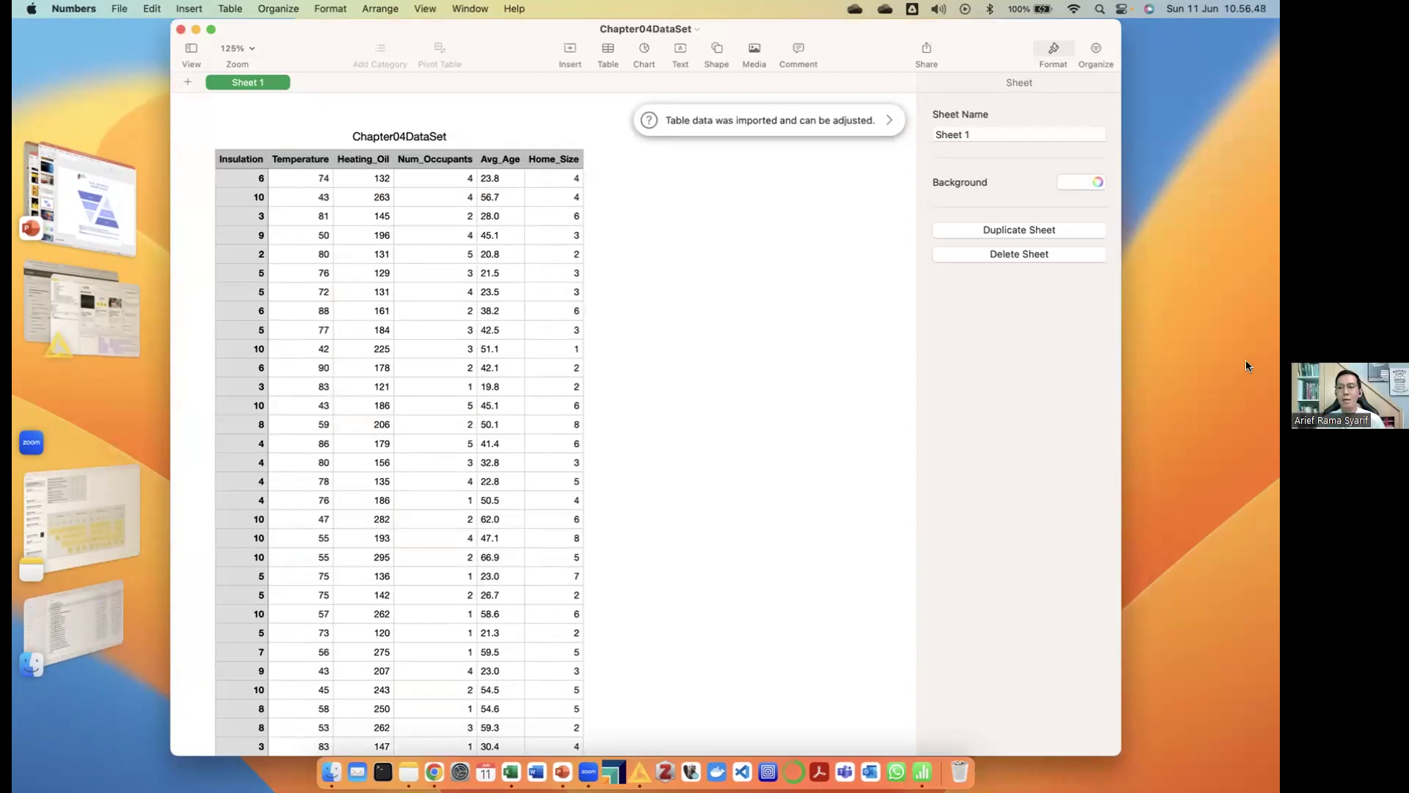
Move the Chapter04DataSet window lower on the desktop and set the sheet zoom to 200%
{"action": "left_click_drag", "start_coordinate": [992, 30], "coordinate": [1006, 47]}
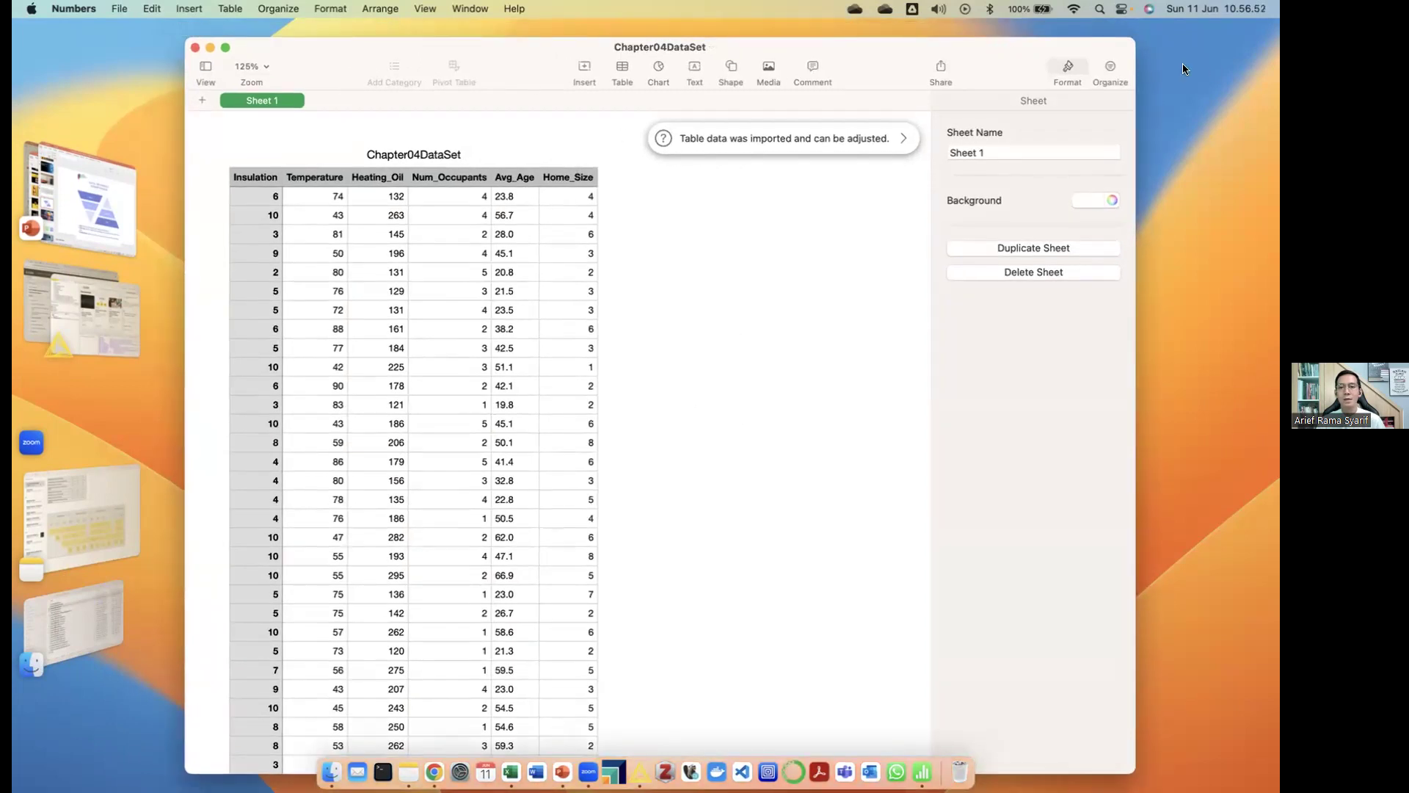
{"action": "left_click_drag", "start_coordinate": [688, 74], "coordinate": [688, 102]}
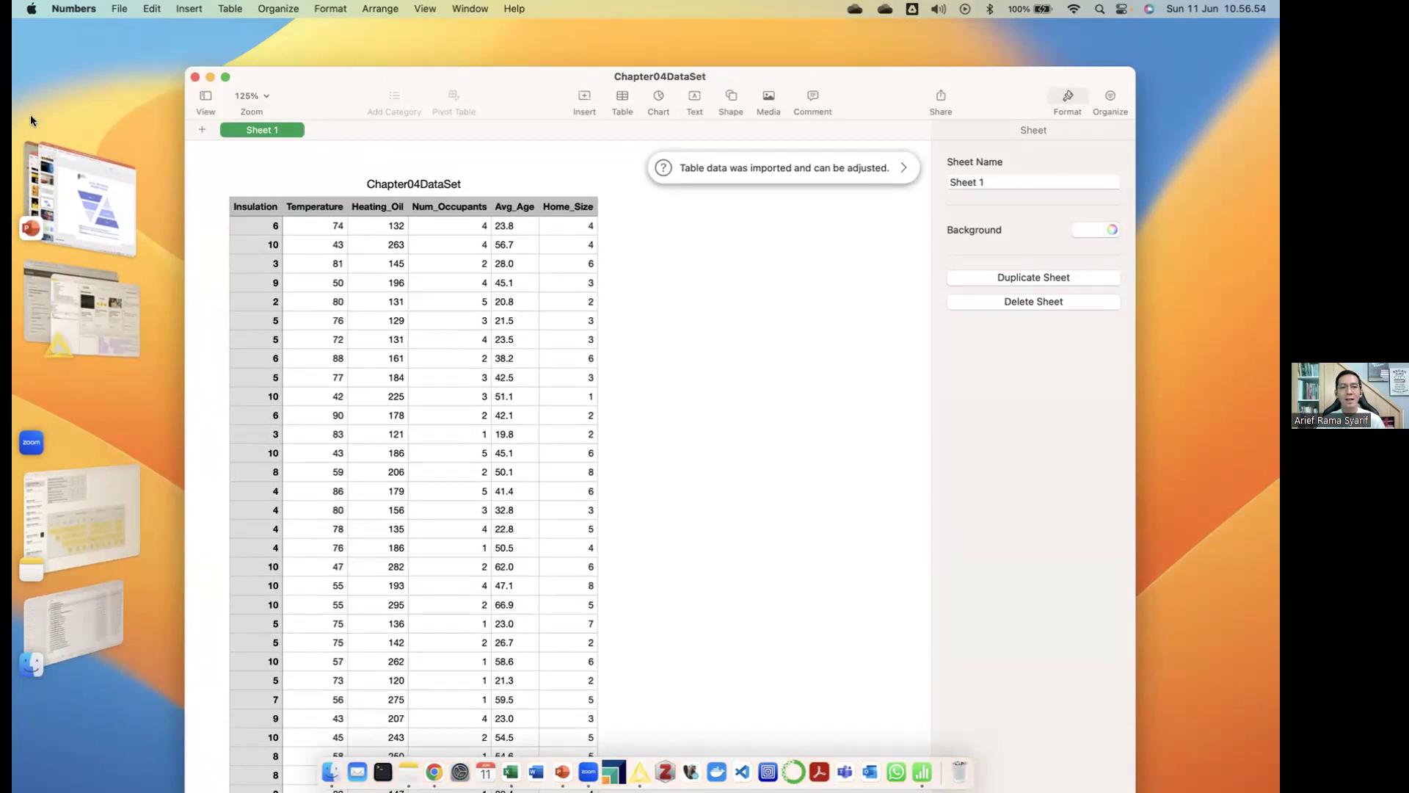
{"action": "left_click", "coordinate": [262, 98]}
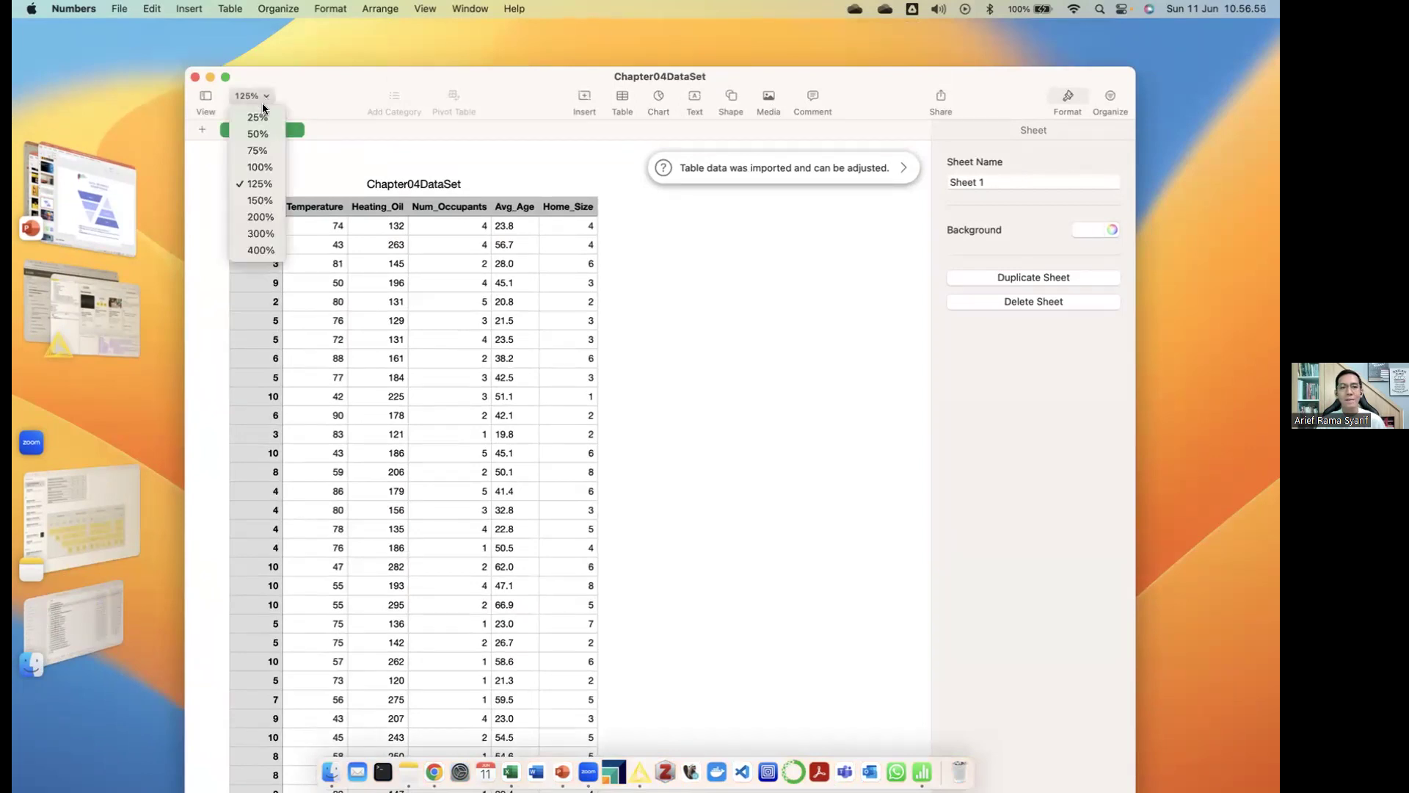
{"action": "left_click", "coordinate": [260, 218]}
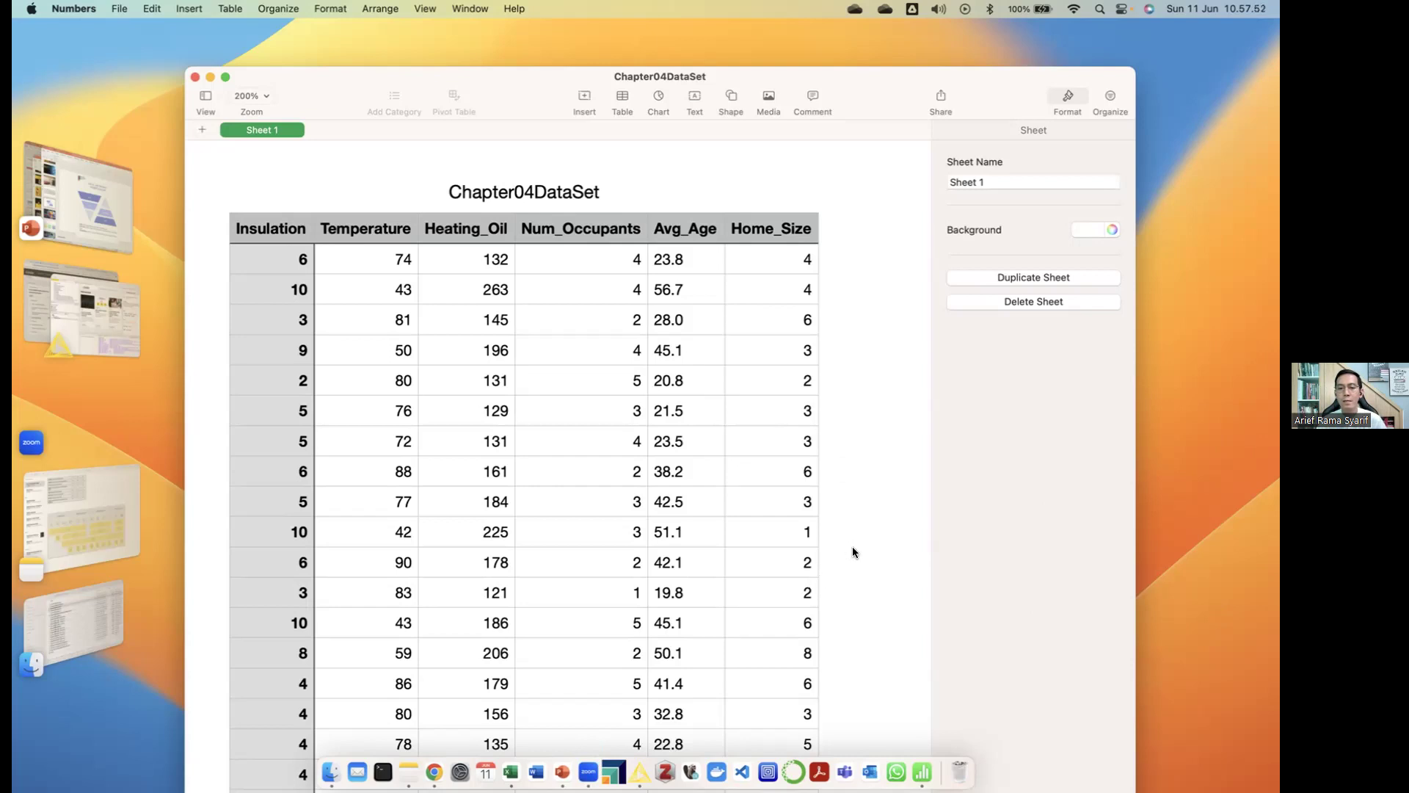
Examine the Home_Size values in the Chapter04DataSet table and close the document
{"action": "left_click", "coordinate": [792, 318]}
{"action": "left_click", "coordinate": [790, 320]}
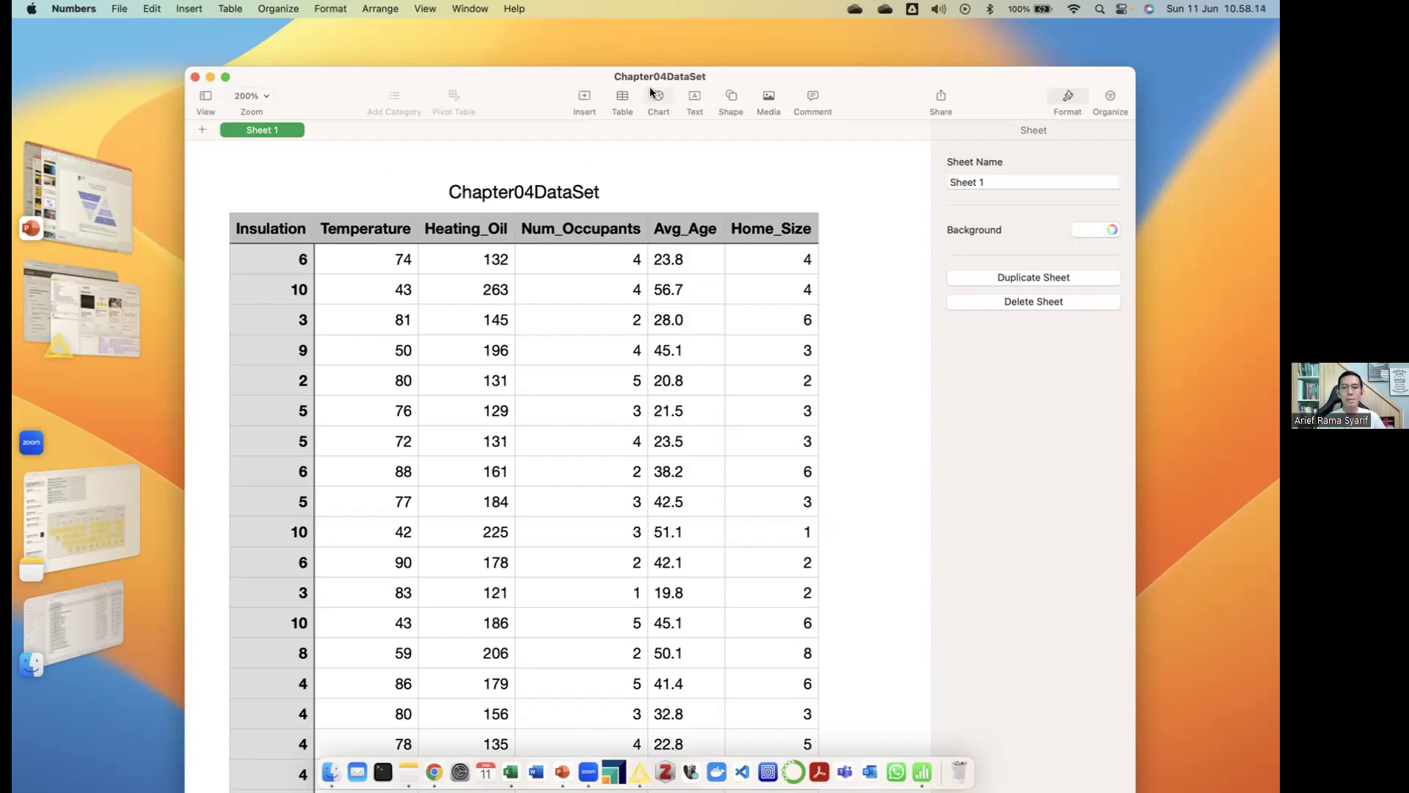
{"action": "left_click", "coordinate": [194, 77]}
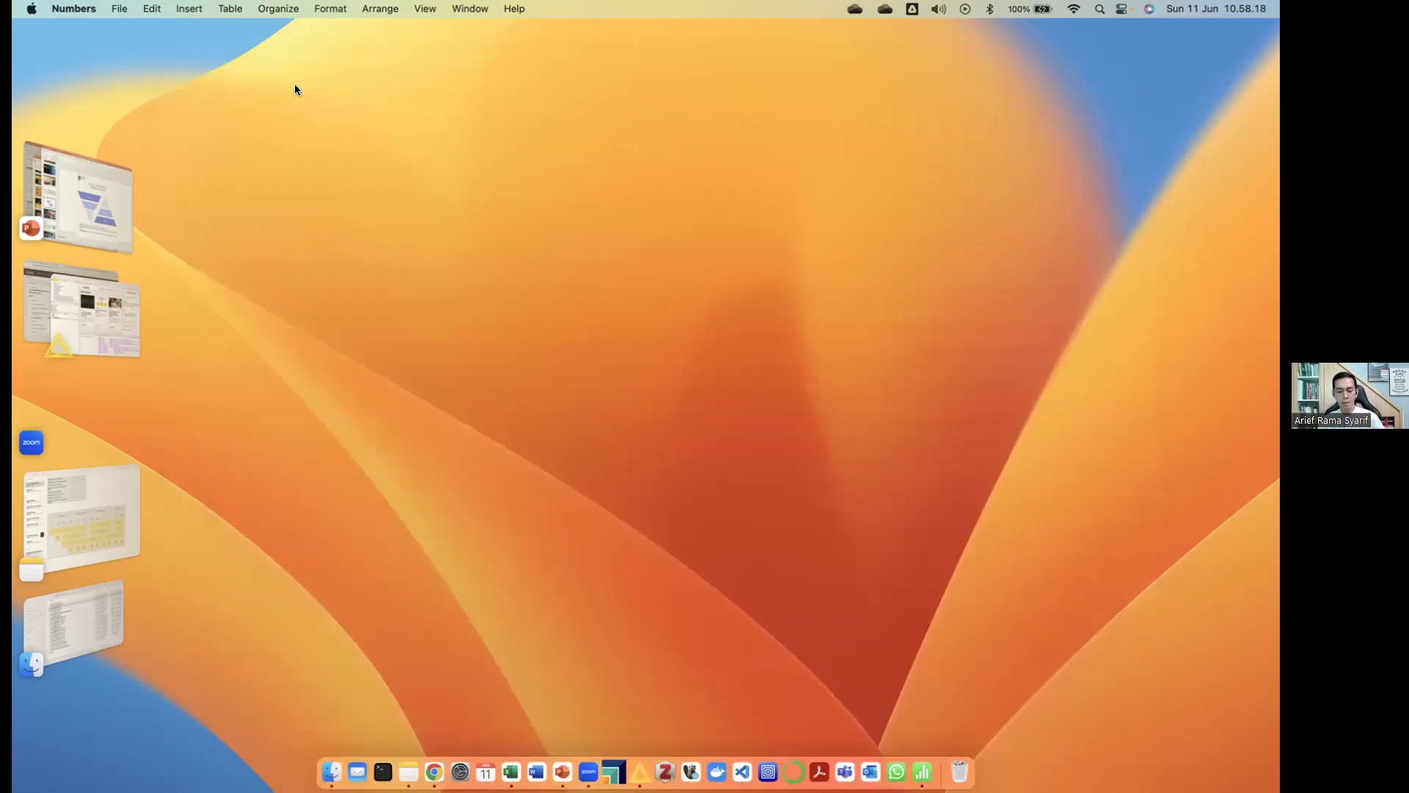